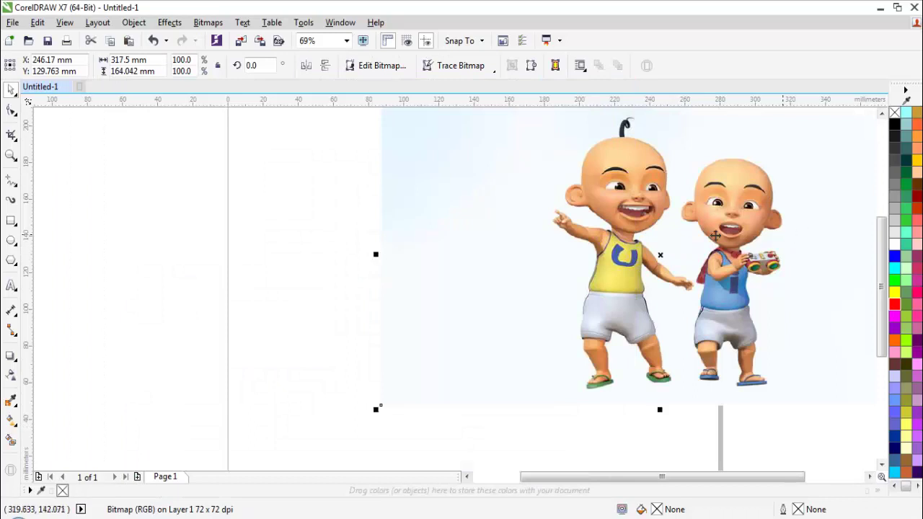
Step: Move the bitmap onto the page and draw a rectangle about 152 × 162 mm around the two characters
{"action": "left_click_drag", "start_coordinate": [673, 248], "coordinate": [489, 281]}
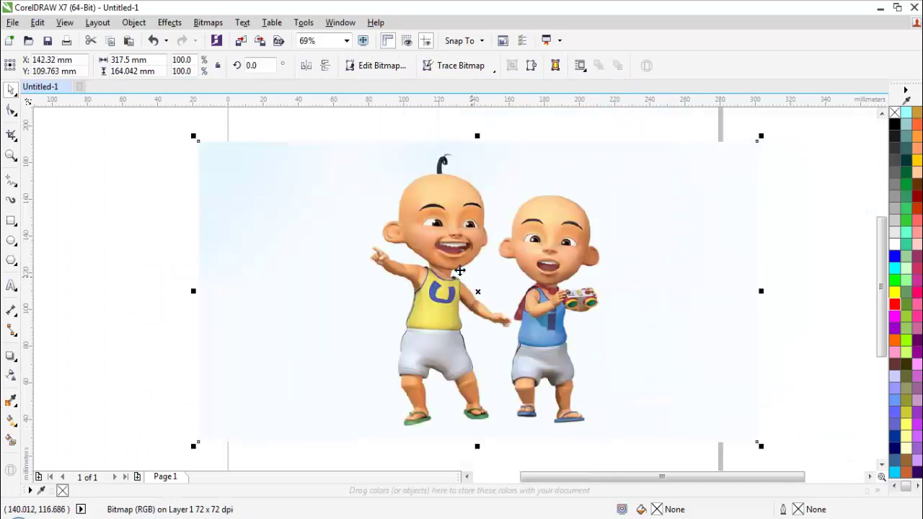
{"action": "left_click", "coordinate": [11, 220]}
{"action": "left_click_drag", "start_coordinate": [348, 142], "coordinate": [623, 442]}
Step: Intersect the rectangle with the bitmap and delete the leftover pieces so only the cropped picture of the two characters is kept
{"action": "key", "text": "ctrl+a"}
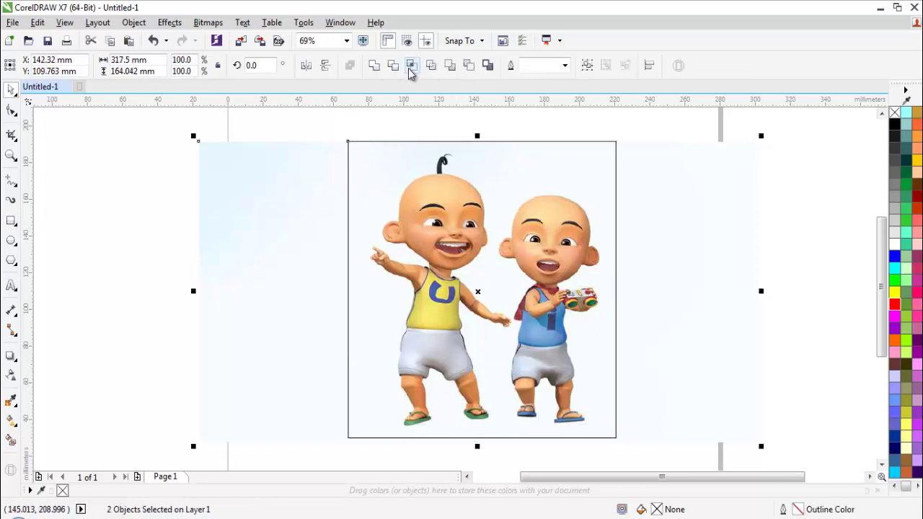
{"action": "left_click", "coordinate": [410, 66]}
{"action": "left_click", "coordinate": [647, 211]}
{"action": "key", "text": "Delete"}
{"action": "left_click", "coordinate": [536, 235]}
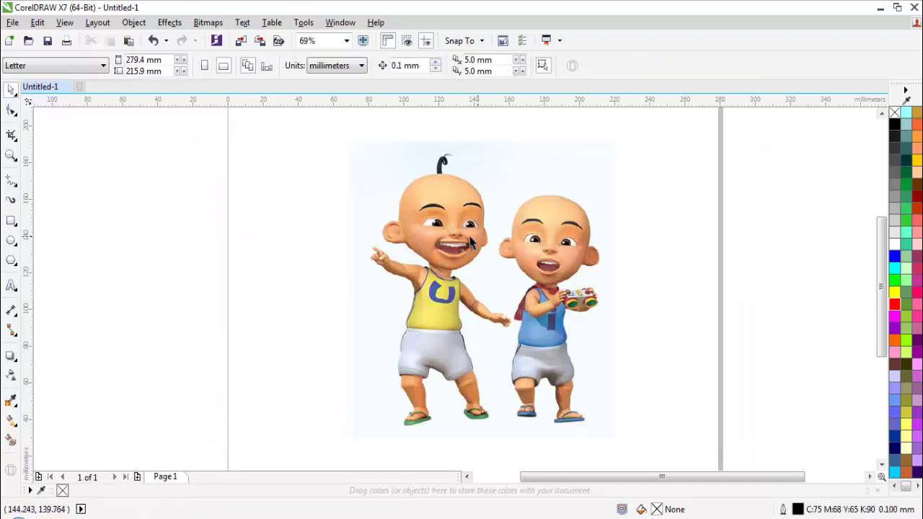
{"action": "left_click", "coordinate": [512, 67]}
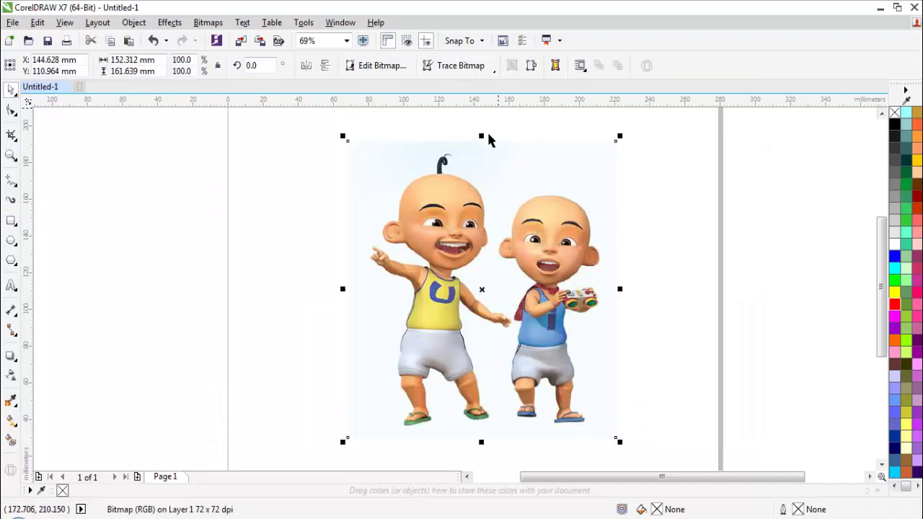
Step: Enlarge the cropped bitmap proportionally about its centre to about 173 × 184 mm
{"action": "scroll", "coordinate": [472, 198], "scroll_direction": "down", "scroll_amount": 2}
{"action": "key", "text": "z"}
{"action": "left_click_drag", "start_coordinate": [390, 187], "coordinate": [631, 261]}
{"action": "key", "text": "space"}
{"action": "scroll", "coordinate": [367, 239], "scroll_direction": "down", "scroll_amount": 1}
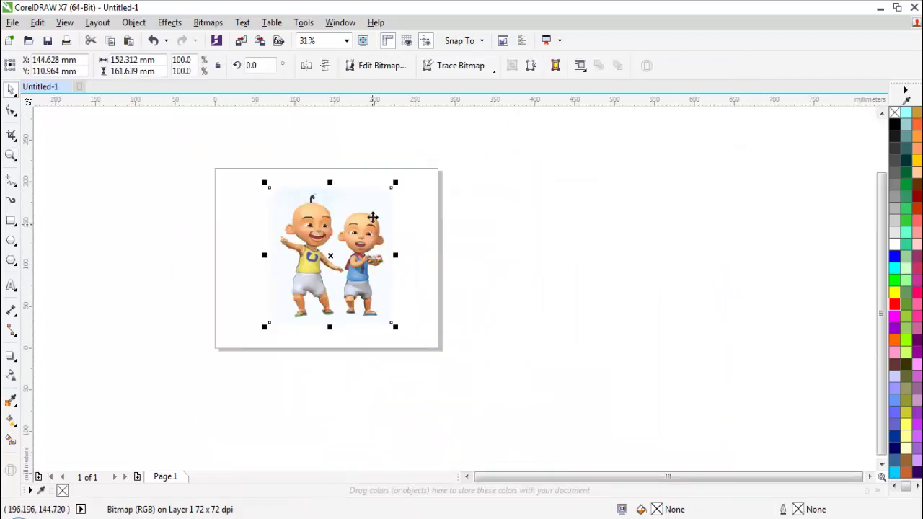
{"action": "scroll", "coordinate": [373, 216], "scroll_direction": "up", "scroll_amount": 1}
{"action": "left_click_drag", "start_coordinate": [414, 158], "coordinate": [431, 139]}
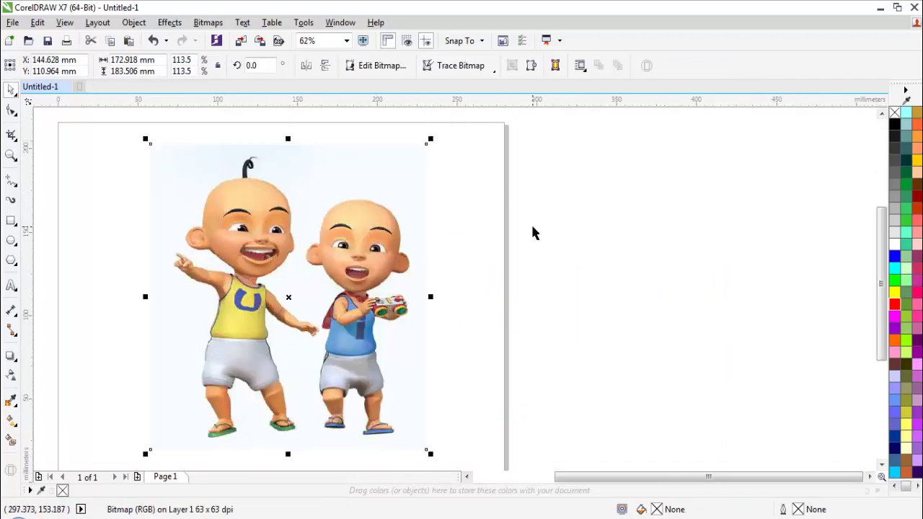
{"action": "left_click", "coordinate": [454, 229]}
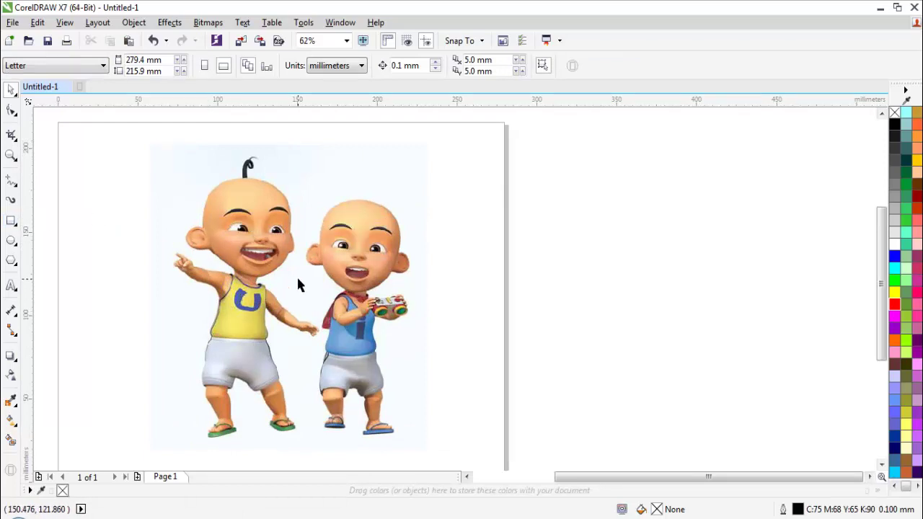
Step: Scale the bitmap up proportionally about its centre to about 201 × 213 mm
{"action": "scroll", "coordinate": [298, 301], "scroll_direction": "down", "scroll_amount": 2}
{"action": "left_click", "coordinate": [355, 242]}
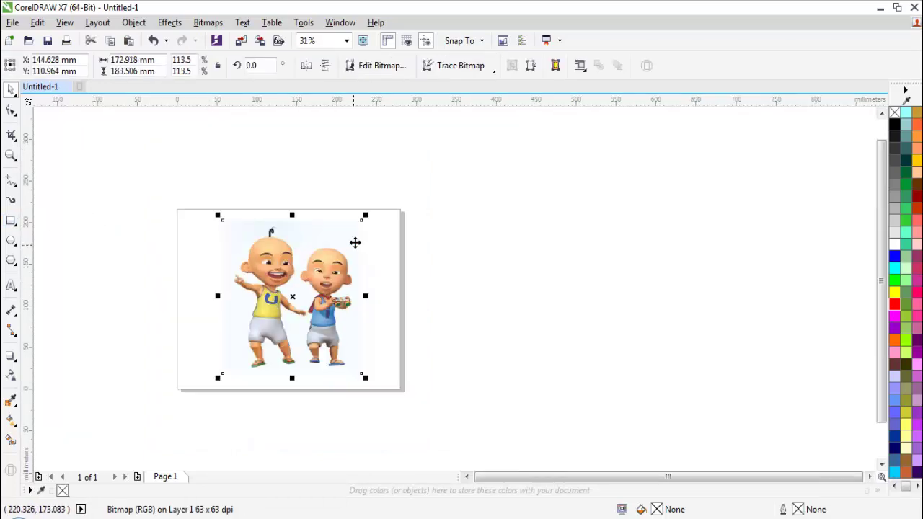
{"action": "left_click_drag", "start_coordinate": [366, 216], "coordinate": [378, 202]}
{"action": "key", "text": "F2"}
{"action": "left_click_drag", "start_coordinate": [163, 246], "coordinate": [579, 359]}
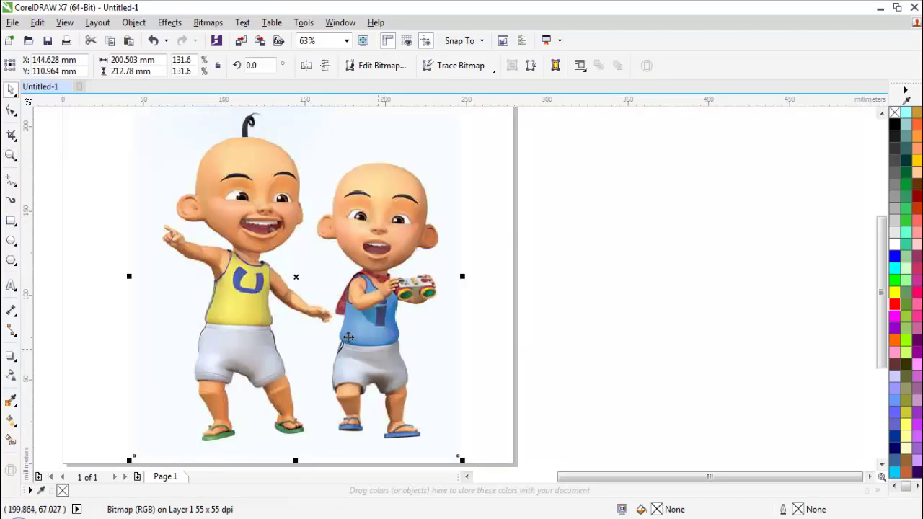
Step: Center the bitmap on the page, lock it in place and deselect it
{"action": "left_click_drag", "start_coordinate": [335, 336], "coordinate": [336, 341]}
{"action": "left_click", "coordinate": [546, 334]}
{"action": "scroll", "coordinate": [473, 314], "scroll_direction": "down", "scroll_amount": 1}
{"action": "key", "text": "F2"}
{"action": "left_click_drag", "start_coordinate": [200, 235], "coordinate": [581, 341]}
{"action": "left_click", "coordinate": [431, 273]}
{"action": "right_click", "coordinate": [424, 268]}
{"action": "key", "text": "l"}
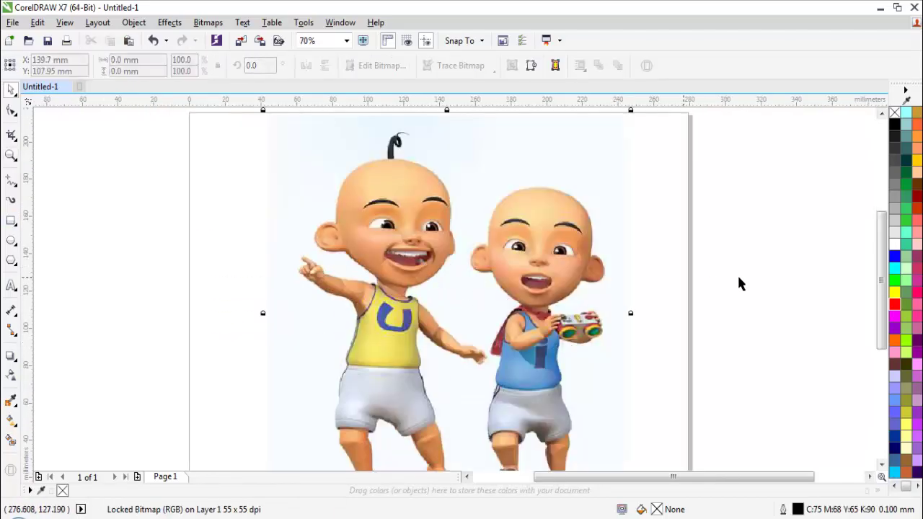
{"action": "left_click", "coordinate": [740, 278]}
Step: Examine the characters' faces, shirts and shorts up close in the locked bitmap
{"action": "key", "text": "F2"}
{"action": "left_click_drag", "start_coordinate": [260, 183], "coordinate": [504, 263]}
{"action": "left_click_drag", "start_coordinate": [476, 165], "coordinate": [364, 303]}
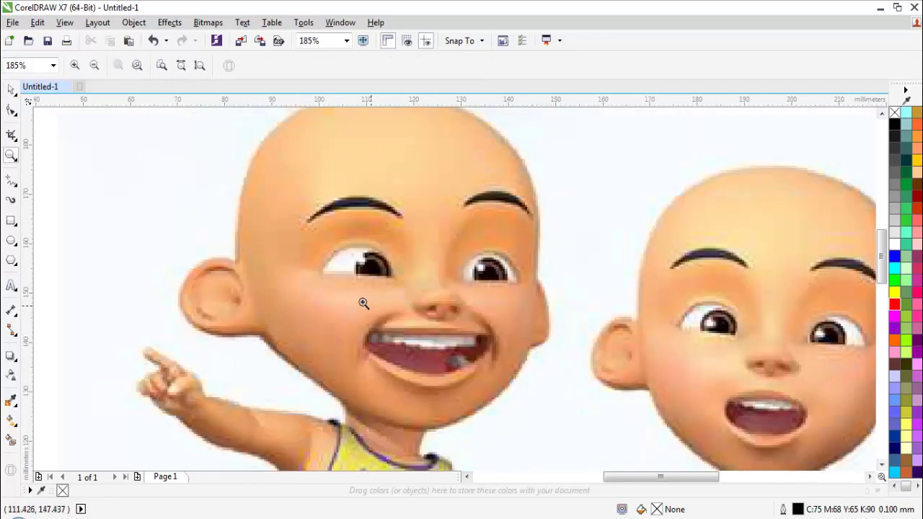
{"action": "right_click", "coordinate": [387, 268]}
{"action": "left_click_drag", "start_coordinate": [233, 233], "coordinate": [481, 344]}
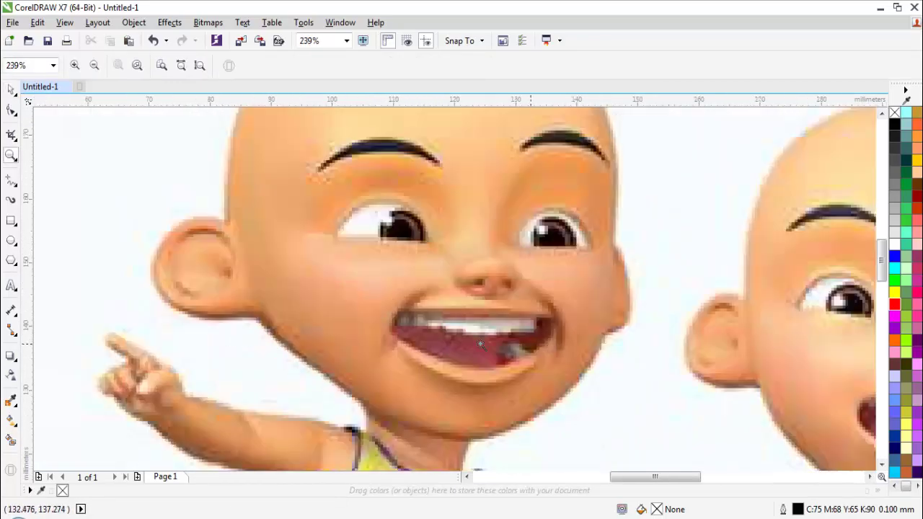
{"action": "left_click_drag", "start_coordinate": [310, 355], "coordinate": [549, 388]}
{"action": "scroll", "coordinate": [252, 358], "scroll_direction": "down", "scroll_amount": 4}
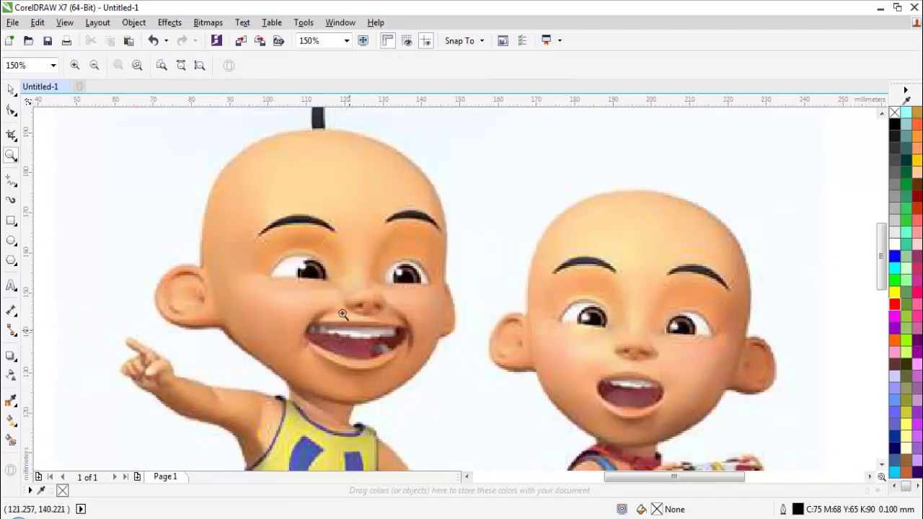
{"action": "left_click", "coordinate": [332, 307]}
{"action": "scroll", "coordinate": [414, 286], "scroll_direction": "down", "scroll_amount": 4}
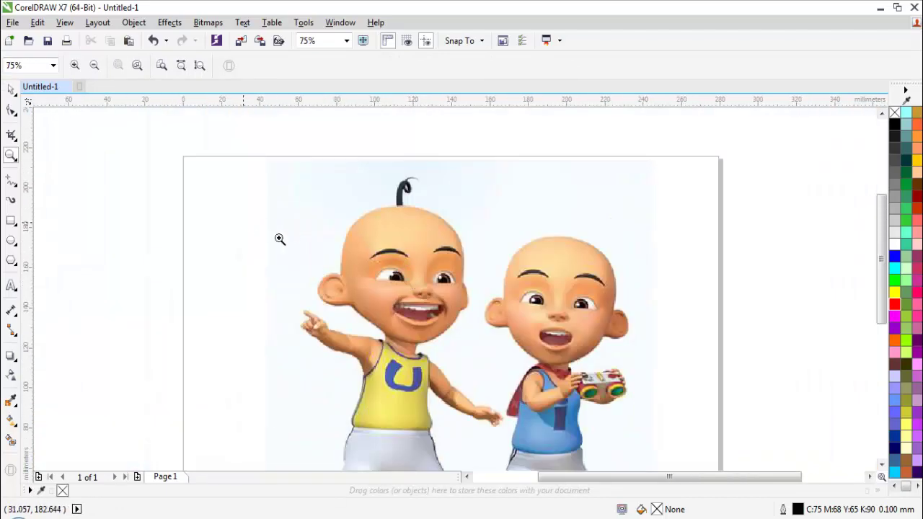
{"action": "left_click_drag", "start_coordinate": [280, 239], "coordinate": [582, 322]}
{"action": "scroll", "coordinate": [397, 244], "scroll_direction": "down", "scroll_amount": 4}
{"action": "left_click_drag", "start_coordinate": [325, 320], "coordinate": [520, 396]}
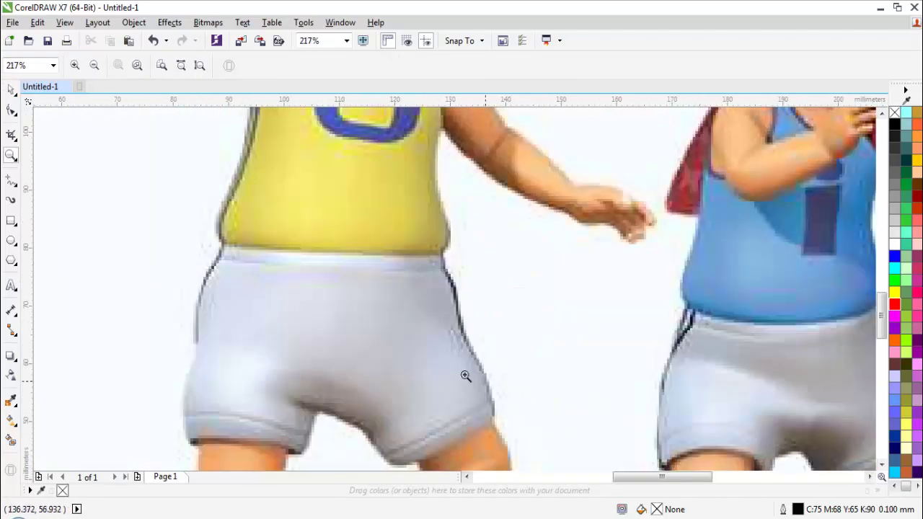
{"action": "scroll", "coordinate": [329, 323], "scroll_direction": "down", "scroll_amount": 4}
{"action": "scroll", "coordinate": [548, 243], "scroll_direction": "up", "scroll_amount": 3}
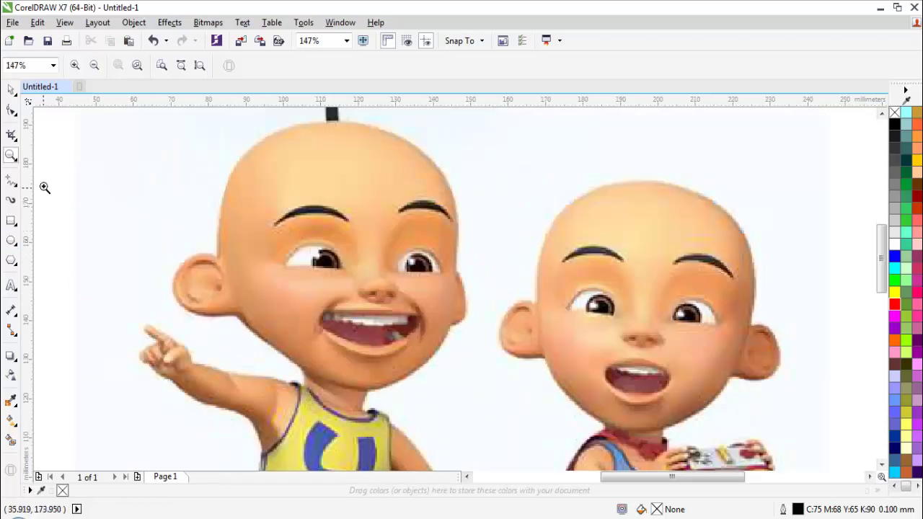
Step: Activate the Bézier tool and choose a default outline width of 0.5 mm
{"action": "left_click", "coordinate": [8, 190]}
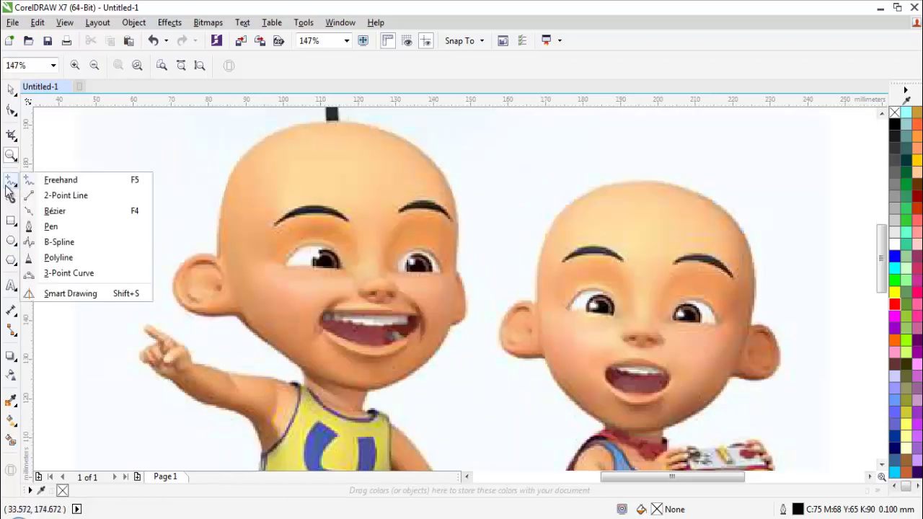
{"action": "left_click", "coordinate": [54, 211]}
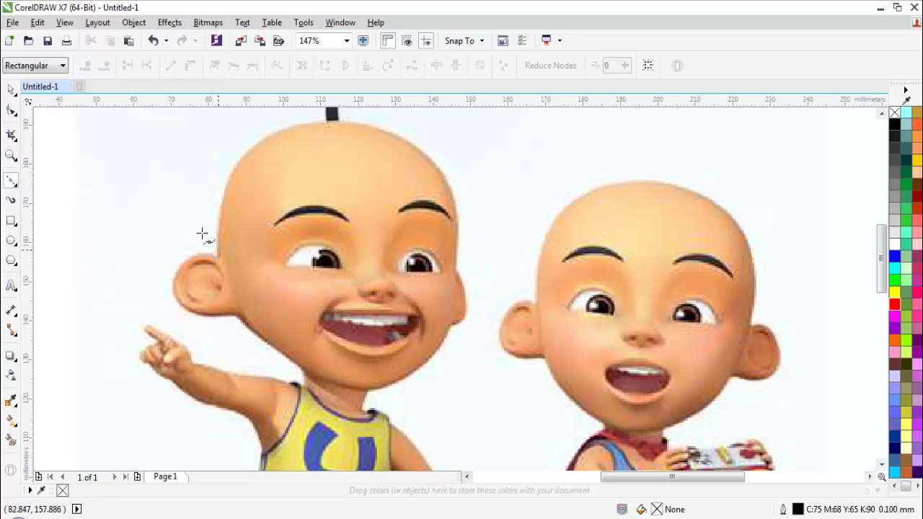
{"action": "scroll", "coordinate": [326, 339], "scroll_direction": "up", "scroll_amount": 2}
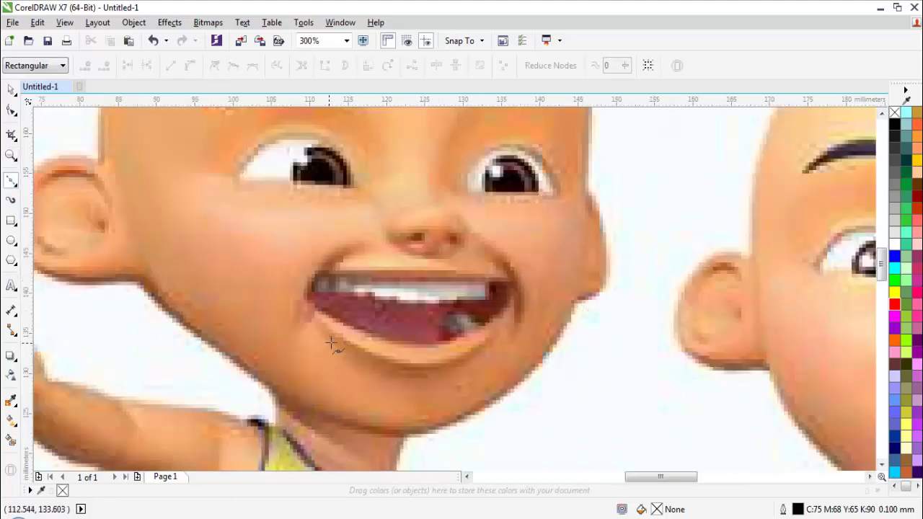
{"action": "key", "text": "F12"}
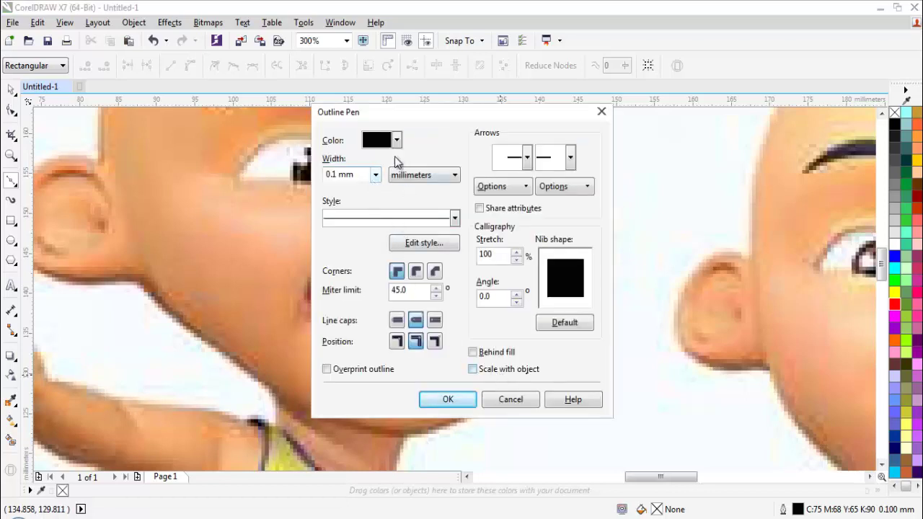
{"action": "left_click", "coordinate": [356, 174]}
{"action": "left_click", "coordinate": [375, 175]}
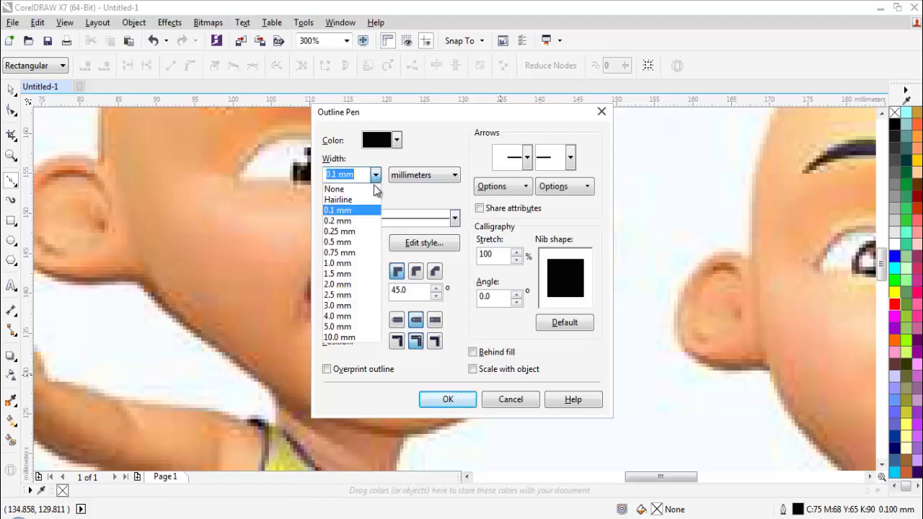
{"action": "left_click", "coordinate": [353, 242]}
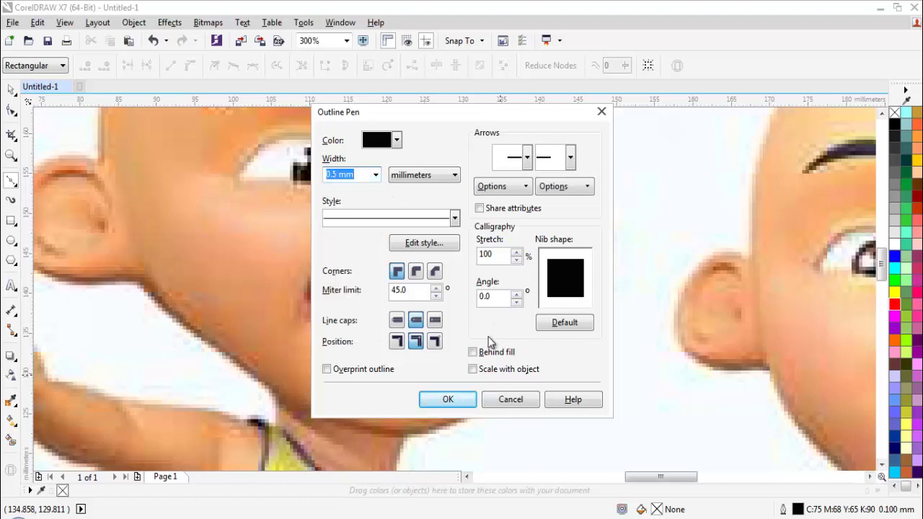
Step: Choose magenta as the default outline color and apply the outline settings
{"action": "left_click", "coordinate": [395, 140]}
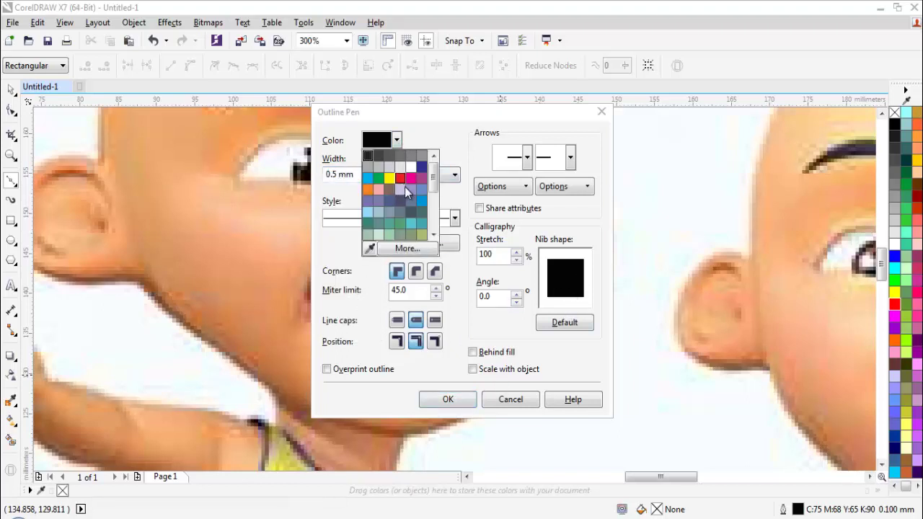
{"action": "left_click", "coordinate": [401, 180]}
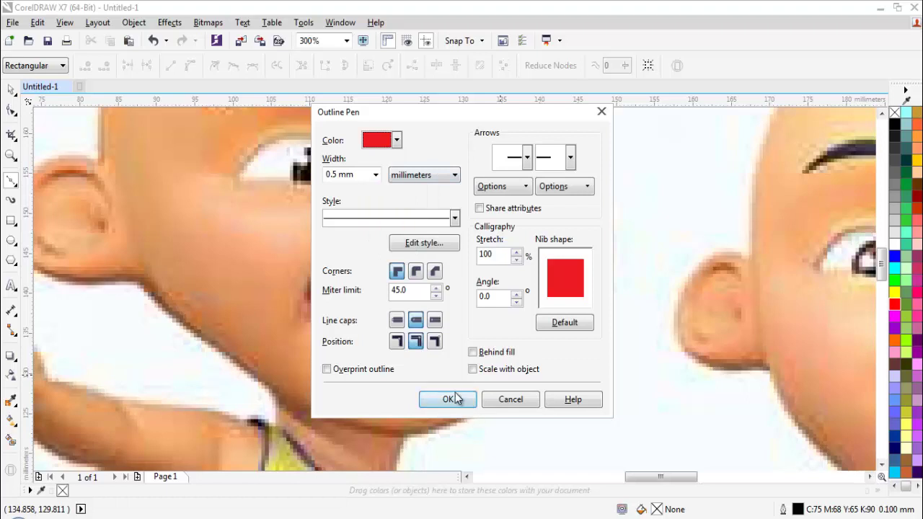
{"action": "left_click", "coordinate": [392, 143]}
{"action": "left_click", "coordinate": [408, 157]}
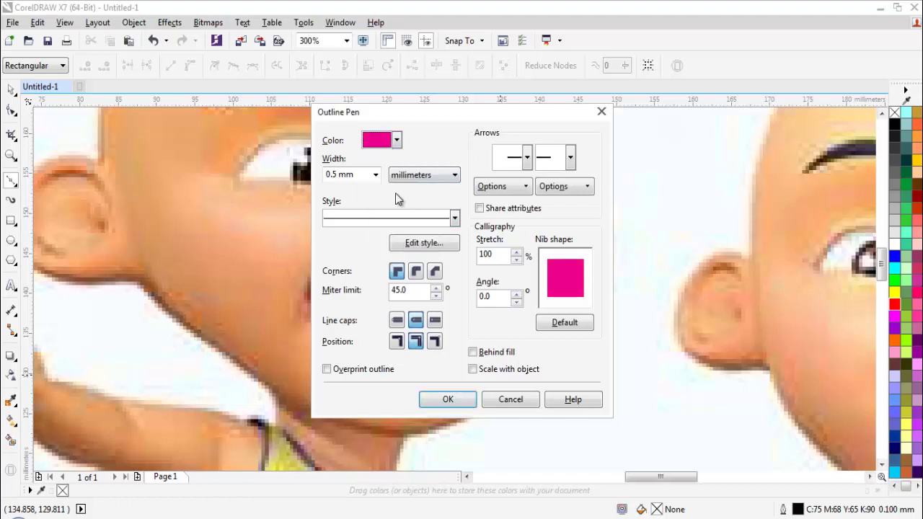
{"action": "left_click", "coordinate": [448, 400]}
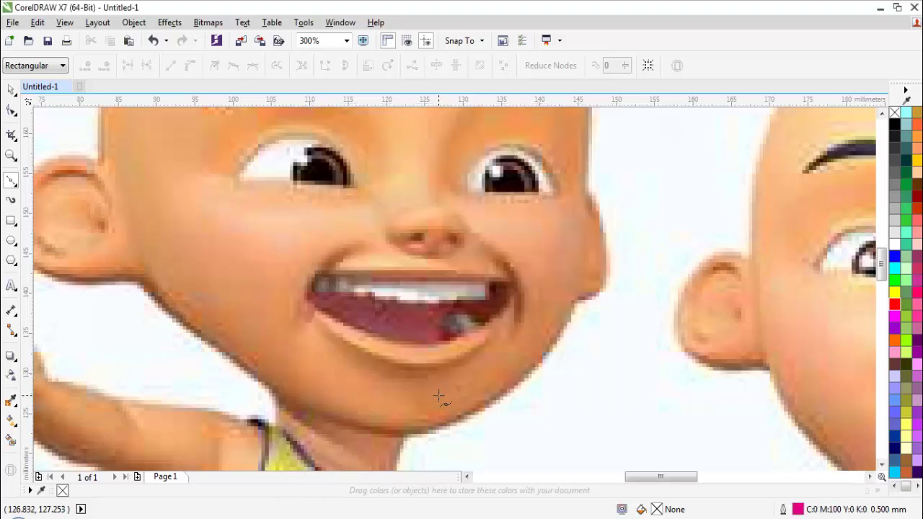
{"action": "scroll", "coordinate": [308, 331], "scroll_direction": "down", "scroll_amount": 3}
{"action": "scroll", "coordinate": [308, 331], "scroll_direction": "up", "scroll_amount": 3}
{"action": "scroll", "coordinate": [310, 333], "scroll_direction": "down", "scroll_amount": 3}
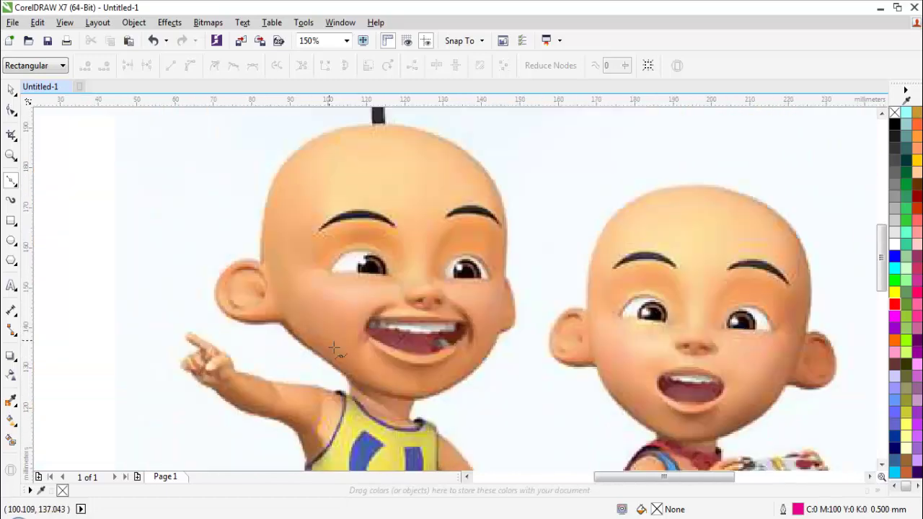
{"action": "scroll", "coordinate": [334, 348], "scroll_direction": "up", "scroll_amount": 4}
{"action": "scroll", "coordinate": [375, 385], "scroll_direction": "down", "scroll_amount": 5}
{"action": "scroll", "coordinate": [360, 390], "scroll_direction": "up", "scroll_amount": 1}
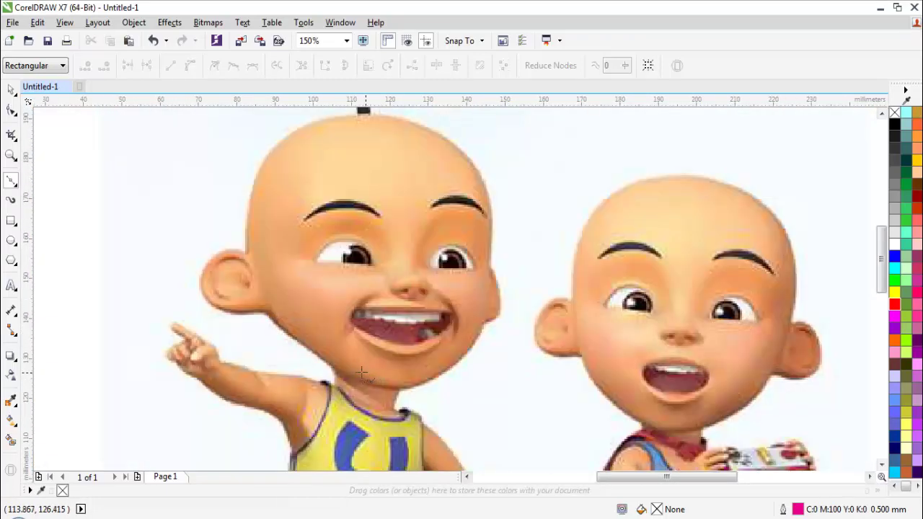
{"action": "scroll", "coordinate": [339, 365], "scroll_direction": "up", "scroll_amount": 3}
{"action": "scroll", "coordinate": [204, 272], "scroll_direction": "down", "scroll_amount": 4}
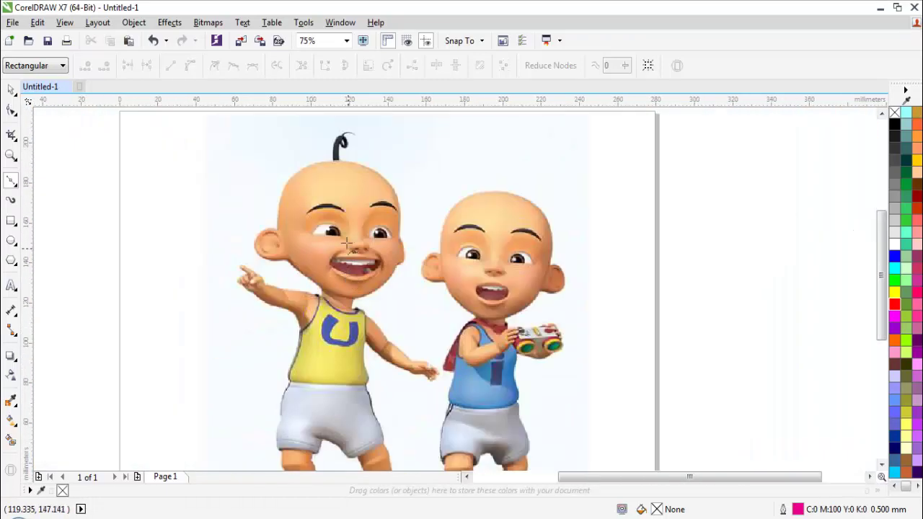
Step: Start a Bézier curve where the yellow-shirted boy's left-hand ear meets his head and trace the ear's upper edge
{"action": "scroll", "coordinate": [341, 174], "scroll_direction": "up", "scroll_amount": 2}
{"action": "scroll", "coordinate": [228, 306], "scroll_direction": "up", "scroll_amount": 4}
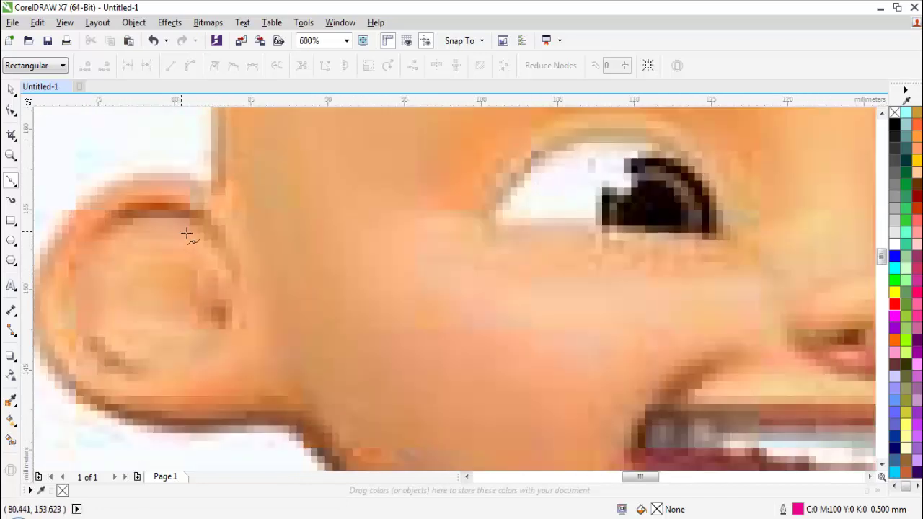
{"action": "left_click", "coordinate": [213, 191]}
{"action": "left_click_drag", "start_coordinate": [60, 229], "coordinate": [96, 303]}
{"action": "scroll", "coordinate": [127, 385], "scroll_direction": "down", "scroll_amount": 1}
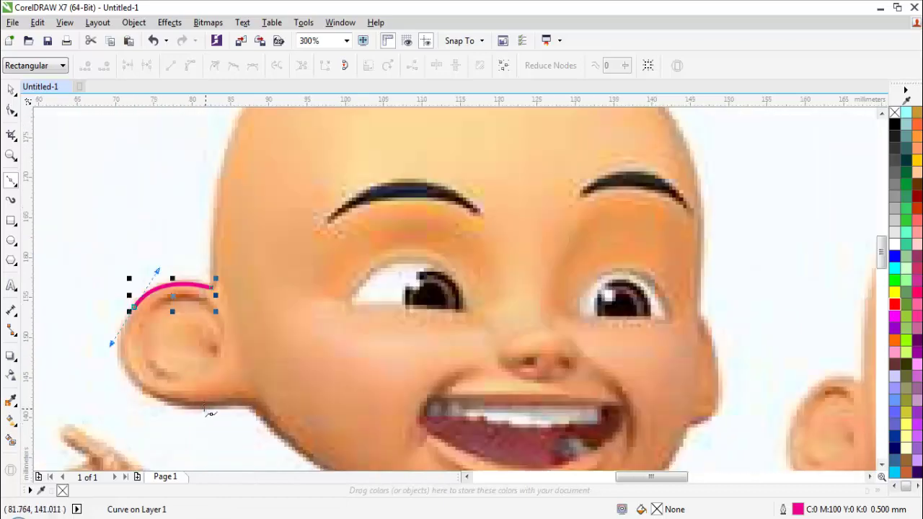
{"action": "left_click_drag", "start_coordinate": [180, 404], "coordinate": [233, 416]}
{"action": "left_click", "coordinate": [257, 406]}
{"action": "scroll", "coordinate": [267, 409], "scroll_direction": "down", "scroll_amount": 2}
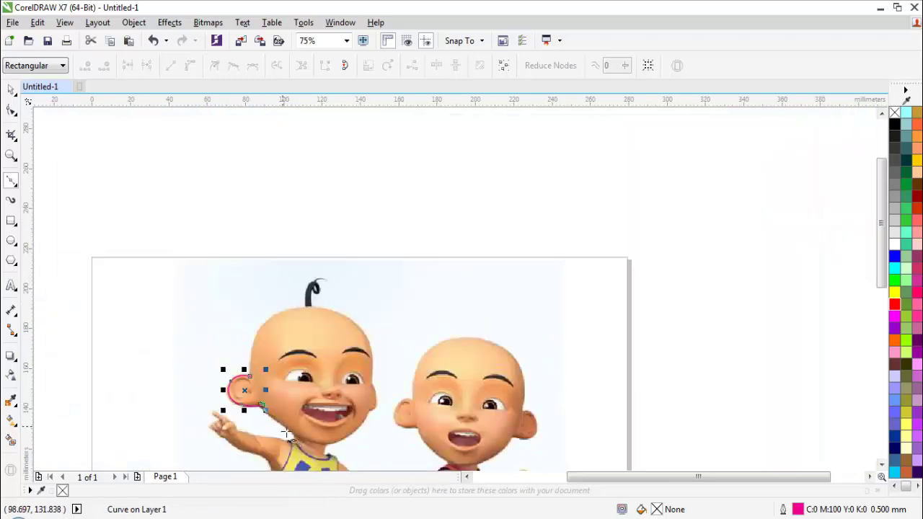
{"action": "scroll", "coordinate": [285, 431], "scroll_direction": "up", "scroll_amount": 1}
{"action": "scroll", "coordinate": [272, 419], "scroll_direction": "up", "scroll_amount": 1}
{"action": "key", "text": "ctrl+z"}
{"action": "key", "text": "ctrl+z"}
Step: Continue the curve around the lower edge of the same ear to the corner where it meets the jaw
{"action": "left_click_drag", "start_coordinate": [103, 332], "coordinate": [145, 347]}
{"action": "left_click", "coordinate": [185, 333]}
{"action": "scroll", "coordinate": [194, 340], "scroll_direction": "down", "scroll_amount": 1}
{"action": "scroll", "coordinate": [254, 395], "scroll_direction": "up", "scroll_amount": 1}
Step: Trace the jawline around the chin up to the bottom of the opposite ear and finish the curve
{"action": "left_click_drag", "start_coordinate": [221, 359], "coordinate": [280, 401]}
{"action": "left_click_drag", "start_coordinate": [404, 429], "coordinate": [490, 418]}
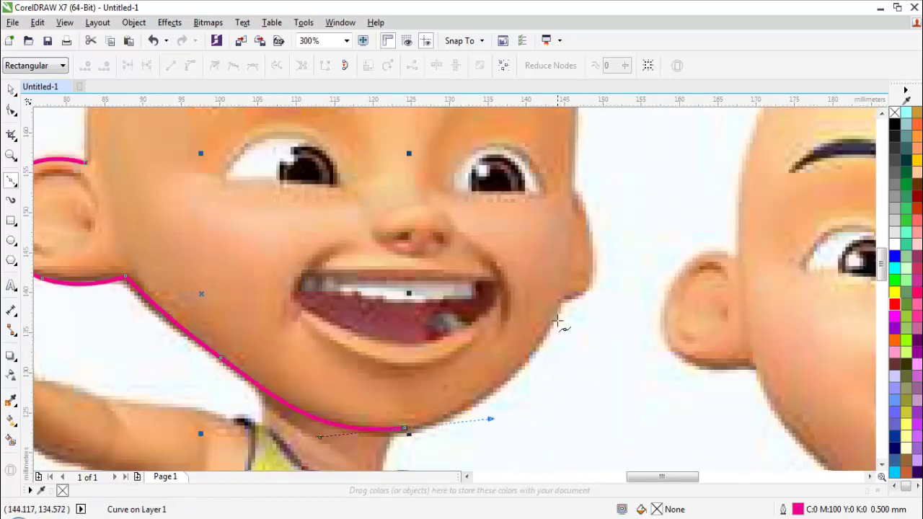
{"action": "left_click_drag", "start_coordinate": [557, 301], "coordinate": [576, 257]}
{"action": "key", "text": "space"}
{"action": "key", "text": "Escape"}
{"action": "scroll", "coordinate": [598, 259], "scroll_direction": "down", "scroll_amount": 1}
{"action": "scroll", "coordinate": [595, 245], "scroll_direction": "up", "scroll_amount": 1}
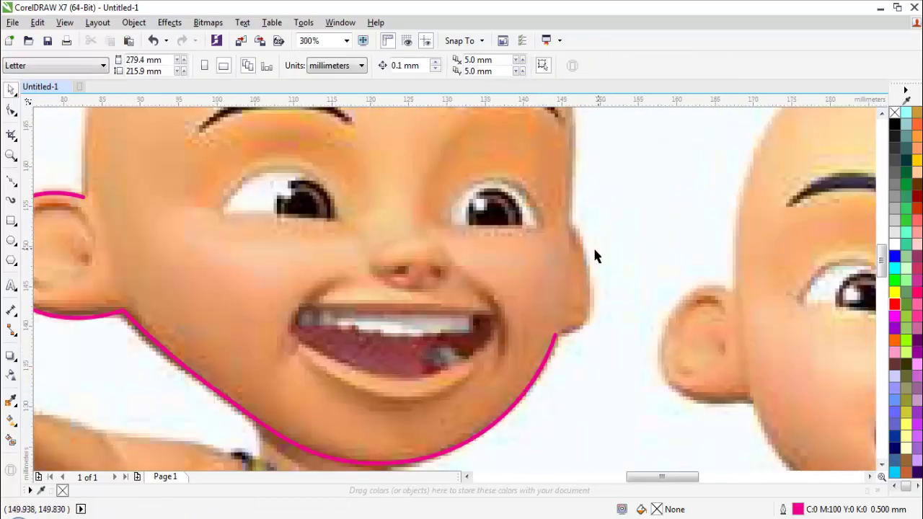
Step: Draw a Bézier curve along the face's side edge inside the right-hand ear, from the ear's top to the jawline's end
{"action": "scroll", "coordinate": [592, 243], "scroll_direction": "up", "scroll_amount": 1}
{"action": "key", "text": "space"}
{"action": "left_click_drag", "start_coordinate": [546, 331], "coordinate": [532, 389]}
{"action": "left_click", "coordinate": [523, 419]}
{"action": "key", "text": "space"}
{"action": "key", "text": "Escape"}
{"action": "key", "text": "F10"}
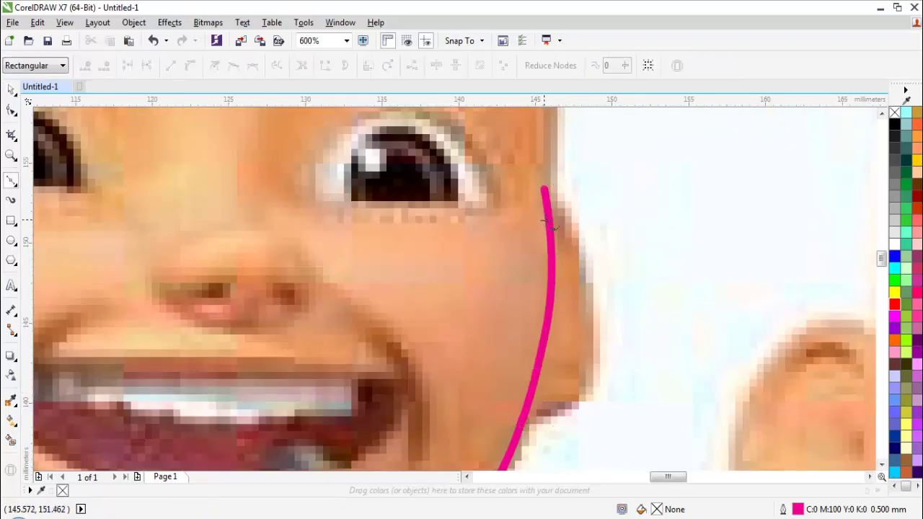
Step: Trace the outer edge of the right-hand ear down to the jawline with a Bézier curve and finish it
{"action": "left_click_drag", "start_coordinate": [587, 341], "coordinate": [581, 402]}
{"action": "left_click", "coordinate": [525, 416]}
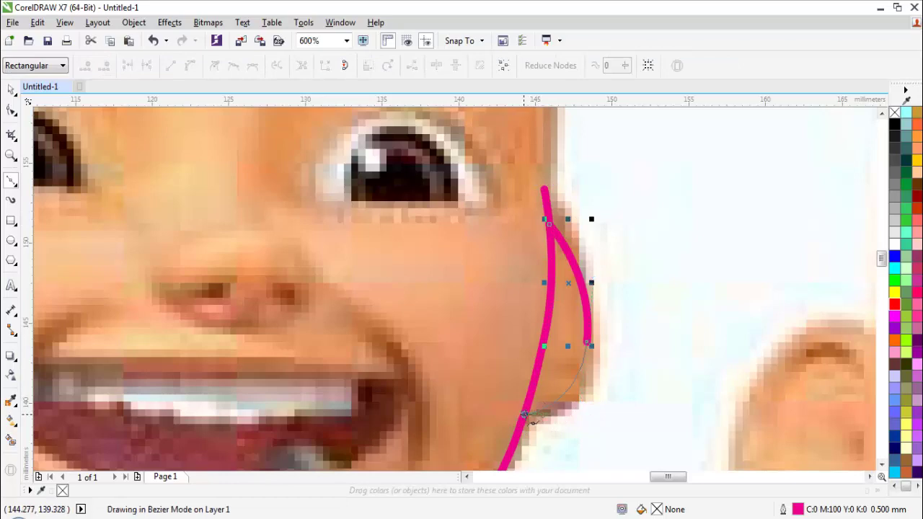
{"action": "key", "text": "space"}
{"action": "scroll", "coordinate": [526, 383], "scroll_direction": "down", "scroll_amount": 1}
{"action": "key", "text": "Escape"}
{"action": "scroll", "coordinate": [523, 241], "scroll_direction": "down", "scroll_amount": 1}
{"action": "scroll", "coordinate": [334, 154], "scroll_direction": "down", "scroll_amount": 1}
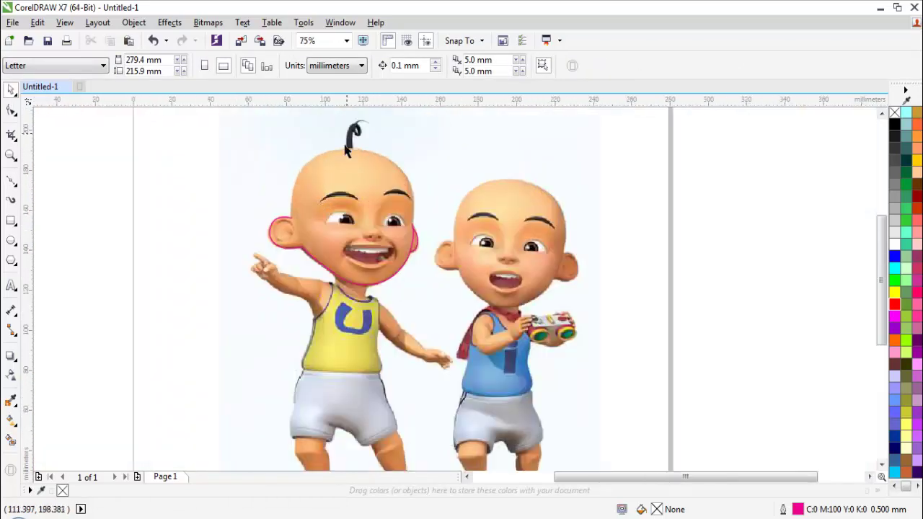
Step: Start a Bézier curve at the top of the left-hand ear and trace the scalp up and over the crown
{"action": "key", "text": "F5"}
{"action": "left_click", "coordinate": [292, 217]}
{"action": "scroll", "coordinate": [318, 139], "scroll_direction": "up", "scroll_amount": 1}
{"action": "left_click_drag", "start_coordinate": [307, 177], "coordinate": [352, 148]}
{"action": "scroll", "coordinate": [451, 173], "scroll_direction": "up", "scroll_amount": 1}
{"action": "left_click_drag", "start_coordinate": [450, 173], "coordinate": [543, 220]}
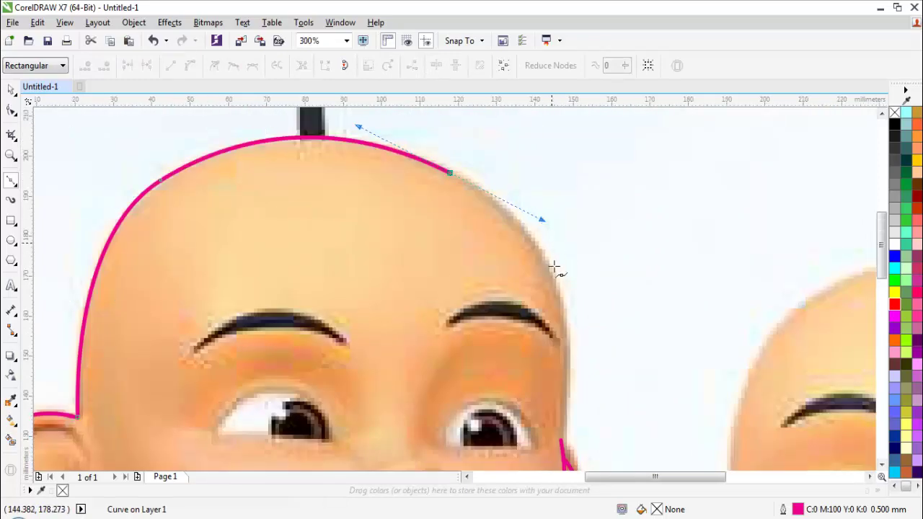
Step: Continue the scalp curve down past the forehead to the top of the right-hand face edge and finish it
{"action": "left_click_drag", "start_coordinate": [578, 367], "coordinate": [544, 324]}
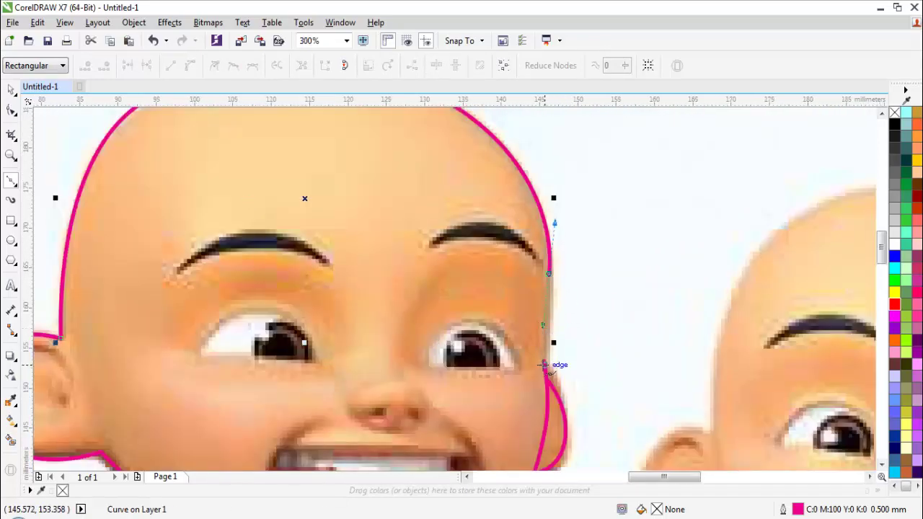
{"action": "left_click", "coordinate": [543, 362]}
{"action": "scroll", "coordinate": [543, 371], "scroll_direction": "down", "scroll_amount": 1}
{"action": "key", "text": "space"}
{"action": "left_click", "coordinate": [521, 371]}
Step: Save the drawing as "upin dan ipin" in CDR format
{"action": "scroll", "coordinate": [518, 367], "scroll_direction": "down", "scroll_amount": 2}
{"action": "scroll", "coordinate": [635, 447], "scroll_direction": "up", "scroll_amount": 2}
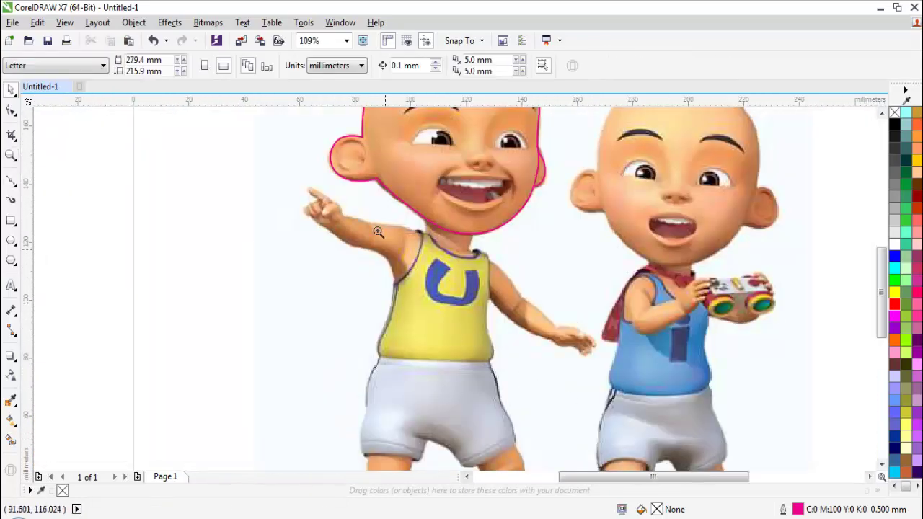
{"action": "scroll", "coordinate": [571, 266], "scroll_direction": "up", "scroll_amount": 2}
{"action": "key", "text": "ctrl+s"}
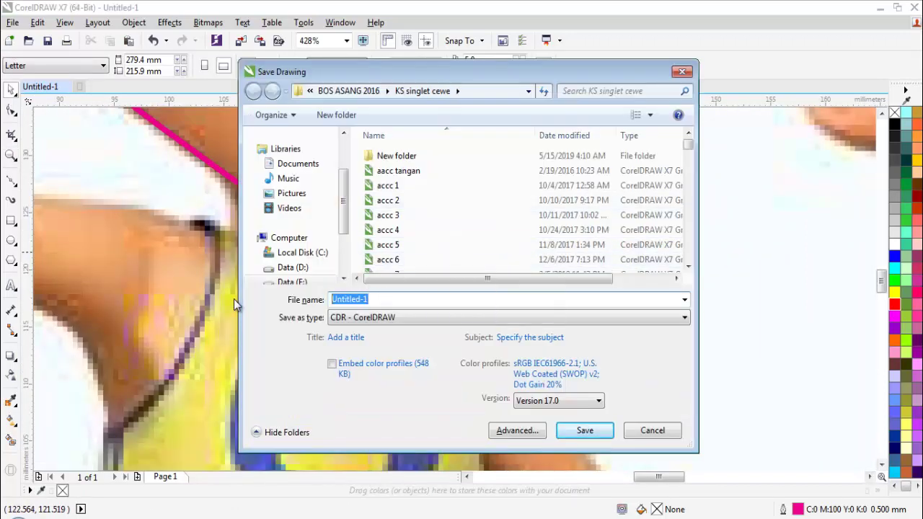
{"action": "type", "text": "upin dan ipin"}
{"action": "key", "text": "Return"}
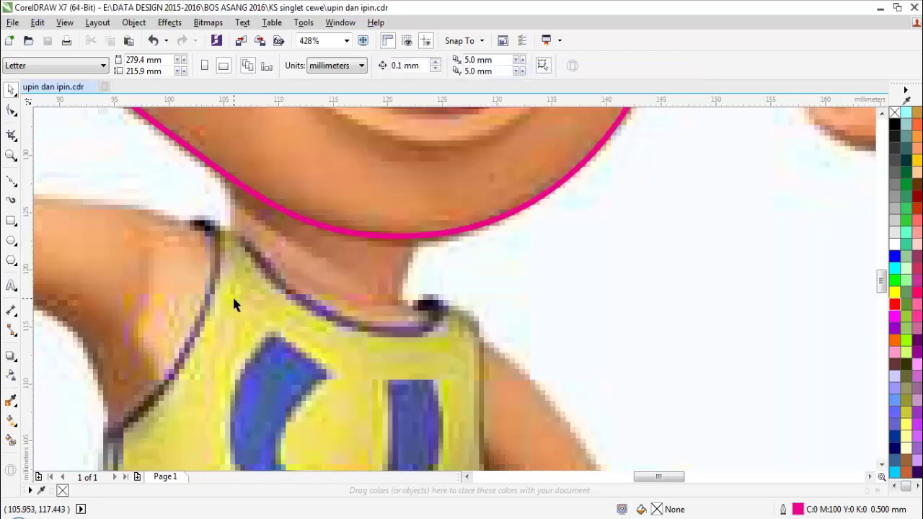
Step: Draw a Bézier curve along the left-hand edge of the neck, from the jawline to the shirt's shoulder
{"action": "scroll", "coordinate": [251, 268], "scroll_direction": "down", "scroll_amount": 2}
{"action": "key", "text": "z"}
{"action": "left_click_drag", "start_coordinate": [71, 195], "coordinate": [428, 337]}
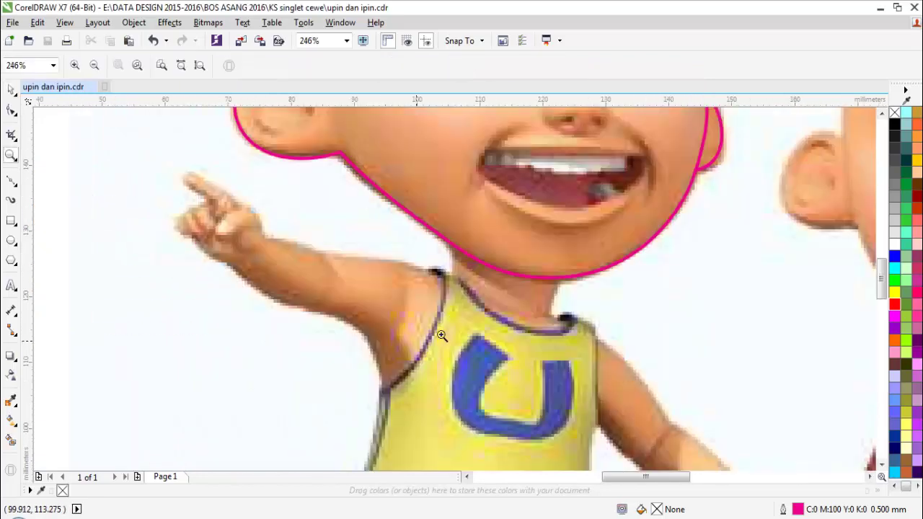
{"action": "scroll", "coordinate": [294, 230], "scroll_direction": "down", "scroll_amount": 3}
{"action": "left_click_drag", "start_coordinate": [294, 231], "coordinate": [617, 305]}
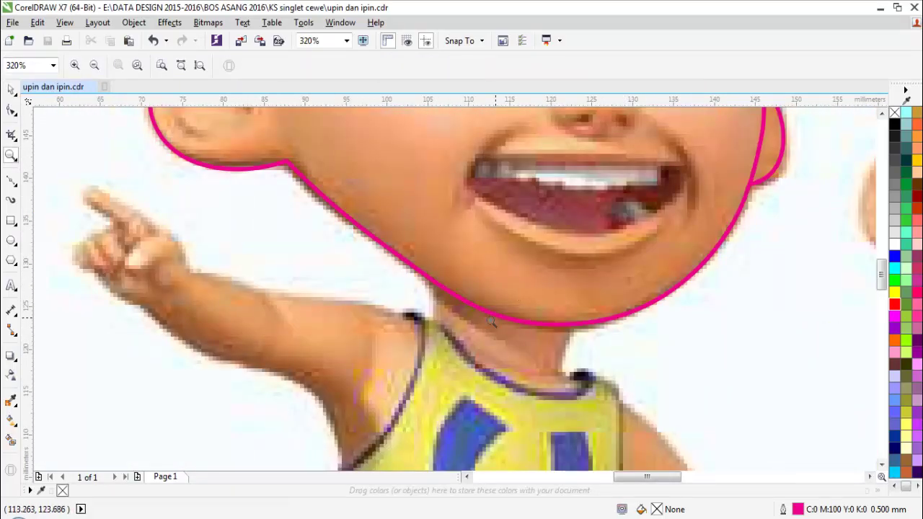
{"action": "left_click_drag", "start_coordinate": [323, 274], "coordinate": [714, 416]}
{"action": "key", "text": "space"}
{"action": "key", "text": "F10"}
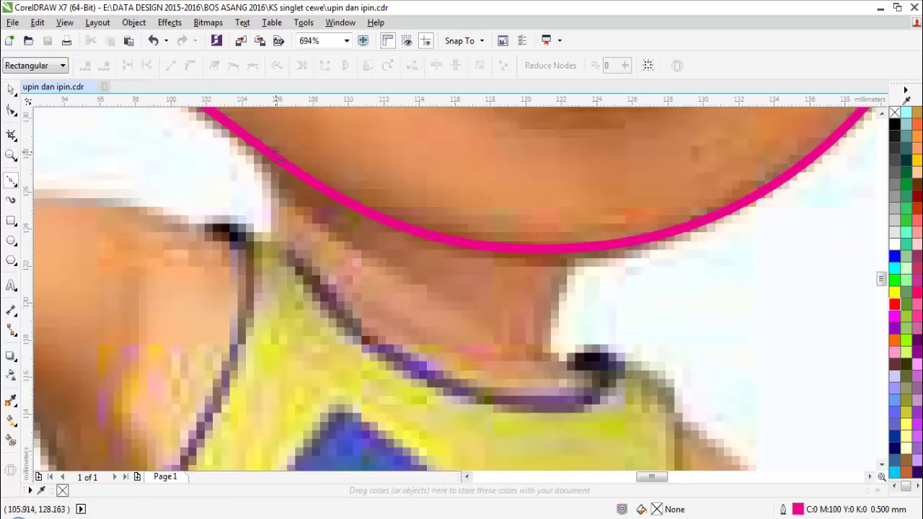
{"action": "left_click_drag", "start_coordinate": [272, 241], "coordinate": [270, 253]}
{"action": "key", "text": "space"}
{"action": "left_click", "coordinate": [376, 330]}
Step: Draw a Bézier curve along the right-hand edge of the neck, from the jawline down to the collar
{"action": "key", "text": "space"}
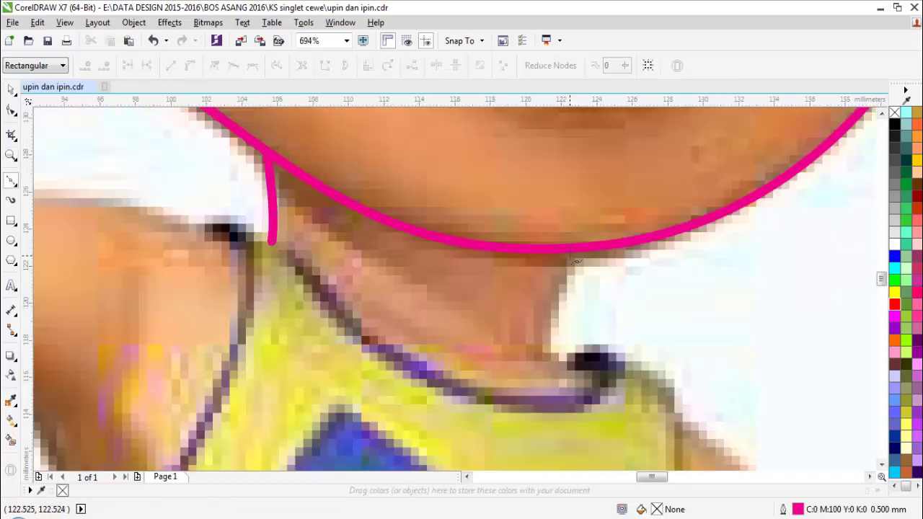
{"action": "left_click", "coordinate": [548, 355]}
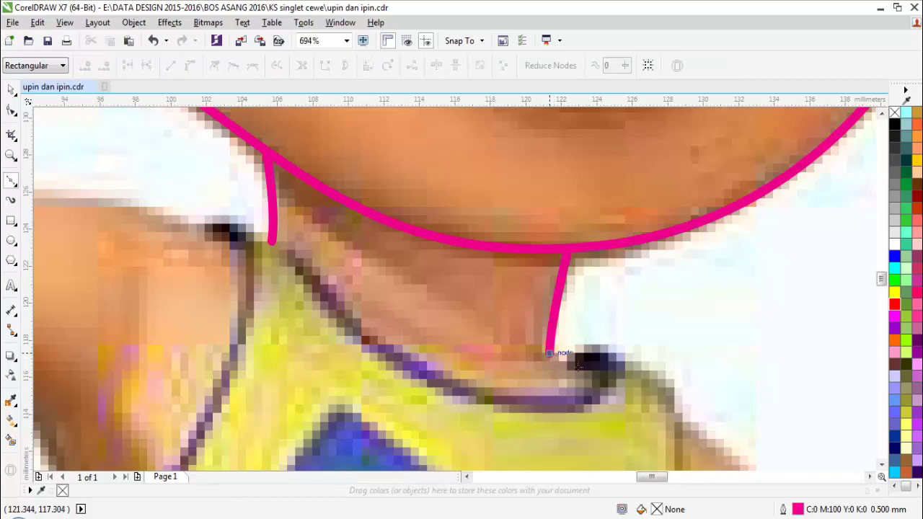
{"action": "key", "text": "space"}
Step: Draw a short curve from the base of the neck's right-hand edge along the lower side of the black collar patch
{"action": "scroll", "coordinate": [618, 388], "scroll_direction": "down", "scroll_amount": 4}
{"action": "left_click_drag", "start_coordinate": [622, 393], "coordinate": [651, 477]}
{"action": "left_click", "coordinate": [603, 388]}
{"action": "key", "text": "F2"}
{"action": "key", "text": "F10"}
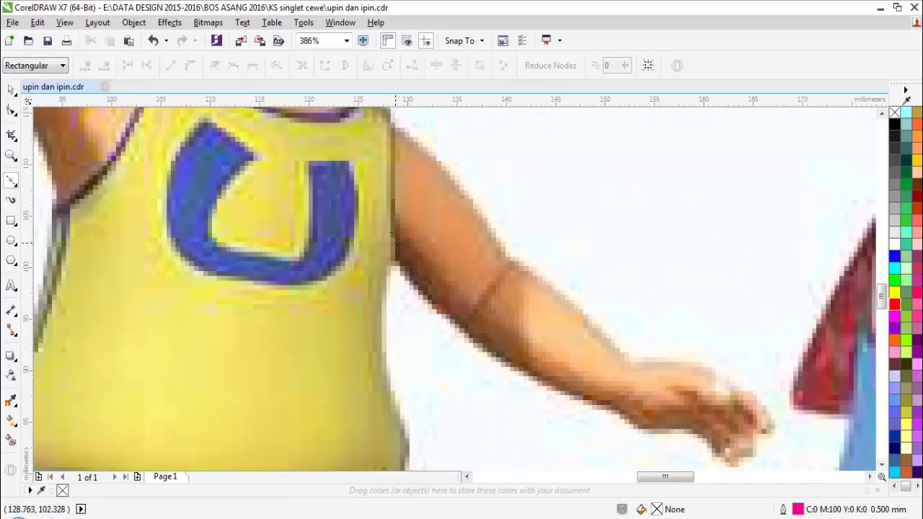
{"action": "scroll", "coordinate": [395, 235], "scroll_direction": "down", "scroll_amount": 1}
{"action": "scroll", "coordinate": [381, 139], "scroll_direction": "up", "scroll_amount": 2}
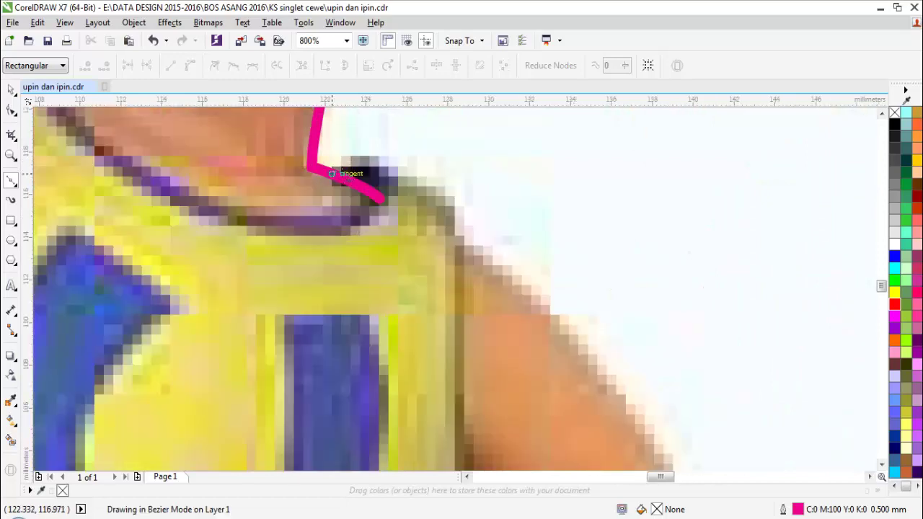
Step: Trace the shirt's right-hand shoulder from the collar and down the armhole to the underarm, and finish the curve
{"action": "left_click", "coordinate": [332, 174]}
{"action": "left_click_drag", "start_coordinate": [403, 176], "coordinate": [427, 196]}
{"action": "left_click_drag", "start_coordinate": [463, 257], "coordinate": [468, 328]}
{"action": "scroll", "coordinate": [467, 331], "scroll_direction": "down", "scroll_amount": 2}
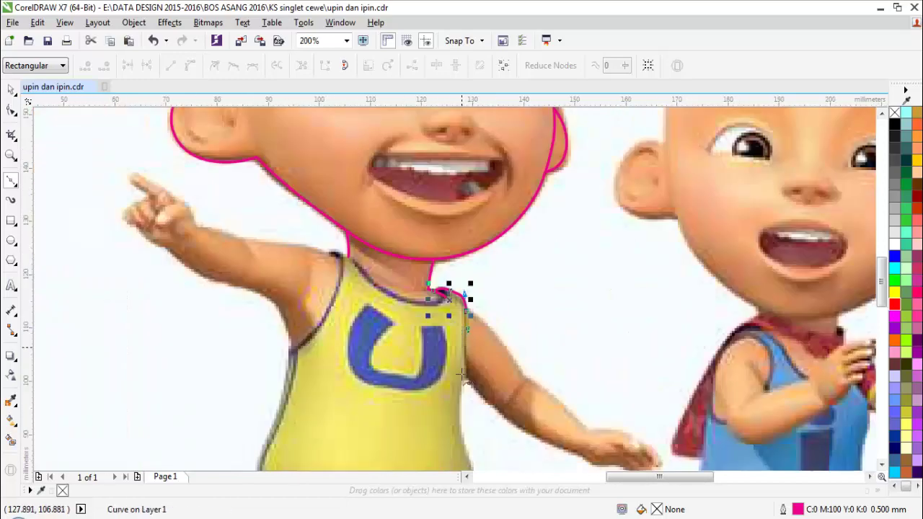
{"action": "scroll", "coordinate": [461, 373], "scroll_direction": "down", "scroll_amount": 1}
{"action": "scroll", "coordinate": [463, 405], "scroll_direction": "up", "scroll_amount": 3}
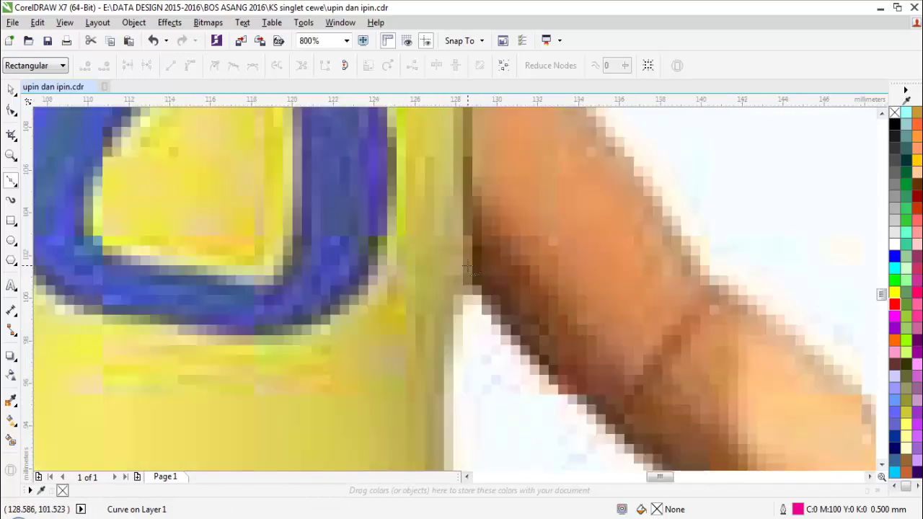
{"action": "left_click", "coordinate": [468, 266]}
{"action": "key", "text": "space"}
{"action": "left_click", "coordinate": [468, 311]}
Step: Start a curve at the right-hand underarm and trace the yellow shirt's side down to its bottom corner
{"action": "scroll", "coordinate": [452, 336], "scroll_direction": "down", "scroll_amount": 3}
{"action": "scroll", "coordinate": [447, 375], "scroll_direction": "up", "scroll_amount": 2}
{"action": "key", "text": "space"}
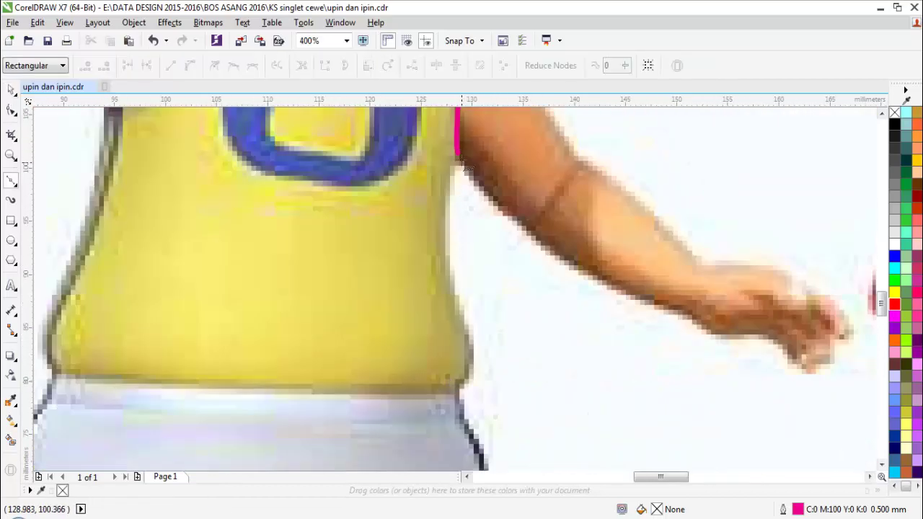
{"action": "left_click", "coordinate": [440, 251]}
{"action": "left_click", "coordinate": [468, 353]}
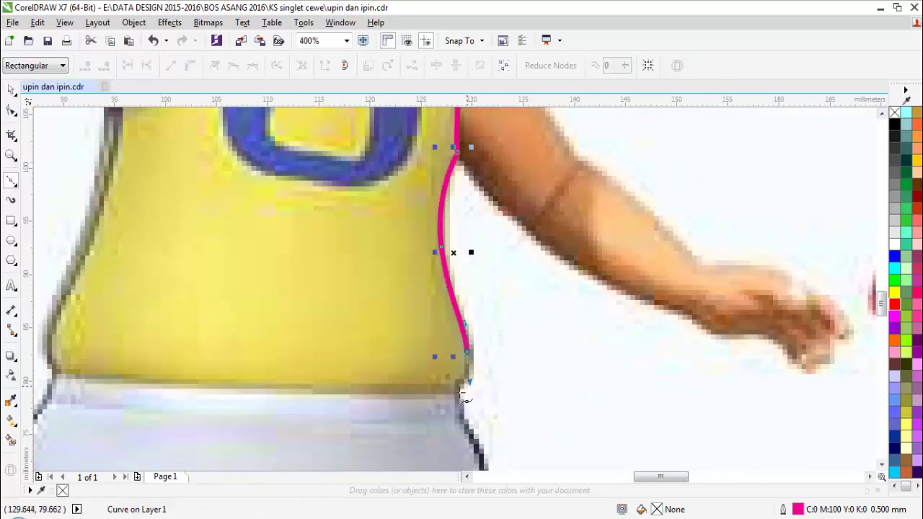
{"action": "left_click", "coordinate": [456, 395]}
Step: Continue the curve across the shirt's hem and up its left-hand side to the other underarm, and finish it
{"action": "scroll", "coordinate": [359, 382], "scroll_direction": "down", "scroll_amount": 1}
{"action": "scroll", "coordinate": [231, 370], "scroll_direction": "up", "scroll_amount": 1}
{"action": "left_click", "coordinate": [185, 390]}
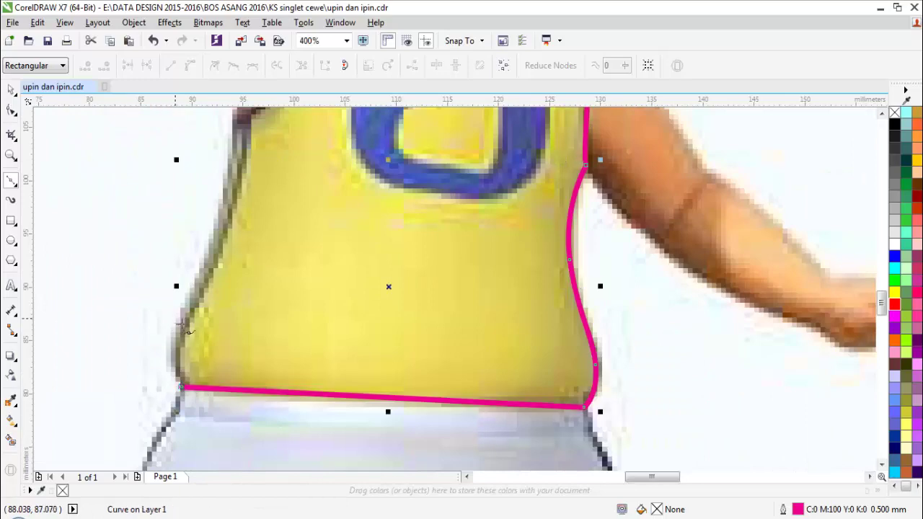
{"action": "left_click", "coordinate": [184, 326]}
{"action": "scroll", "coordinate": [183, 325], "scroll_direction": "down", "scroll_amount": 2}
{"action": "scroll", "coordinate": [235, 235], "scroll_direction": "up", "scroll_amount": 2}
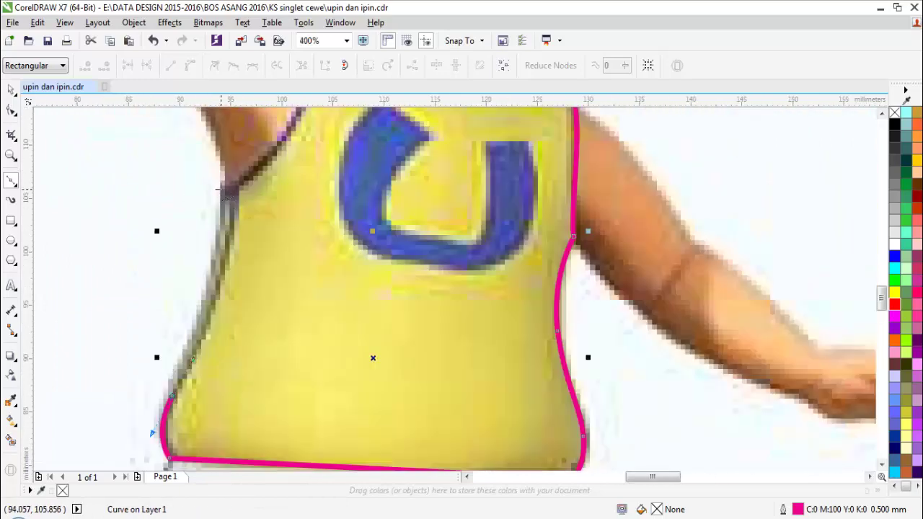
{"action": "left_click_drag", "start_coordinate": [220, 190], "coordinate": [214, 128]}
{"action": "key", "text": "space"}
{"action": "left_click", "coordinate": [204, 192]}
Step: Trace the left-hand armhole from the black patch at the shoulder down to the underarm
{"action": "scroll", "coordinate": [200, 192], "scroll_direction": "down", "scroll_amount": 2}
{"action": "key", "text": "F2"}
{"action": "left_click_drag", "start_coordinate": [103, 140], "coordinate": [375, 230]}
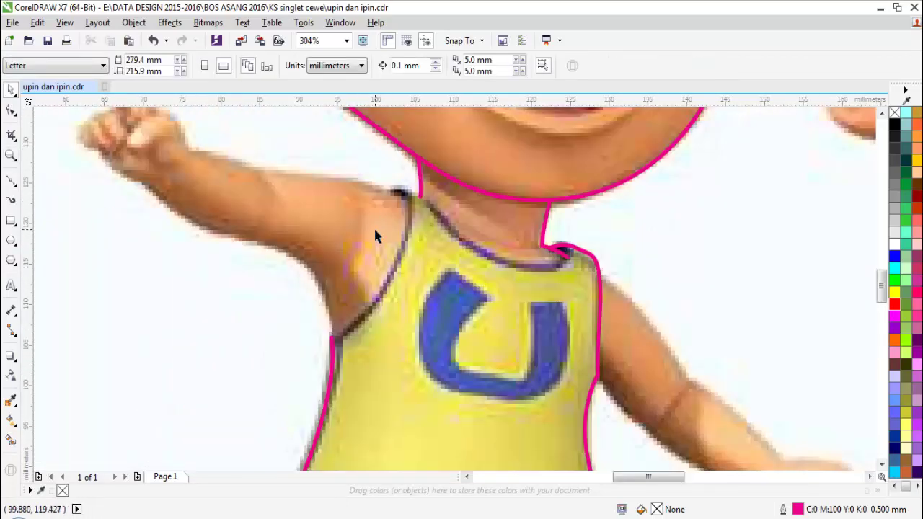
{"action": "key", "text": "space"}
{"action": "scroll", "coordinate": [376, 214], "scroll_direction": "down", "scroll_amount": 3}
{"action": "scroll", "coordinate": [417, 204], "scroll_direction": "up", "scroll_amount": 4}
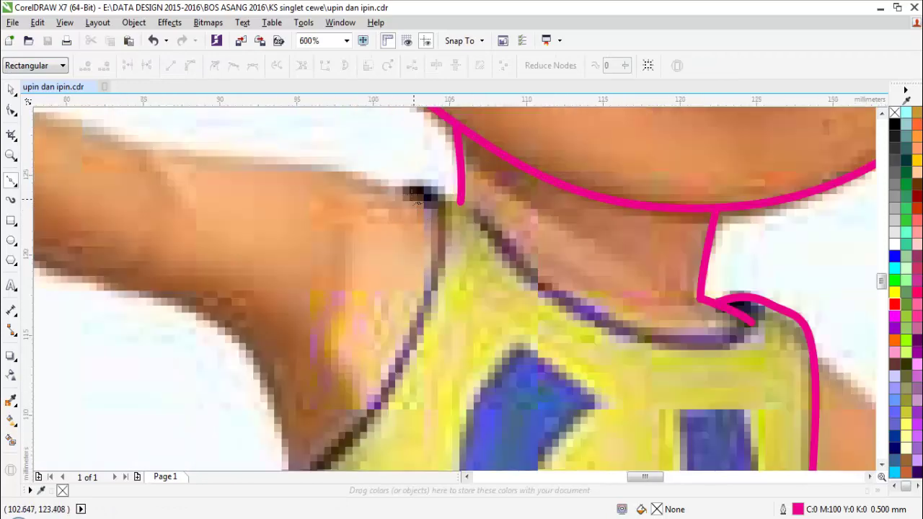
{"action": "left_click", "coordinate": [435, 325]}
{"action": "scroll", "coordinate": [435, 326], "scroll_direction": "down", "scroll_amount": 2}
{"action": "scroll", "coordinate": [407, 360], "scroll_direction": "up", "scroll_amount": 1}
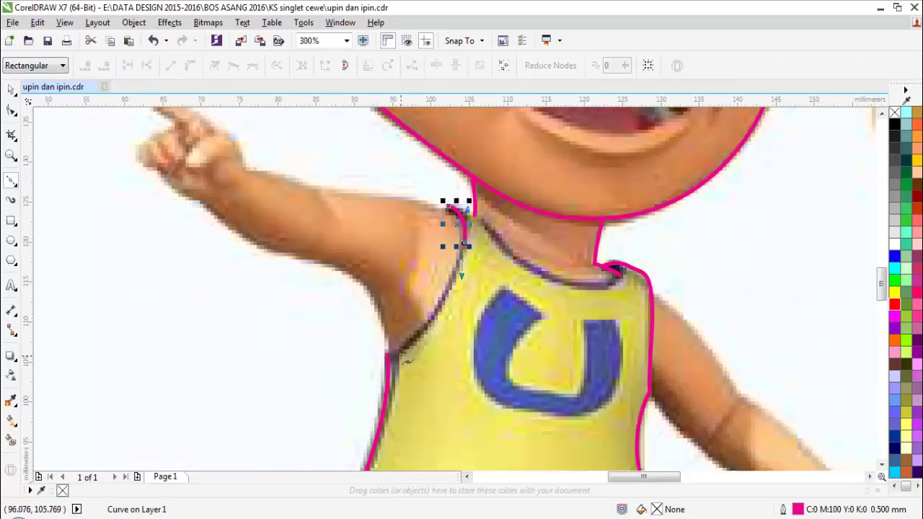
{"action": "key", "text": "space"}
{"action": "key", "text": "Escape"}
Step: Trace the shirt's shoulder top and neckline from the left-hand armhole around to the black collar patch on the other side
{"action": "scroll", "coordinate": [559, 233], "scroll_direction": "up", "scroll_amount": 1}
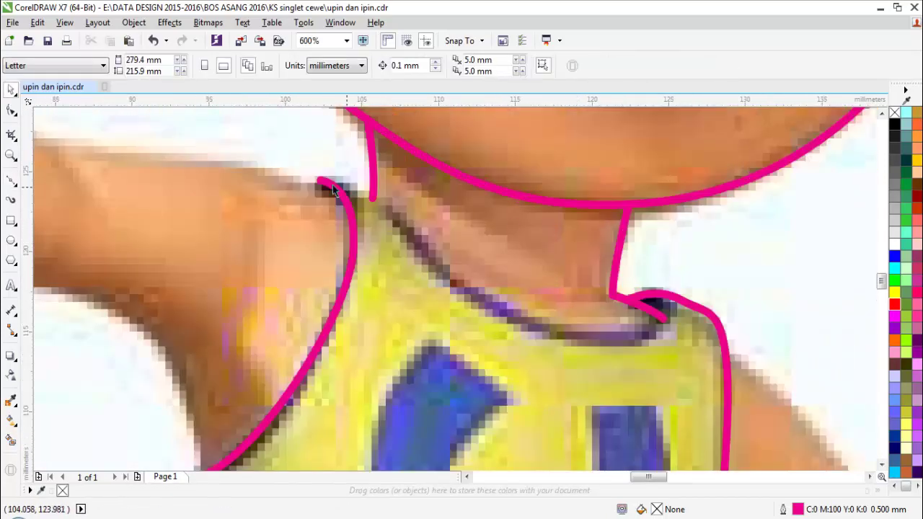
{"action": "key", "text": "space"}
{"action": "left_click", "coordinate": [320, 181]}
{"action": "left_click_drag", "start_coordinate": [372, 197], "coordinate": [392, 225]}
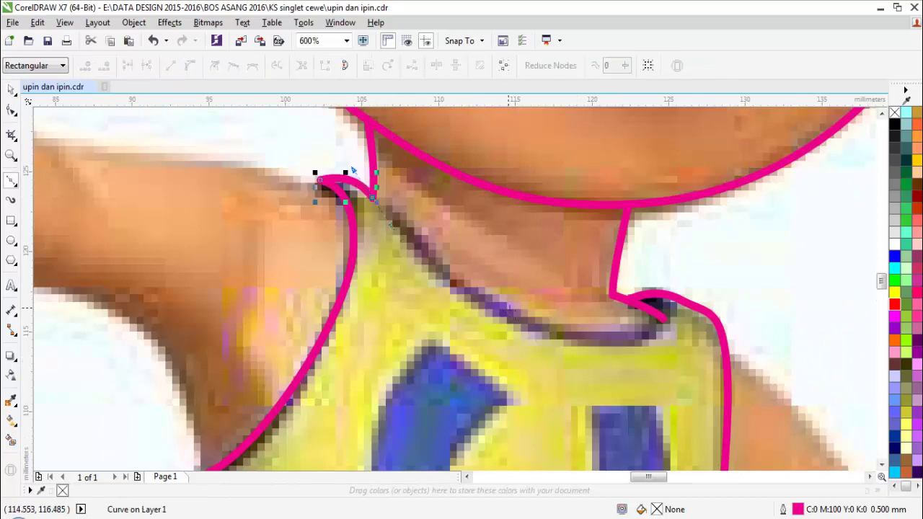
{"action": "left_click", "coordinate": [523, 330]}
{"action": "left_click_drag", "start_coordinate": [663, 318], "coordinate": [681, 295]}
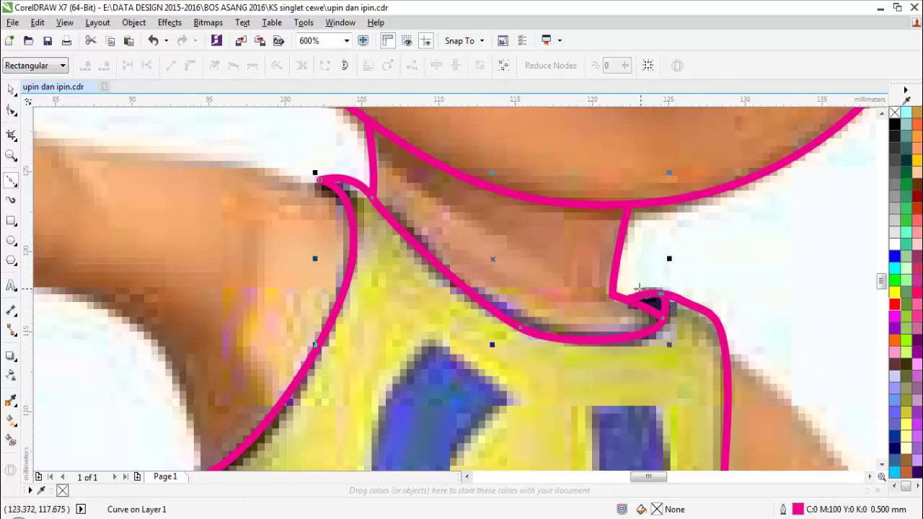
{"action": "key", "text": "space"}
{"action": "key", "text": "Escape"}
Step: Draw a short curve for the crease at the base of the pointing hand's thumb
{"action": "scroll", "coordinate": [586, 267], "scroll_direction": "down", "scroll_amount": 2}
{"action": "scroll", "coordinate": [433, 238], "scroll_direction": "up", "scroll_amount": 1}
{"action": "scroll", "coordinate": [354, 217], "scroll_direction": "up", "scroll_amount": 1}
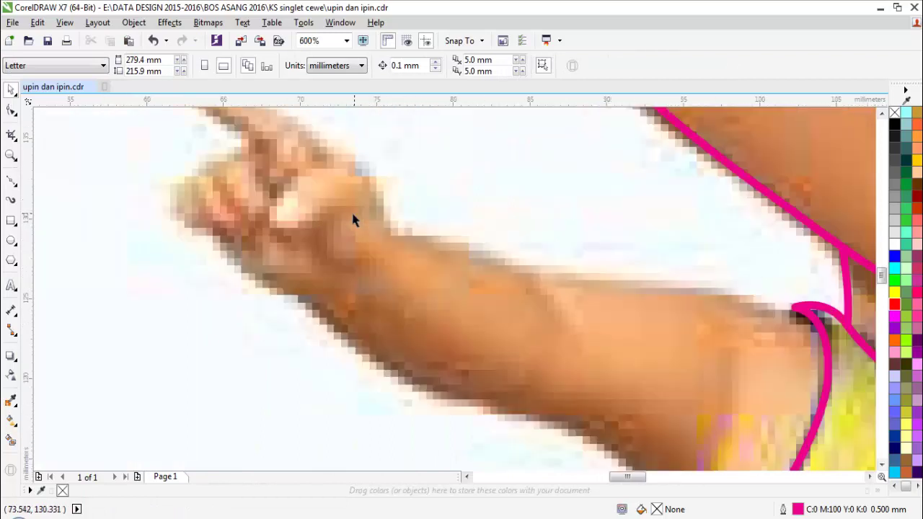
{"action": "key", "text": "space"}
{"action": "left_click_drag", "start_coordinate": [328, 263], "coordinate": [340, 275]}
{"action": "left_click", "coordinate": [363, 272]}
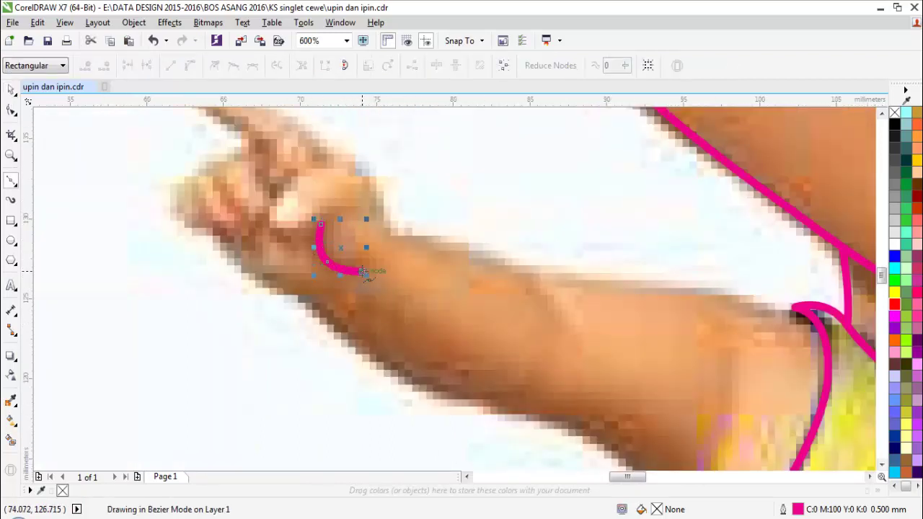
{"action": "key", "text": "space"}
{"action": "key", "text": "Escape"}
Step: Trace the pointing hand from the thumb tip over the thumb and along the forearm's upper edge to the elbow crease
{"action": "key", "text": "space"}
{"action": "left_click", "coordinate": [264, 222]}
{"action": "left_click_drag", "start_coordinate": [325, 159], "coordinate": [333, 156]}
{"action": "left_click_drag", "start_coordinate": [366, 191], "coordinate": [371, 208]}
{"action": "left_click_drag", "start_coordinate": [407, 245], "coordinate": [424, 253]}
{"action": "left_click_drag", "start_coordinate": [556, 310], "coordinate": [587, 367]}
{"action": "key", "text": "space"}
{"action": "key", "text": "Escape"}
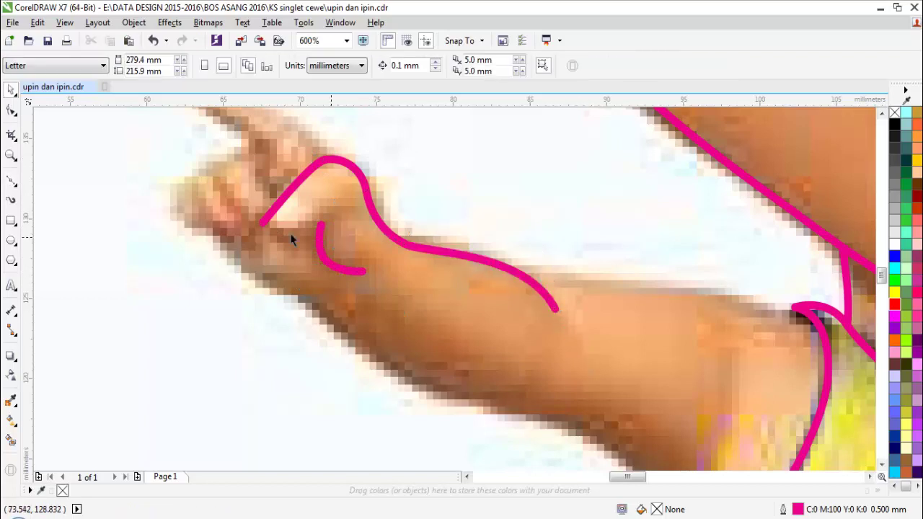
Step: Draw a curve from the thumb tip along the thumb's lower edge into the palm, undoing a misplaced node
{"action": "key", "text": "space"}
{"action": "left_click_drag", "start_coordinate": [298, 241], "coordinate": [327, 240]}
{"action": "key", "text": "ctrl+z"}
{"action": "scroll", "coordinate": [279, 234], "scroll_direction": "up", "scroll_amount": 1}
{"action": "left_click_drag", "start_coordinate": [408, 199], "coordinate": [451, 207]}
{"action": "key", "text": "space"}
{"action": "scroll", "coordinate": [384, 224], "scroll_direction": "down", "scroll_amount": 2}
{"action": "key", "text": "Escape"}
{"action": "scroll", "coordinate": [350, 181], "scroll_direction": "up", "scroll_amount": 2}
Step: Trace the extended index finger from the thumb's upper edge around the fingertip and back to the folded fingers
{"action": "key", "text": "F10"}
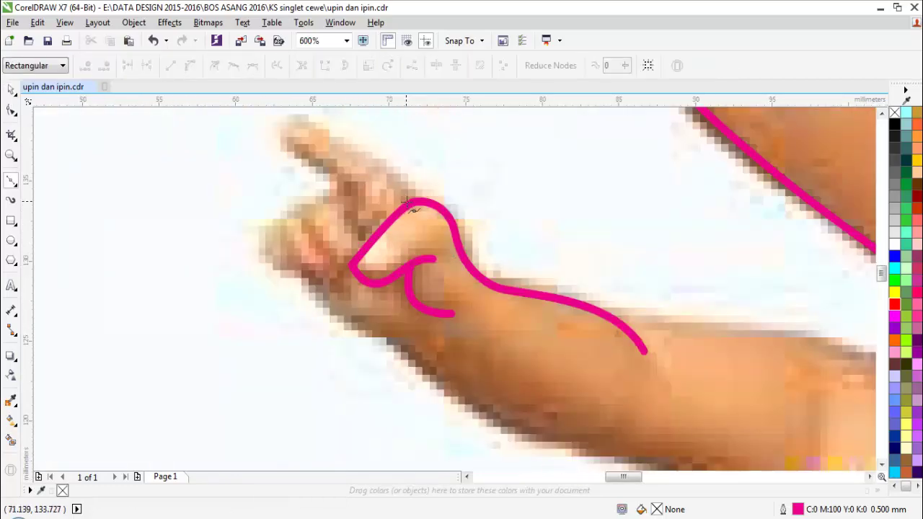
{"action": "left_click_drag", "start_coordinate": [373, 168], "coordinate": [361, 155]}
{"action": "left_click_drag", "start_coordinate": [278, 123], "coordinate": [331, 176]}
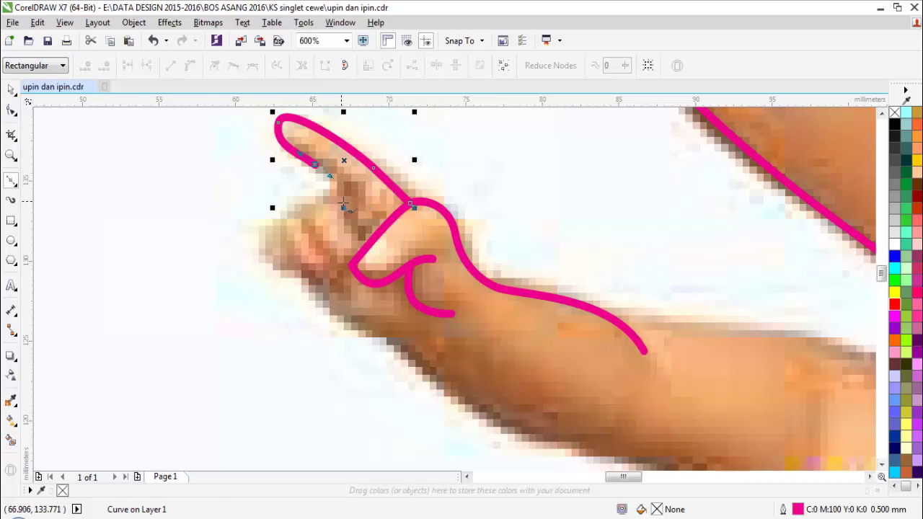
{"action": "left_click", "coordinate": [344, 204]}
{"action": "key", "text": "space"}
{"action": "left_click", "coordinate": [317, 217]}
Step: Start a curve at the index finger's underside and trace the first folded finger's outer edge to the thumb tip
{"action": "key", "text": "space"}
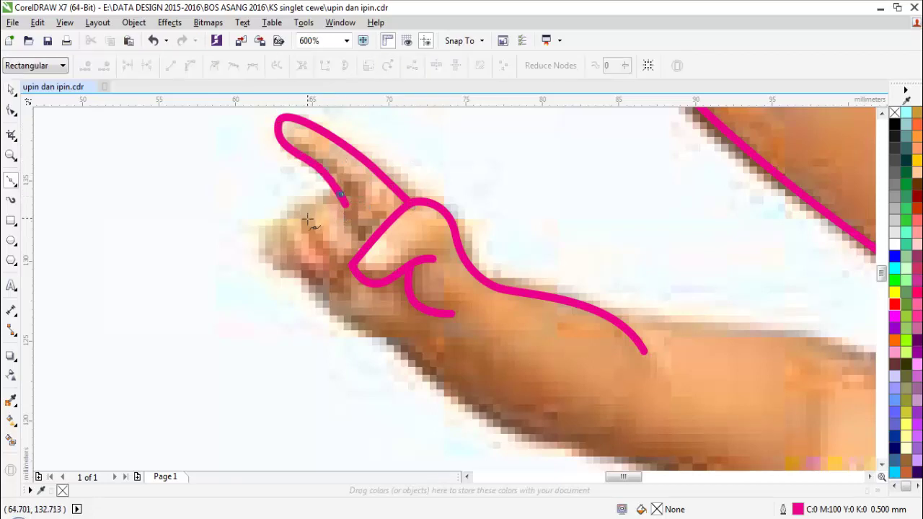
{"action": "left_click_drag", "start_coordinate": [308, 219], "coordinate": [314, 230]}
{"action": "left_click_drag", "start_coordinate": [352, 265], "coordinate": [361, 260]}
{"action": "left_click_drag", "start_coordinate": [355, 229], "coordinate": [349, 221]}
Step: Undo the misplaced nodes, continue the curve up the folded finger's inner edge to the index finger's outline, and finish it
{"action": "scroll", "coordinate": [349, 220], "scroll_direction": "up", "scroll_amount": 1}
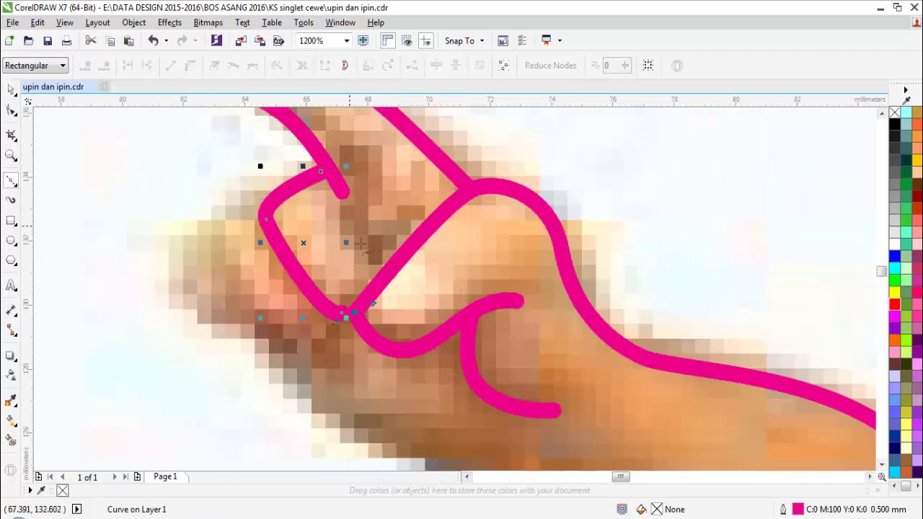
{"action": "key", "text": "ctrl+z"}
{"action": "left_click_drag", "start_coordinate": [375, 271], "coordinate": [354, 229]}
{"action": "key", "text": "ctrl+z"}
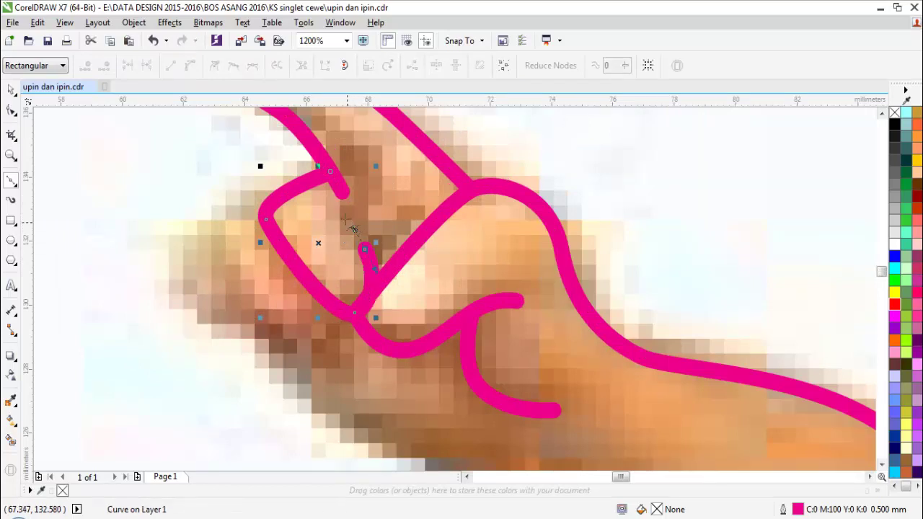
{"action": "left_click", "coordinate": [342, 192]}
{"action": "key", "text": "space"}
{"action": "left_click", "coordinate": [290, 229]}
{"action": "key", "text": "space"}
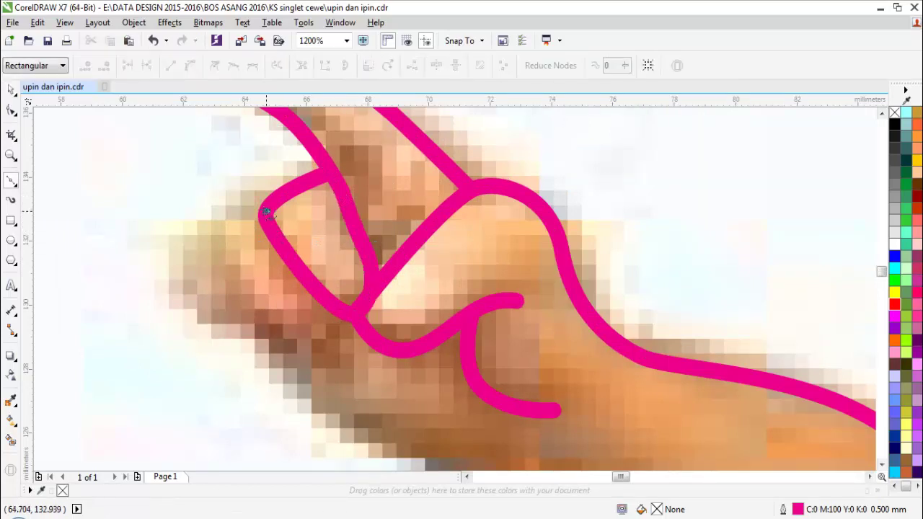
Step: Trace the second folded finger from the first folded finger's outer edge around its tip to the thumb tip
{"action": "left_click", "coordinate": [266, 213]}
{"action": "left_click_drag", "start_coordinate": [225, 265], "coordinate": [225, 295]}
{"action": "mouse_move", "coordinate": [299, 354]}
{"action": "left_mouse_down"}
{"action": "mouse_move", "coordinate": [325, 353]}
{"action": "mouse_move", "coordinate": [305, 347]}
{"action": "left_mouse_up"}
{"action": "left_click", "coordinate": [354, 315]}
{"action": "key", "text": "space"}
{"action": "left_click", "coordinate": [219, 333]}
{"action": "key", "text": "F10"}
{"action": "left_click", "coordinate": [298, 354]}
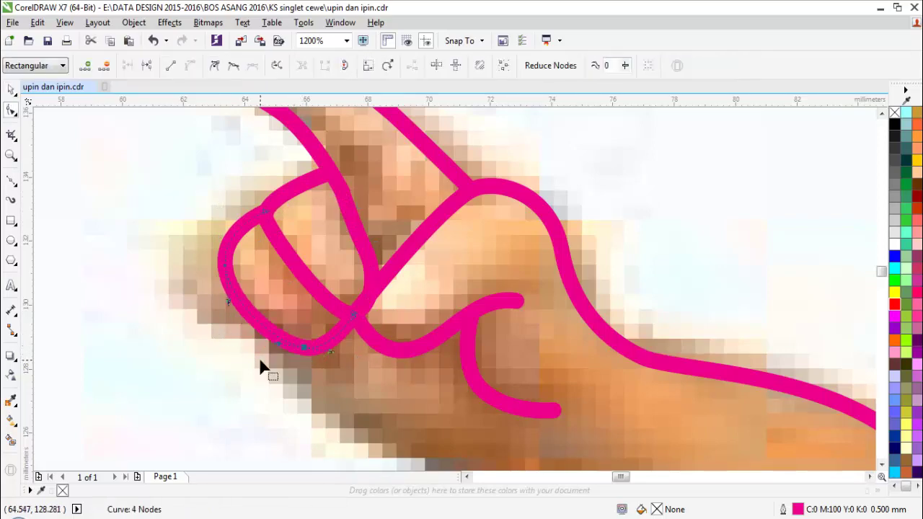
{"action": "key", "text": "space"}
Step: Trace the outermost folded finger's outer edge and continue the curve along the heel of the pointing hand
{"action": "scroll", "coordinate": [255, 355], "scroll_direction": "down", "scroll_amount": 1}
{"action": "key", "text": "F2"}
{"action": "left_click_drag", "start_coordinate": [185, 305], "coordinate": [459, 422]}
{"action": "left_click", "coordinate": [230, 266]}
{"action": "scroll", "coordinate": [233, 265], "scroll_direction": "down", "scroll_amount": 1}
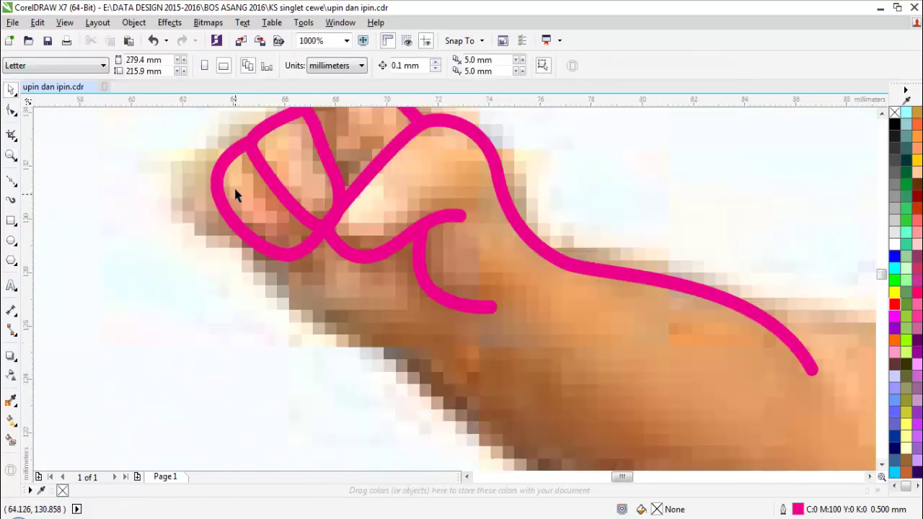
{"action": "key", "text": "F10"}
{"action": "left_click_drag", "start_coordinate": [172, 196], "coordinate": [176, 225]}
{"action": "left_click_drag", "start_coordinate": [241, 255], "coordinate": [256, 278]}
{"action": "left_click_drag", "start_coordinate": [344, 336], "coordinate": [412, 348]}
{"action": "key", "text": "space"}
Step: Trace the raised arm's underside from the heel of the hand to the lower end of the shirt's armhole
{"action": "scroll", "coordinate": [406, 345], "scroll_direction": "down", "scroll_amount": 2}
{"action": "left_click", "coordinate": [346, 369]}
{"action": "key", "text": "F2"}
{"action": "left_click_drag", "start_coordinate": [329, 321], "coordinate": [721, 457]}
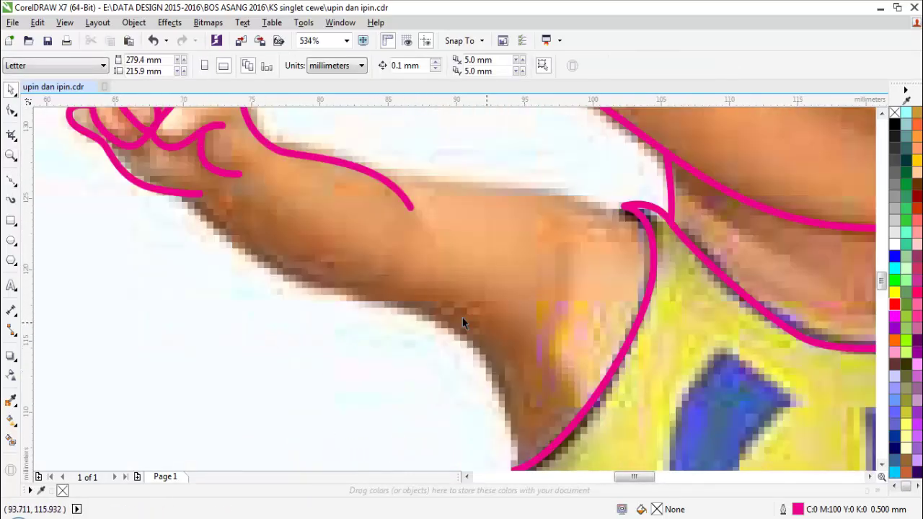
{"action": "key", "text": "space"}
{"action": "left_click_drag", "start_coordinate": [331, 287], "coordinate": [335, 289]}
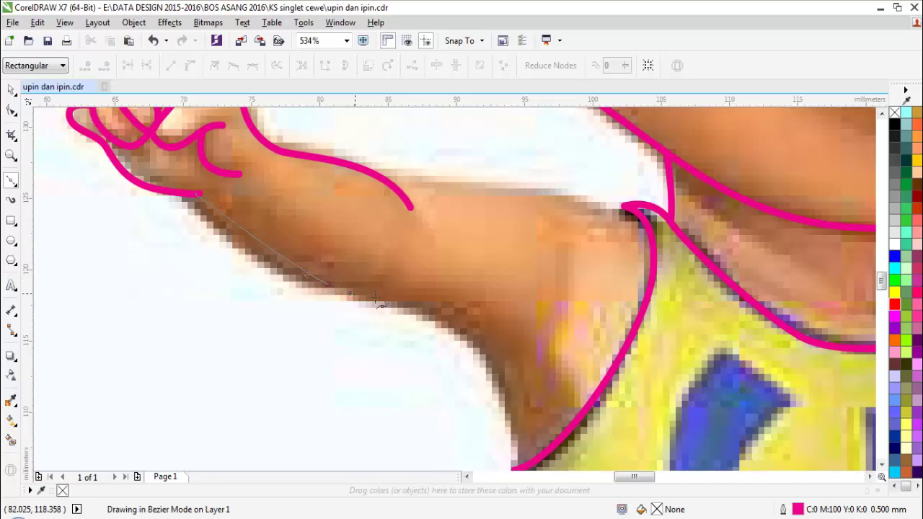
{"action": "scroll", "coordinate": [508, 411], "scroll_direction": "up", "scroll_amount": 2}
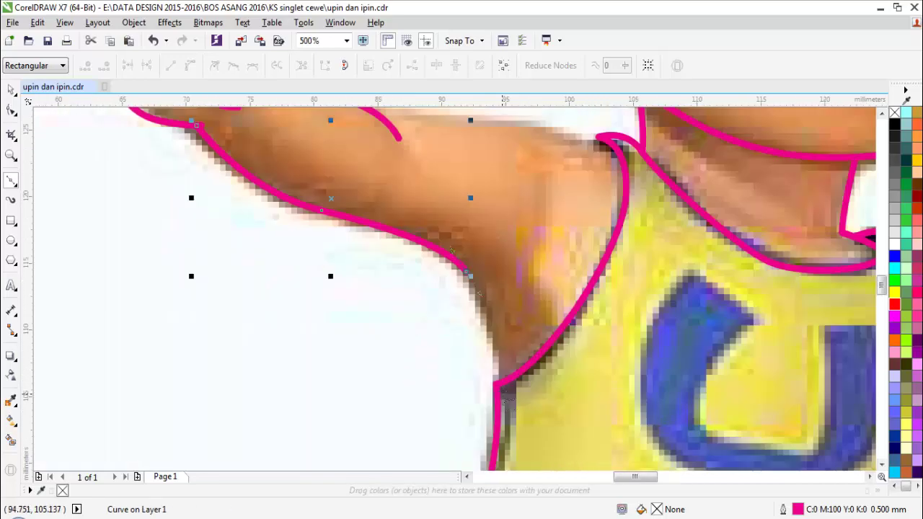
{"action": "left_click", "coordinate": [497, 384]}
{"action": "key", "text": "space"}
{"action": "left_click", "coordinate": [448, 390]}
Step: Trace the raised arm's upper edge from the forearm curve to the shirt's shoulder and finish the curve
{"action": "scroll", "coordinate": [447, 344], "scroll_direction": "down", "scroll_amount": 1}
{"action": "scroll", "coordinate": [497, 240], "scroll_direction": "up", "scroll_amount": 2}
{"action": "key", "text": "space"}
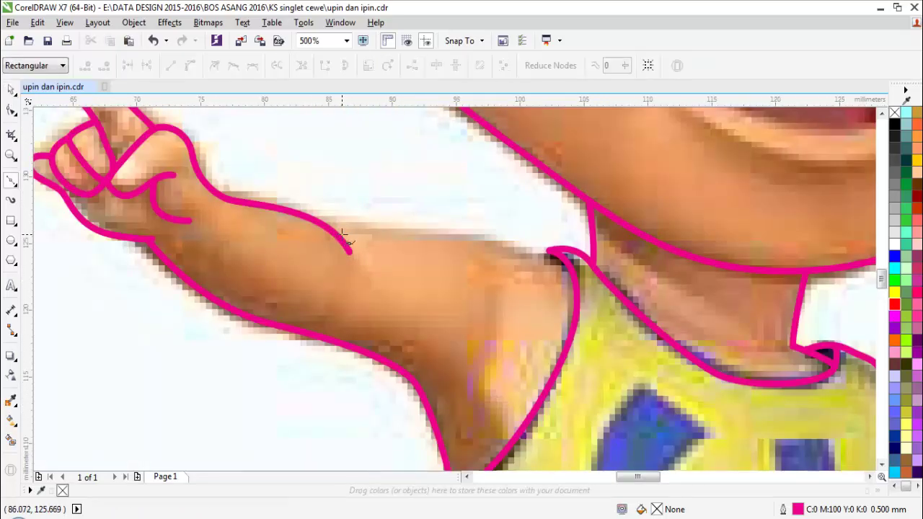
{"action": "left_click_drag", "start_coordinate": [556, 253], "coordinate": [633, 281]}
{"action": "key", "text": "space"}
{"action": "scroll", "coordinate": [501, 284], "scroll_direction": "down", "scroll_amount": 1}
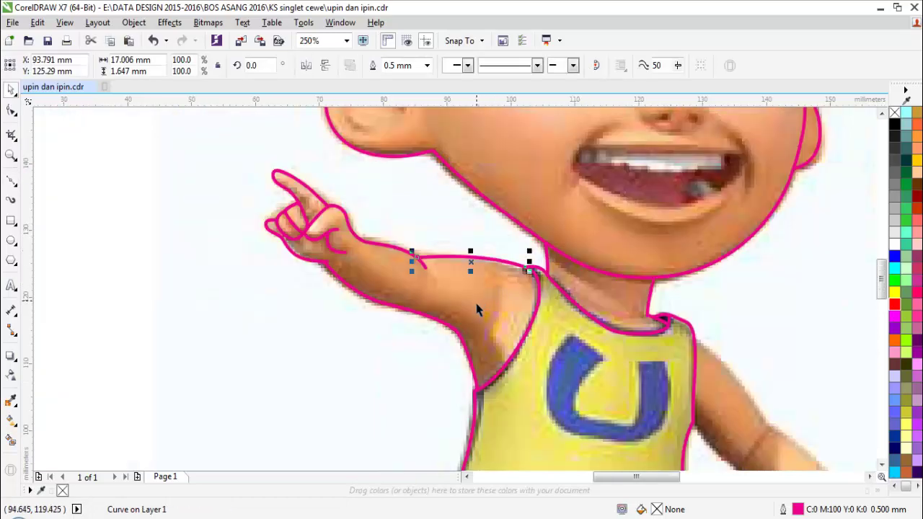
{"action": "key", "text": "Escape"}
Step: Trace the lowered arm's upper edge from the shirt's shoulder to the elbow crease
{"action": "scroll", "coordinate": [419, 344], "scroll_direction": "down", "scroll_amount": 3}
{"action": "scroll", "coordinate": [481, 344], "scroll_direction": "up", "scroll_amount": 3}
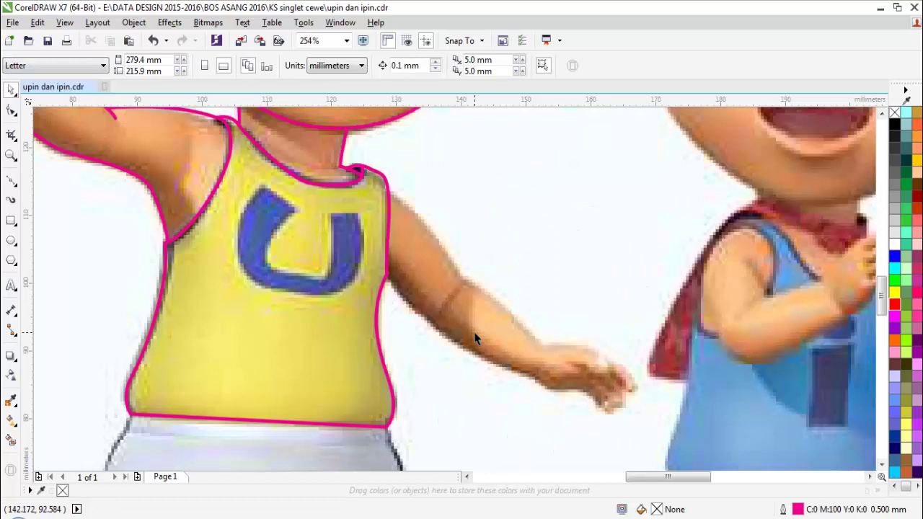
{"action": "scroll", "coordinate": [377, 288], "scroll_direction": "down", "scroll_amount": 1}
{"action": "key", "text": "F2"}
{"action": "left_click_drag", "start_coordinate": [304, 227], "coordinate": [536, 337]}
{"action": "key", "text": "space"}
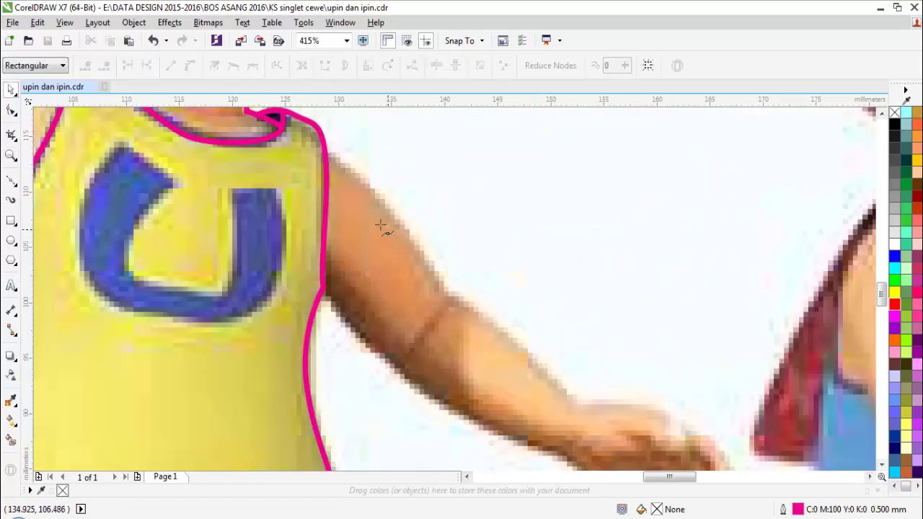
{"action": "left_click", "coordinate": [402, 229]}
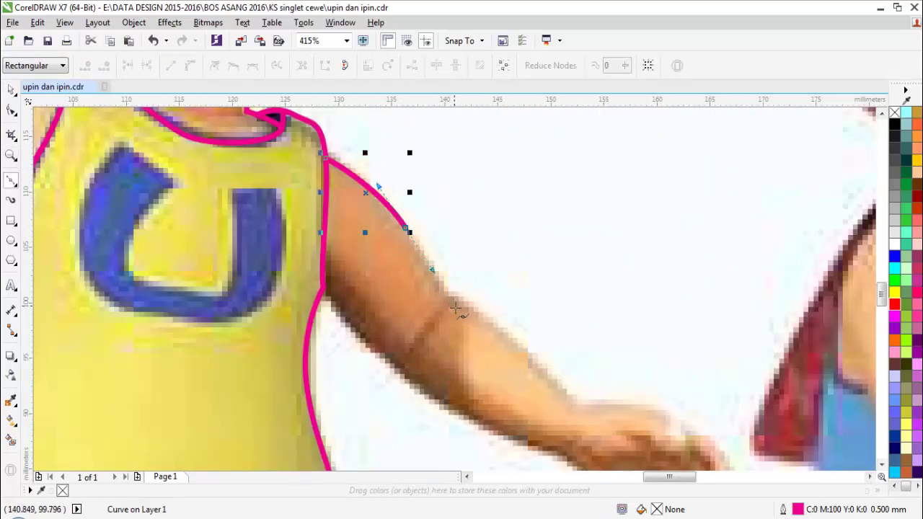
{"action": "left_click_drag", "start_coordinate": [453, 300], "coordinate": [474, 313]}
Step: Continue the curve along the forearm's upper edge to the wrist and finish it
{"action": "scroll", "coordinate": [559, 391], "scroll_direction": "down", "scroll_amount": 4}
{"action": "scroll", "coordinate": [576, 403], "scroll_direction": "up", "scroll_amount": 6}
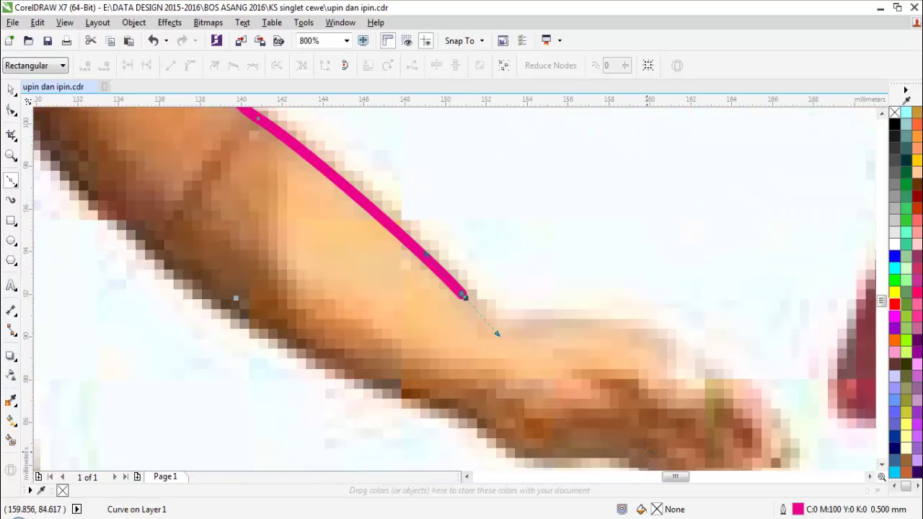
{"action": "left_click", "coordinate": [505, 331]}
{"action": "scroll", "coordinate": [515, 333], "scroll_direction": "down", "scroll_amount": 1}
{"action": "key", "text": "space"}
{"action": "key", "text": "Escape"}
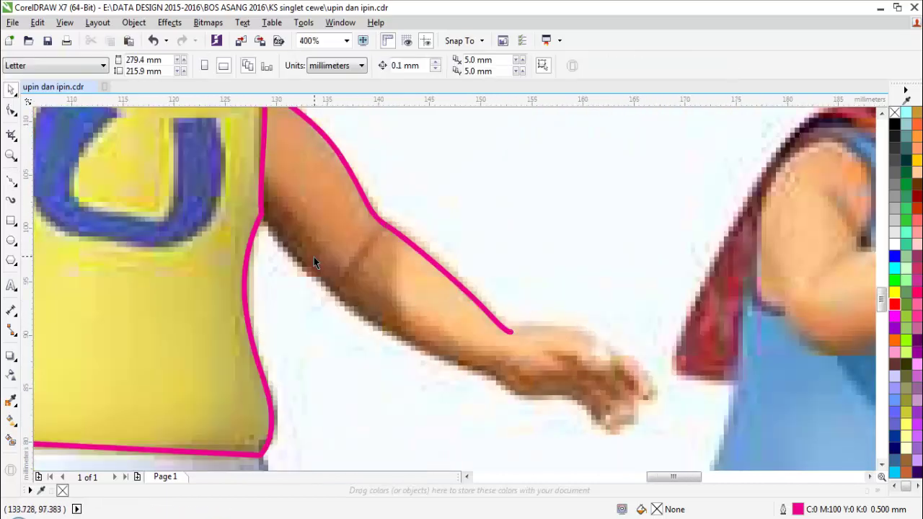
Step: Trace the lowered upper arm's underside from the shirt's side edge to the elbow
{"action": "key", "text": "space"}
{"action": "left_click_drag", "start_coordinate": [331, 287], "coordinate": [358, 309]}
{"action": "key", "text": "space"}
{"action": "key", "text": "Escape"}
Step: Trace the forearm's underside from the elbow past the wrist and along the lower edge of the open hand
{"action": "scroll", "coordinate": [362, 322], "scroll_direction": "up", "scroll_amount": 1}
{"action": "key", "text": "space"}
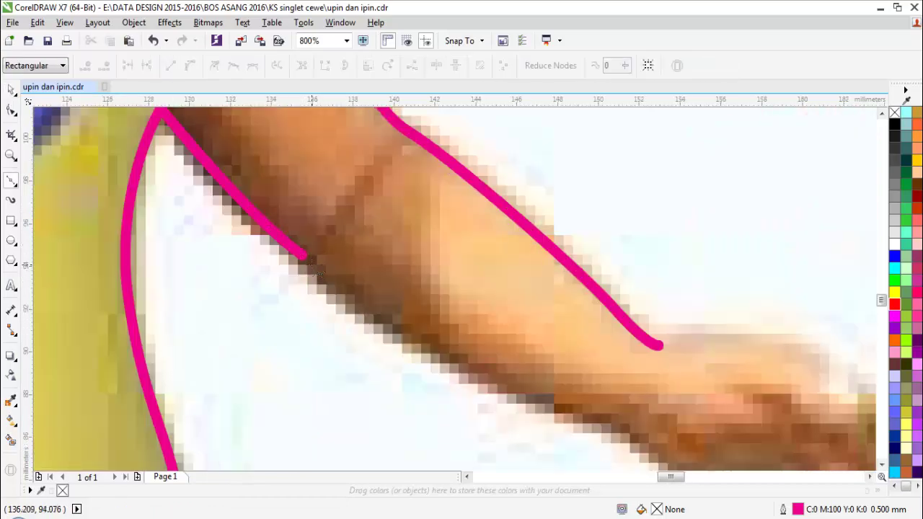
{"action": "scroll", "coordinate": [367, 309], "scroll_direction": "down", "scroll_amount": 1}
{"action": "scroll", "coordinate": [471, 371], "scroll_direction": "up", "scroll_amount": 1}
{"action": "left_click_drag", "start_coordinate": [434, 339], "coordinate": [466, 348]}
{"action": "left_click_drag", "start_coordinate": [547, 379], "coordinate": [571, 401]}
{"action": "left_click_drag", "start_coordinate": [606, 403], "coordinate": [642, 402]}
{"action": "scroll", "coordinate": [673, 396], "scroll_direction": "down", "scroll_amount": 2}
{"action": "scroll", "coordinate": [712, 405], "scroll_direction": "up", "scroll_amount": 2}
Step: Continue the outline around the little finger's tip and back into the palm, undoing the misplaced nodes
{"action": "left_click_drag", "start_coordinate": [579, 395], "coordinate": [610, 422]}
{"action": "left_click_drag", "start_coordinate": [638, 455], "coordinate": [638, 456]}
{"action": "mouse_move", "coordinate": [622, 409]}
{"action": "left_mouse_down"}
{"action": "mouse_move", "coordinate": [605, 400]}
{"action": "mouse_move", "coordinate": [620, 403]}
{"action": "left_mouse_up"}
{"action": "key", "text": "ctrl+z"}
{"action": "key", "text": "ctrl+z"}
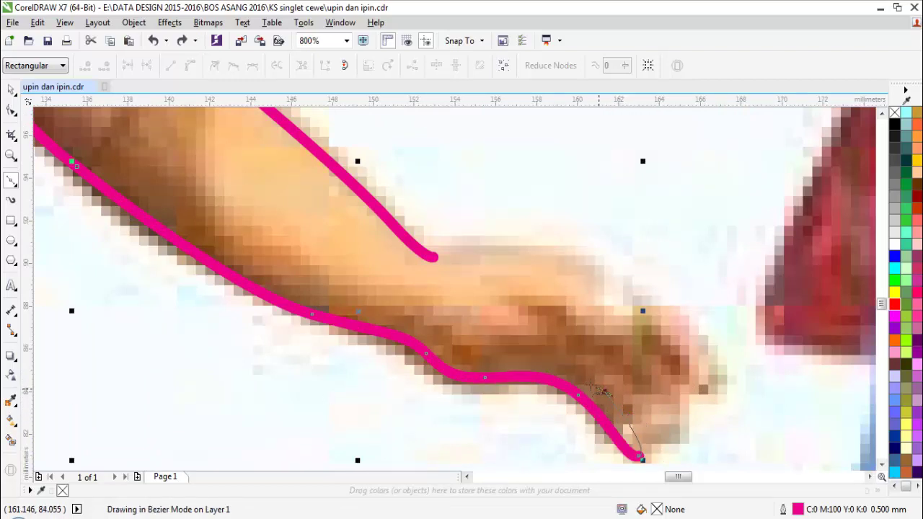
{"action": "key", "text": "ctrl+shift+z"}
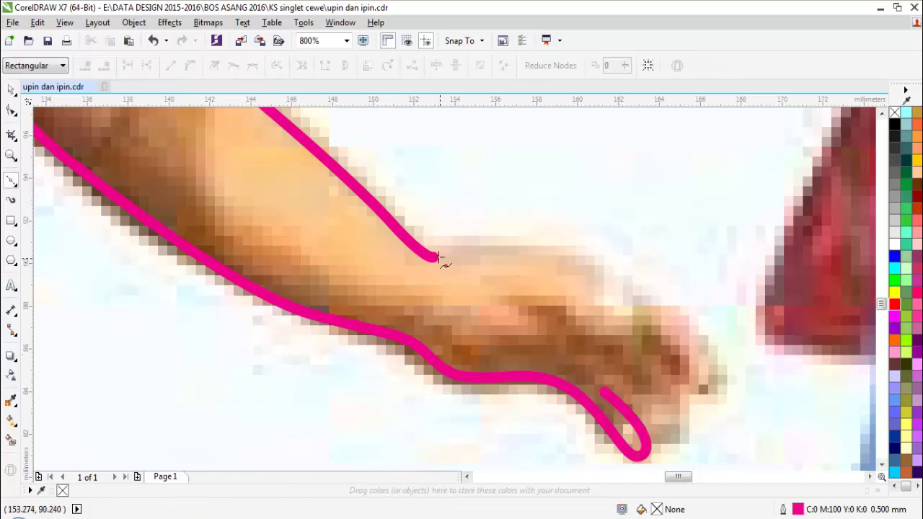
Step: Trace the open hand's thumb from the wrist along its upper edge, around the tip and back into the palm
{"action": "left_click_drag", "start_coordinate": [578, 257], "coordinate": [621, 271]}
{"action": "left_click_drag", "start_coordinate": [631, 325], "coordinate": [618, 347]}
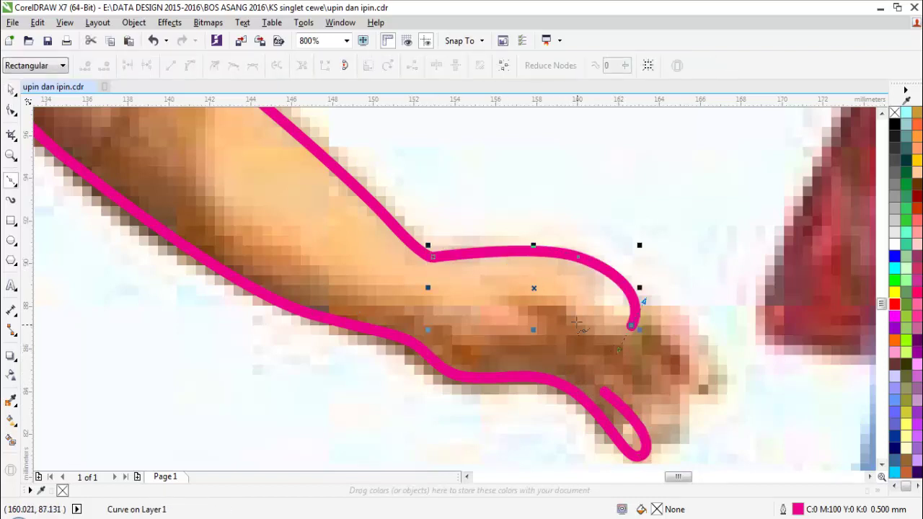
{"action": "left_click_drag", "start_coordinate": [574, 317], "coordinate": [575, 305]}
{"action": "left_click", "coordinate": [564, 291]}
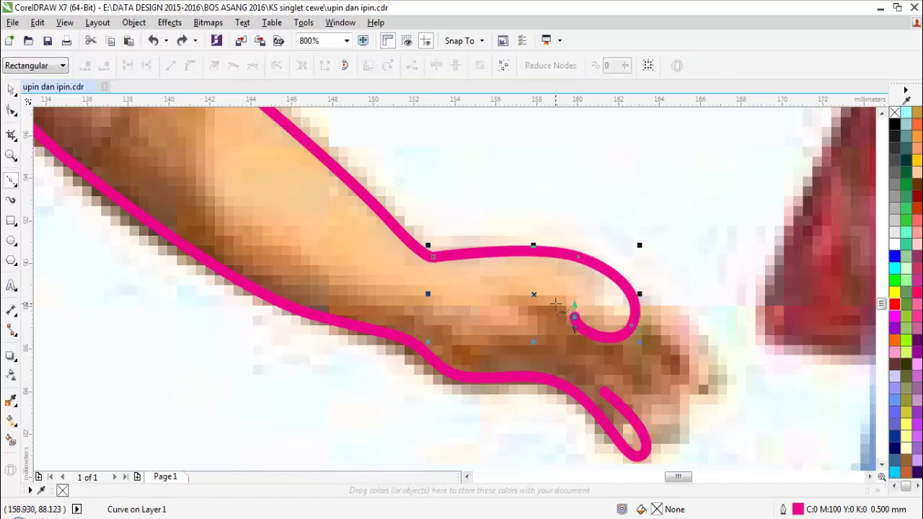
{"action": "left_click", "coordinate": [554, 304]}
{"action": "left_click_drag", "start_coordinate": [556, 303], "coordinate": [613, 318]}
{"action": "key", "text": "space"}
{"action": "key", "text": "Escape"}
Step: Draw the thumbnail as a curve between two points on the thumb tip's outline
{"action": "key", "text": "space"}
{"action": "left_click", "coordinate": [611, 274]}
{"action": "left_click", "coordinate": [634, 320]}
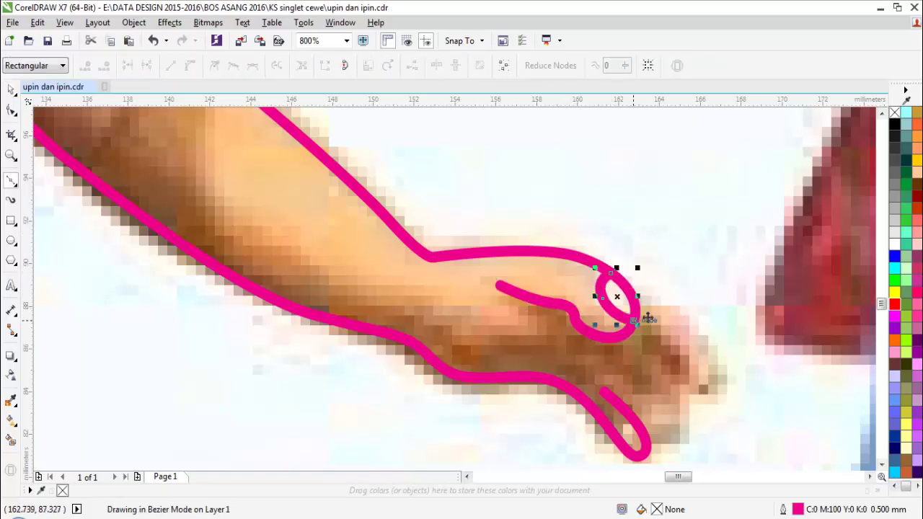
{"action": "key", "text": "space"}
{"action": "key", "text": "Escape"}
Step: Trace the index finger from the thumb's outline around the fingertip and back to below the thumb
{"action": "key", "text": "space"}
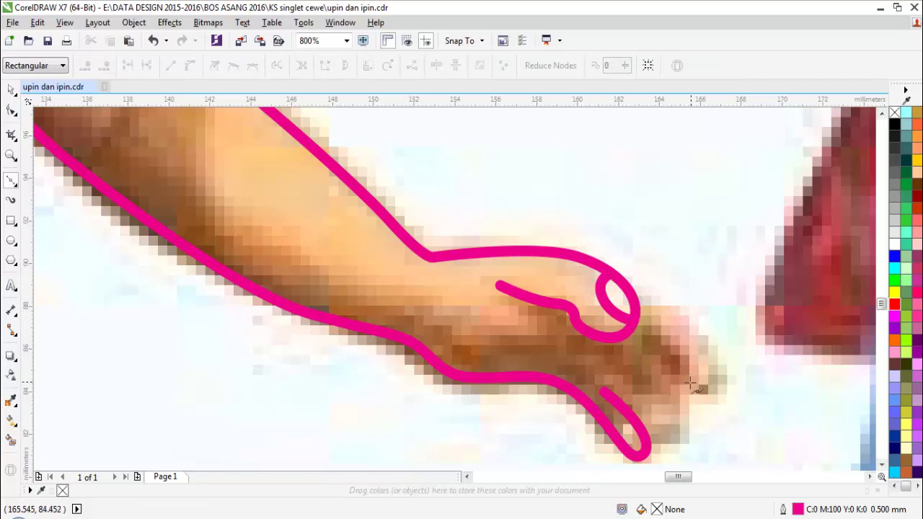
{"action": "key", "text": "space"}
{"action": "key", "text": "space"}
{"action": "left_click_drag", "start_coordinate": [714, 368], "coordinate": [672, 375]}
{"action": "left_click_drag", "start_coordinate": [634, 340], "coordinate": [611, 333]}
{"action": "key", "text": "space"}
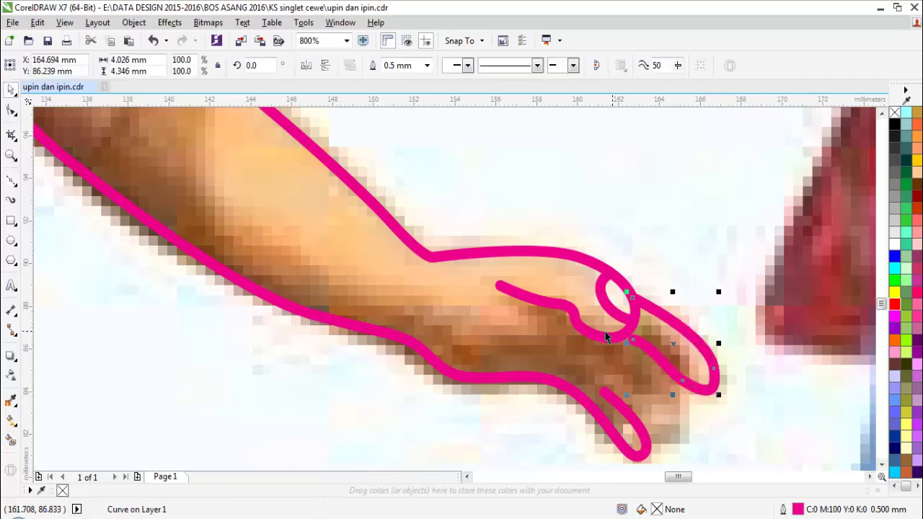
{"action": "scroll", "coordinate": [596, 329], "scroll_direction": "down", "scroll_amount": 1}
{"action": "left_click", "coordinate": [690, 394]}
{"action": "scroll", "coordinate": [648, 367], "scroll_direction": "up", "scroll_amount": 1}
{"action": "left_click", "coordinate": [637, 348]}
{"action": "key", "text": "space"}
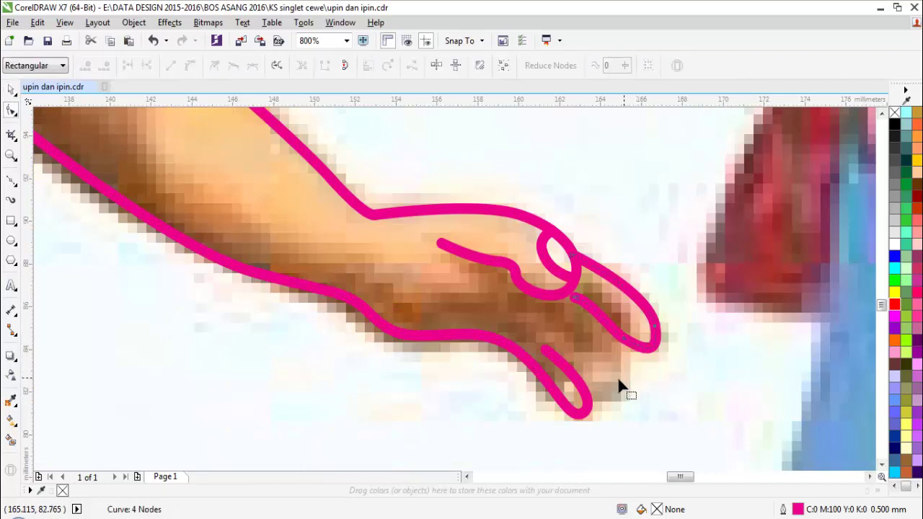
Step: Trace the ring finger from the palm around its tip to the little finger's edge, undoing a misplaced node
{"action": "key", "text": "space"}
{"action": "scroll", "coordinate": [613, 387], "scroll_direction": "up", "scroll_amount": 1}
{"action": "key", "text": "space"}
{"action": "left_click", "coordinate": [494, 258]}
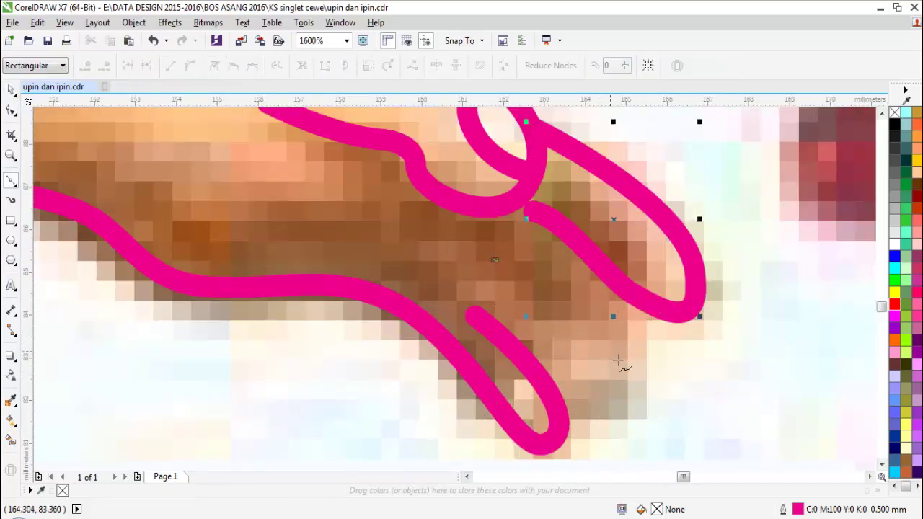
{"action": "left_click_drag", "start_coordinate": [628, 370], "coordinate": [649, 408]}
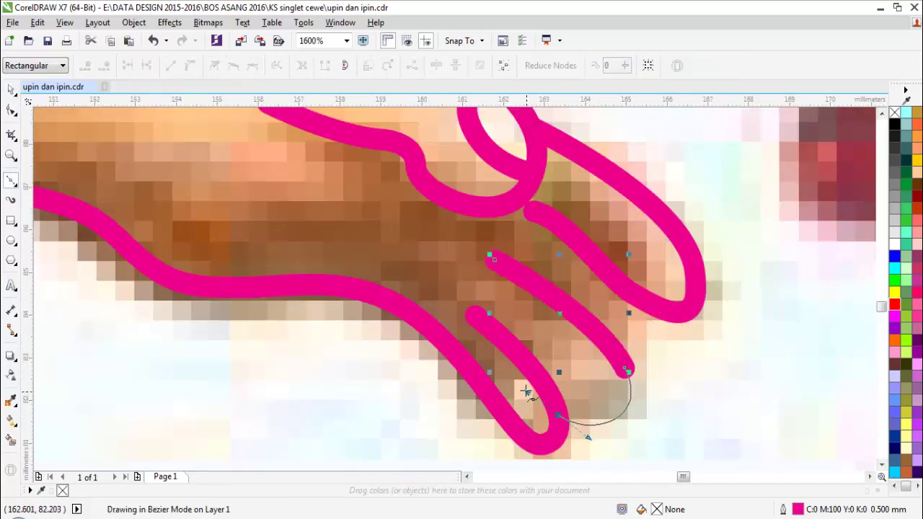
{"action": "key", "text": "ctrl+z"}
{"action": "left_click_drag", "start_coordinate": [526, 392], "coordinate": [522, 379]}
{"action": "key", "text": "space"}
{"action": "left_click", "coordinate": [613, 369]}
Step: Trace the middle finger from the index finger's lower edge around its tip to the ring finger's outline
{"action": "key", "text": "space"}
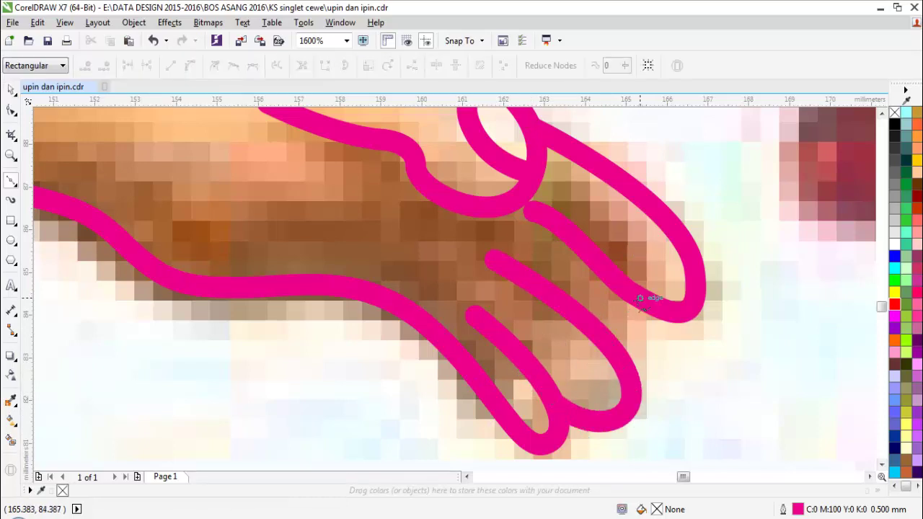
{"action": "left_click", "coordinate": [611, 274]}
{"action": "left_click_drag", "start_coordinate": [686, 370], "coordinate": [684, 399]}
{"action": "left_click", "coordinate": [637, 402]}
{"action": "key", "text": "space"}
{"action": "left_click", "coordinate": [715, 402]}
{"action": "scroll", "coordinate": [640, 394], "scroll_direction": "down", "scroll_amount": 2}
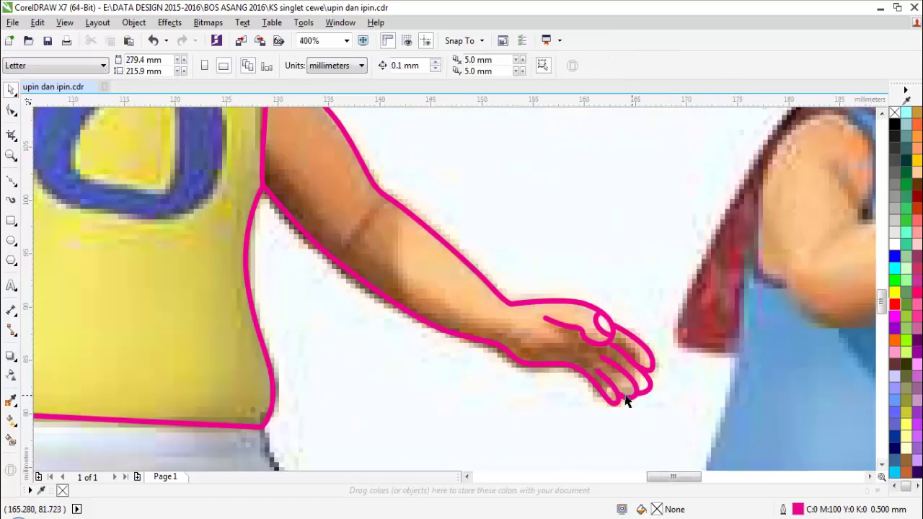
Step: Adjust the end node of the ring finger's curve where it meets the little finger
{"action": "scroll", "coordinate": [628, 396], "scroll_direction": "up", "scroll_amount": 2}
{"action": "left_click", "coordinate": [625, 409]}
{"action": "key", "text": "F10"}
{"action": "mouse_move", "coordinate": [598, 398]}
{"action": "left_mouse_down"}
{"action": "mouse_move", "coordinate": [609, 383]}
{"action": "mouse_move", "coordinate": [610, 396]}
{"action": "left_mouse_up"}
{"action": "key", "text": "space"}
Step: Reshape the little finger's curve by moving its inner end node, its tip node and the curve handles
{"action": "key", "text": "F10"}
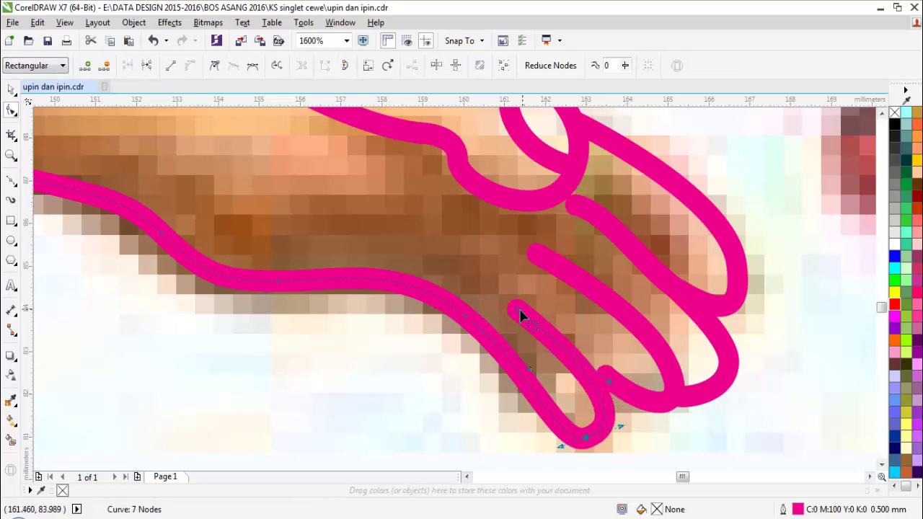
{"action": "left_click_drag", "start_coordinate": [521, 315], "coordinate": [545, 321]}
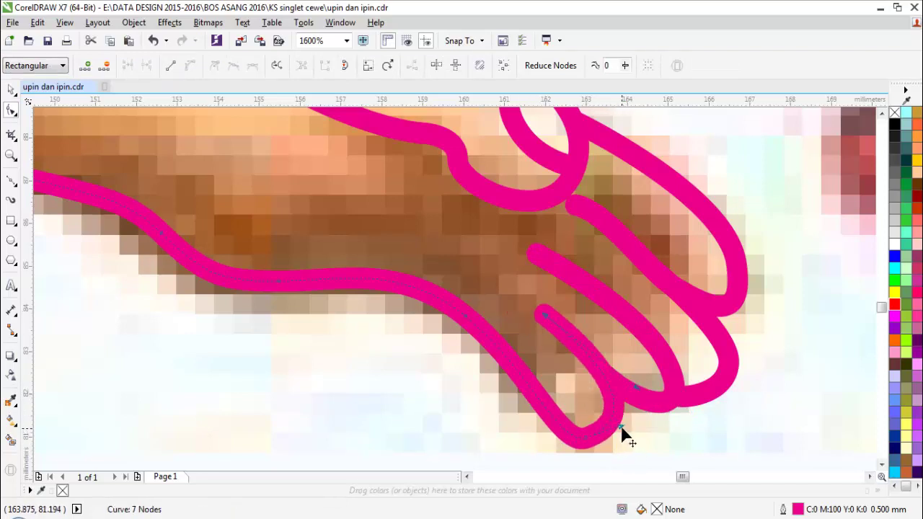
{"action": "left_click_drag", "start_coordinate": [575, 450], "coordinate": [632, 427]}
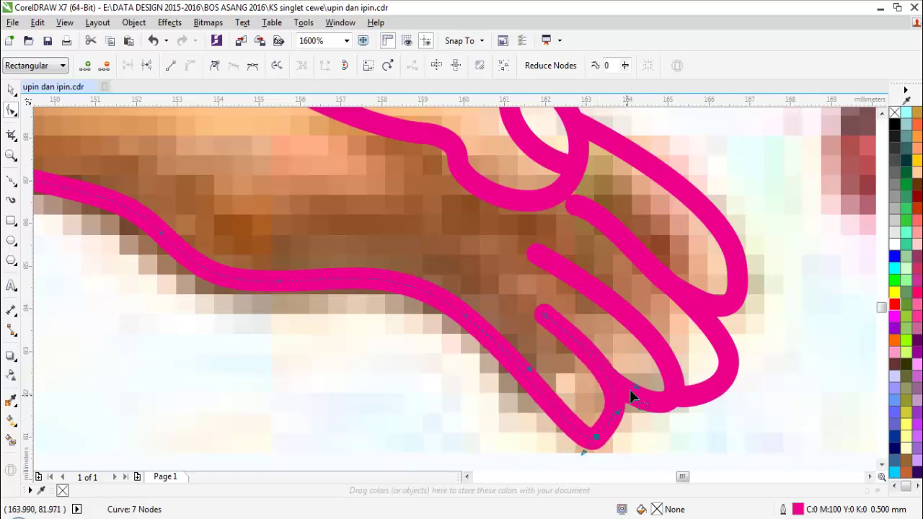
{"action": "left_click_drag", "start_coordinate": [637, 391], "coordinate": [617, 390]}
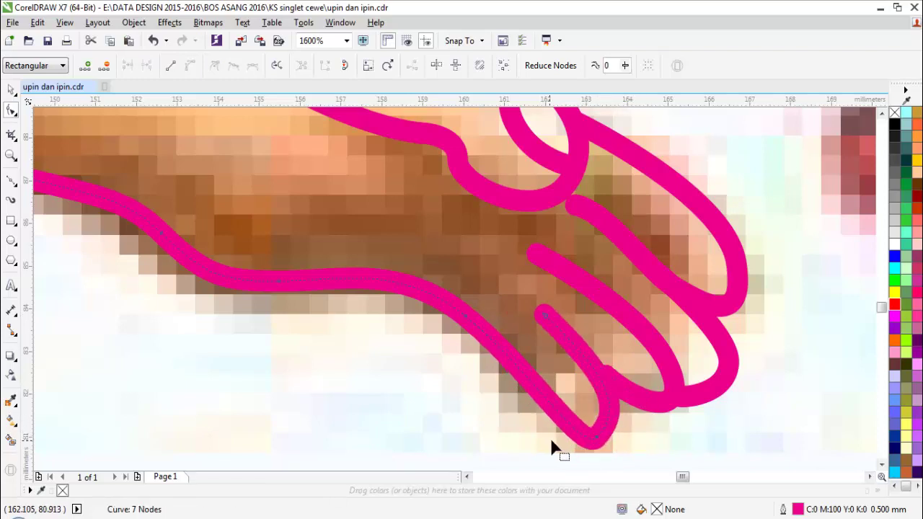
{"action": "scroll", "coordinate": [630, 396], "scroll_direction": "up", "scroll_amount": 2}
{"action": "left_click_drag", "start_coordinate": [583, 354], "coordinate": [562, 346]}
{"action": "scroll", "coordinate": [561, 343], "scroll_direction": "down", "scroll_amount": 2}
Step: Move the end node of the middle finger's curve up onto the ring finger's outline
{"action": "key", "text": "space"}
{"action": "left_click", "coordinate": [609, 367]}
{"action": "scroll", "coordinate": [617, 344], "scroll_direction": "up", "scroll_amount": 1}
{"action": "left_click", "coordinate": [615, 366]}
{"action": "key", "text": "space"}
{"action": "scroll", "coordinate": [613, 369], "scroll_direction": "up", "scroll_amount": 2}
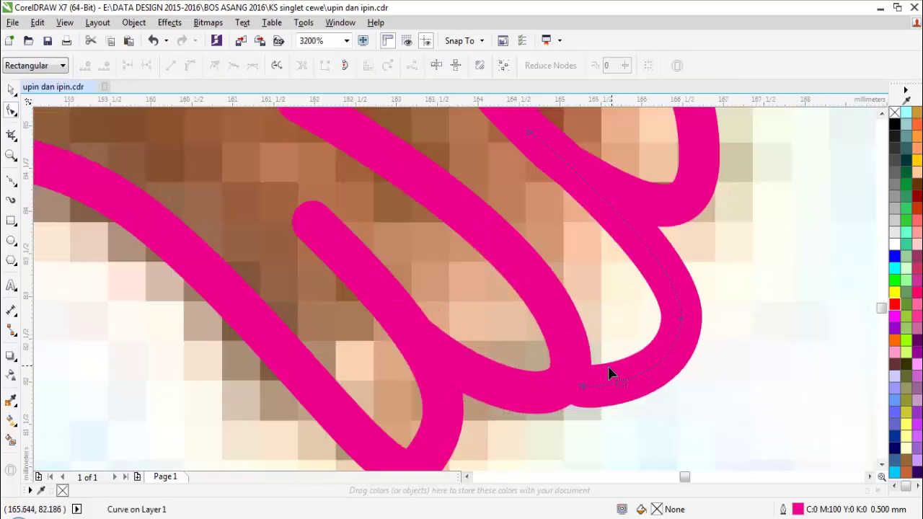
{"action": "left_click_drag", "start_coordinate": [582, 387], "coordinate": [576, 352]}
{"action": "scroll", "coordinate": [648, 378], "scroll_direction": "down", "scroll_amount": 2}
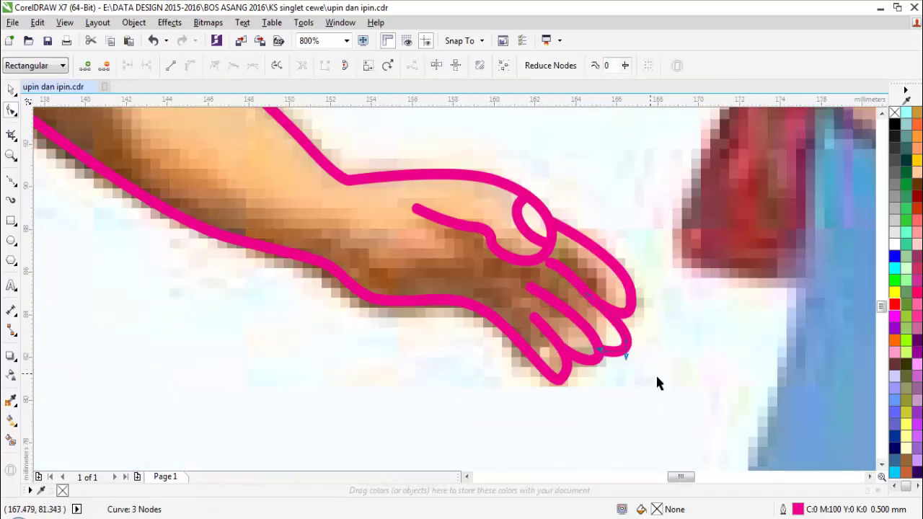
Step: Reshape the index fingertip's curve so it follows the finger's edge in the picture
{"action": "key", "text": "space"}
{"action": "scroll", "coordinate": [608, 283], "scroll_direction": "up", "scroll_amount": 1}
{"action": "key", "text": "space"}
{"action": "left_click", "coordinate": [653, 306]}
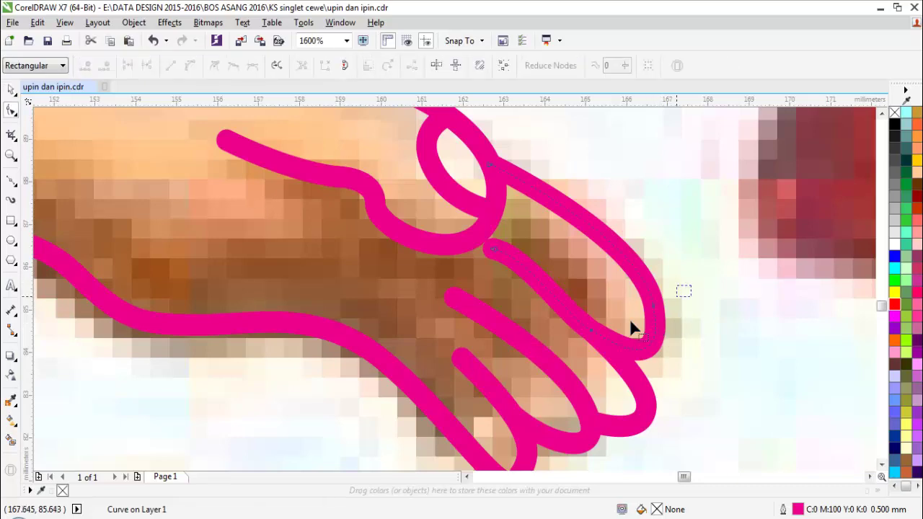
{"action": "left_click_drag", "start_coordinate": [662, 376], "coordinate": [654, 364]}
{"action": "left_click", "coordinate": [709, 363]}
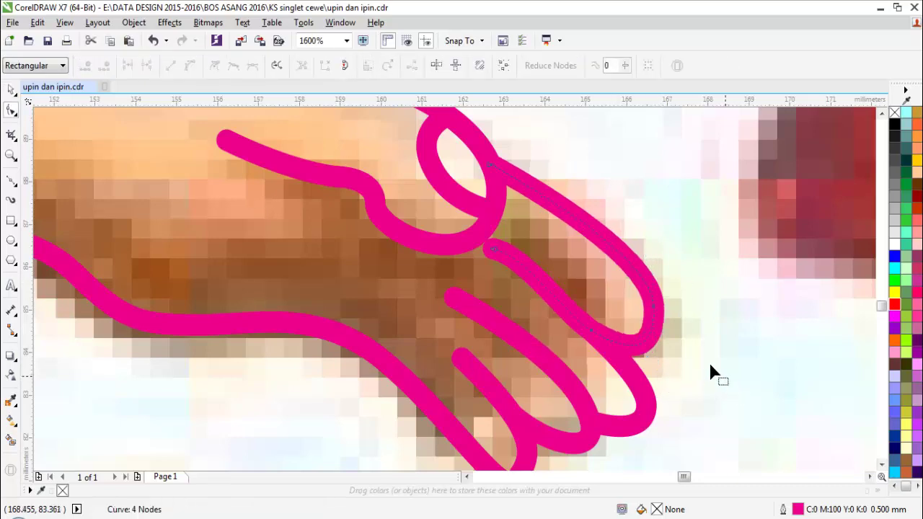
{"action": "scroll", "coordinate": [626, 335], "scroll_direction": "down", "scroll_amount": 2}
Step: Refine the outer side of the index finger's curve near its tip
{"action": "key", "text": "space"}
{"action": "scroll", "coordinate": [598, 292], "scroll_direction": "up", "scroll_amount": 2}
{"action": "scroll", "coordinate": [580, 310], "scroll_direction": "up", "scroll_amount": 1}
{"action": "key", "text": "space"}
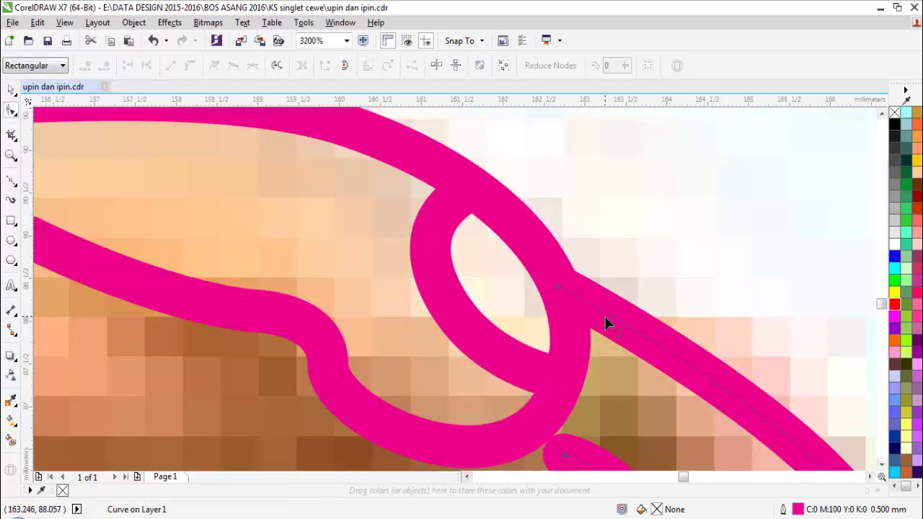
{"action": "scroll", "coordinate": [608, 320], "scroll_direction": "down", "scroll_amount": 2}
{"action": "scroll", "coordinate": [659, 367], "scroll_direction": "up", "scroll_amount": 2}
{"action": "left_click_drag", "start_coordinate": [733, 441], "coordinate": [729, 408]}
{"action": "key", "text": "space"}
{"action": "scroll", "coordinate": [726, 366], "scroll_direction": "down", "scroll_amount": 2}
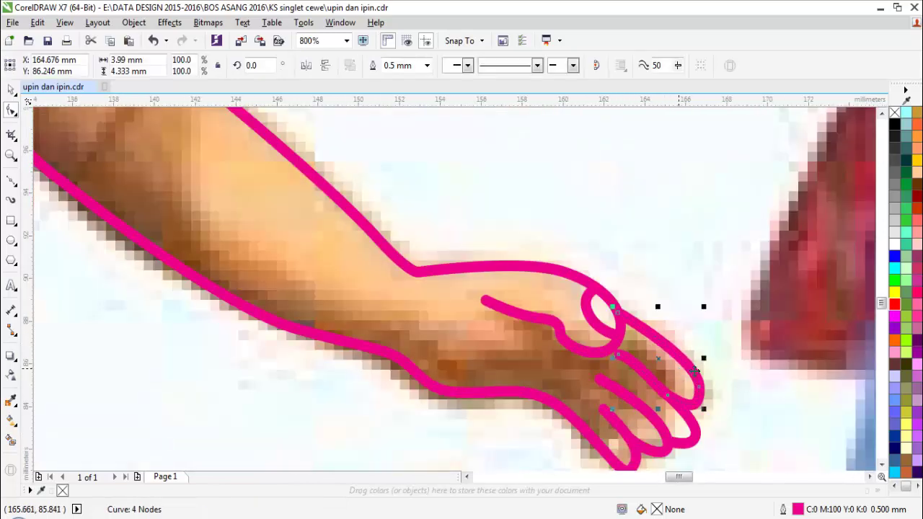
Step: Shorten the lower curve handle of the index fingertip's node to refine the finger's tip
{"action": "scroll", "coordinate": [701, 397], "scroll_direction": "up", "scroll_amount": 2}
{"action": "key", "text": "space"}
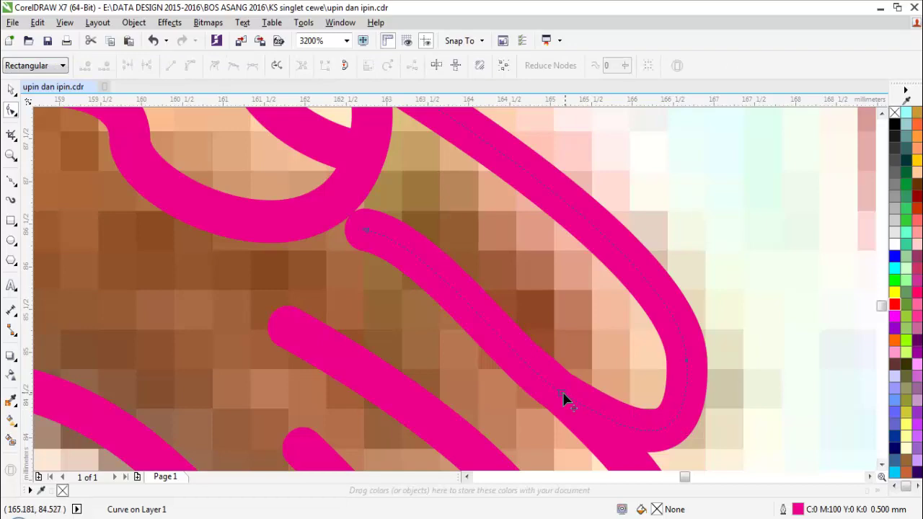
{"action": "scroll", "coordinate": [570, 399], "scroll_direction": "down", "scroll_amount": 2}
{"action": "key", "text": "space"}
{"action": "scroll", "coordinate": [614, 342], "scroll_direction": "up", "scroll_amount": 1}
{"action": "key", "text": "space"}
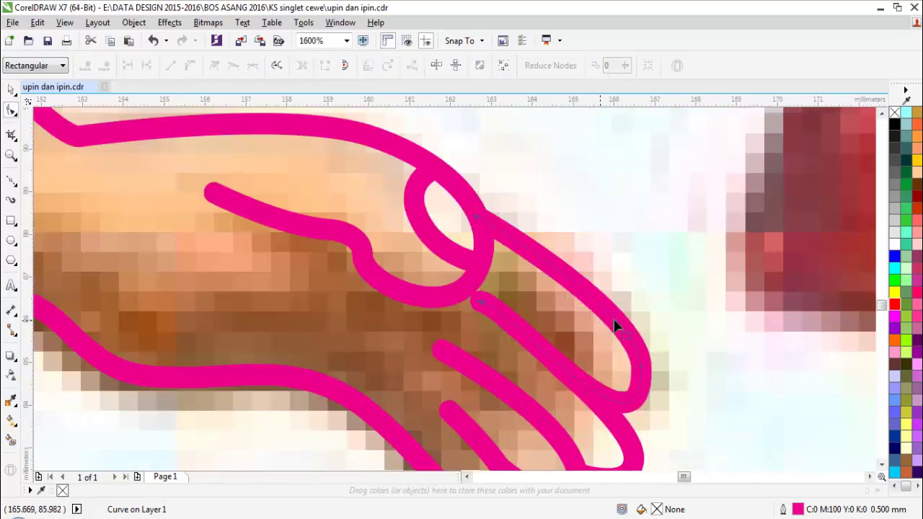
{"action": "left_click", "coordinate": [615, 326]}
{"action": "scroll", "coordinate": [645, 450], "scroll_direction": "down", "scroll_amount": 1}
{"action": "scroll", "coordinate": [640, 444], "scroll_direction": "up", "scroll_amount": 1}
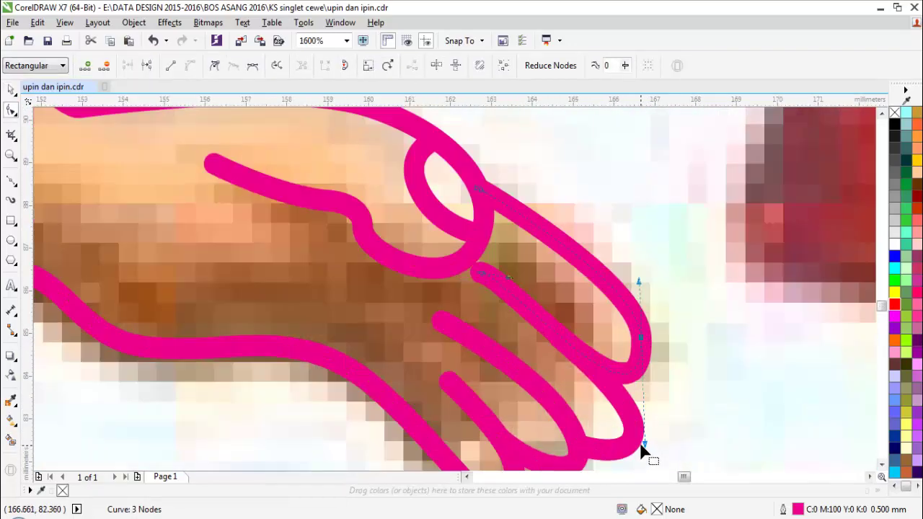
{"action": "left_click_drag", "start_coordinate": [646, 444], "coordinate": [642, 421]}
{"action": "scroll", "coordinate": [641, 420], "scroll_direction": "down", "scroll_amount": 2}
{"action": "key", "text": "space"}
{"action": "left_click", "coordinate": [678, 405]}
{"action": "scroll", "coordinate": [660, 406], "scroll_direction": "down", "scroll_amount": 1}
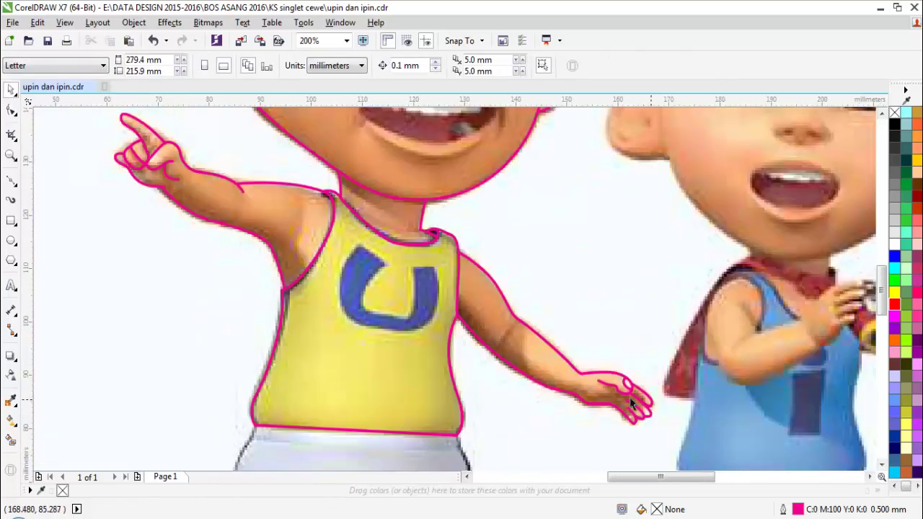
Step: Draw the elbow crease of the lowered arm as a short curve starting on the arm's lower outline
{"action": "key", "text": "z"}
{"action": "left_click_drag", "start_coordinate": [407, 341], "coordinate": [769, 436]}
{"action": "scroll", "coordinate": [464, 298], "scroll_direction": "down", "scroll_amount": 1}
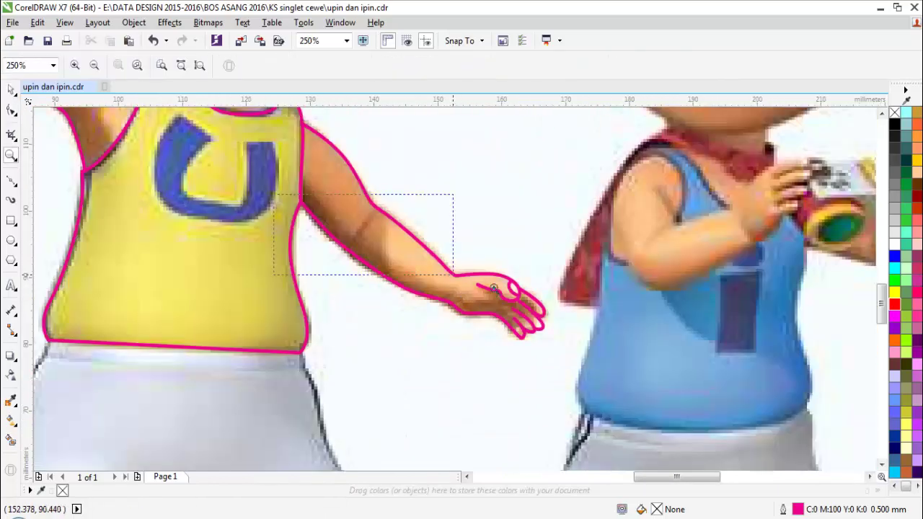
{"action": "left_click_drag", "start_coordinate": [494, 289], "coordinate": [497, 290]}
{"action": "key", "text": "space"}
{"action": "key", "text": "F10"}
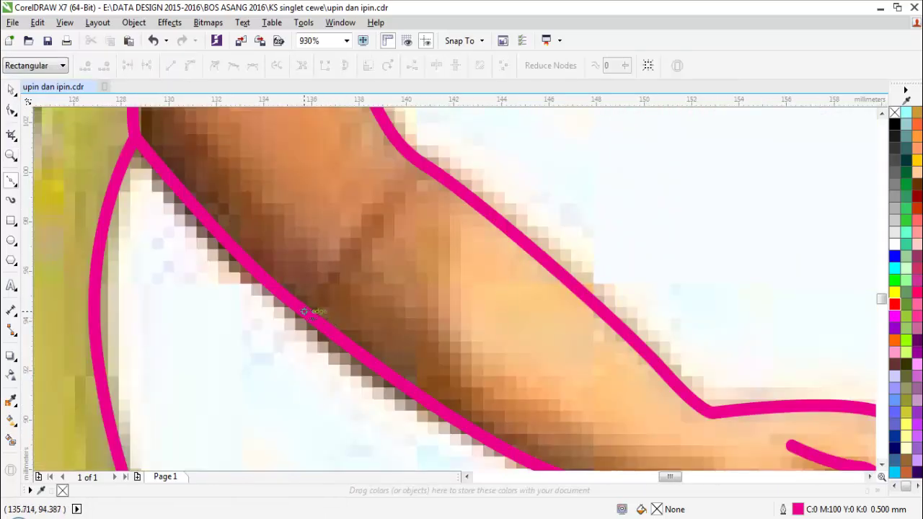
{"action": "left_click", "coordinate": [372, 229]}
{"action": "key", "text": "space"}
{"action": "scroll", "coordinate": [378, 231], "scroll_direction": "down", "scroll_amount": 1}
{"action": "left_click", "coordinate": [393, 237]}
{"action": "scroll", "coordinate": [361, 232], "scroll_direction": "down", "scroll_amount": 4}
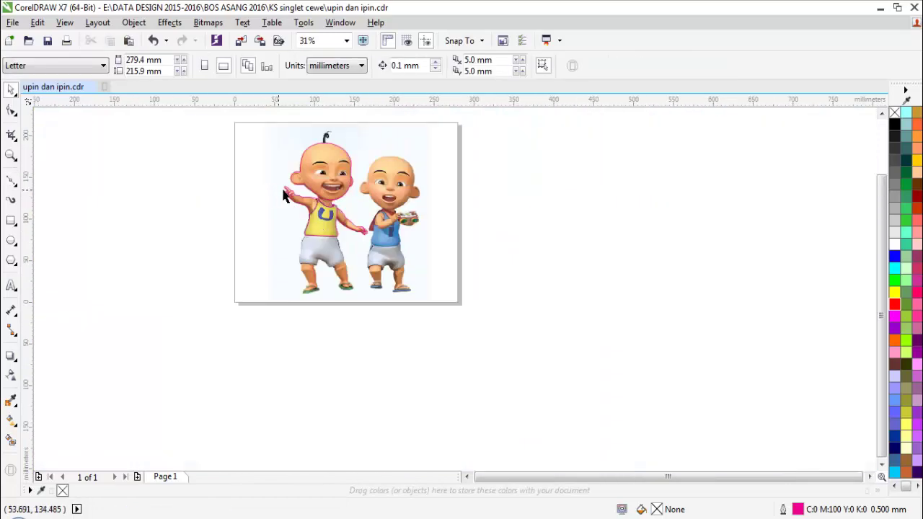
Step: Draw the short skin crease near the armpit of the raised arm, starting from the arm's lower outline
{"action": "scroll", "coordinate": [286, 195], "scroll_direction": "up", "scroll_amount": 3}
{"action": "scroll", "coordinate": [454, 282], "scroll_direction": "up", "scroll_amount": 2}
{"action": "key", "text": "space"}
{"action": "left_click", "coordinate": [329, 394]}
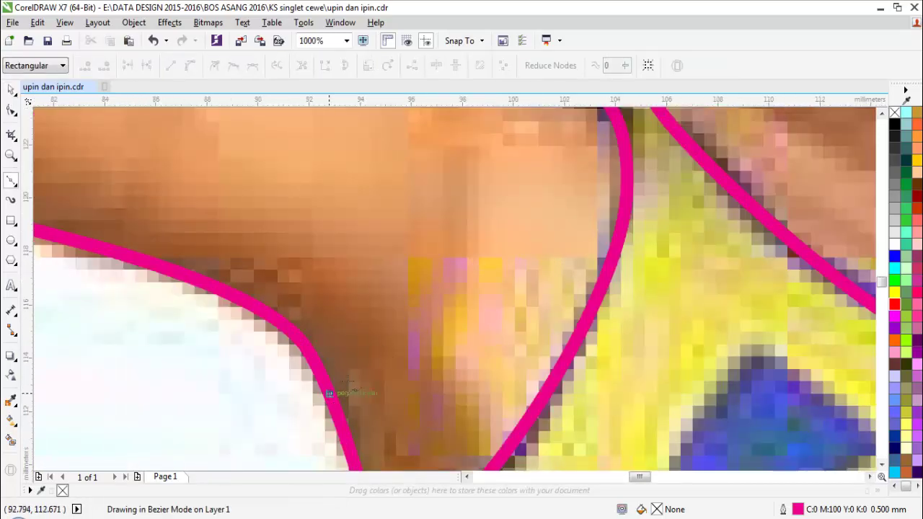
{"action": "left_click_drag", "start_coordinate": [429, 297], "coordinate": [439, 262]}
{"action": "key", "text": "space"}
{"action": "scroll", "coordinate": [411, 267], "scroll_direction": "down", "scroll_amount": 3}
{"action": "key", "text": "Escape"}
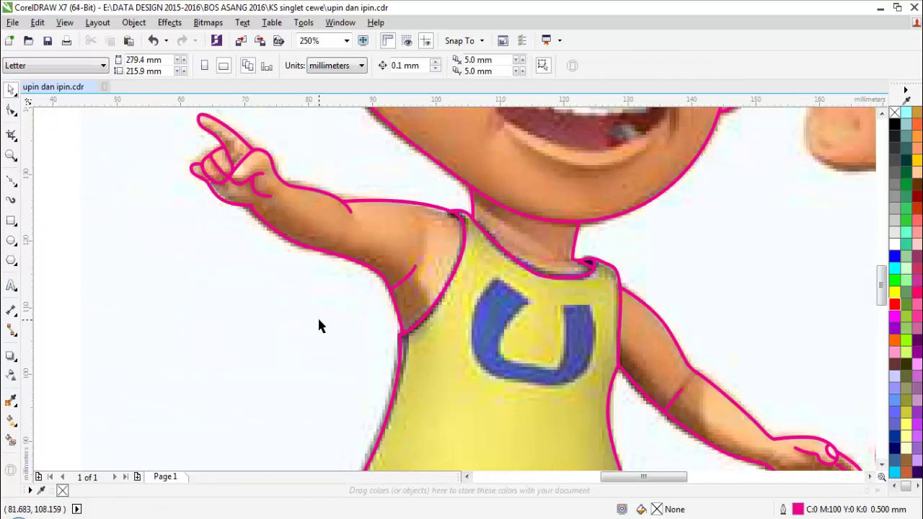
Step: Draw the inner neckline as a curve across the base of the neck between the two shirt straps
{"action": "scroll", "coordinate": [455, 326], "scroll_direction": "down", "scroll_amount": 2}
{"action": "scroll", "coordinate": [533, 289], "scroll_direction": "up", "scroll_amount": 3}
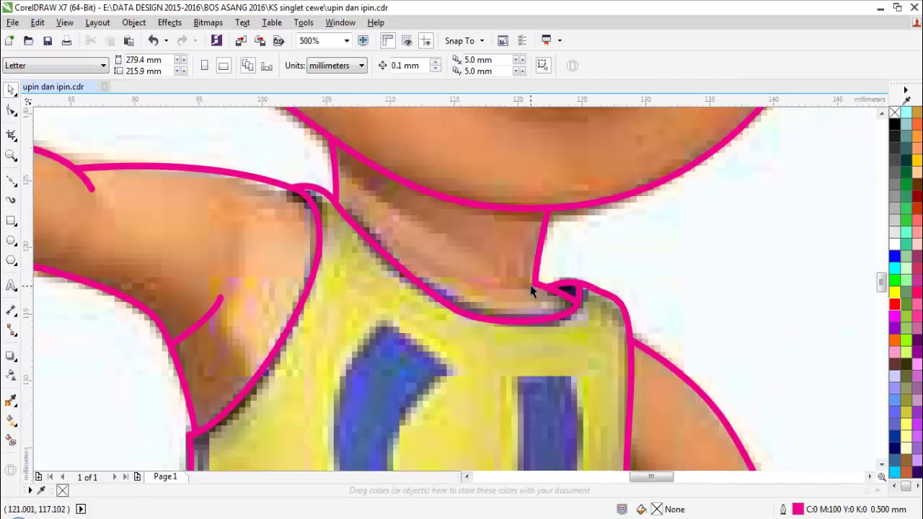
{"action": "key", "text": "space"}
{"action": "left_click", "coordinate": [548, 287]}
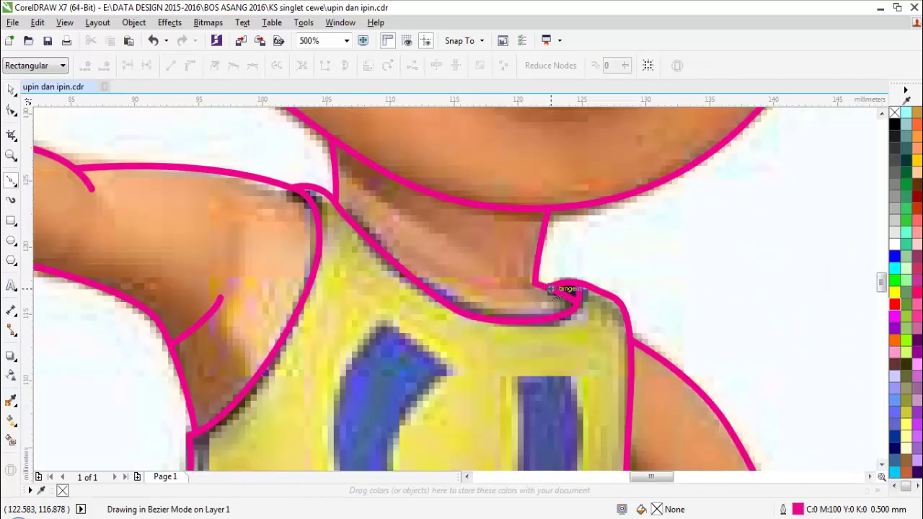
{"action": "left_click", "coordinate": [472, 296]}
{"action": "left_click_drag", "start_coordinate": [336, 191], "coordinate": [312, 173]}
{"action": "key", "text": "space"}
{"action": "scroll", "coordinate": [281, 193], "scroll_direction": "down", "scroll_amount": 1}
{"action": "left_click", "coordinate": [642, 281]}
{"action": "scroll", "coordinate": [440, 311], "scroll_direction": "down", "scroll_amount": 2}
Step: Trace the shorts' waistband below the shirt hem, from one side of the waist to the other
{"action": "key", "text": "F2"}
{"action": "left_click_drag", "start_coordinate": [295, 336], "coordinate": [612, 456]}
{"action": "left_click", "coordinate": [265, 185]}
{"action": "scroll", "coordinate": [267, 185], "scroll_direction": "up", "scroll_amount": 2}
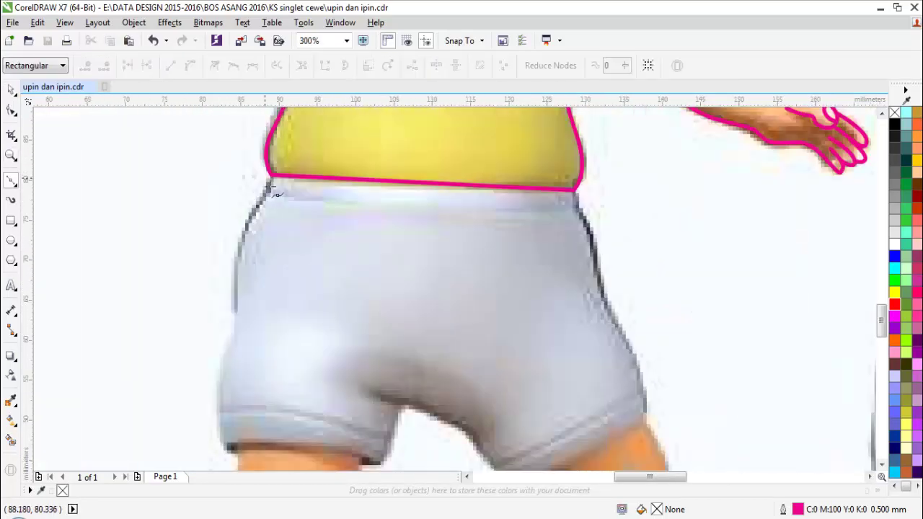
{"action": "scroll", "coordinate": [267, 185], "scroll_direction": "up", "scroll_amount": 2}
{"action": "left_click_drag", "start_coordinate": [263, 209], "coordinate": [269, 218]}
{"action": "left_click_drag", "start_coordinate": [492, 236], "coordinate": [638, 216]}
{"action": "scroll", "coordinate": [620, 245], "scroll_direction": "down", "scroll_amount": 2}
{"action": "scroll", "coordinate": [723, 264], "scroll_direction": "up", "scroll_amount": 1}
{"action": "left_click", "coordinate": [637, 209]}
{"action": "key", "text": "space"}
{"action": "key", "text": "Escape"}
{"action": "scroll", "coordinate": [493, 264], "scroll_direction": "down", "scroll_amount": 1}
Step: Trace the outer side of the shorts on the picture's left, from the waistband down towards the leg hem
{"action": "key", "text": "F2"}
{"action": "left_click_drag", "start_coordinate": [303, 247], "coordinate": [597, 347]}
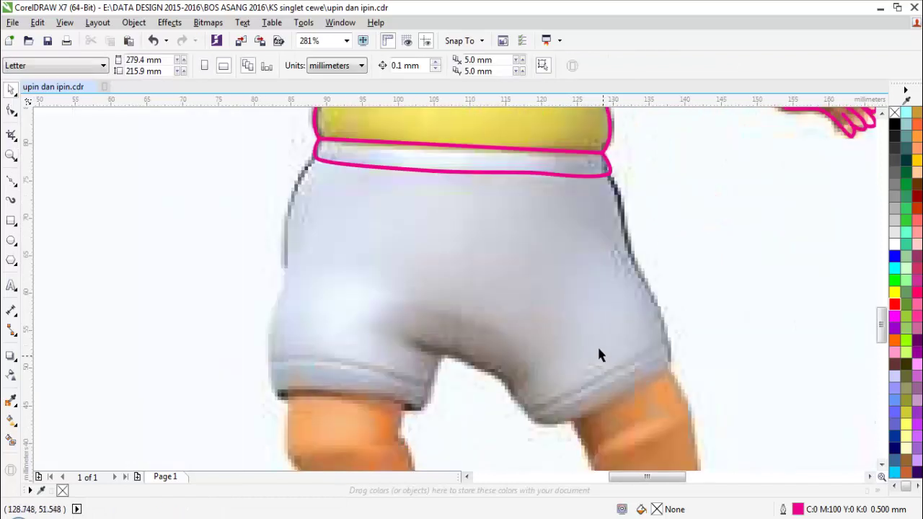
{"action": "key", "text": "F10"}
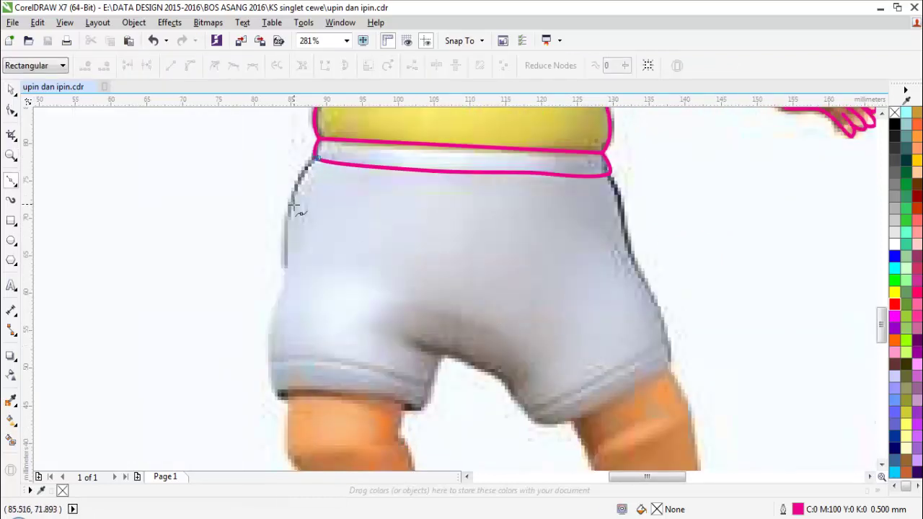
{"action": "left_click_drag", "start_coordinate": [288, 220], "coordinate": [288, 252]}
{"action": "left_click_drag", "start_coordinate": [287, 284], "coordinate": [284, 294]}
{"action": "left_click_drag", "start_coordinate": [270, 345], "coordinate": [274, 370]}
Step: Continue the shorts' outline along the hem of the same leg and up its inner side to the crotch
{"action": "left_click_drag", "start_coordinate": [279, 398], "coordinate": [299, 399]}
{"action": "scroll", "coordinate": [319, 408], "scroll_direction": "up", "scroll_amount": 1}
{"action": "key", "text": "ctrl+z"}
{"action": "left_click_drag", "start_coordinate": [235, 382], "coordinate": [249, 390]}
{"action": "left_click_drag", "start_coordinate": [391, 376], "coordinate": [451, 385]}
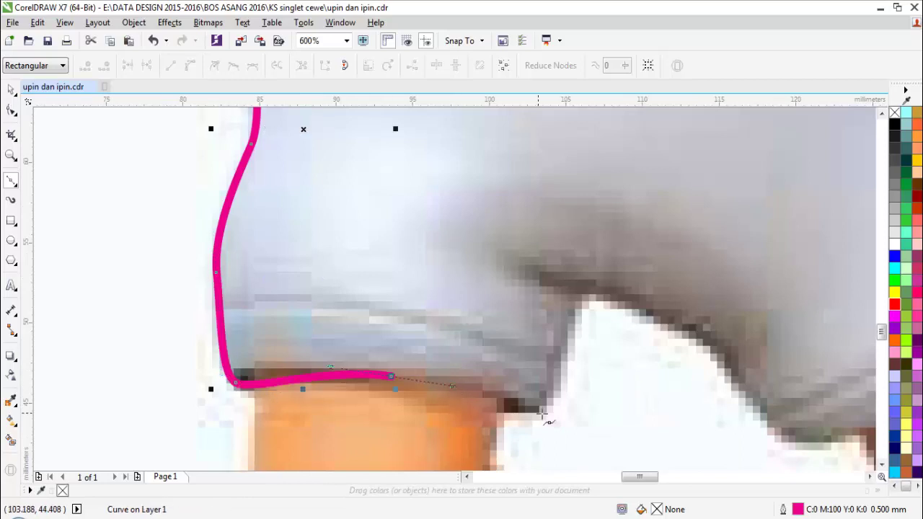
{"action": "left_click", "coordinate": [542, 415]}
{"action": "left_click", "coordinate": [582, 295]}
{"action": "key", "text": "space"}
Step: Draw the cuff seam across the shorts' leg above the traced hem, from its outer side to its inner side
{"action": "key", "text": "space"}
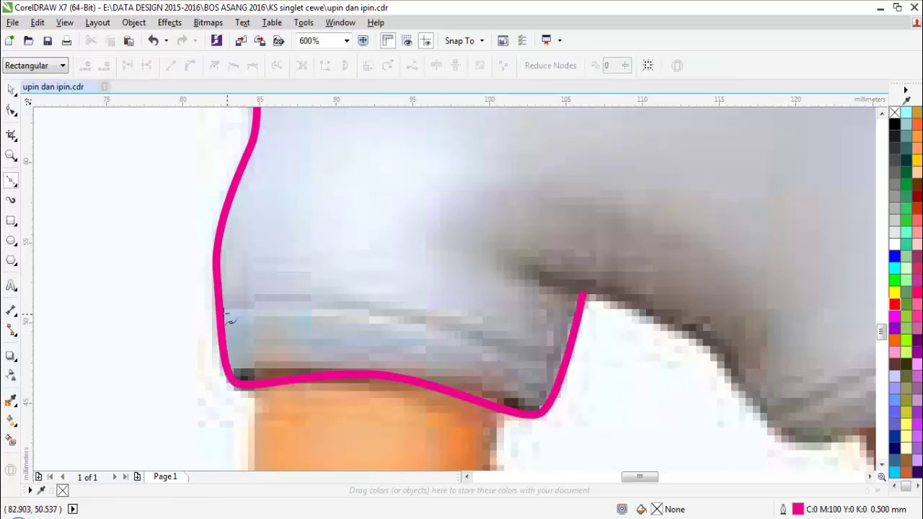
{"action": "left_click_drag", "start_coordinate": [453, 329], "coordinate": [507, 344]}
{"action": "left_click", "coordinate": [565, 363]}
{"action": "key", "text": "space"}
{"action": "left_click", "coordinate": [585, 373]}
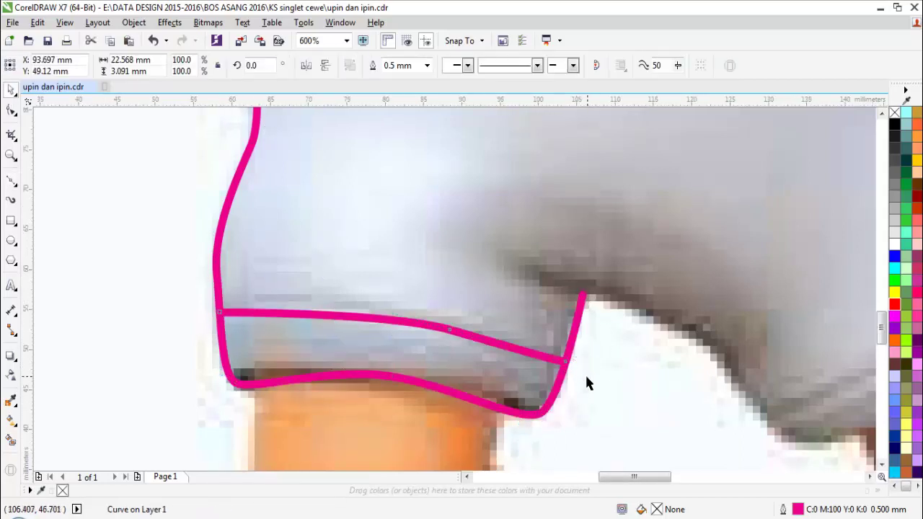
{"action": "scroll", "coordinate": [586, 375], "scroll_direction": "down", "scroll_amount": 2}
Step: Trace the crotch of the shorts from the fold above the finished leg opening towards the other leg
{"action": "key", "text": "space"}
{"action": "scroll", "coordinate": [650, 394], "scroll_direction": "up", "scroll_amount": 2}
{"action": "scroll", "coordinate": [486, 319], "scroll_direction": "up", "scroll_amount": 2}
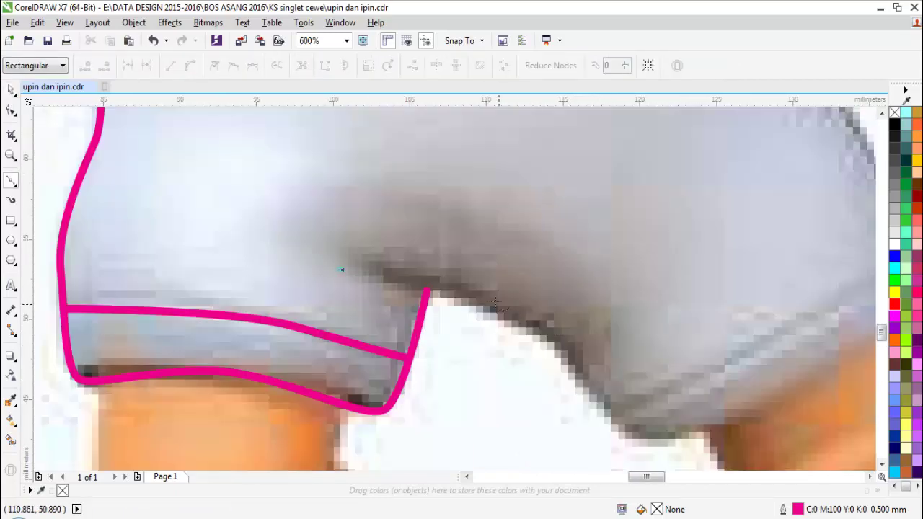
{"action": "left_click_drag", "start_coordinate": [426, 292], "coordinate": [489, 308]}
{"action": "left_click_drag", "start_coordinate": [569, 344], "coordinate": [569, 345]}
{"action": "scroll", "coordinate": [581, 355], "scroll_direction": "up", "scroll_amount": 1}
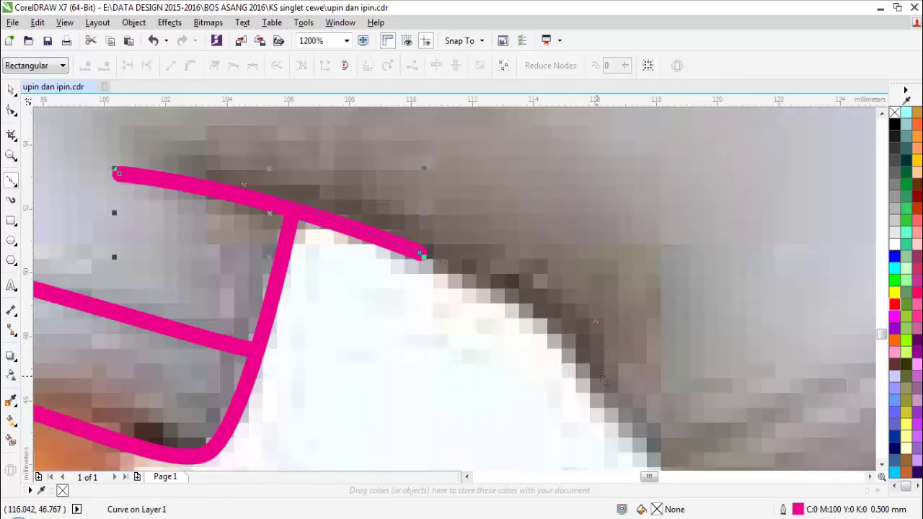
{"action": "left_click_drag", "start_coordinate": [608, 377], "coordinate": [620, 398]}
{"action": "scroll", "coordinate": [623, 405], "scroll_direction": "down", "scroll_amount": 1}
{"action": "scroll", "coordinate": [746, 447], "scroll_direction": "up", "scroll_amount": 1}
{"action": "scroll", "coordinate": [496, 355], "scroll_direction": "down", "scroll_amount": 7}
{"action": "scroll", "coordinate": [550, 365], "scroll_direction": "up", "scroll_amount": 5}
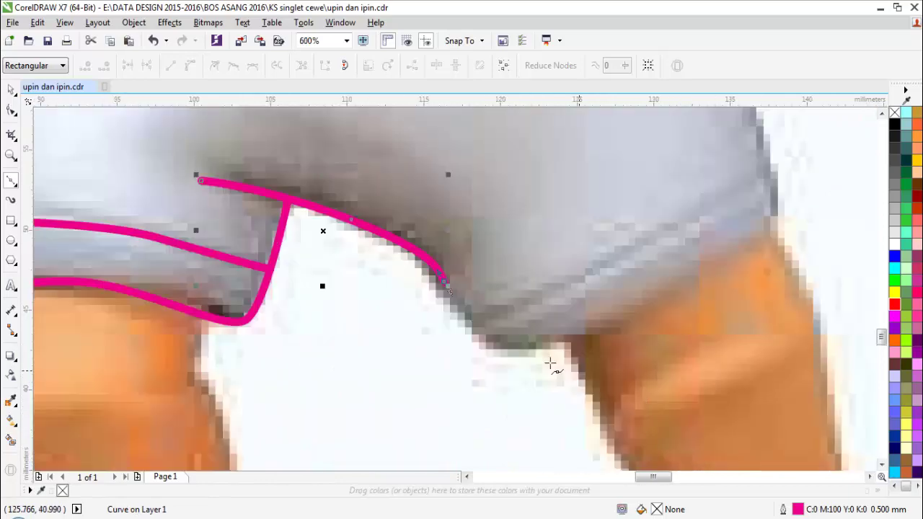
Step: Continue the crotch curve down the inner leg and along the second leg's hem to its outer corner
{"action": "left_click_drag", "start_coordinate": [509, 353], "coordinate": [527, 353]}
{"action": "left_click_drag", "start_coordinate": [647, 312], "coordinate": [696, 288]}
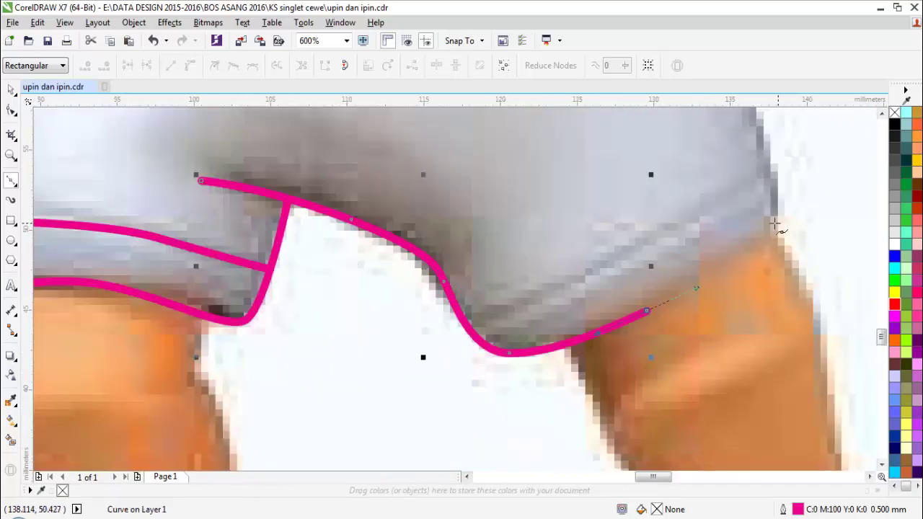
{"action": "left_click_drag", "start_coordinate": [778, 215], "coordinate": [783, 175]}
{"action": "key", "text": "space"}
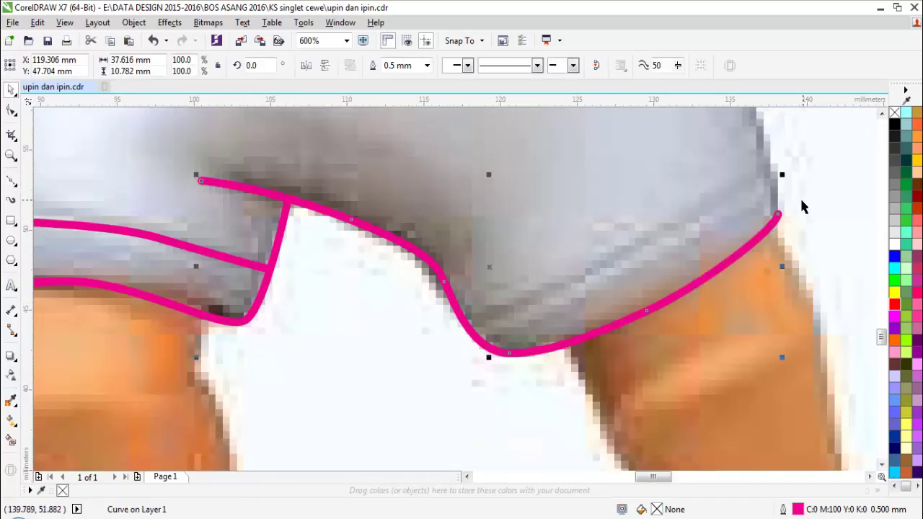
Step: Extend the curve from the second leg's hem up the outer side of the shorts to the waistband
{"action": "key", "text": "space"}
{"action": "scroll", "coordinate": [783, 162], "scroll_direction": "down", "scroll_amount": 5}
{"action": "scroll", "coordinate": [743, 253], "scroll_direction": "up", "scroll_amount": 3}
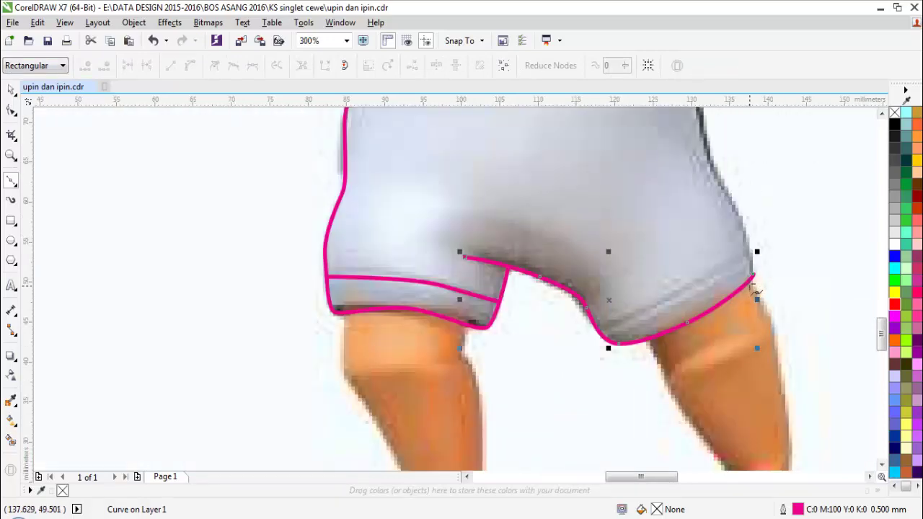
{"action": "scroll", "coordinate": [754, 275], "scroll_direction": "down", "scroll_amount": 3}
{"action": "scroll", "coordinate": [732, 200], "scroll_direction": "up", "scroll_amount": 5}
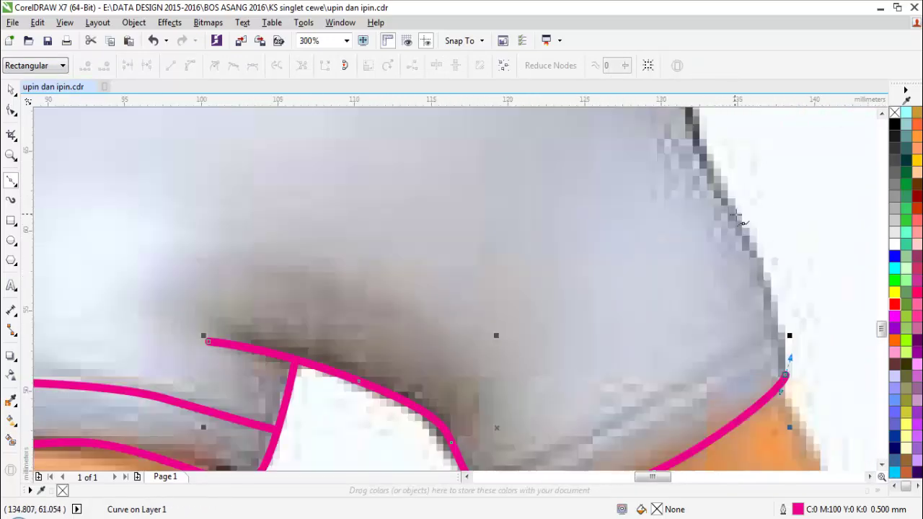
{"action": "scroll", "coordinate": [650, 167], "scroll_direction": "down", "scroll_amount": 4}
{"action": "scroll", "coordinate": [650, 166], "scroll_direction": "up", "scroll_amount": 4}
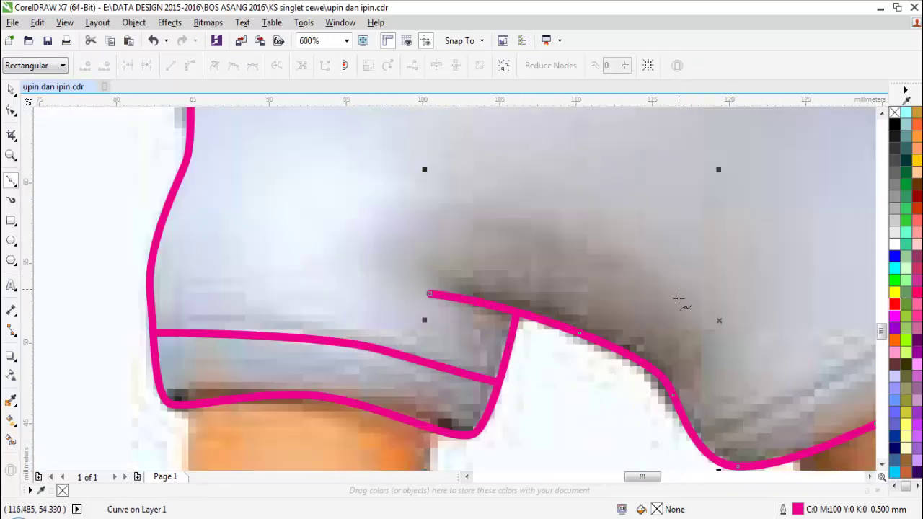
{"action": "scroll", "coordinate": [680, 299], "scroll_direction": "down", "scroll_amount": 5}
{"action": "scroll", "coordinate": [747, 267], "scroll_direction": "up", "scroll_amount": 4}
{"action": "left_click", "coordinate": [717, 269]}
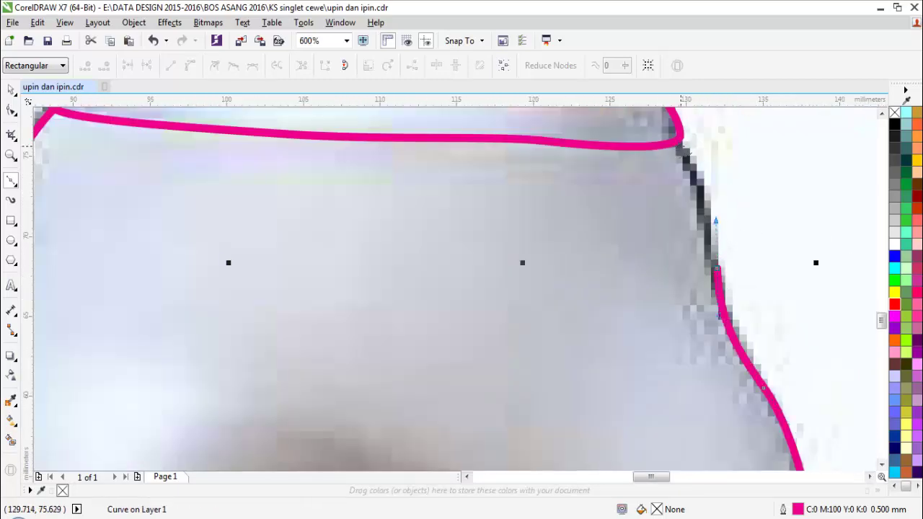
{"action": "left_click_drag", "start_coordinate": [654, 127], "coordinate": [659, 133]}
{"action": "scroll", "coordinate": [674, 164], "scroll_direction": "down", "scroll_amount": 2}
{"action": "key", "text": "space"}
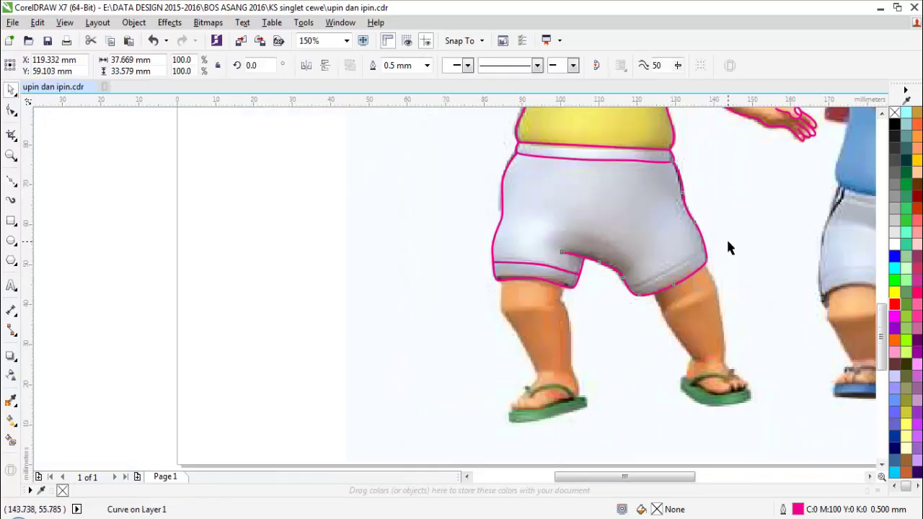
{"action": "left_click", "coordinate": [716, 280]}
Step: Draw the cuff seam across the second leg of the shorts, above its hem
{"action": "scroll", "coordinate": [686, 282], "scroll_direction": "up", "scroll_amount": 2}
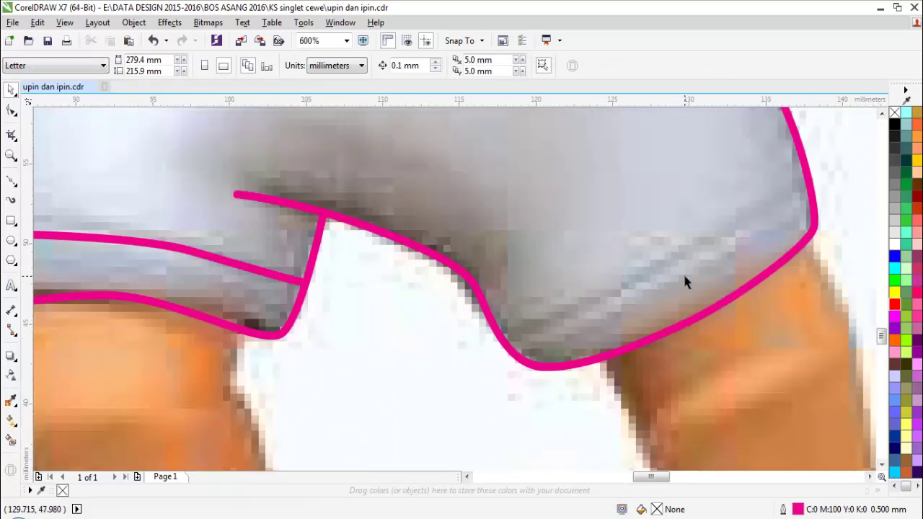
{"action": "key", "text": "space"}
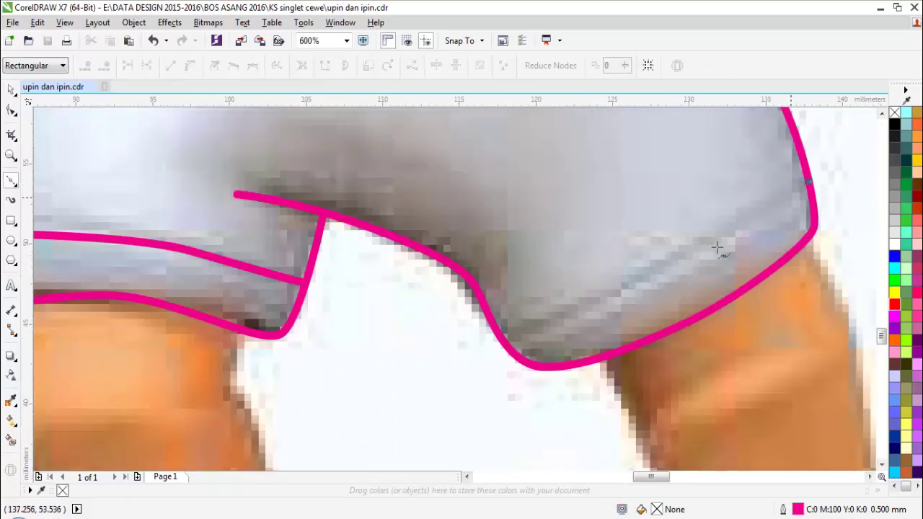
{"action": "left_click_drag", "start_coordinate": [510, 350], "coordinate": [402, 379]}
{"action": "key", "text": "space"}
{"action": "left_click", "coordinate": [352, 392]}
{"action": "scroll", "coordinate": [327, 389], "scroll_direction": "down", "scroll_amount": 2}
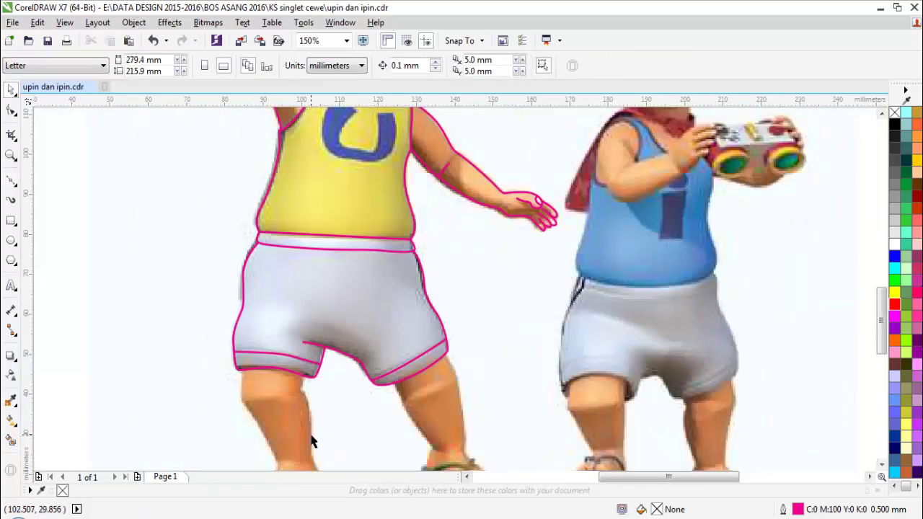
Step: Trace the outer side of the boy's leg on the picture's left, from the shorts' hem down to the ankle
{"action": "scroll", "coordinate": [312, 434], "scroll_direction": "down", "scroll_amount": 1}
{"action": "key", "text": "z"}
{"action": "left_click_drag", "start_coordinate": [244, 402], "coordinate": [403, 450]}
{"action": "key", "text": "space"}
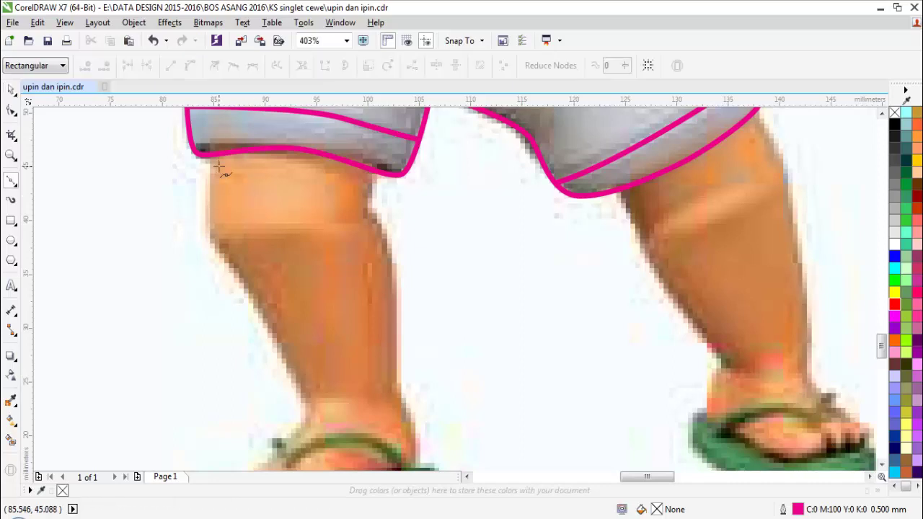
{"action": "left_click", "coordinate": [204, 152]}
{"action": "left_click", "coordinate": [216, 249]}
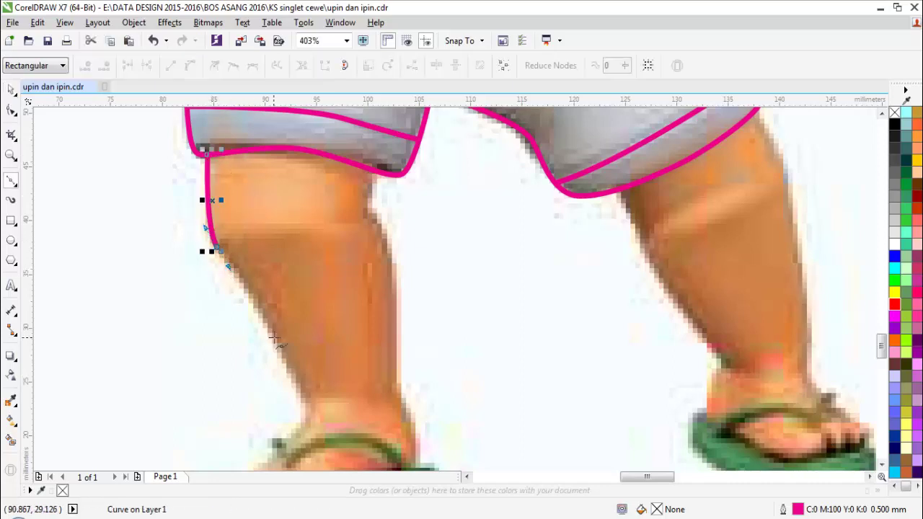
{"action": "left_click", "coordinate": [284, 349]}
{"action": "scroll", "coordinate": [307, 393], "scroll_direction": "down", "scroll_amount": 1}
{"action": "scroll", "coordinate": [302, 432], "scroll_direction": "up", "scroll_amount": 1}
{"action": "left_click_drag", "start_coordinate": [312, 381], "coordinate": [261, 382]}
Step: Continue the leg outline from the ankle over the top of the foot and around the toes to the sandal
{"action": "scroll", "coordinate": [280, 434], "scroll_direction": "up", "scroll_amount": 1}
{"action": "scroll", "coordinate": [285, 424], "scroll_direction": "down", "scroll_amount": 2}
{"action": "scroll", "coordinate": [274, 443], "scroll_direction": "up", "scroll_amount": 1}
{"action": "scroll", "coordinate": [291, 406], "scroll_direction": "up", "scroll_amount": 2}
{"action": "left_click_drag", "start_coordinate": [249, 432], "coordinate": [271, 453]}
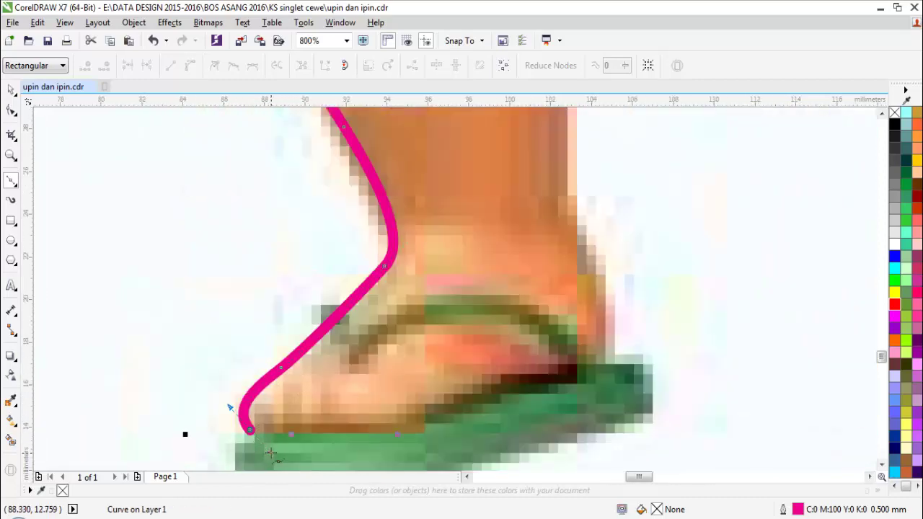
{"action": "key", "text": "space"}
{"action": "key", "text": "Escape"}
Step: Trace the first foot from the ankle around the heel, along the sole and around the big toe
{"action": "scroll", "coordinate": [318, 413], "scroll_direction": "down", "scroll_amount": 2}
{"action": "scroll", "coordinate": [348, 428], "scroll_direction": "up", "scroll_amount": 2}
{"action": "key", "text": "space"}
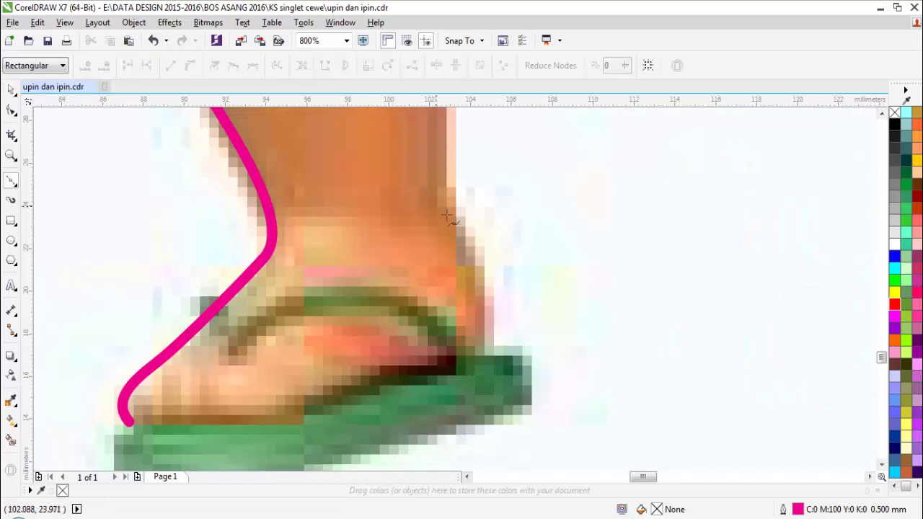
{"action": "left_click_drag", "start_coordinate": [487, 316], "coordinate": [486, 355]}
{"action": "left_click_drag", "start_coordinate": [403, 381], "coordinate": [367, 393]}
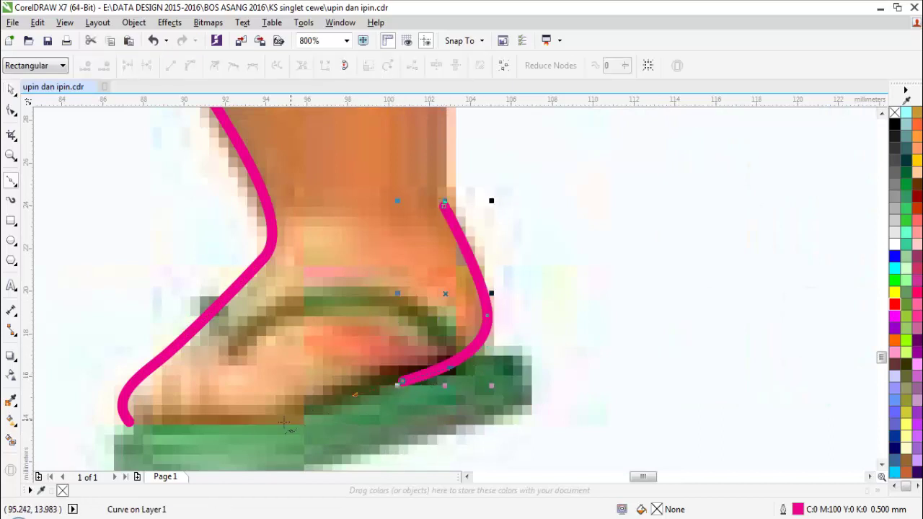
{"action": "mouse_move", "coordinate": [267, 424]}
{"action": "left_mouse_down"}
{"action": "mouse_move", "coordinate": [229, 426]}
{"action": "mouse_move", "coordinate": [196, 378]}
{"action": "mouse_move", "coordinate": [257, 367]}
{"action": "left_mouse_up"}
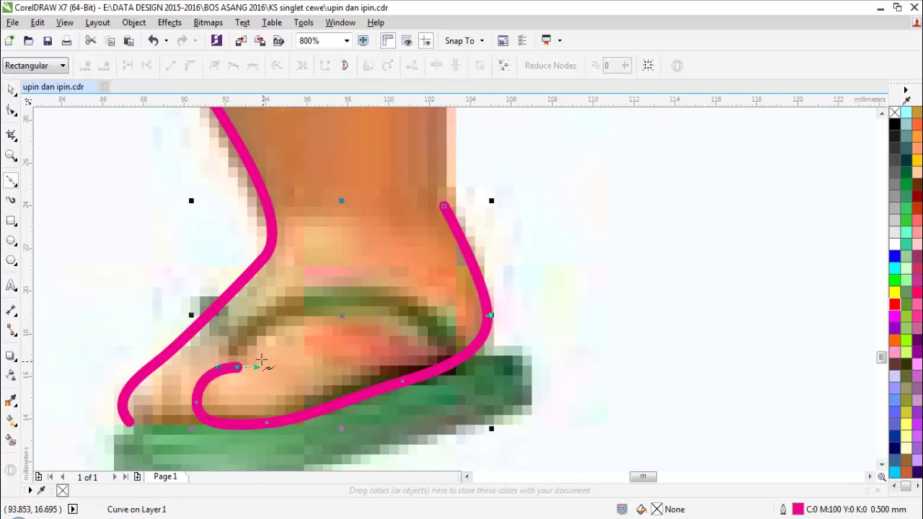
{"action": "key", "text": "space"}
{"action": "key", "text": "Escape"}
{"action": "key", "text": "space"}
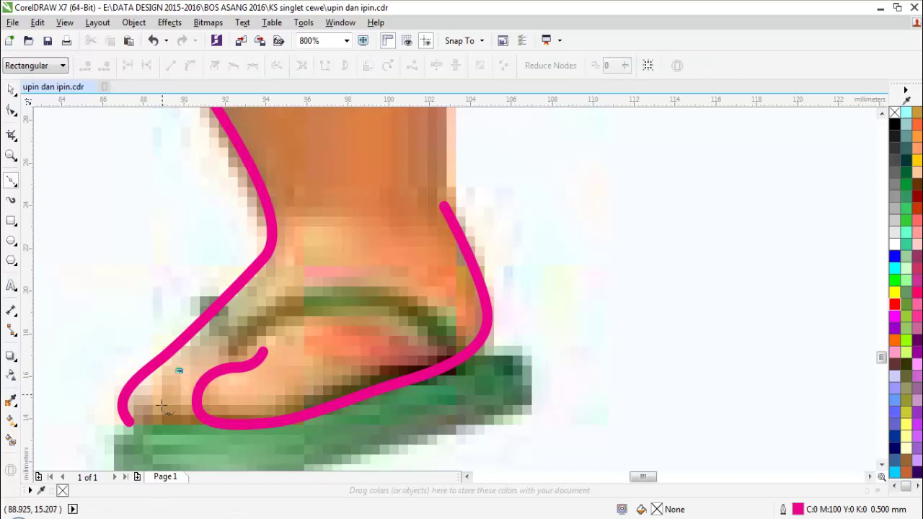
Step: Draw the curve of the second toe in front of the big toe, ending at the big toe's base
{"action": "left_click_drag", "start_coordinate": [162, 406], "coordinate": [176, 422]}
{"action": "left_click", "coordinate": [206, 420]}
{"action": "key", "text": "space"}
{"action": "key", "text": "Escape"}
Step: Draw the underside of the smallest toe, joining the foot outline's open end to the second toe's curve
{"action": "scroll", "coordinate": [147, 426], "scroll_direction": "up", "scroll_amount": 1}
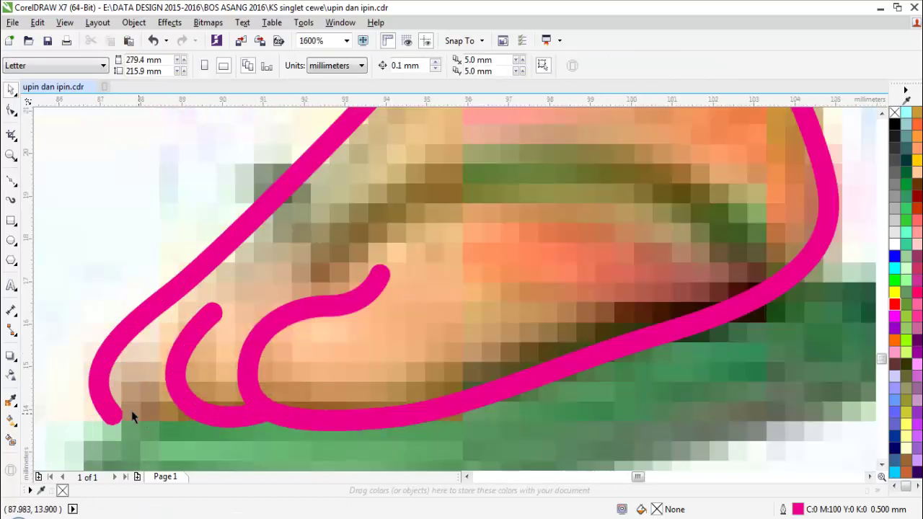
{"action": "key", "text": "space"}
{"action": "left_click", "coordinate": [113, 416]}
{"action": "left_click_drag", "start_coordinate": [206, 412], "coordinate": [249, 397]}
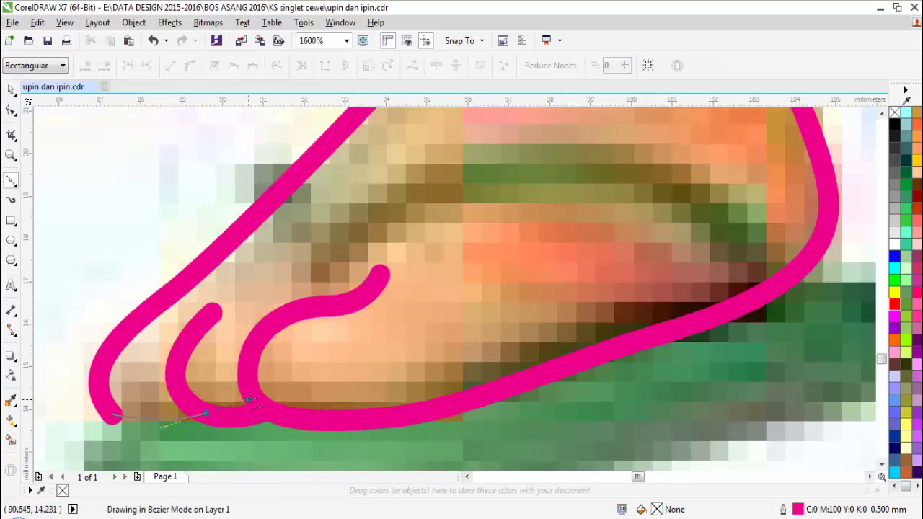
{"action": "key", "text": "space"}
{"action": "scroll", "coordinate": [274, 385], "scroll_direction": "down", "scroll_amount": 1}
{"action": "key", "text": "Escape"}
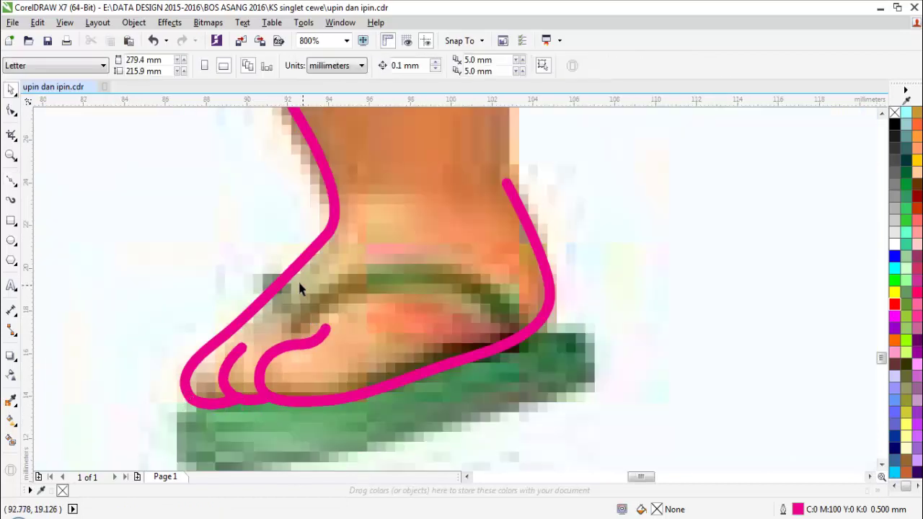
Step: Draw the two edges of the short sandal strap crossing the top of the first foot
{"action": "key", "text": "space"}
{"action": "scroll", "coordinate": [300, 285], "scroll_direction": "up", "scroll_amount": 1}
{"action": "left_click_drag", "start_coordinate": [285, 375], "coordinate": [288, 441]}
{"action": "key", "text": "space"}
{"action": "left_click", "coordinate": [185, 299]}
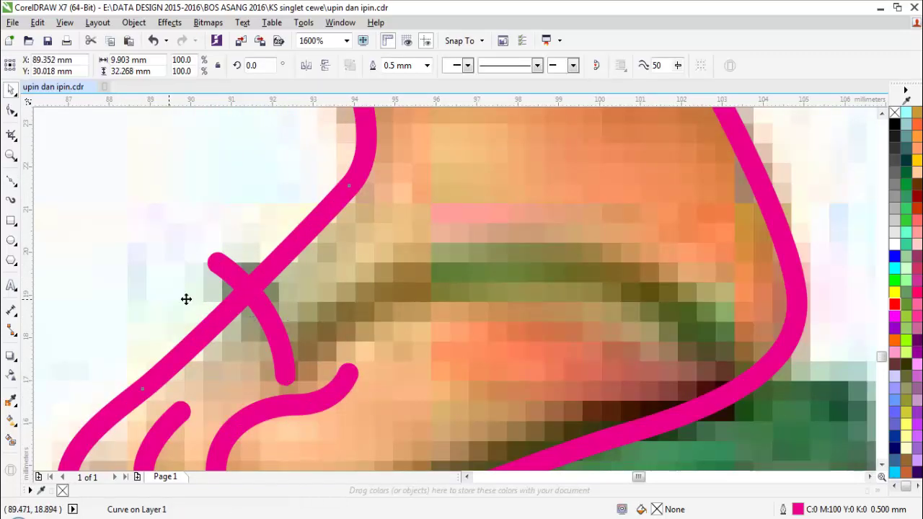
{"action": "key", "text": "space"}
{"action": "key", "text": "space"}
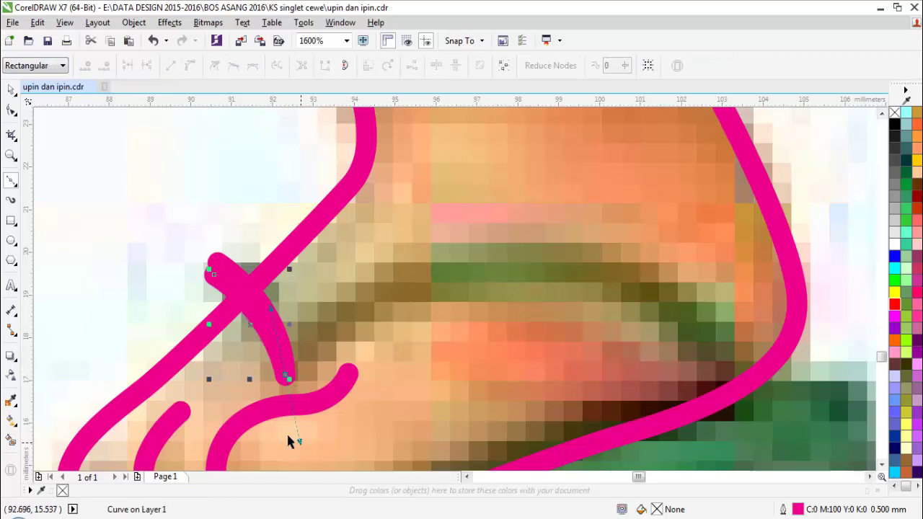
Step: Draw an arched sandal strap edge from between the toes over the foot to the heel
{"action": "key", "text": "space"}
{"action": "left_click", "coordinate": [285, 372]}
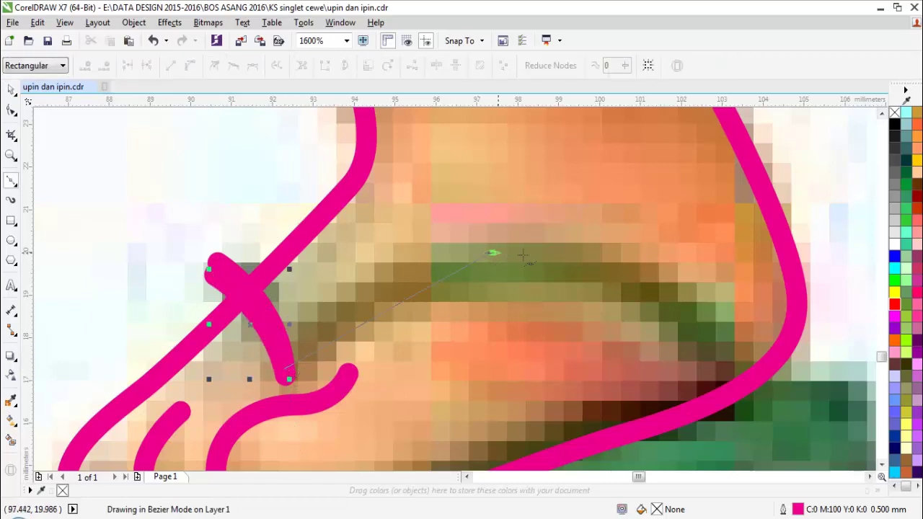
{"action": "left_click_drag", "start_coordinate": [496, 249], "coordinate": [620, 258]}
{"action": "left_click_drag", "start_coordinate": [709, 386], "coordinate": [673, 284]}
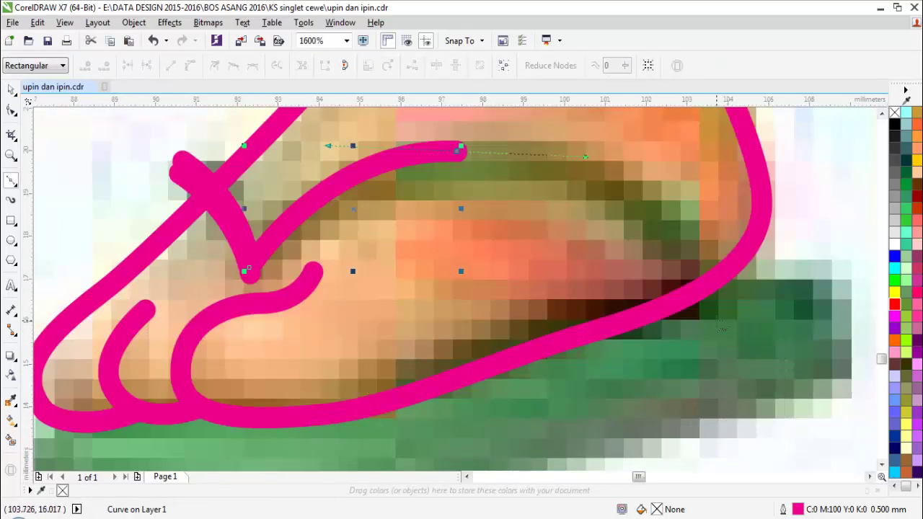
{"action": "left_click", "coordinate": [713, 321]}
{"action": "key", "text": "space"}
{"action": "scroll", "coordinate": [592, 315], "scroll_direction": "down", "scroll_amount": 2}
{"action": "scroll", "coordinate": [551, 322], "scroll_direction": "up", "scroll_amount": 1}
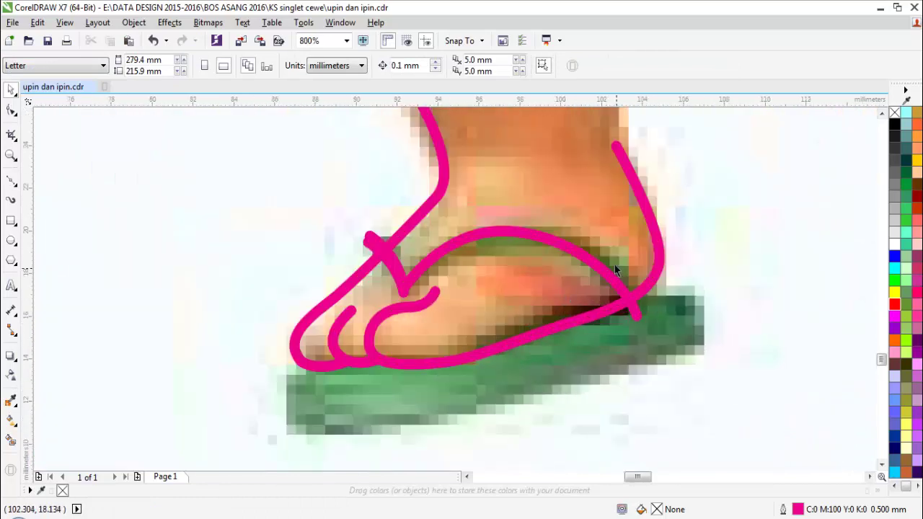
Step: Add the second edge of the arched strap, narrowing from the heel to the top of the arch
{"action": "key", "text": "F10"}
{"action": "left_click_drag", "start_coordinate": [636, 304], "coordinate": [672, 390]}
{"action": "key", "text": "space"}
{"action": "key", "text": "Escape"}
{"action": "key", "text": "space"}
Step: Outline the first sandal's green sole from under the toes, along its bottom and around the back to the heel
{"action": "left_click", "coordinate": [313, 366]}
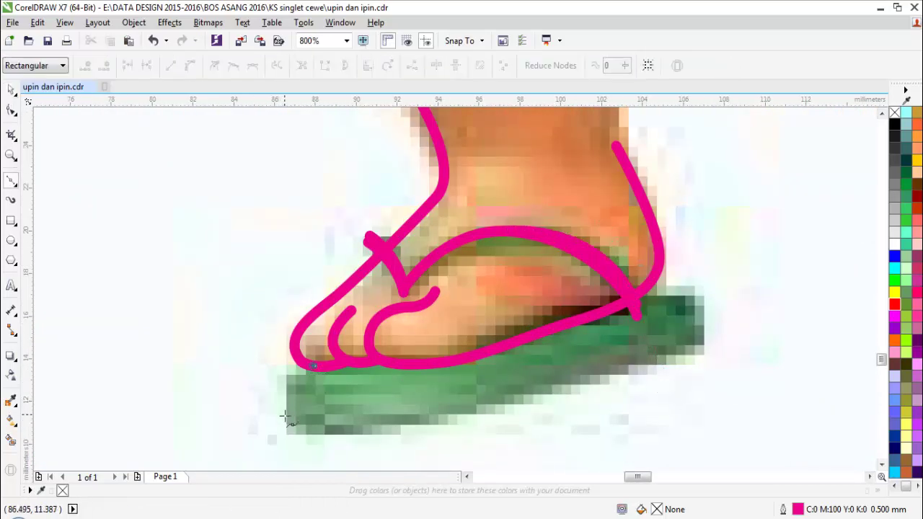
{"action": "left_click_drag", "start_coordinate": [285, 414], "coordinate": [295, 443]}
{"action": "left_click_drag", "start_coordinate": [460, 403], "coordinate": [570, 378]}
{"action": "left_click", "coordinate": [671, 347]}
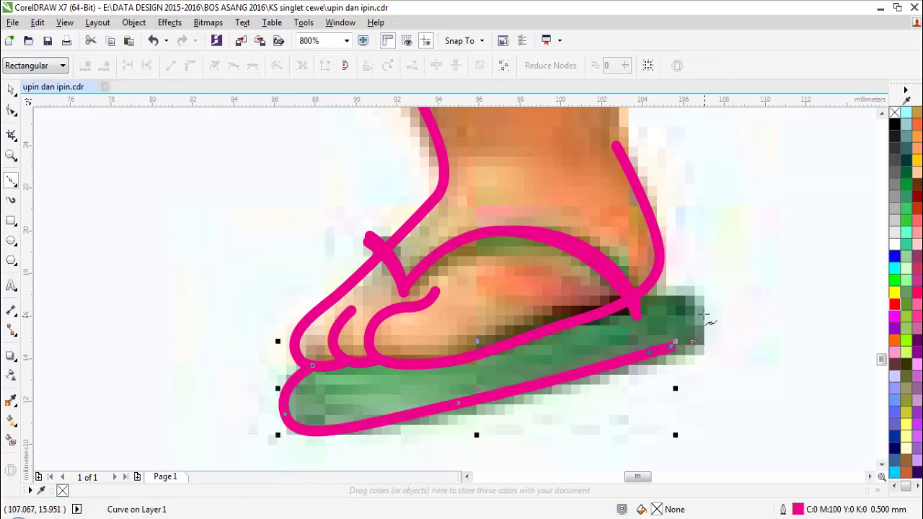
{"action": "left_click", "coordinate": [702, 309]}
{"action": "left_click", "coordinate": [631, 306]}
{"action": "key", "text": "space"}
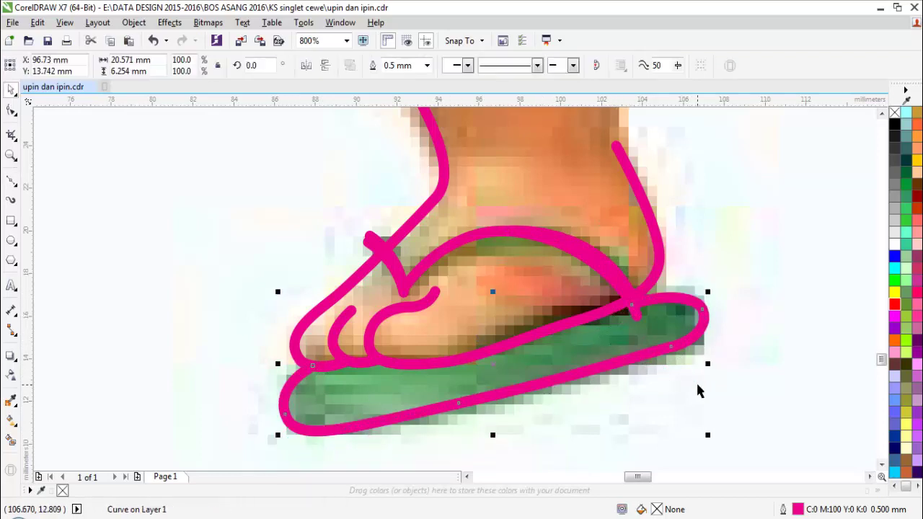
{"action": "key", "text": "space"}
{"action": "key", "text": "space"}
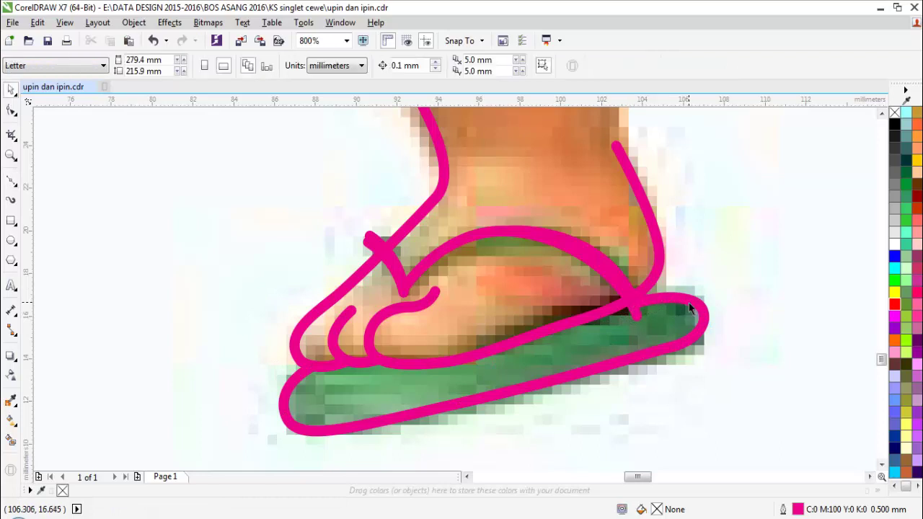
{"action": "left_click", "coordinate": [692, 302]}
{"action": "key", "text": "ctrl+z"}
{"action": "key", "text": "space"}
{"action": "left_click_drag", "start_coordinate": [621, 313], "coordinate": [597, 330]}
{"action": "scroll", "coordinate": [597, 330], "scroll_direction": "up", "scroll_amount": 1}
{"action": "key", "text": "ctrl+z"}
Step: Extend the sole outline from the heel along its upper edge until it meets the underside of the foot
{"action": "left_click_drag", "start_coordinate": [642, 296], "coordinate": [563, 336]}
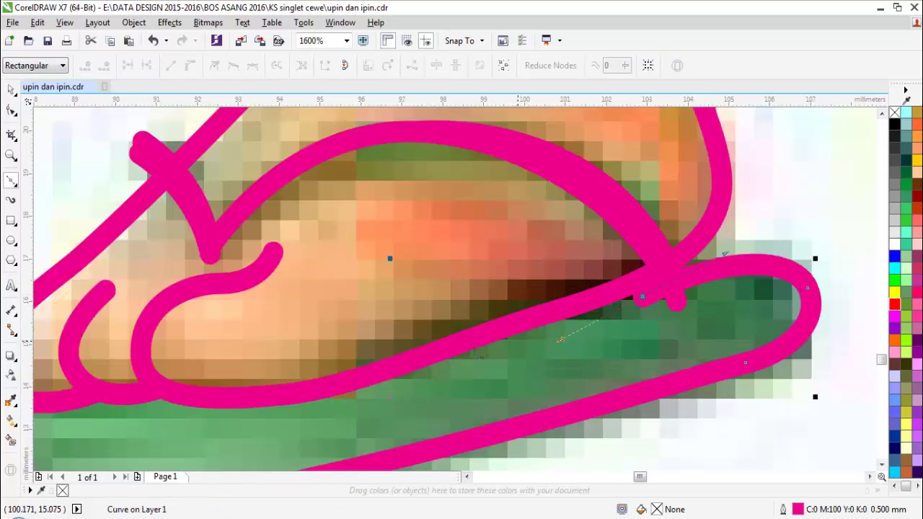
{"action": "left_click", "coordinate": [383, 374]}
{"action": "key", "text": "space"}
{"action": "scroll", "coordinate": [487, 331], "scroll_direction": "down", "scroll_amount": 1}
{"action": "left_click", "coordinate": [730, 279]}
Step: Delete the overhanging end nodes of the strap curves below the heel of the first foot
{"action": "scroll", "coordinate": [576, 322], "scroll_direction": "up", "scroll_amount": 1}
{"action": "left_click", "coordinate": [575, 326]}
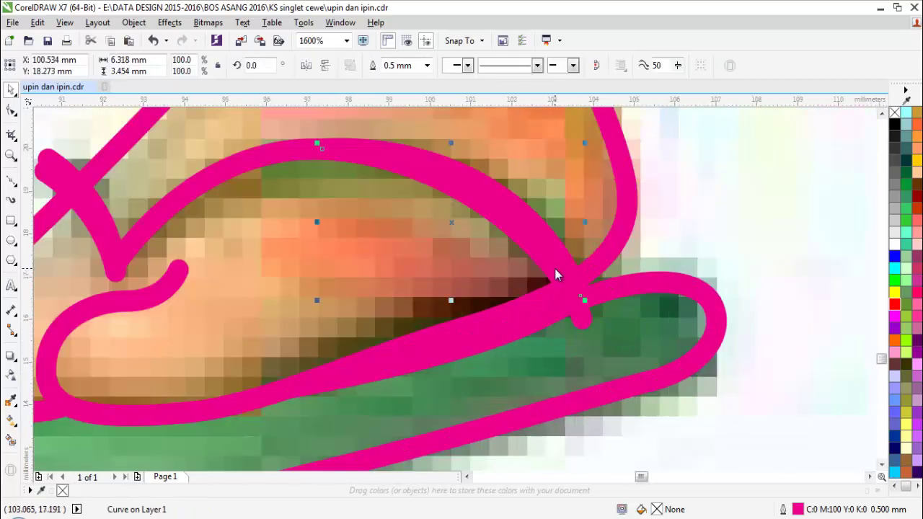
{"action": "key", "text": "F10"}
{"action": "double_click", "coordinate": [575, 306]}
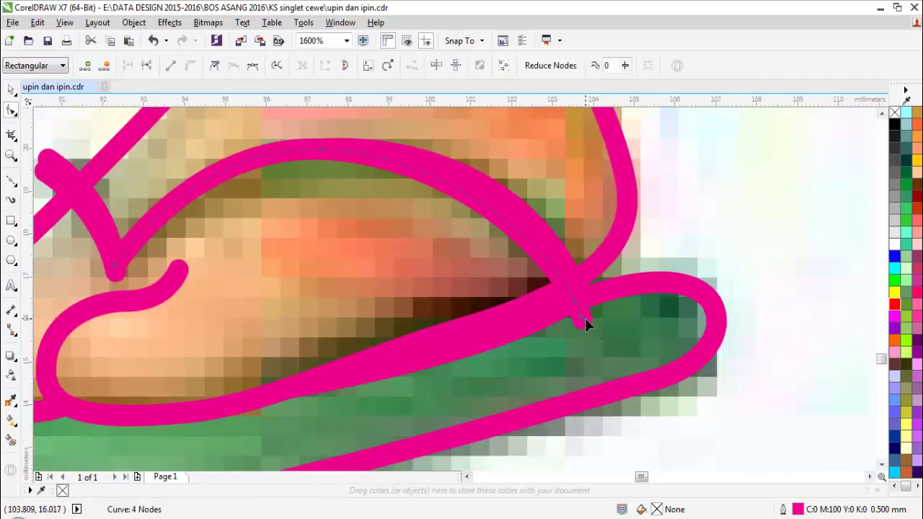
{"action": "left_click", "coordinate": [580, 317]}
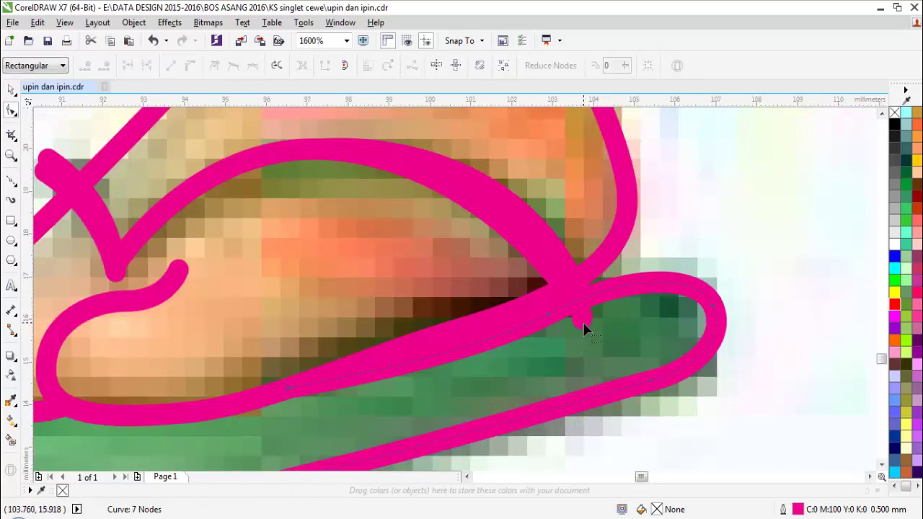
{"action": "double_click", "coordinate": [584, 319]}
{"action": "key", "text": "space"}
Step: Trace the inner side of the first leg from the heel curve up to the back of the knee
{"action": "scroll", "coordinate": [545, 319], "scroll_direction": "down", "scroll_amount": 3}
{"action": "key", "text": "Escape"}
{"action": "key", "text": "F2"}
{"action": "left_click_drag", "start_coordinate": [548, 209], "coordinate": [780, 404]}
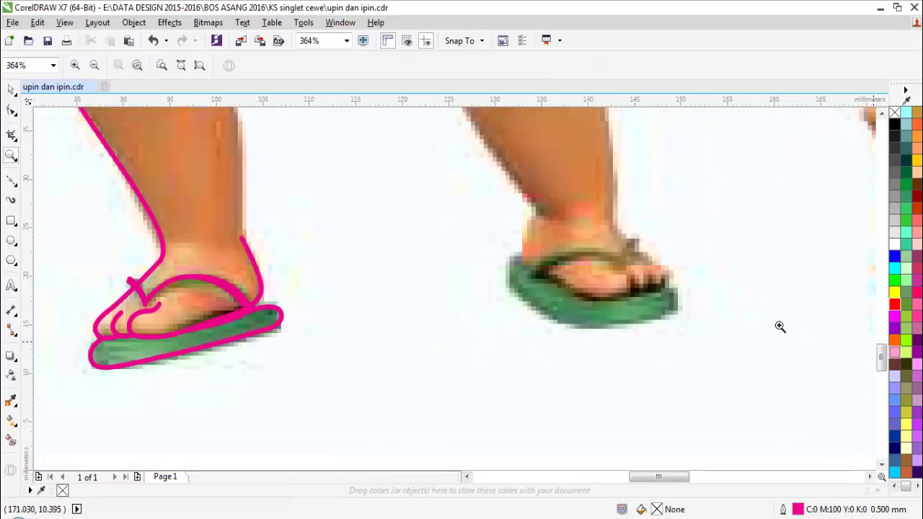
{"action": "scroll", "coordinate": [422, 264], "scroll_direction": "down", "scroll_amount": 1}
{"action": "key", "text": "F2"}
{"action": "left_click_drag", "start_coordinate": [210, 140], "coordinate": [514, 287]}
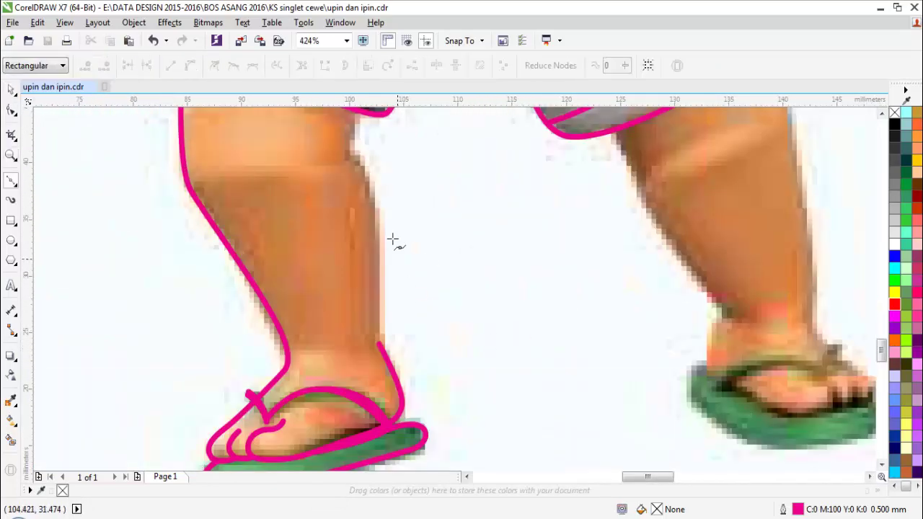
{"action": "left_click_drag", "start_coordinate": [379, 343], "coordinate": [373, 392]}
{"action": "key", "text": "space"}
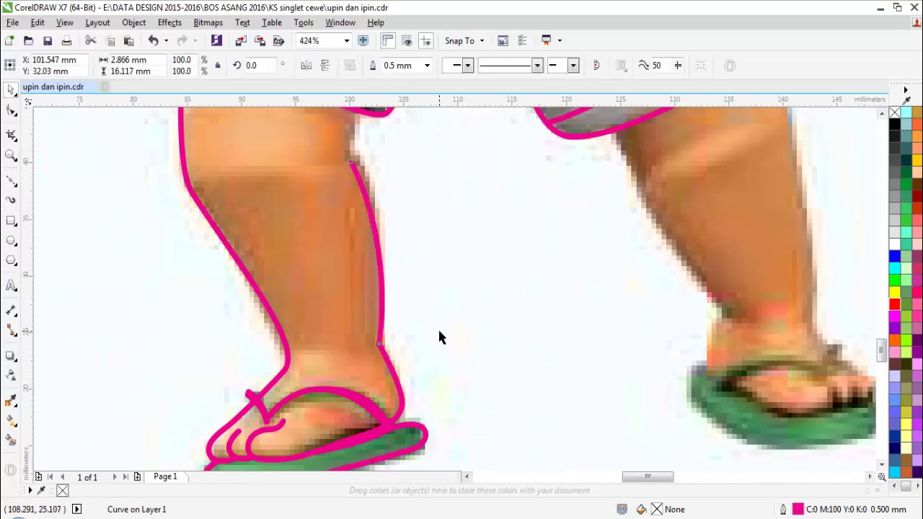
Step: Continue the first leg's inner outline from the knee up to the hem of the shorts
{"action": "left_click", "coordinate": [438, 327]}
{"action": "scroll", "coordinate": [419, 247], "scroll_direction": "down", "scroll_amount": 2}
{"action": "scroll", "coordinate": [386, 177], "scroll_direction": "up", "scroll_amount": 2}
{"action": "key", "text": "space"}
{"action": "left_click", "coordinate": [401, 212]}
{"action": "left_click_drag", "start_coordinate": [392, 308], "coordinate": [394, 352]}
{"action": "key", "text": "space"}
{"action": "left_click", "coordinate": [434, 347]}
Step: Trace the inner side of the boy's second leg from the shorts' hem down to the ankle
{"action": "scroll", "coordinate": [428, 346], "scroll_direction": "down", "scroll_amount": 2}
{"action": "key", "text": "F2"}
{"action": "left_click_drag", "start_coordinate": [398, 306], "coordinate": [828, 455]}
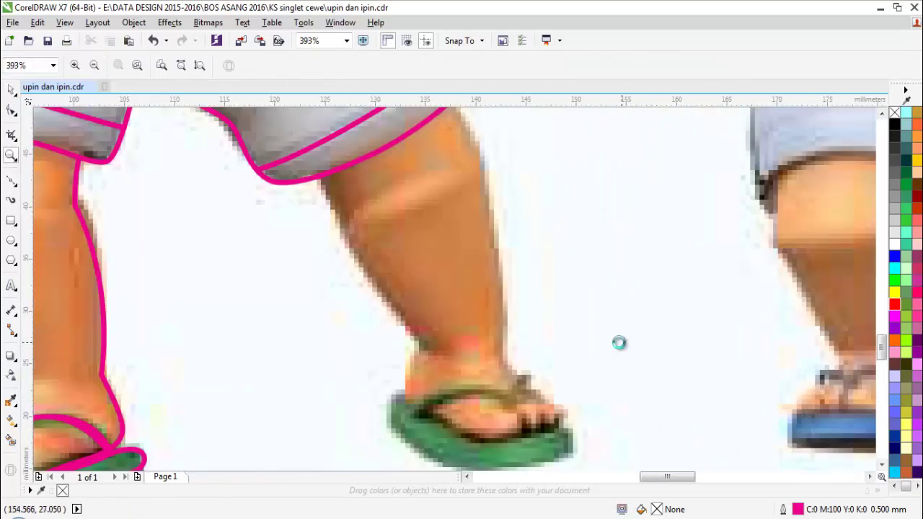
{"action": "key", "text": "F5"}
{"action": "scroll", "coordinate": [325, 187], "scroll_direction": "up", "scroll_amount": 2}
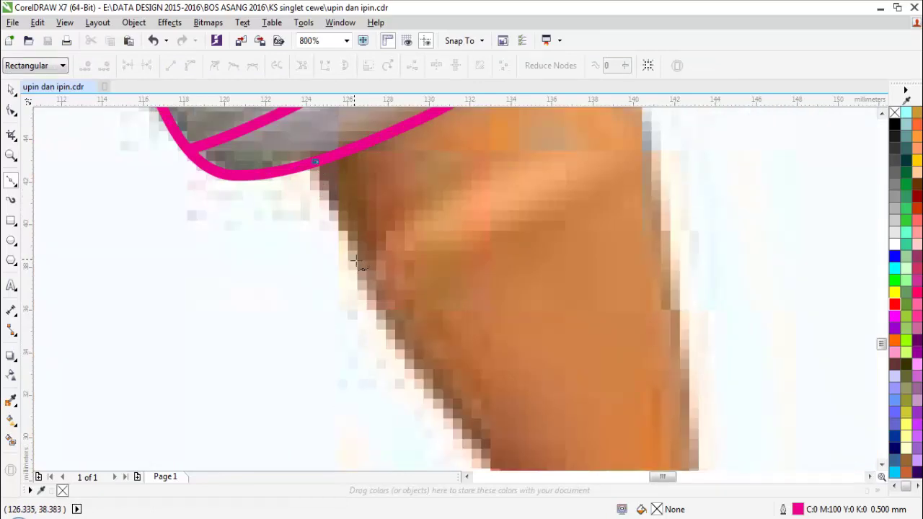
{"action": "left_click_drag", "start_coordinate": [361, 259], "coordinate": [390, 336]}
{"action": "scroll", "coordinate": [382, 304], "scroll_direction": "down", "scroll_amount": 2}
{"action": "scroll", "coordinate": [432, 370], "scroll_direction": "up", "scroll_amount": 1}
{"action": "scroll", "coordinate": [431, 370], "scroll_direction": "up", "scroll_amount": 1}
{"action": "scroll", "coordinate": [390, 336], "scroll_direction": "down", "scroll_amount": 2}
{"action": "key", "text": "space"}
Step: Trace the second foot from the ankle around the heel, along the sole and around the big toe
{"action": "scroll", "coordinate": [396, 364], "scroll_direction": "up", "scroll_amount": 1}
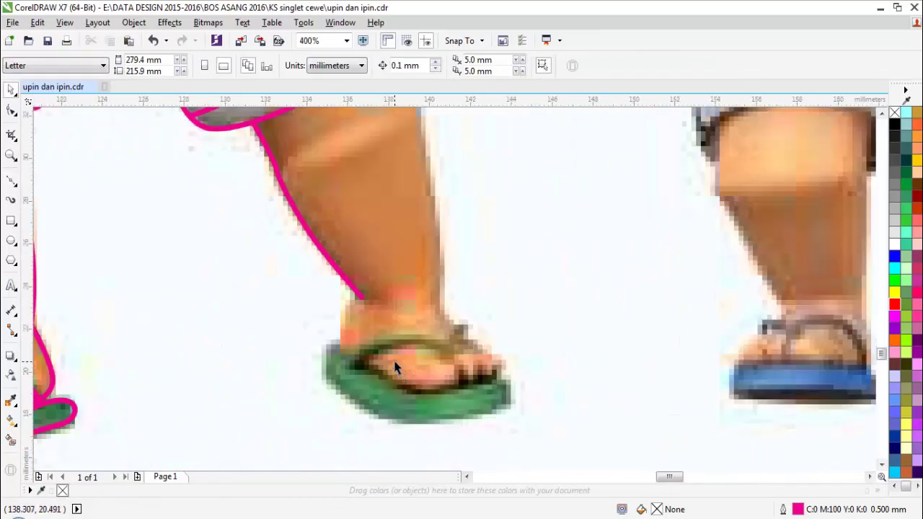
{"action": "scroll", "coordinate": [395, 368], "scroll_direction": "up", "scroll_amount": 1}
{"action": "key", "text": "space"}
{"action": "left_click", "coordinate": [291, 331]}
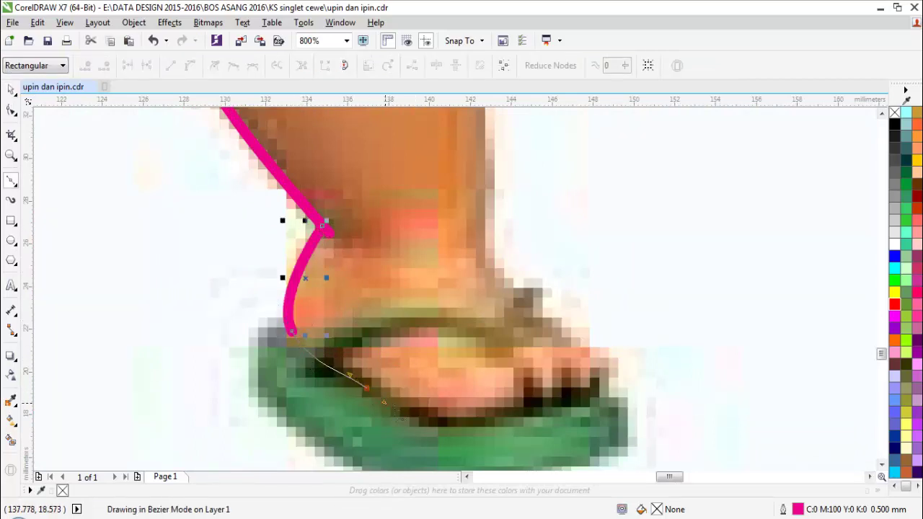
{"action": "left_click", "coordinate": [366, 388]}
{"action": "left_click_drag", "start_coordinate": [492, 409], "coordinate": [447, 361]}
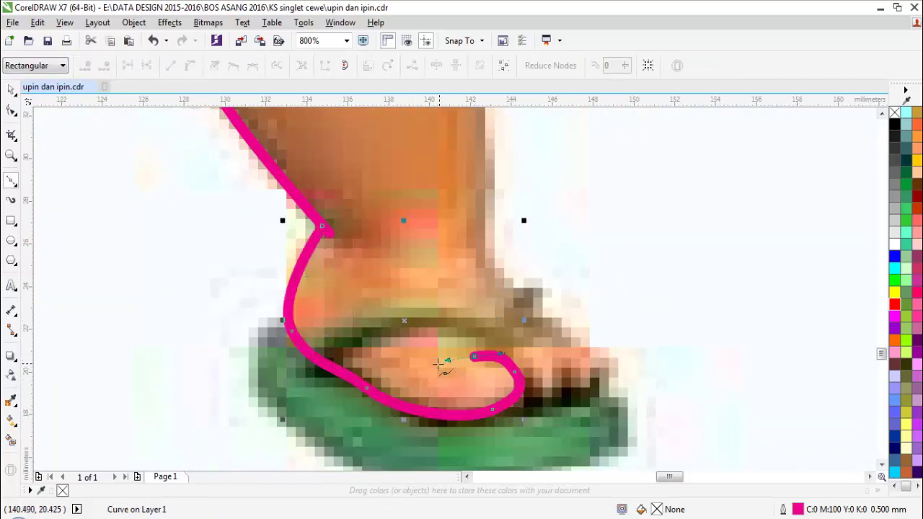
{"action": "key", "text": "space"}
Step: Draw the second foot's middle toe curve, ending at the base of the big toe
{"action": "left_click_drag", "start_coordinate": [563, 375], "coordinate": [561, 395]}
{"action": "left_click", "coordinate": [509, 404]}
{"action": "key", "text": "space"}
{"action": "left_click", "coordinate": [612, 376]}
Step: Draw the outermost toe curve of the second foot, joining the middle toe's underside
{"action": "key", "text": "space"}
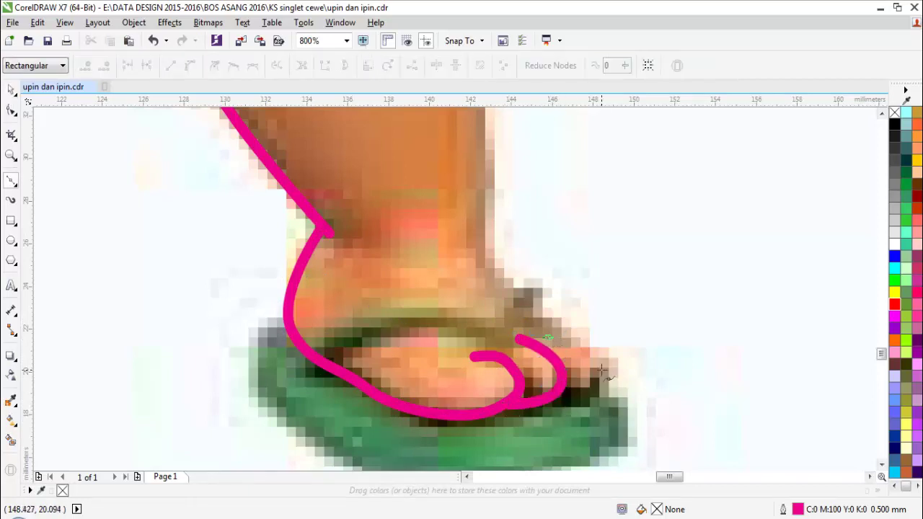
{"action": "left_click_drag", "start_coordinate": [601, 370], "coordinate": [600, 395]}
{"action": "left_click", "coordinate": [548, 398]}
{"action": "key", "text": "space"}
{"action": "left_click", "coordinate": [646, 384]}
{"action": "scroll", "coordinate": [528, 383], "scroll_direction": "down", "scroll_amount": 1}
{"action": "scroll", "coordinate": [462, 426], "scroll_direction": "up", "scroll_amount": 1}
Step: Outline the second sandal's green sole from the heel around the bottom and up to the outermost toe
{"action": "key", "text": "space"}
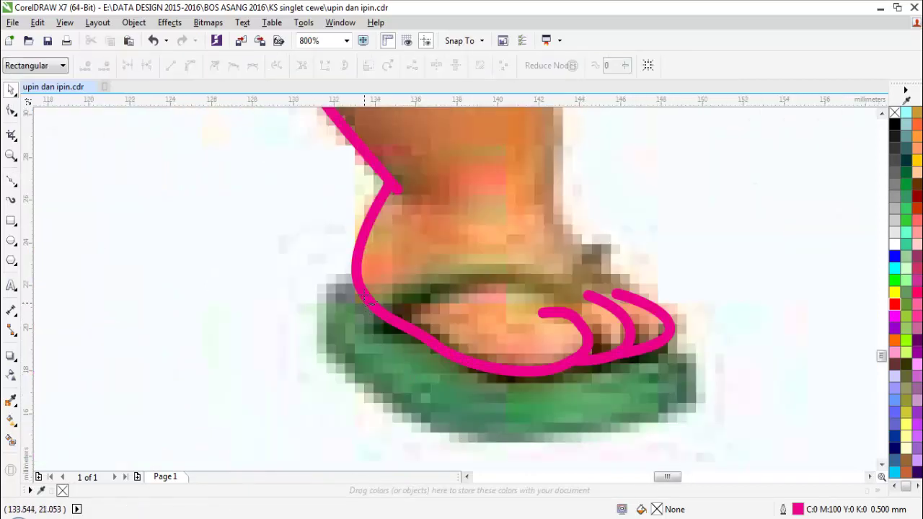
{"action": "key", "text": "space"}
{"action": "left_click", "coordinate": [356, 278]}
{"action": "left_click", "coordinate": [329, 335]}
{"action": "left_click_drag", "start_coordinate": [497, 436], "coordinate": [587, 433]}
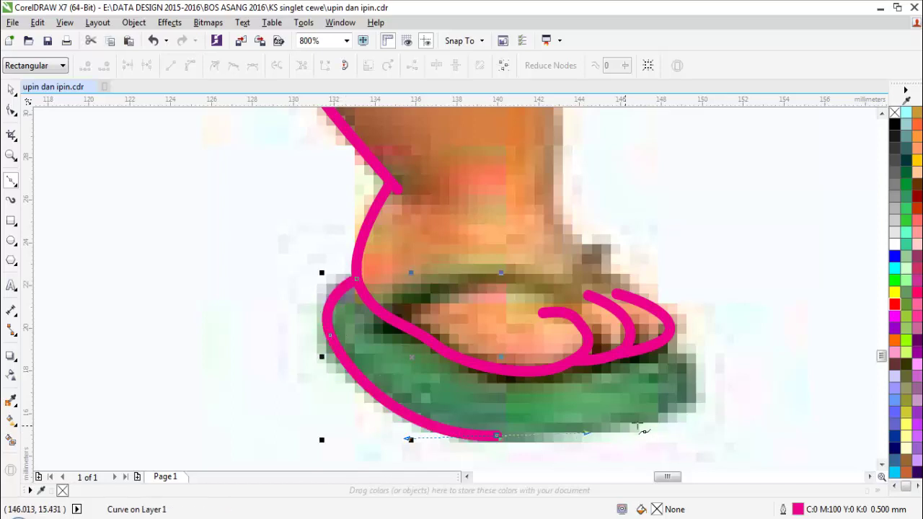
{"action": "left_click", "coordinate": [651, 410]}
{"action": "key", "text": "space"}
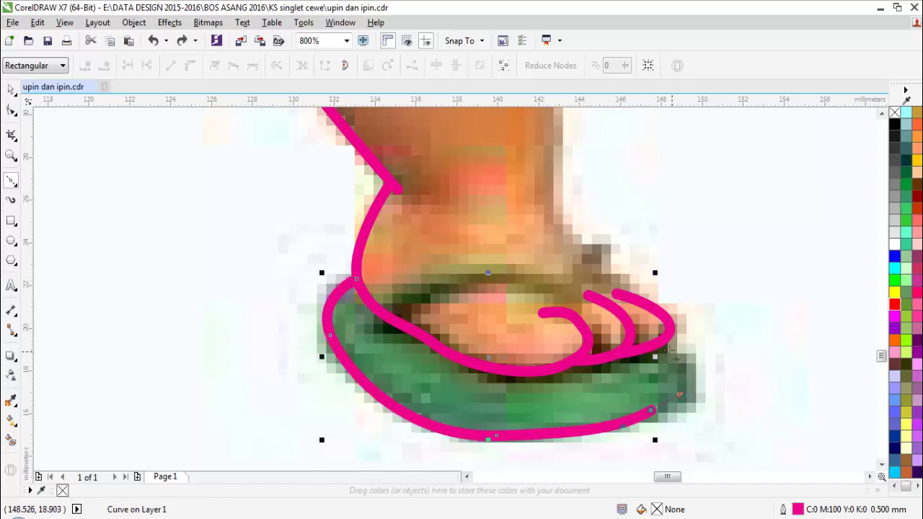
{"action": "left_click_drag", "start_coordinate": [670, 344], "coordinate": [653, 316]}
{"action": "key", "text": "space"}
{"action": "left_click", "coordinate": [570, 346]}
Step: Draw the lower edge of the second sandal's arched strap between the toes and the heel
{"action": "key", "text": "space"}
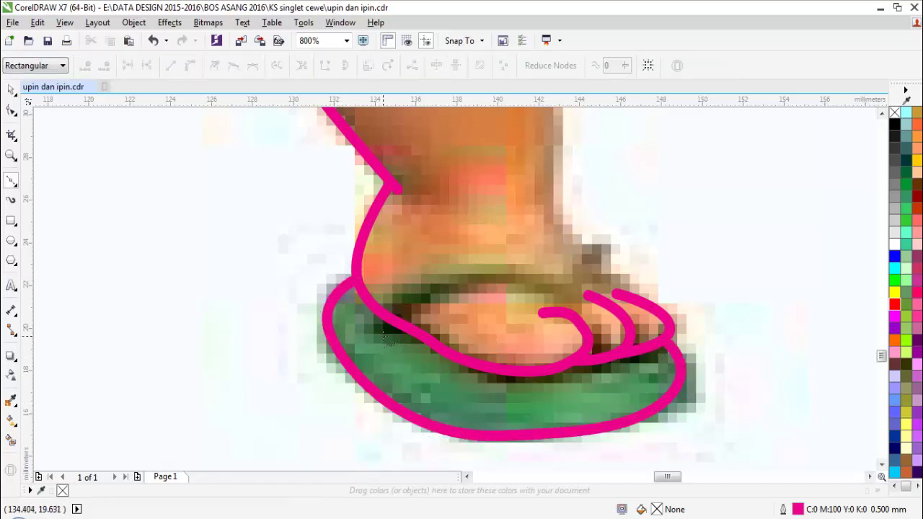
{"action": "left_click_drag", "start_coordinate": [566, 299], "coordinate": [647, 364]}
{"action": "key", "text": "space"}
{"action": "left_click", "coordinate": [556, 313]}
Step: Draw the upper edge of the second sandal's arched strap and the short strap end rising between the toes
{"action": "key", "text": "space"}
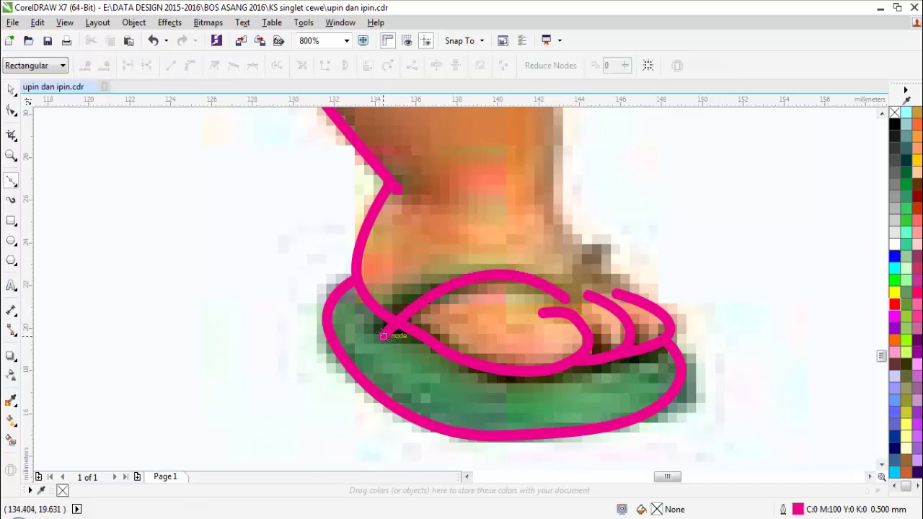
{"action": "left_click_drag", "start_coordinate": [503, 275], "coordinate": [602, 257]}
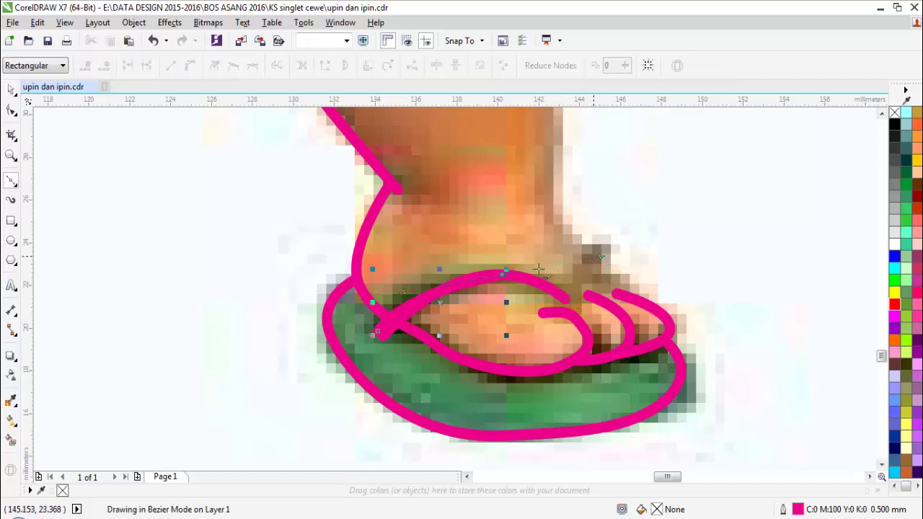
{"action": "key", "text": "space"}
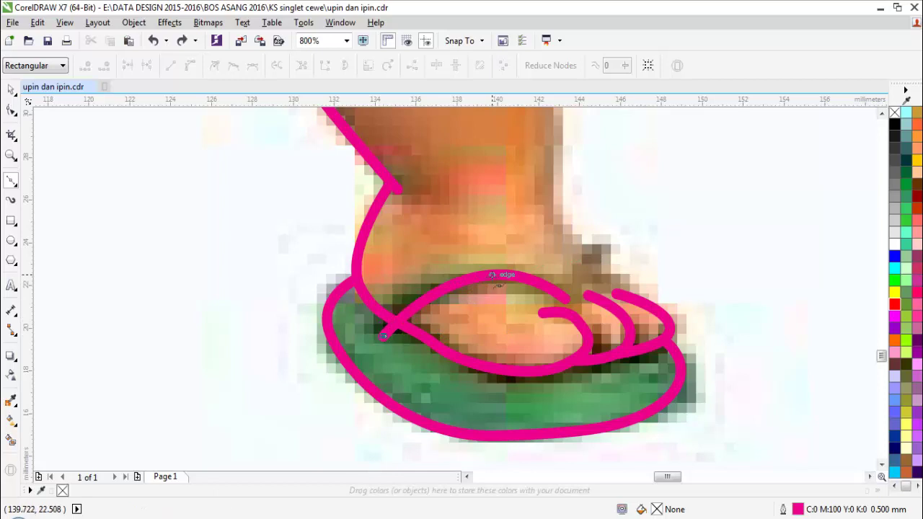
{"action": "key", "text": "space"}
{"action": "key", "text": "space"}
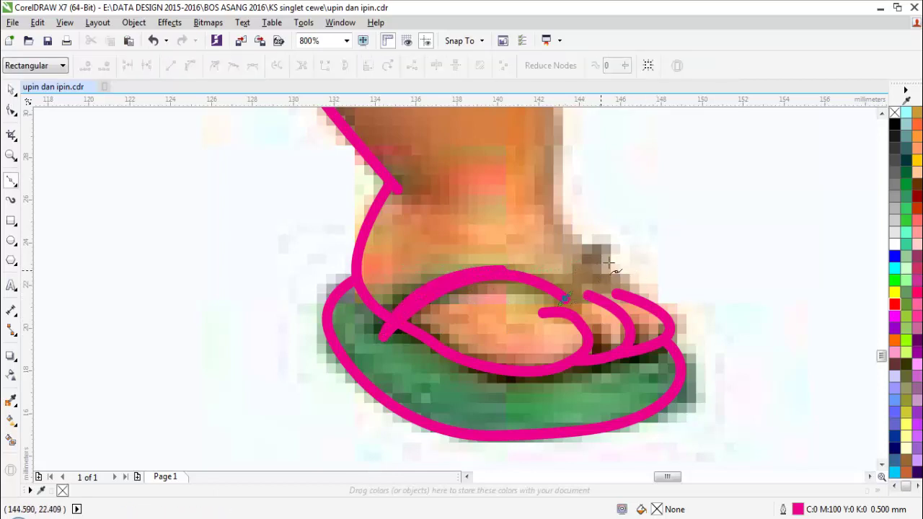
{"action": "left_click", "coordinate": [602, 250]}
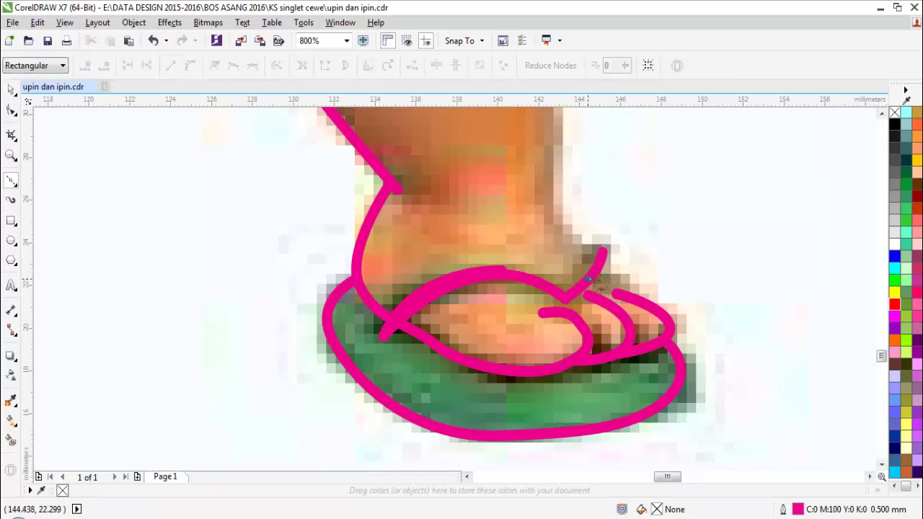
{"action": "key", "text": "space"}
Step: Draw the curved instep outline from the front of the second leg's ankle down to the sandal strap
{"action": "scroll", "coordinate": [669, 295], "scroll_direction": "down", "scroll_amount": 1}
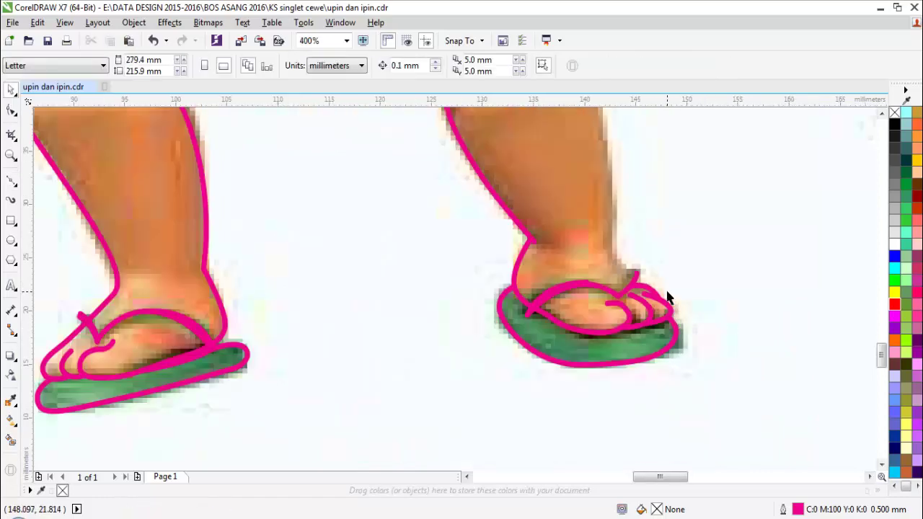
{"action": "scroll", "coordinate": [653, 237], "scroll_direction": "up", "scroll_amount": 1}
{"action": "key", "text": "space"}
{"action": "left_click", "coordinate": [570, 283]}
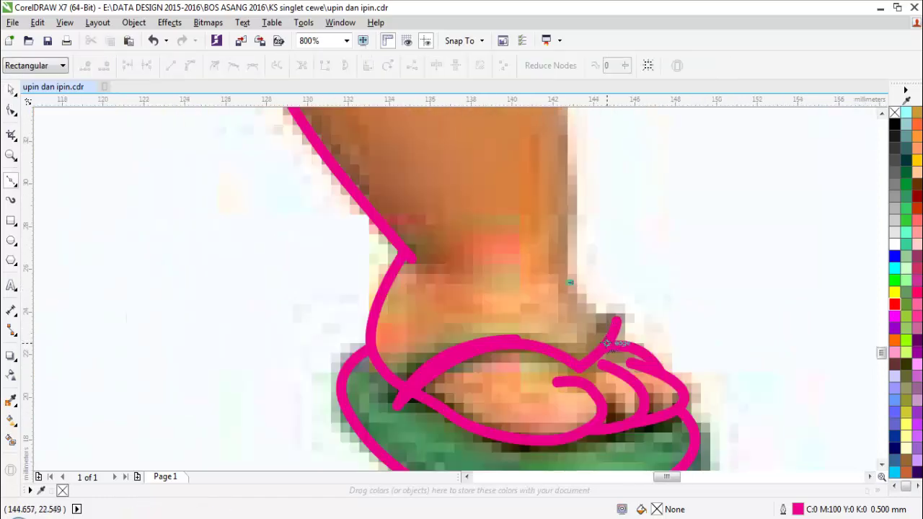
{"action": "left_click", "coordinate": [606, 343]}
{"action": "key", "text": "space"}
Step: Draw the second leg's front shin curve from below the knee down to the instep outline
{"action": "scroll", "coordinate": [540, 242], "scroll_direction": "down", "scroll_amount": 1}
{"action": "key", "text": "space"}
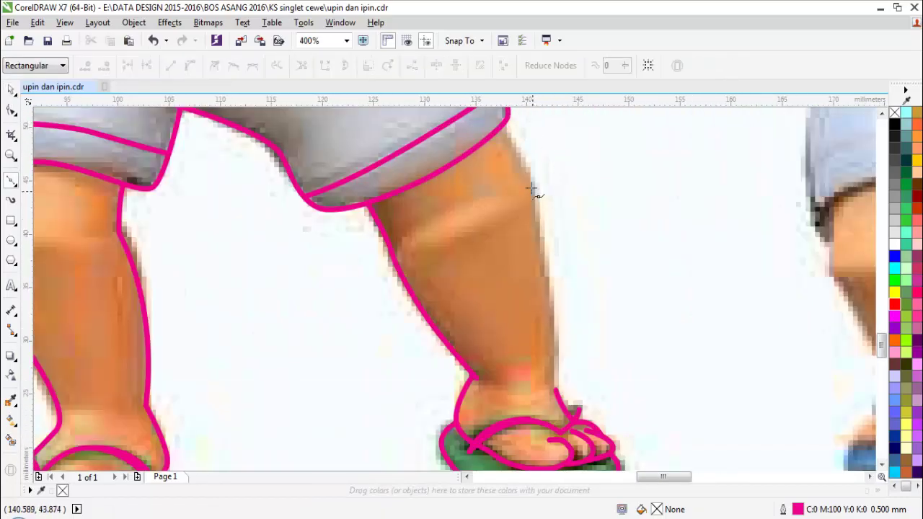
{"action": "left_click", "coordinate": [546, 272]}
{"action": "left_click", "coordinate": [560, 393]}
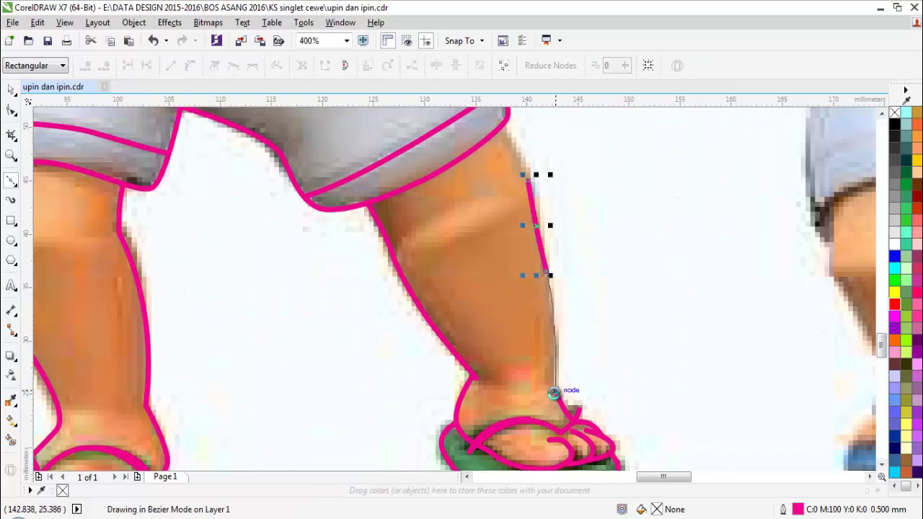
{"action": "key", "text": "space"}
Step: Draw the second leg's knee curve from the shorts hem down to the shin outline
{"action": "scroll", "coordinate": [556, 267], "scroll_direction": "down", "scroll_amount": 1}
{"action": "scroll", "coordinate": [537, 209], "scroll_direction": "up", "scroll_amount": 1}
{"action": "key", "text": "space"}
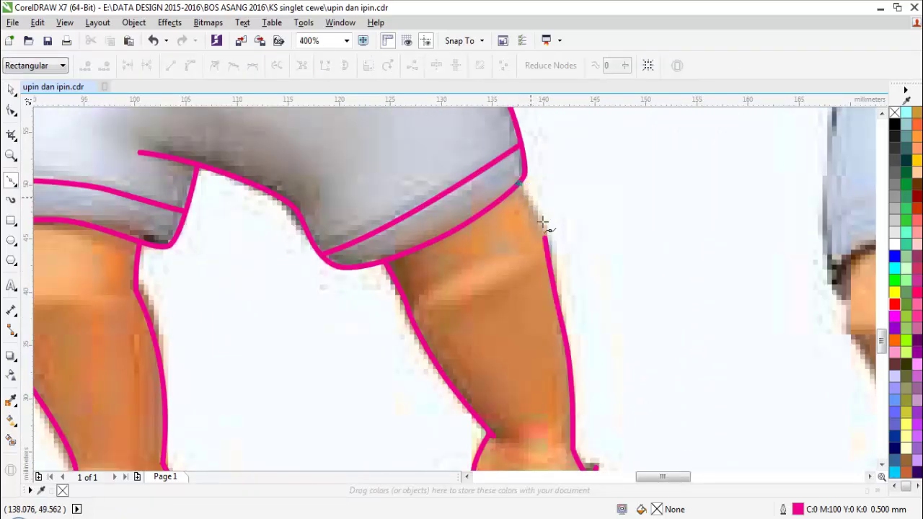
{"action": "left_click_drag", "start_coordinate": [545, 241], "coordinate": [553, 281]}
{"action": "key", "text": "space"}
{"action": "left_click", "coordinate": [590, 312]}
{"action": "scroll", "coordinate": [518, 301], "scroll_direction": "down", "scroll_amount": 1}
{"action": "scroll", "coordinate": [483, 308], "scroll_direction": "up", "scroll_amount": 1}
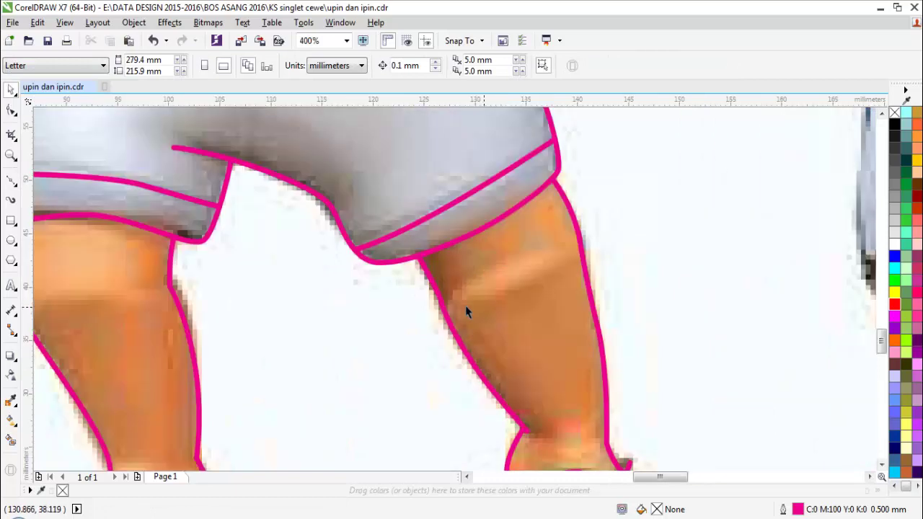
Step: Draw a short curved knee crease on the second leg, starting at its inner outline below the shorts
{"action": "key", "text": "space"}
{"action": "left_click", "coordinate": [442, 304]}
{"action": "left_click_drag", "start_coordinate": [503, 263], "coordinate": [530, 261]}
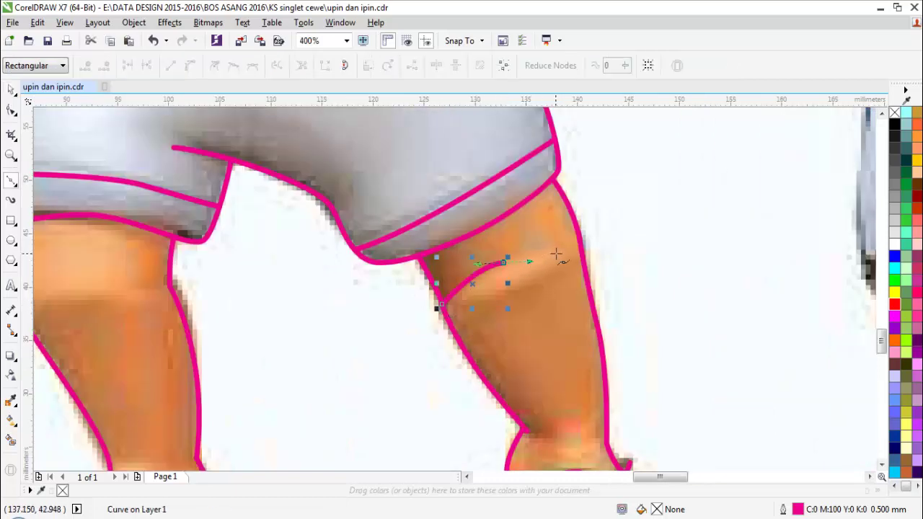
{"action": "key", "text": "space"}
{"action": "key", "text": "Escape"}
Step: Draw a wavy knee crease on the first leg, starting at the bend of its outer outline
{"action": "scroll", "coordinate": [639, 278], "scroll_direction": "down", "scroll_amount": 1}
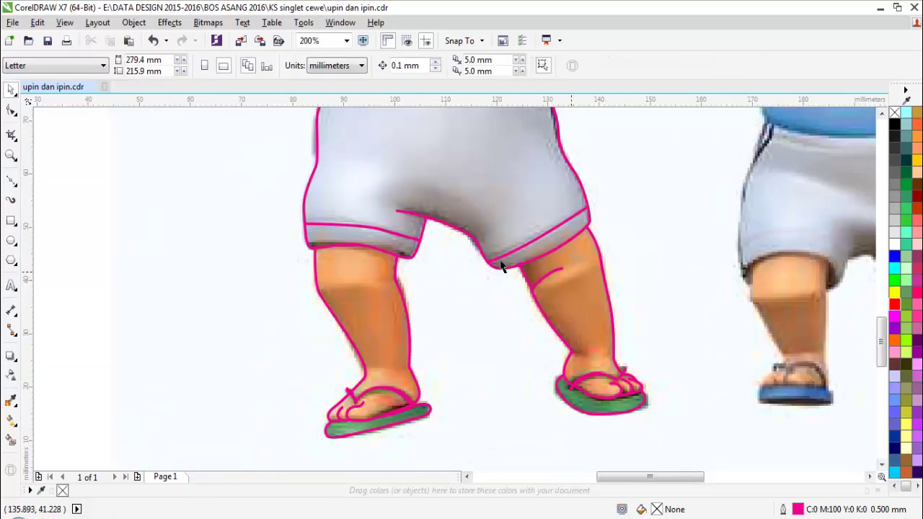
{"action": "key", "text": "z"}
{"action": "left_click_drag", "start_coordinate": [666, 309], "coordinate": [293, 230]}
{"action": "key", "text": "space"}
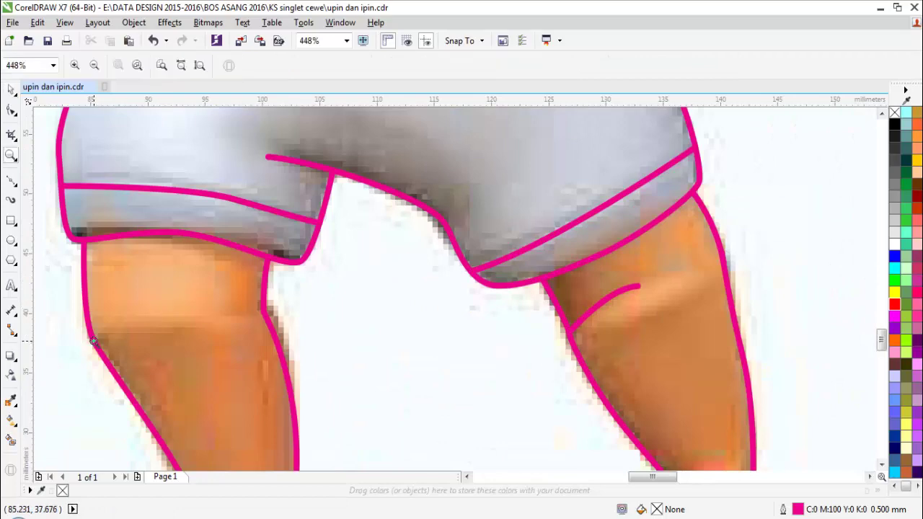
{"action": "key", "text": "space"}
{"action": "left_click_drag", "start_coordinate": [144, 318], "coordinate": [207, 329]}
{"action": "key", "text": "space"}
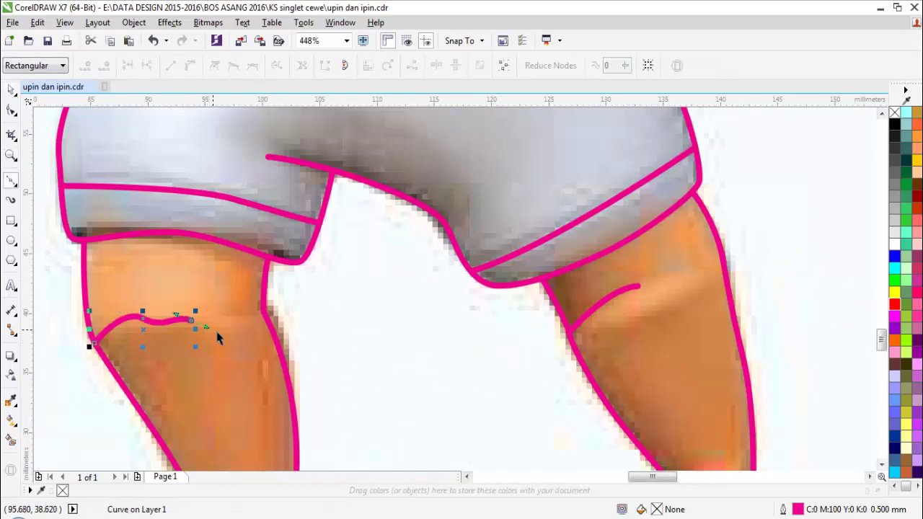
{"action": "scroll", "coordinate": [242, 341], "scroll_direction": "down", "scroll_amount": 2}
{"action": "key", "text": "Escape"}
Step: Inspect the traced outlines of the boy's legs, shorts, outstretched arm and hand for missing lines
{"action": "key", "text": "z"}
{"action": "left_click_drag", "start_coordinate": [148, 265], "coordinate": [552, 334]}
{"action": "key", "text": "space"}
{"action": "scroll", "coordinate": [409, 277], "scroll_direction": "down", "scroll_amount": 1}
{"action": "key", "text": "z"}
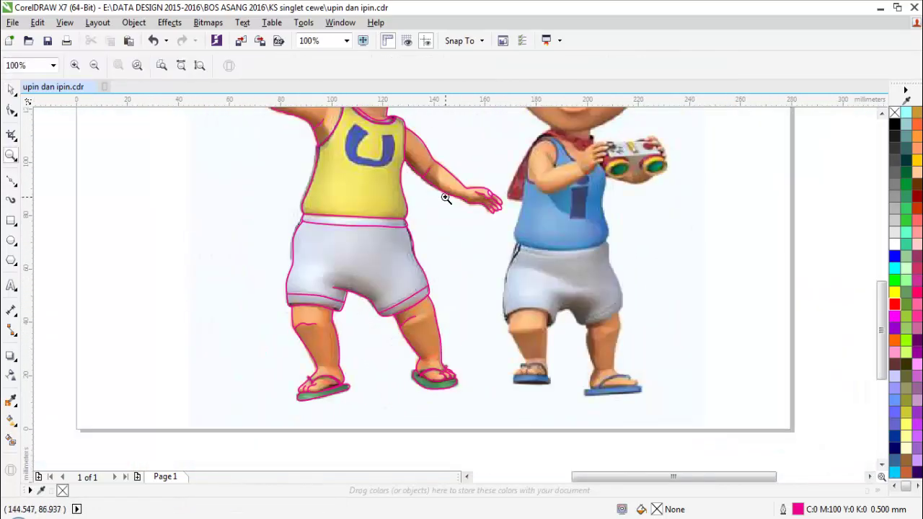
{"action": "left_click", "coordinate": [445, 198]}
{"action": "scroll", "coordinate": [418, 235], "scroll_direction": "down", "scroll_amount": 1}
{"action": "left_click_drag", "start_coordinate": [357, 191], "coordinate": [590, 295]}
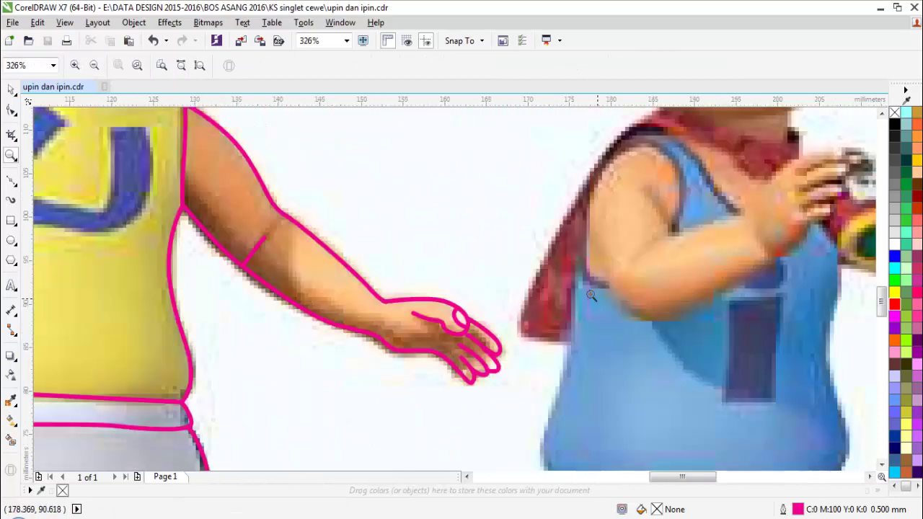
{"action": "scroll", "coordinate": [454, 286], "scroll_direction": "down", "scroll_amount": 1}
{"action": "left_click", "coordinate": [338, 218]}
{"action": "scroll", "coordinate": [337, 231], "scroll_direction": "down", "scroll_amount": 2}
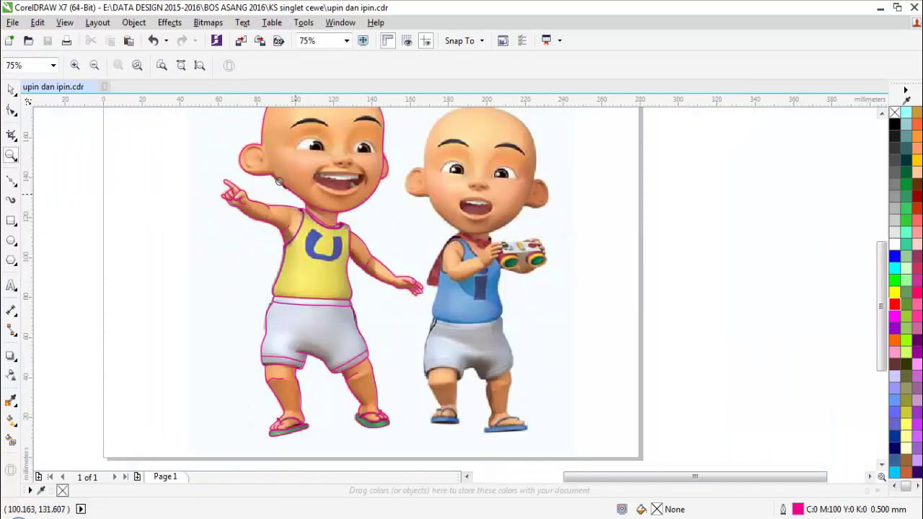
Step: Draw the spiral inner-ear line inside the yellow-shirted boy's large ear outline
{"action": "left_click_drag", "start_coordinate": [238, 141], "coordinate": [477, 231]}
{"action": "key", "text": "space"}
{"action": "key", "text": "space"}
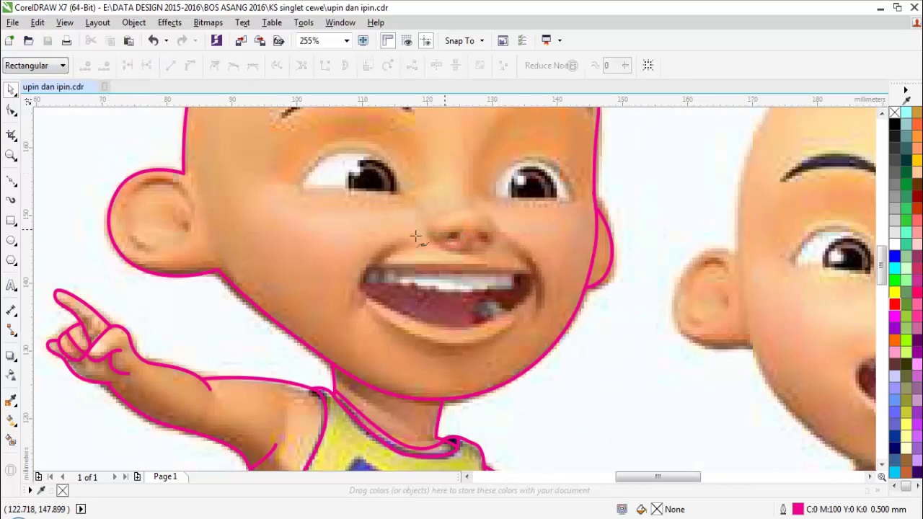
{"action": "scroll", "coordinate": [148, 184], "scroll_direction": "up", "scroll_amount": 2}
{"action": "scroll", "coordinate": [307, 305], "scroll_direction": "down", "scroll_amount": 2}
{"action": "scroll", "coordinate": [301, 311], "scroll_direction": "up", "scroll_amount": 1}
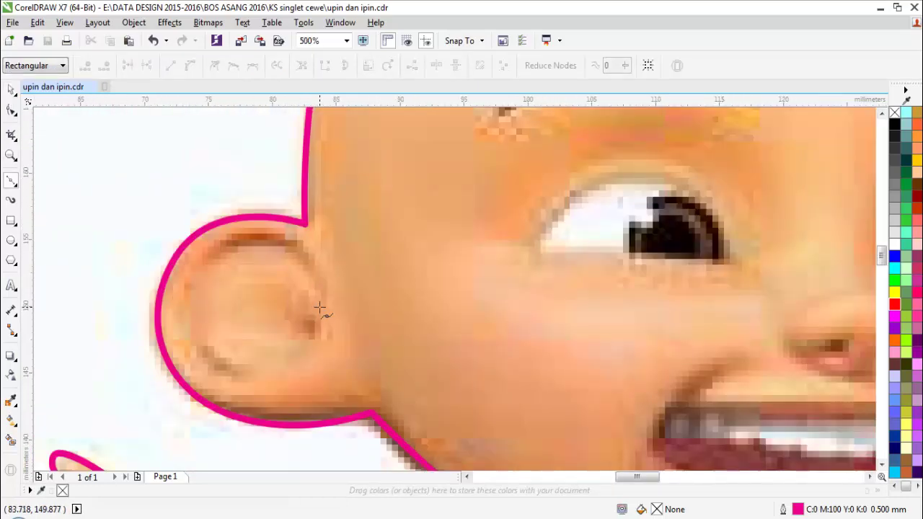
{"action": "left_click_drag", "start_coordinate": [217, 248], "coordinate": [177, 269]}
{"action": "left_click_drag", "start_coordinate": [212, 366], "coordinate": [236, 379]}
{"action": "left_click_drag", "start_coordinate": [303, 349], "coordinate": [296, 328]}
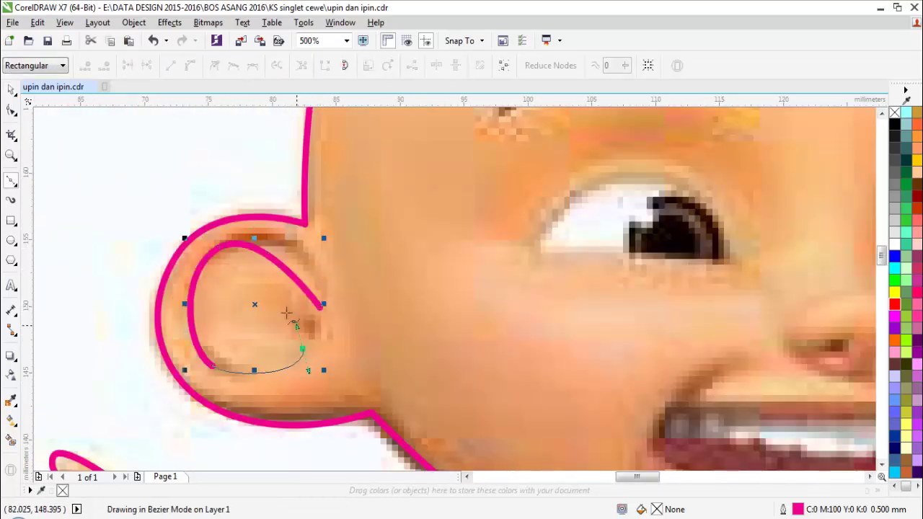
{"action": "left_click_drag", "start_coordinate": [242, 296], "coordinate": [229, 323]}
{"action": "left_click", "coordinate": [251, 339]}
{"action": "scroll", "coordinate": [304, 330], "scroll_direction": "down", "scroll_amount": 2}
{"action": "key", "text": "space"}
{"action": "left_click", "coordinate": [239, 274]}
Step: Inspect the boy's hair curl, head and whole figure to check the traced outlines
{"action": "key", "text": "F2"}
{"action": "left_click_drag", "start_coordinate": [225, 185], "coordinate": [627, 243]}
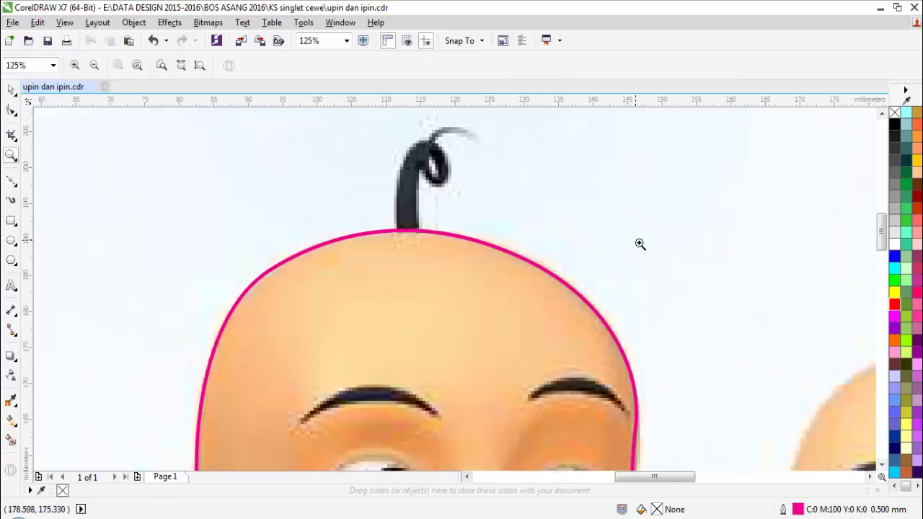
{"action": "scroll", "coordinate": [492, 294], "scroll_direction": "down", "scroll_amount": 2}
{"action": "scroll", "coordinate": [715, 377], "scroll_direction": "up", "scroll_amount": 2}
{"action": "scroll", "coordinate": [449, 336], "scroll_direction": "down", "scroll_amount": 2}
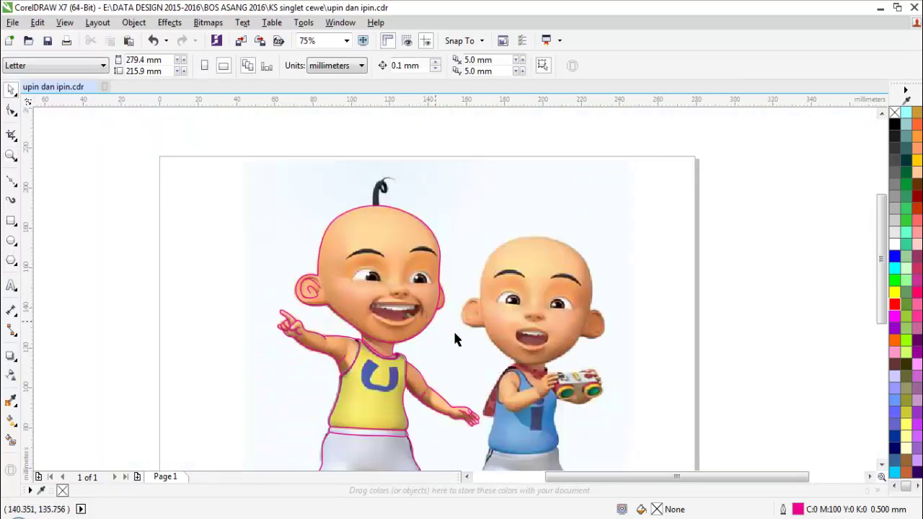
{"action": "key", "text": "z"}
{"action": "left_click_drag", "start_coordinate": [315, 165], "coordinate": [447, 226]}
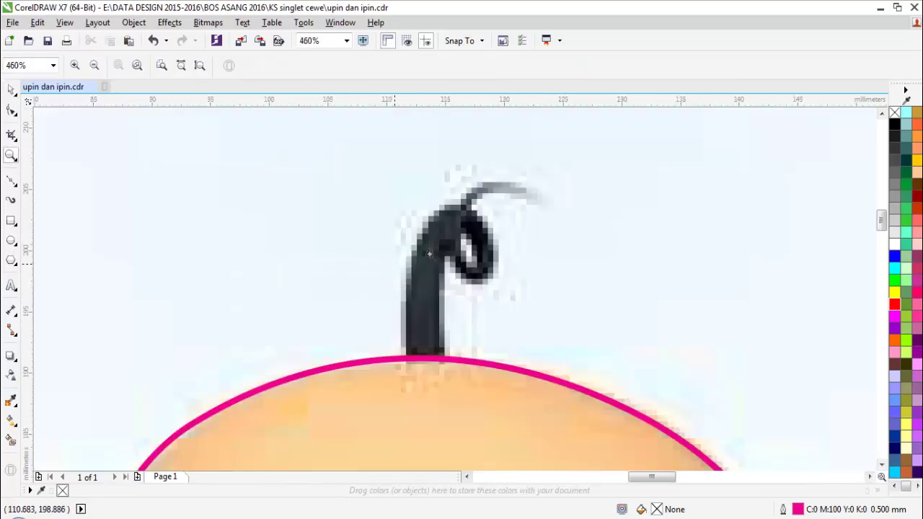
{"action": "scroll", "coordinate": [447, 289], "scroll_direction": "down", "scroll_amount": 6}
{"action": "scroll", "coordinate": [548, 418], "scroll_direction": "up", "scroll_amount": 2}
{"action": "key", "text": "space"}
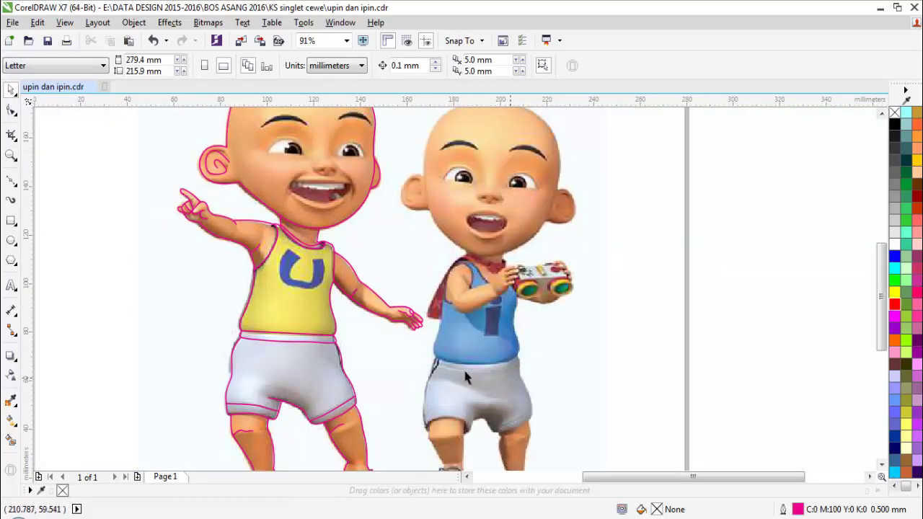
{"action": "scroll", "coordinate": [272, 267], "scroll_direction": "down", "scroll_amount": 3}
{"action": "key", "text": "z"}
{"action": "left_click_drag", "start_coordinate": [229, 194], "coordinate": [381, 359]}
Step: Select all of the yellow-shirted boy's traced curves and convert their outlines to objects
{"action": "key", "text": "space"}
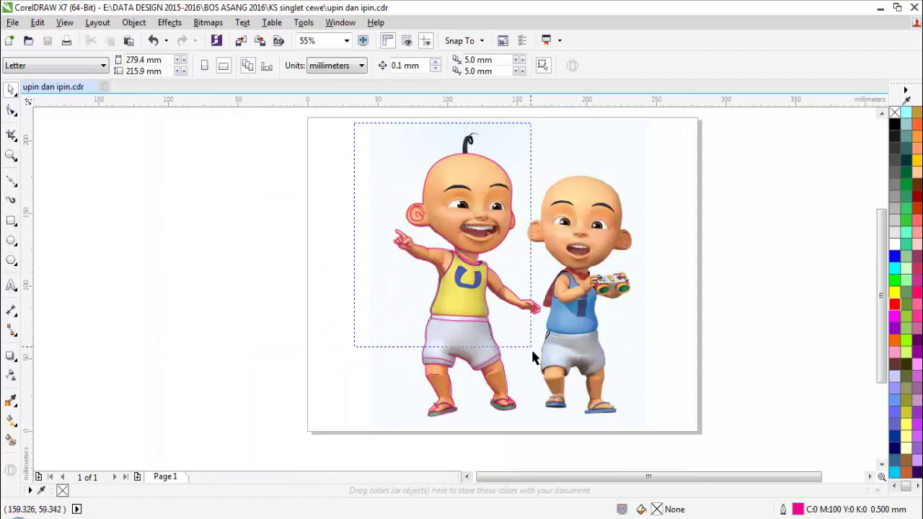
{"action": "left_click_drag", "start_coordinate": [533, 359], "coordinate": [566, 453]}
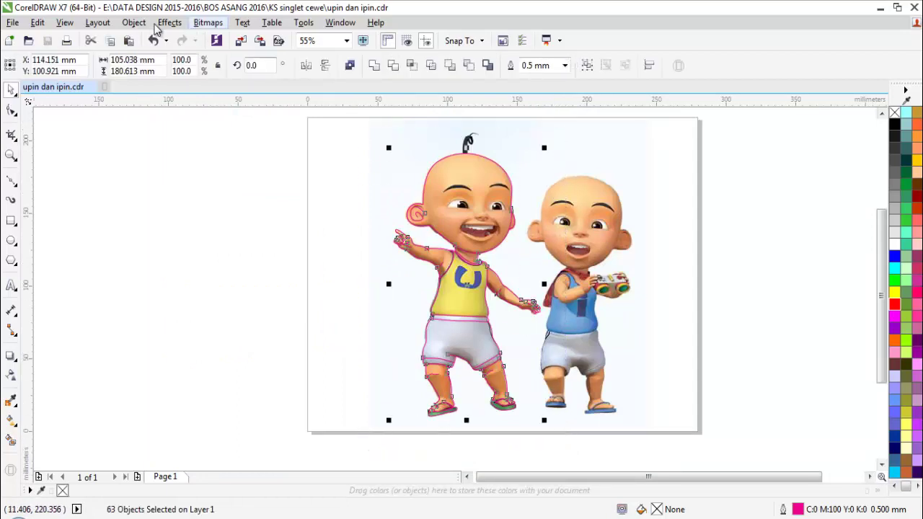
{"action": "left_click", "coordinate": [134, 24]}
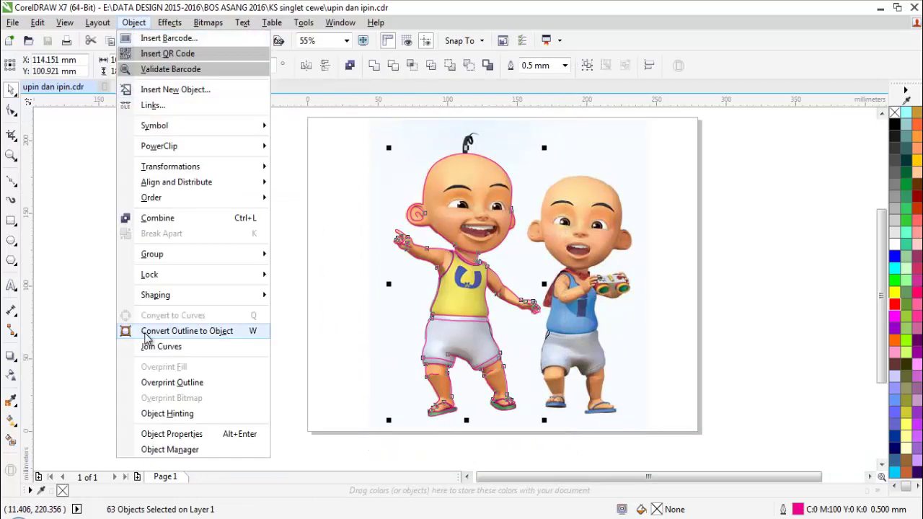
{"action": "left_click", "coordinate": [214, 336]}
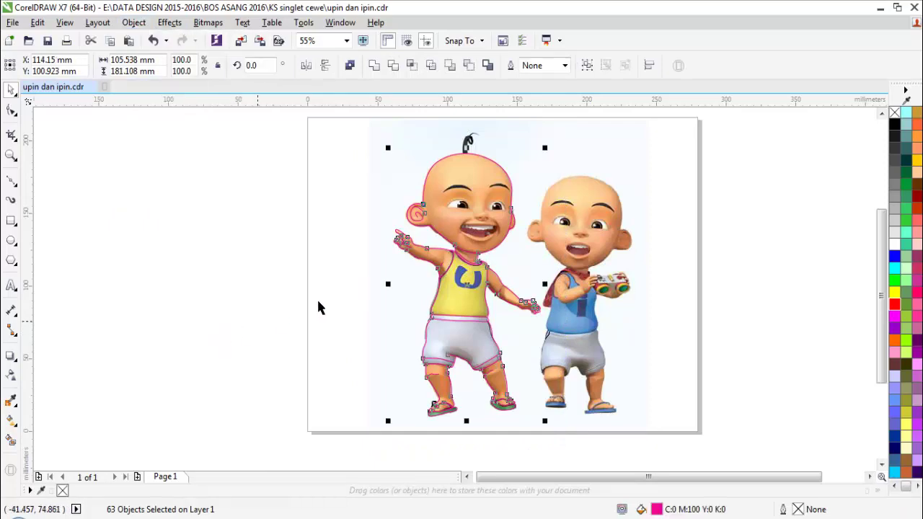
Step: Try to weld all of the boy's converted outlines together, inspect the pointing arm and undo the weld
{"action": "scroll", "coordinate": [467, 148], "scroll_direction": "up", "scroll_amount": 3}
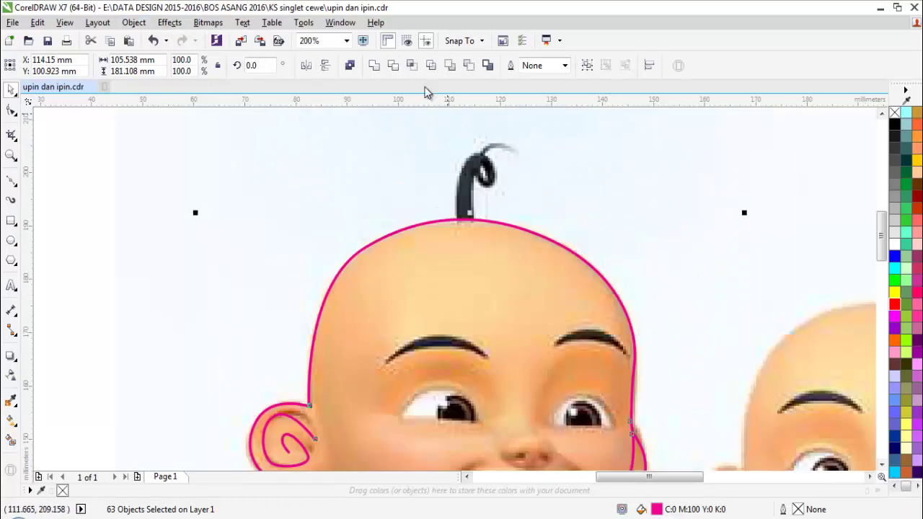
{"action": "left_click", "coordinate": [374, 65]}
{"action": "scroll", "coordinate": [429, 315], "scroll_direction": "down", "scroll_amount": 2}
{"action": "scroll", "coordinate": [416, 423], "scroll_direction": "up", "scroll_amount": 1}
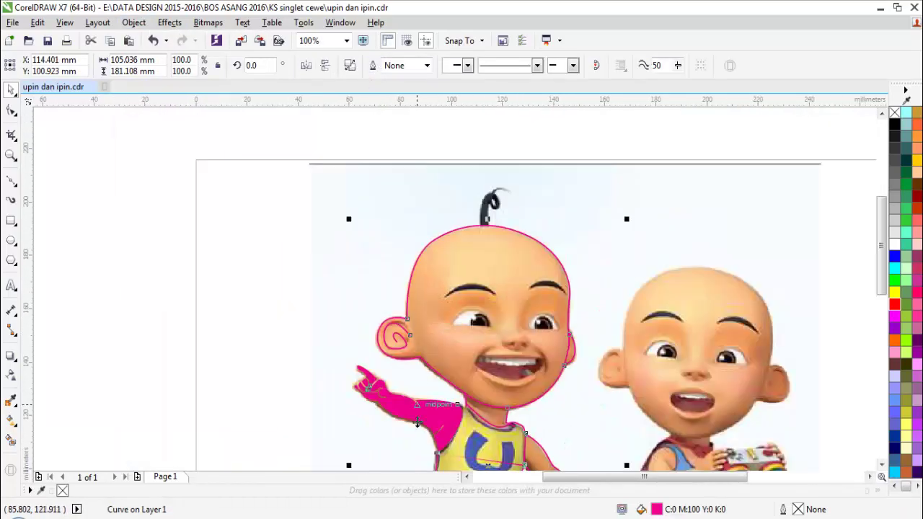
{"action": "scroll", "coordinate": [417, 423], "scroll_direction": "up", "scroll_amount": 2}
{"action": "scroll", "coordinate": [358, 349], "scroll_direction": "down", "scroll_amount": 2}
{"action": "key", "text": "z"}
{"action": "left_click", "coordinate": [427, 401]}
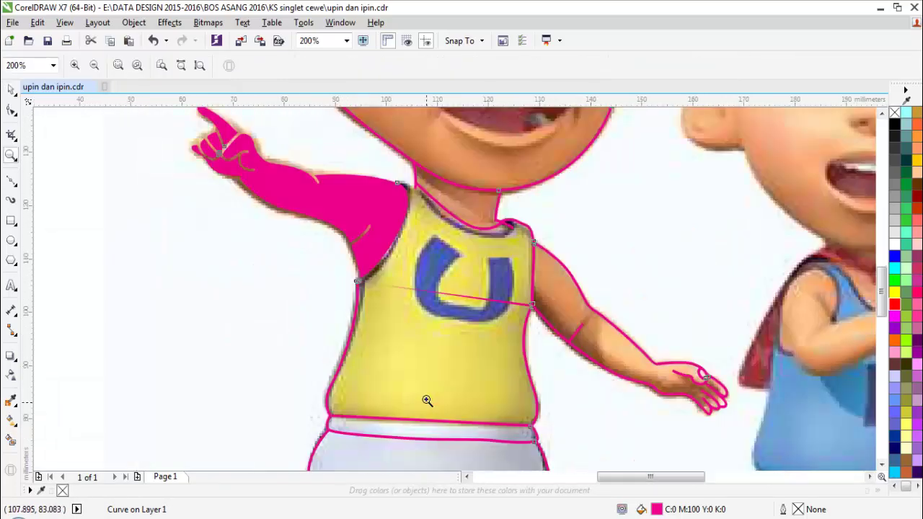
{"action": "key", "text": "space"}
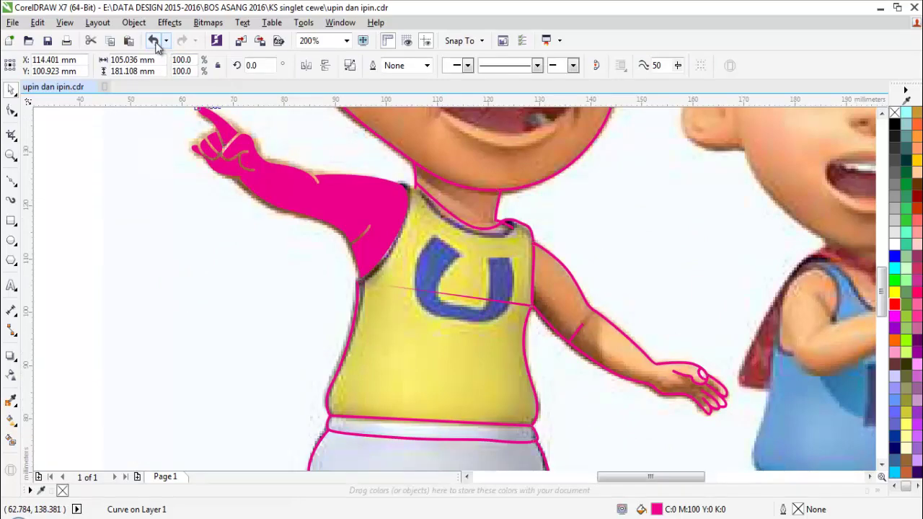
{"action": "left_click", "coordinate": [156, 45]}
{"action": "left_click", "coordinate": [176, 201]}
Step: Select the converted outlines of the boy's head, ears and pointing arm and weld them into one curve
{"action": "scroll", "coordinate": [319, 186], "scroll_direction": "up", "scroll_amount": 1}
{"action": "scroll", "coordinate": [319, 189], "scroll_direction": "down", "scroll_amount": 2}
{"action": "key", "text": "z"}
{"action": "left_click", "coordinate": [406, 176]}
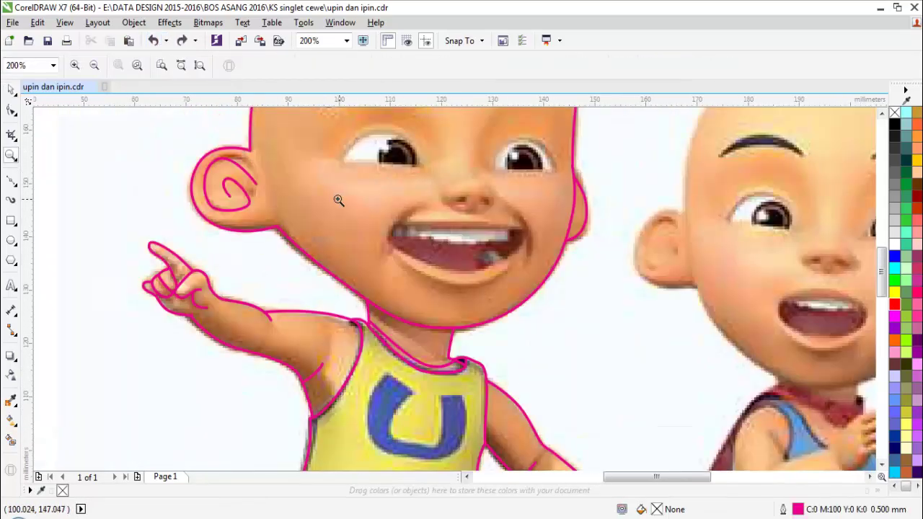
{"action": "scroll", "coordinate": [339, 200], "scroll_direction": "down", "scroll_amount": 2}
{"action": "left_click", "coordinate": [376, 205]}
{"action": "key", "text": "space"}
{"action": "left_click_drag", "start_coordinate": [500, 393], "coordinate": [568, 397]}
{"action": "left_click", "coordinate": [372, 67]}
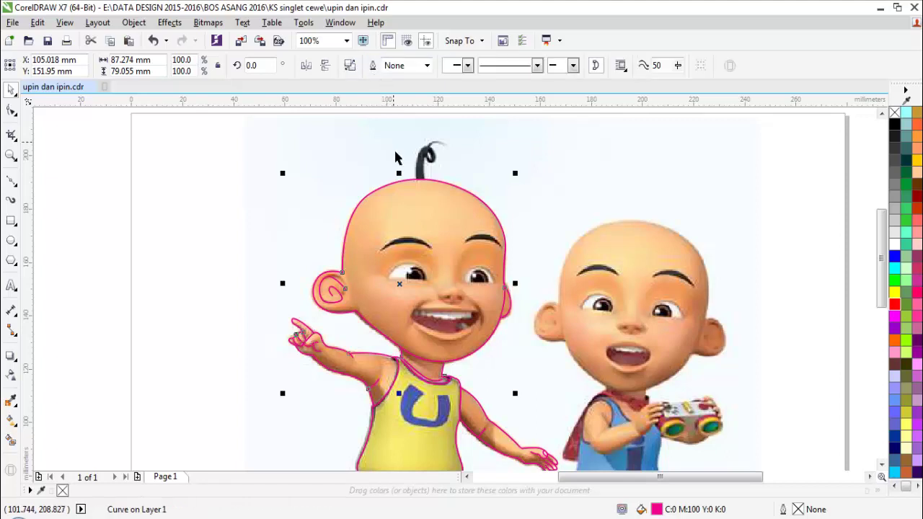
Step: Color the welded head, ears and pointing-arm curve blue and deselect it
{"action": "scroll", "coordinate": [398, 160], "scroll_direction": "down", "scroll_amount": 1}
{"action": "right_click", "coordinate": [894, 267]}
{"action": "key", "text": "Escape"}
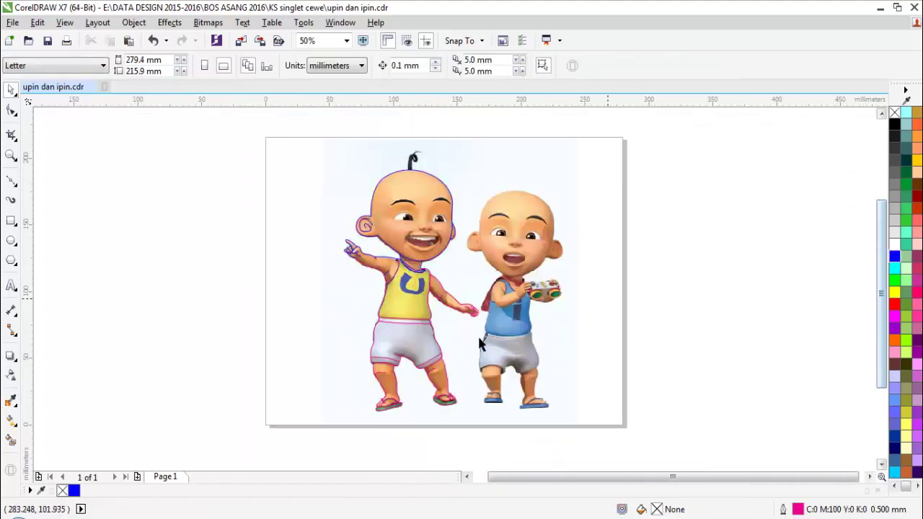
Step: Try to weld the boy's shirt, outstretched arm, shorts and leg outlines together, and undo the weld
{"action": "scroll", "coordinate": [418, 333], "scroll_direction": "up", "scroll_amount": 1}
{"action": "scroll", "coordinate": [419, 332], "scroll_direction": "down", "scroll_amount": 1}
{"action": "left_click_drag", "start_coordinate": [296, 431], "coordinate": [548, 258]}
{"action": "left_click", "coordinate": [374, 66]}
{"action": "scroll", "coordinate": [391, 263], "scroll_direction": "up", "scroll_amount": 1}
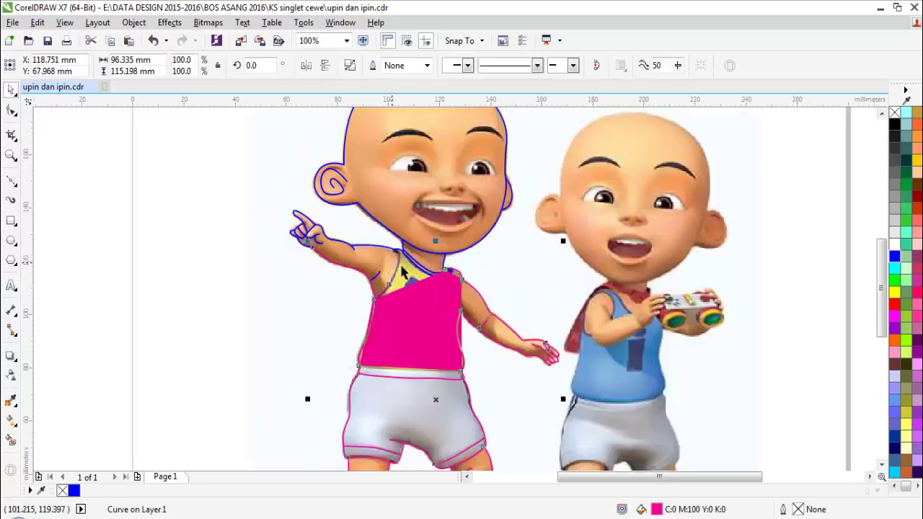
{"action": "key", "text": "ctrl+z"}
{"action": "scroll", "coordinate": [456, 270], "scroll_direction": "down", "scroll_amount": 1}
{"action": "key", "text": "Escape"}
Step: Weld the outlines of the boy's shorts, legs and outstretched hand together, and merge them with the blue head-and-arm curve
{"action": "left_click_drag", "start_coordinate": [321, 295], "coordinate": [545, 450]}
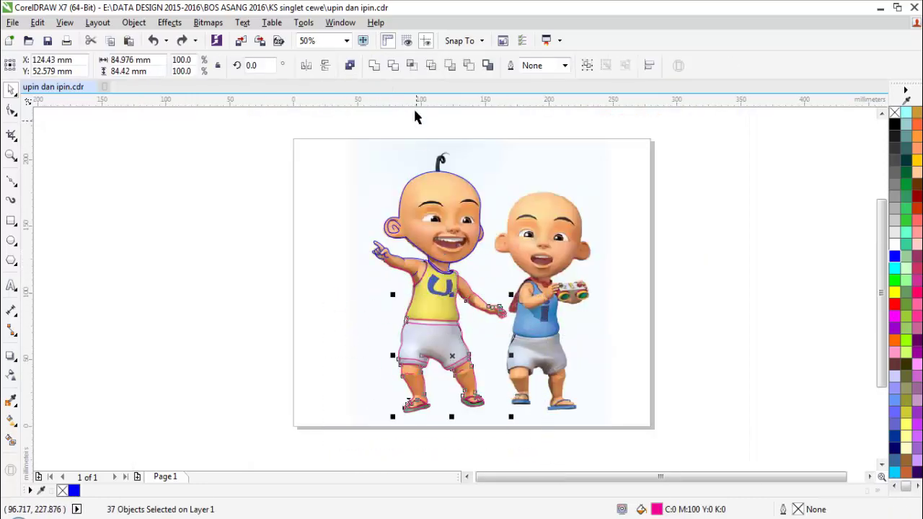
{"action": "left_click", "coordinate": [374, 65]}
{"action": "scroll", "coordinate": [431, 209], "scroll_direction": "up", "scroll_amount": 1}
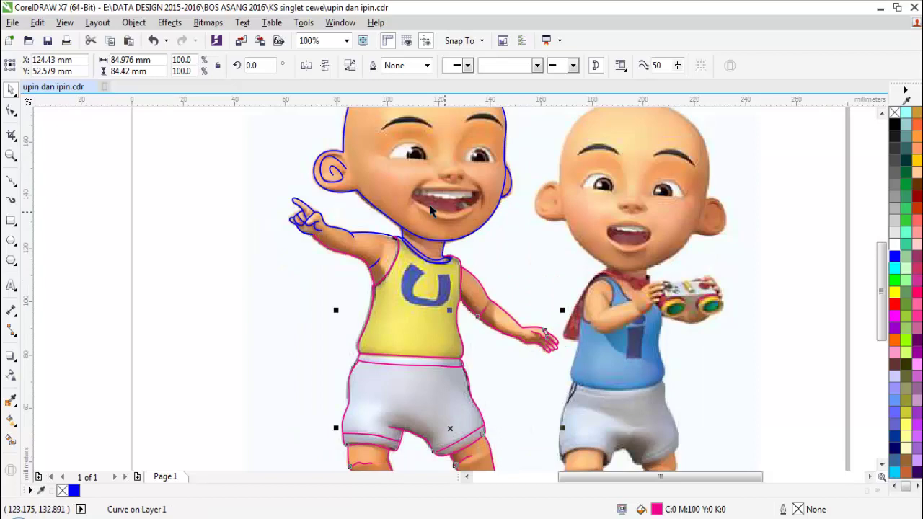
{"action": "left_click", "coordinate": [366, 206], "text": "shift"}
{"action": "left_click", "coordinate": [374, 66]}
Step: Try to weld the remaining magenta outlines of the shirt and arms together, and undo the weld
{"action": "left_click_drag", "start_coordinate": [191, 200], "coordinate": [453, 428]}
{"action": "left_click", "coordinate": [373, 66]}
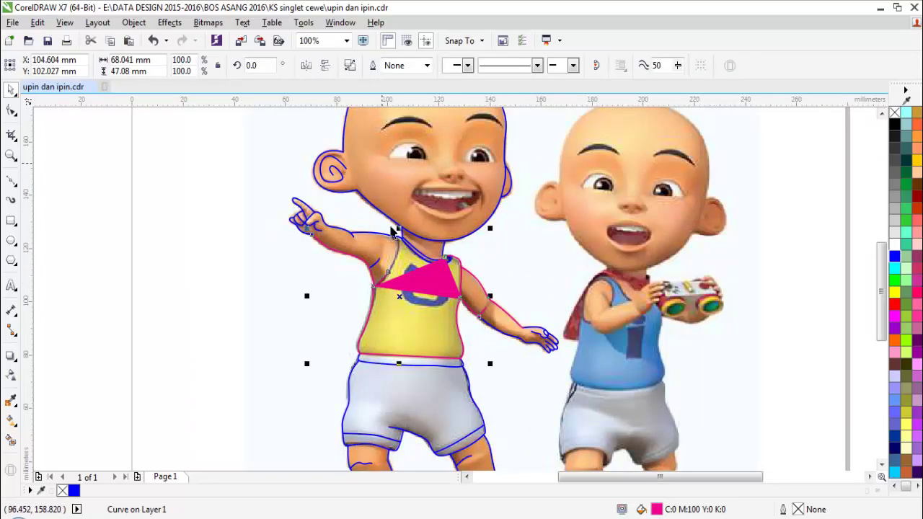
{"action": "scroll", "coordinate": [402, 242], "scroll_direction": "up", "scroll_amount": 1}
{"action": "key", "text": "ctrl+z"}
Step: Adjust the end of the magenta shoulder-strap outline where it meets the shirt's blue collar
{"action": "left_click", "coordinate": [561, 279]}
{"action": "scroll", "coordinate": [500, 276], "scroll_direction": "up", "scroll_amount": 2}
{"action": "key", "text": "F10"}
{"action": "left_click", "coordinate": [490, 245]}
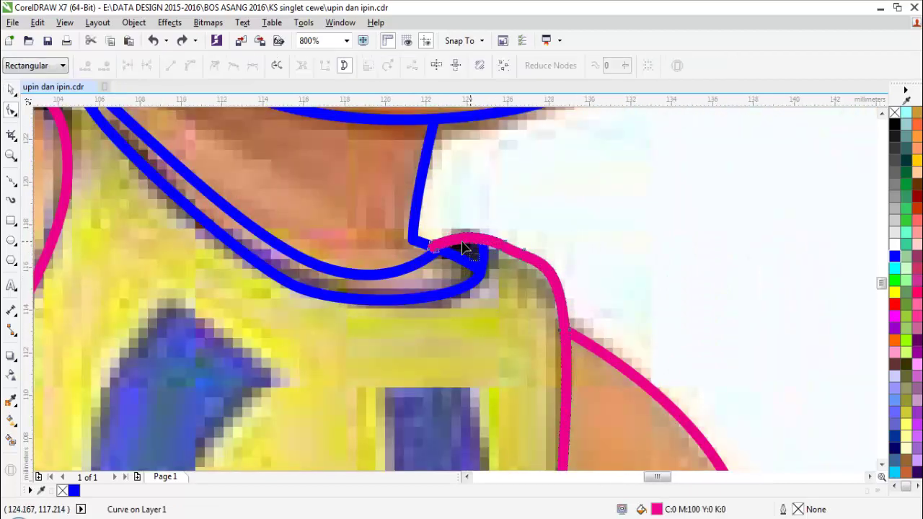
{"action": "scroll", "coordinate": [465, 251], "scroll_direction": "up", "scroll_amount": 2}
{"action": "scroll", "coordinate": [407, 296], "scroll_direction": "up", "scroll_amount": 1}
{"action": "left_click_drag", "start_coordinate": [404, 295], "coordinate": [435, 279]}
{"action": "scroll", "coordinate": [435, 305], "scroll_direction": "down", "scroll_amount": 4}
{"action": "key", "text": "space"}
{"action": "left_click", "coordinate": [435, 320]}
{"action": "scroll", "coordinate": [435, 323], "scroll_direction": "down", "scroll_amount": 2}
Step: Select the magenta shoulder-strap curve together with the blue welded curve at the shirt's collar
{"action": "key", "text": "z"}
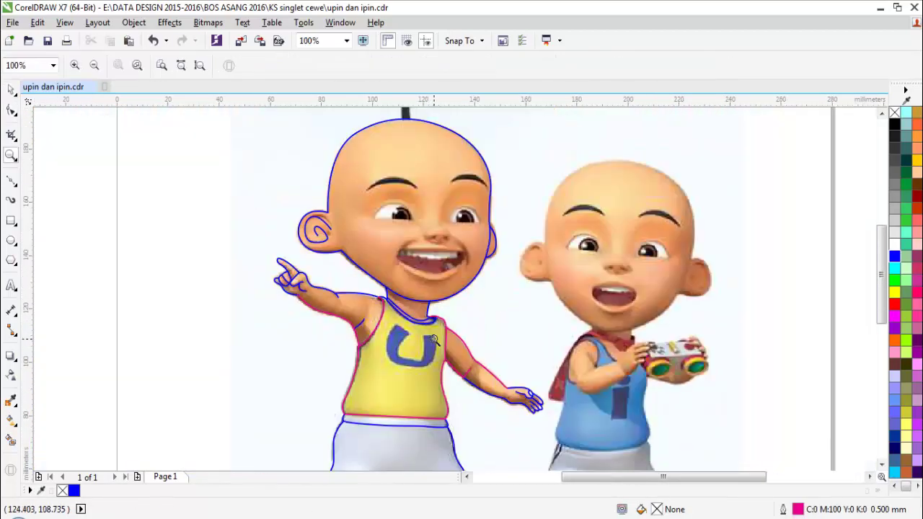
{"action": "left_click_drag", "start_coordinate": [365, 303], "coordinate": [470, 343]}
{"action": "key", "text": "space"}
{"action": "scroll", "coordinate": [647, 250], "scroll_direction": "up", "scroll_amount": 1}
{"action": "left_click", "coordinate": [614, 250]}
{"action": "left_click", "coordinate": [566, 271], "text": "shift"}
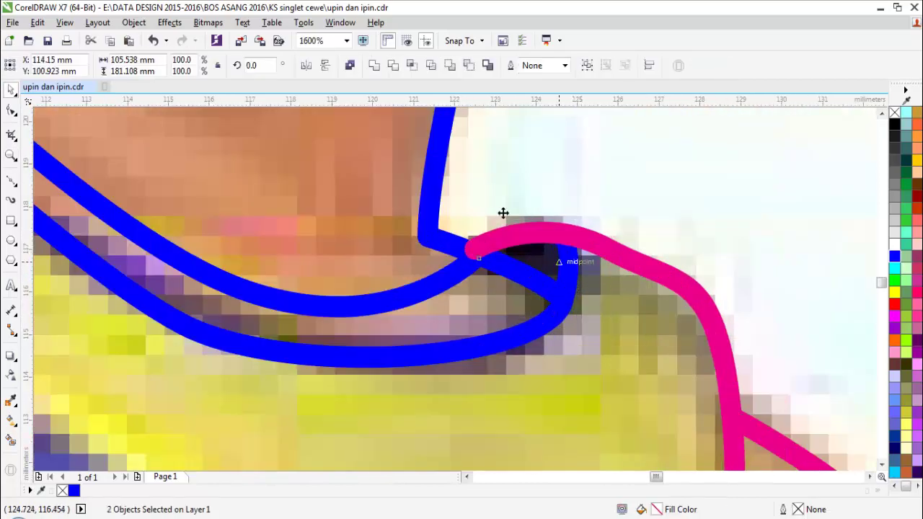
Step: Weld the selected pink collar and shoulder line to the blue body outline
{"action": "left_click", "coordinate": [376, 70]}
{"action": "scroll", "coordinate": [405, 232], "scroll_direction": "down", "scroll_amount": 3}
{"action": "left_click", "coordinate": [437, 303]}
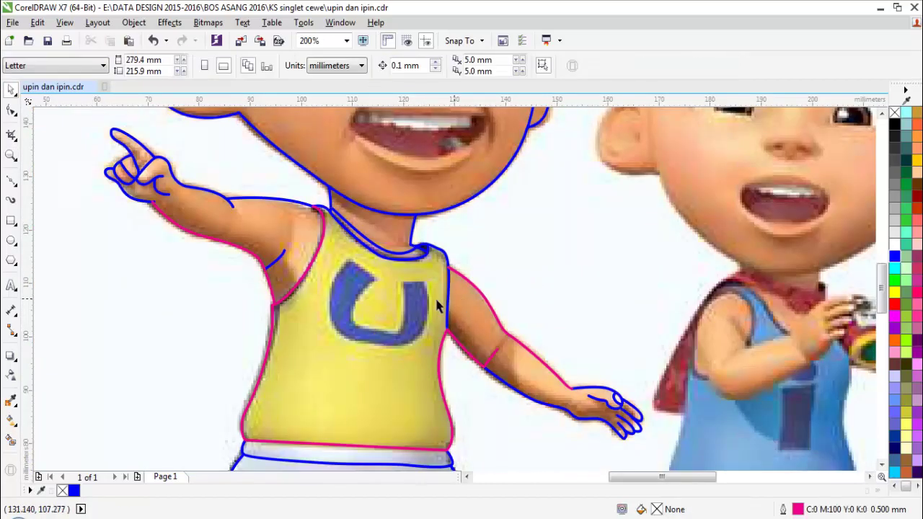
Step: Try to weld the five pink shirt and arm outlines together
{"action": "scroll", "coordinate": [437, 303], "scroll_direction": "down", "scroll_amount": 1}
{"action": "left_click_drag", "start_coordinate": [189, 238], "coordinate": [469, 434]}
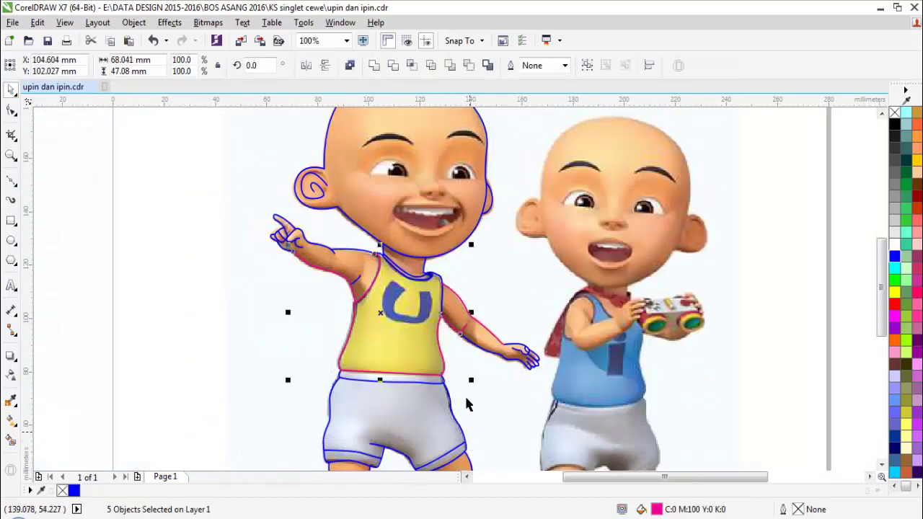
{"action": "left_click", "coordinate": [374, 65]}
{"action": "scroll", "coordinate": [519, 324], "scroll_direction": "up", "scroll_amount": 4}
{"action": "key", "text": "Escape"}
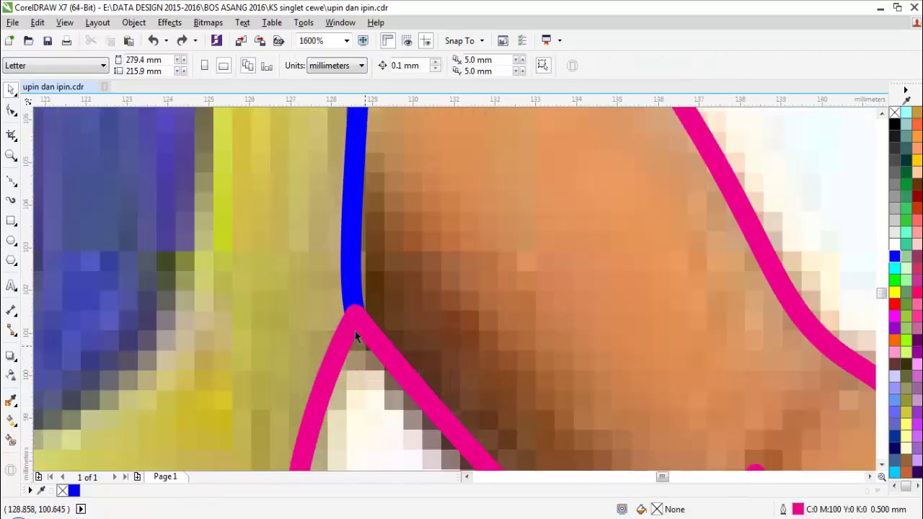
Step: Reshape the shirt curve's corner node beside the lowered arm so it overlaps the adjoining outlines cleanly
{"action": "key", "text": "F10"}
{"action": "left_click", "coordinate": [356, 335]}
{"action": "scroll", "coordinate": [350, 370], "scroll_direction": "up", "scroll_amount": 2}
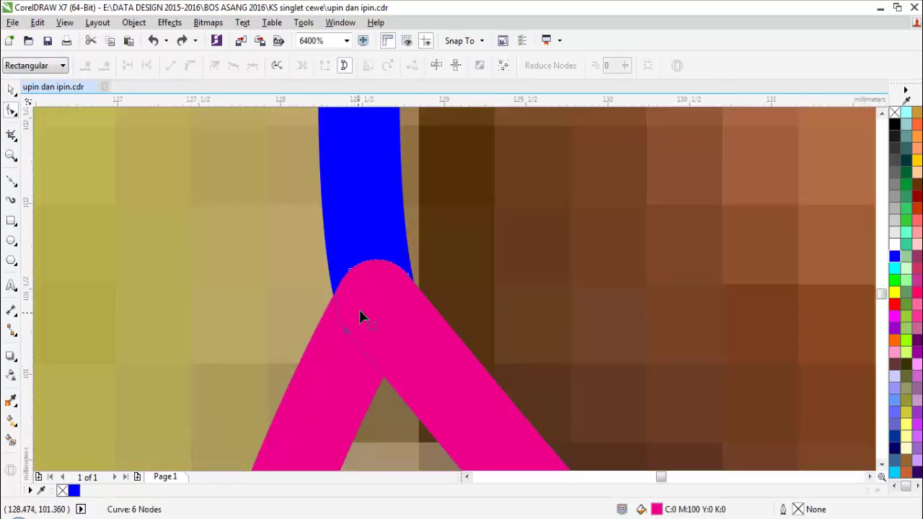
{"action": "left_click", "coordinate": [354, 402]}
{"action": "scroll", "coordinate": [354, 346], "scroll_direction": "up", "scroll_amount": 1}
{"action": "left_click", "coordinate": [439, 351]}
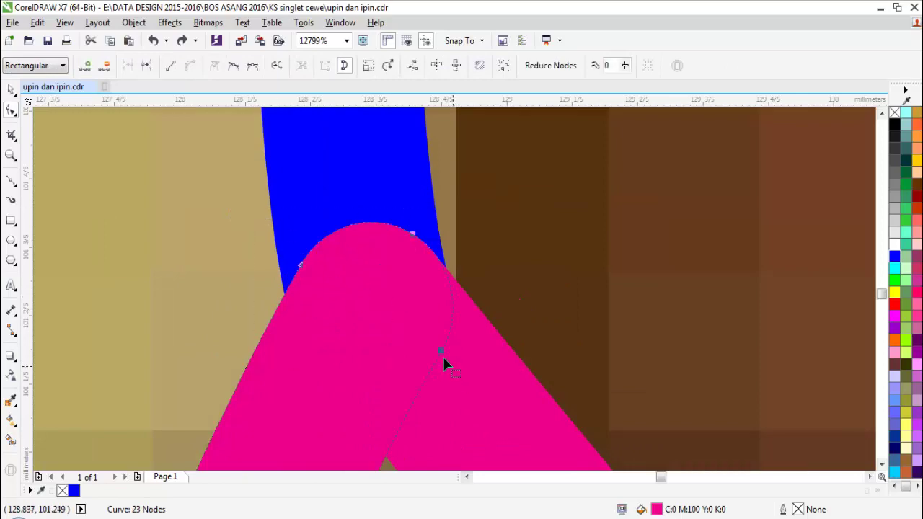
{"action": "left_click_drag", "start_coordinate": [440, 353], "coordinate": [429, 380]}
{"action": "scroll", "coordinate": [402, 361], "scroll_direction": "down", "scroll_amount": 8}
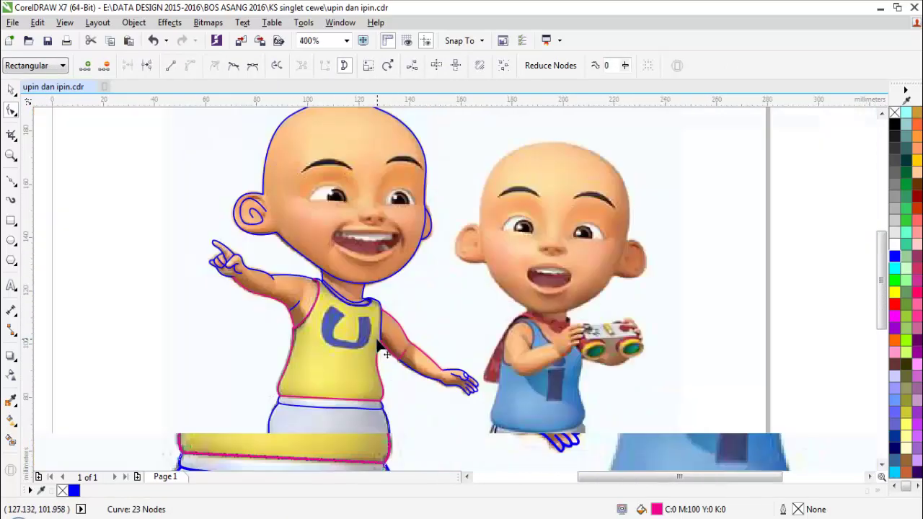
Step: Try to weld the pink shirt and arm outlines after the node adjustment, and undo the weld
{"action": "key", "text": "space"}
{"action": "left_click_drag", "start_coordinate": [223, 209], "coordinate": [528, 393]}
{"action": "left_click", "coordinate": [374, 66]}
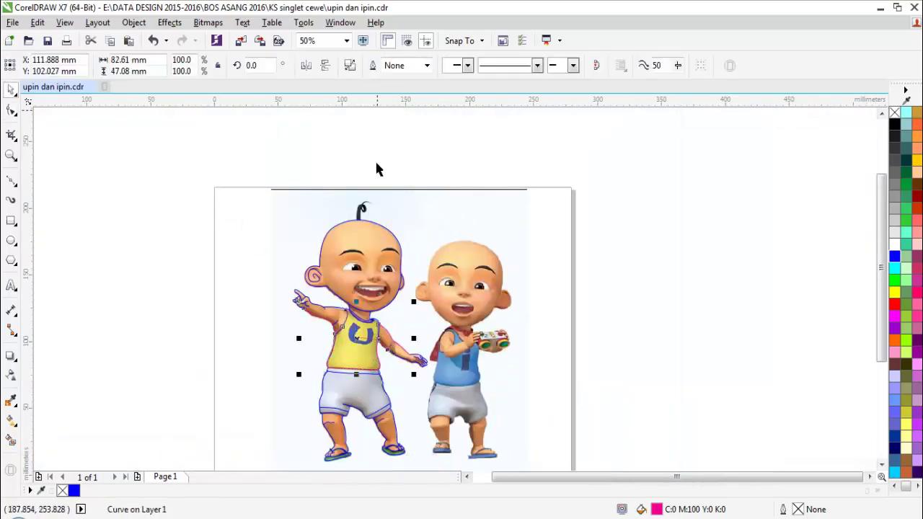
{"action": "scroll", "coordinate": [376, 339], "scroll_direction": "up", "scroll_amount": 3}
{"action": "scroll", "coordinate": [316, 333], "scroll_direction": "down", "scroll_amount": 2}
{"action": "key", "text": "ctrl+z"}
Step: Move the shirt curve's corner node at the pointing arm's armpit inward under the crossing outlines
{"action": "key", "text": "F2"}
{"action": "left_click_drag", "start_coordinate": [230, 318], "coordinate": [301, 337]}
{"action": "key", "text": "Escape"}
{"action": "scroll", "coordinate": [277, 215], "scroll_direction": "up", "scroll_amount": 1}
{"action": "left_click", "coordinate": [277, 215]}
{"action": "key", "text": "F10"}
{"action": "scroll", "coordinate": [265, 205], "scroll_direction": "up", "scroll_amount": 1}
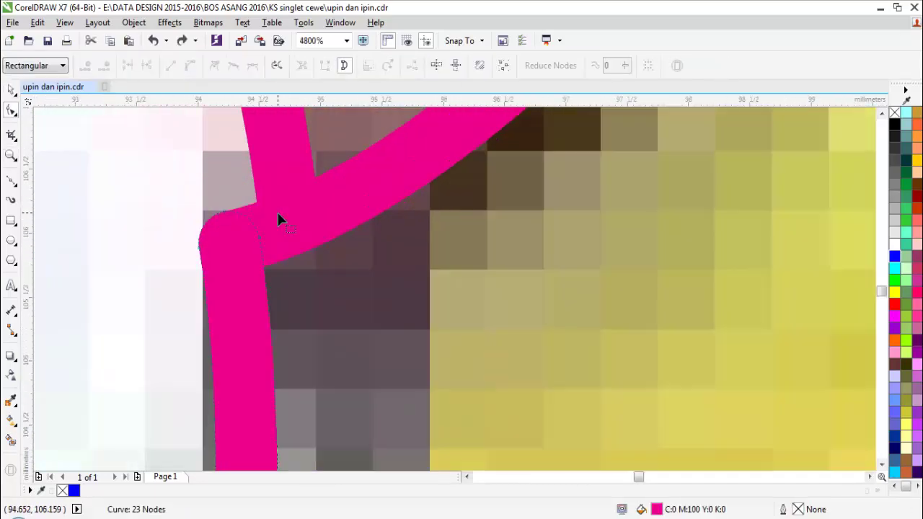
{"action": "left_click", "coordinate": [275, 165]}
{"action": "left_click_drag", "start_coordinate": [218, 194], "coordinate": [272, 276]}
{"action": "left_click_drag", "start_coordinate": [260, 241], "coordinate": [280, 248]}
{"action": "scroll", "coordinate": [277, 256], "scroll_direction": "down", "scroll_amount": 6}
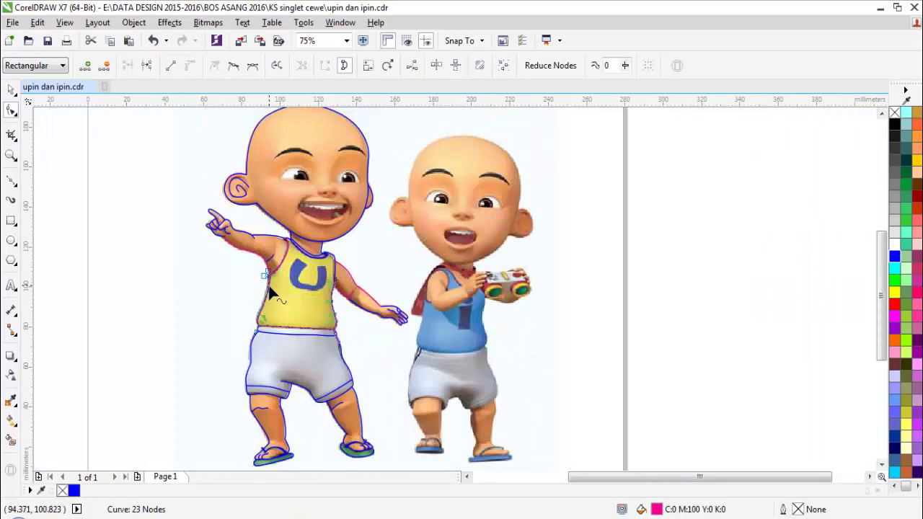
Step: Weld the six pink shirt and arm outlines together, and weld the result to the blue body outline
{"action": "key", "text": "space"}
{"action": "left_click_drag", "start_coordinate": [130, 169], "coordinate": [445, 366]}
{"action": "left_click", "coordinate": [304, 240]}
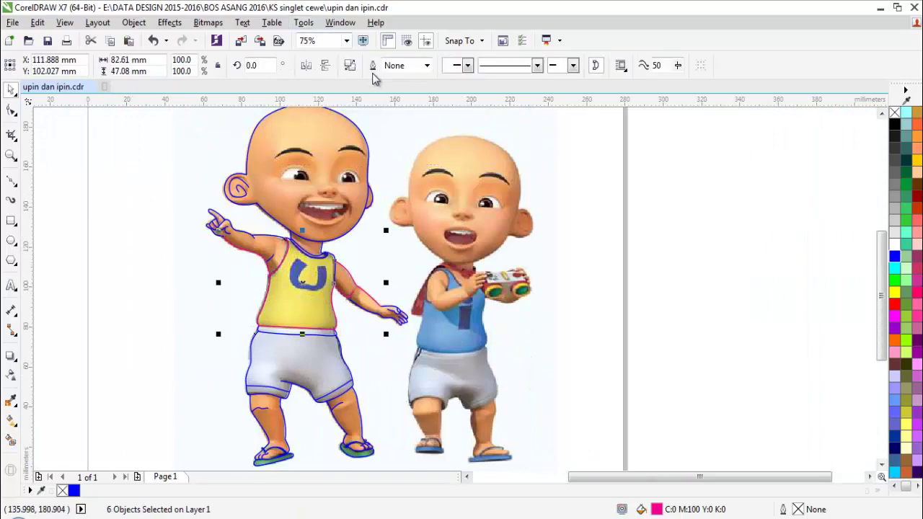
{"action": "scroll", "coordinate": [307, 242], "scroll_direction": "up", "scroll_amount": 2}
{"action": "left_click", "coordinate": [273, 263], "text": "shift"}
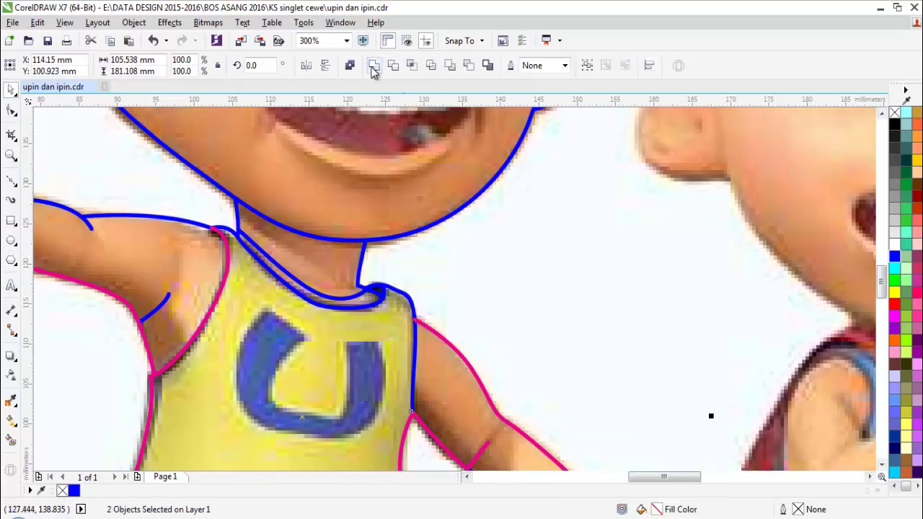
{"action": "left_click", "coordinate": [373, 68]}
{"action": "left_click", "coordinate": [469, 241]}
Step: Examine the welded blue outline around the head, arms, shirt and shorts
{"action": "scroll", "coordinate": [460, 265], "scroll_direction": "down", "scroll_amount": 2}
{"action": "key", "text": "z"}
{"action": "left_click", "coordinate": [438, 295]}
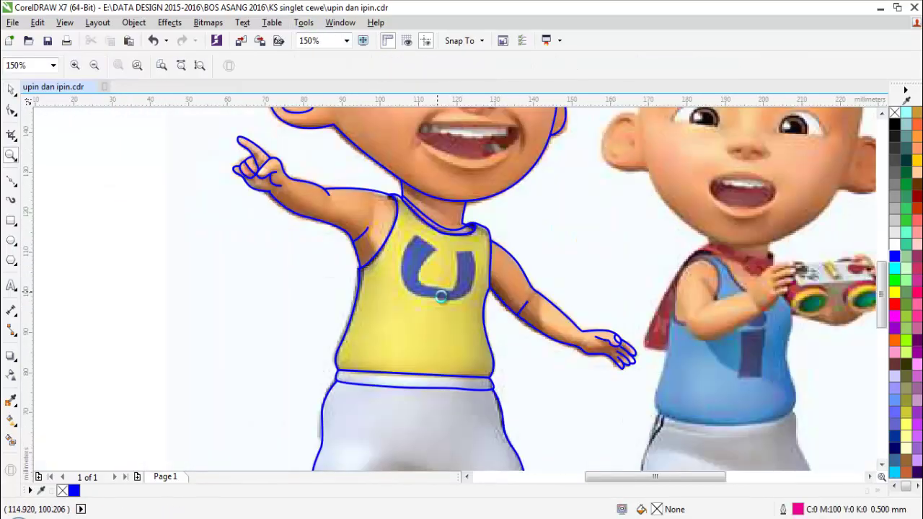
{"action": "scroll", "coordinate": [439, 277], "scroll_direction": "down", "scroll_amount": 1}
{"action": "left_click_drag", "start_coordinate": [306, 187], "coordinate": [555, 275]}
{"action": "scroll", "coordinate": [519, 293], "scroll_direction": "down", "scroll_amount": 1}
{"action": "key", "text": "F2"}
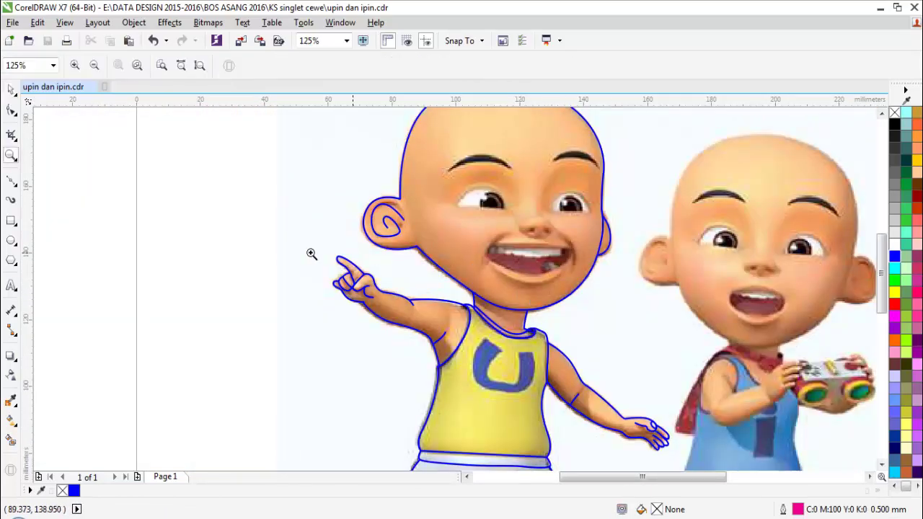
{"action": "left_click", "coordinate": [510, 319]}
{"action": "scroll", "coordinate": [672, 365], "scroll_direction": "down", "scroll_amount": 5}
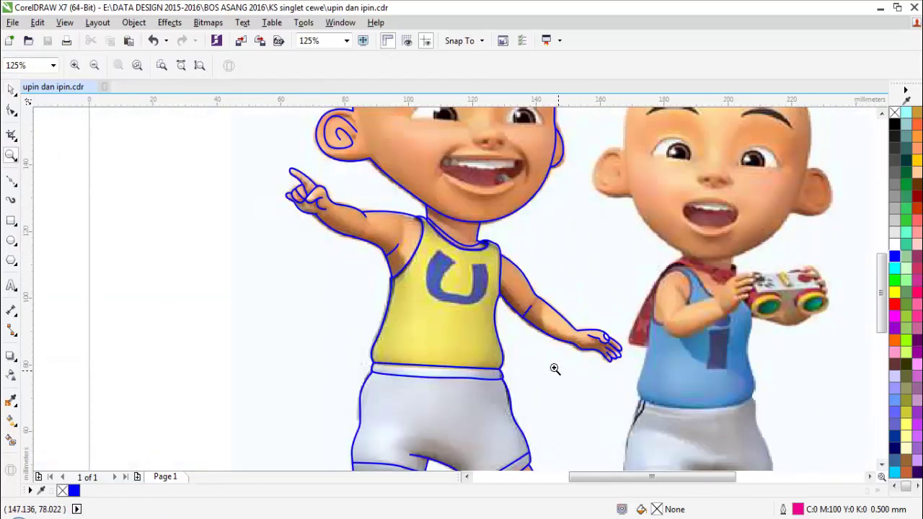
{"action": "scroll", "coordinate": [561, 370], "scroll_direction": "up", "scroll_amount": 4}
Step: Set the default outline width for new objects to 0.2 mm
{"action": "key", "text": "space"}
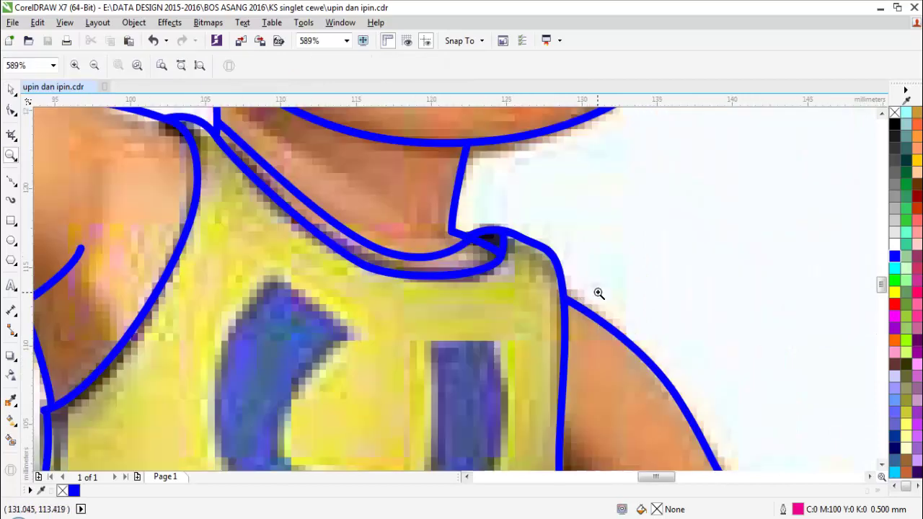
{"action": "scroll", "coordinate": [504, 264], "scroll_direction": "up", "scroll_amount": 4}
{"action": "key", "text": "F12"}
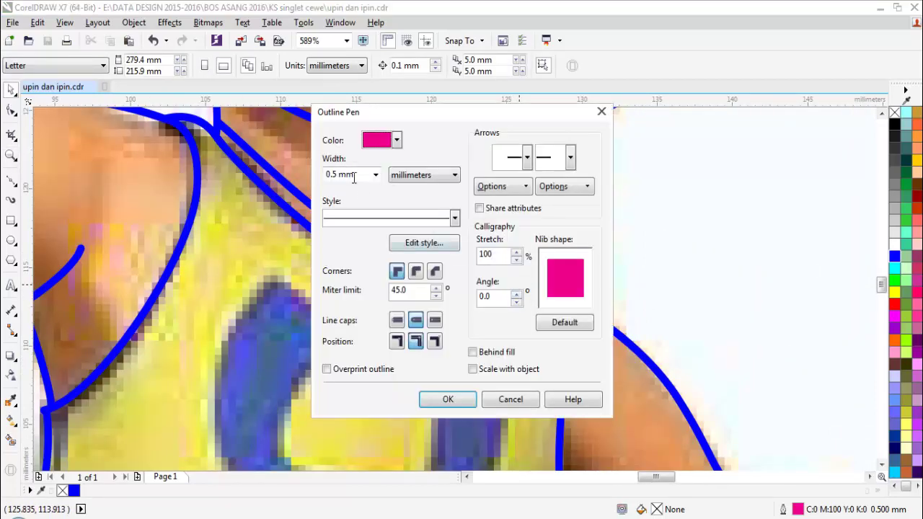
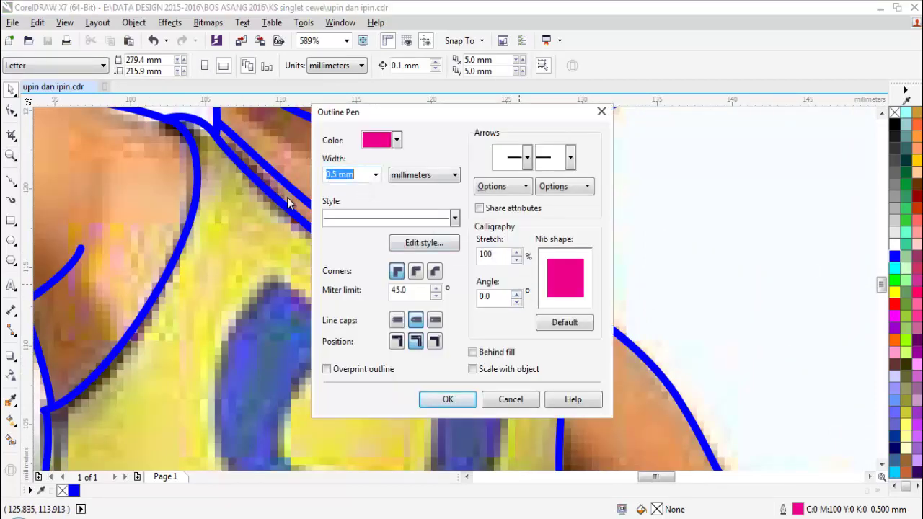
{"action": "left_click", "coordinate": [374, 174]}
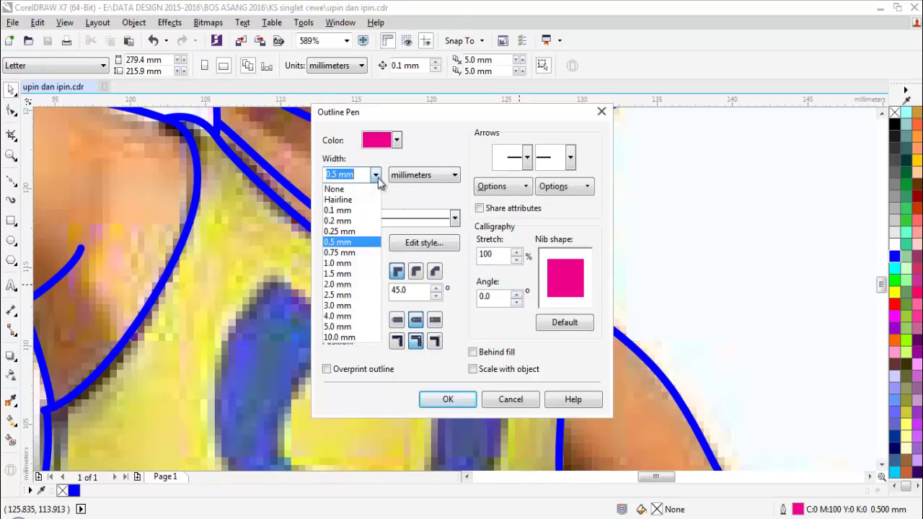
{"action": "left_click", "coordinate": [339, 219]}
{"action": "left_click", "coordinate": [445, 399]}
Step: Trace the slanted end and inner edge of the U logo on the yellow shirt with a Bézier curve
{"action": "scroll", "coordinate": [447, 346], "scroll_direction": "down", "scroll_amount": 3}
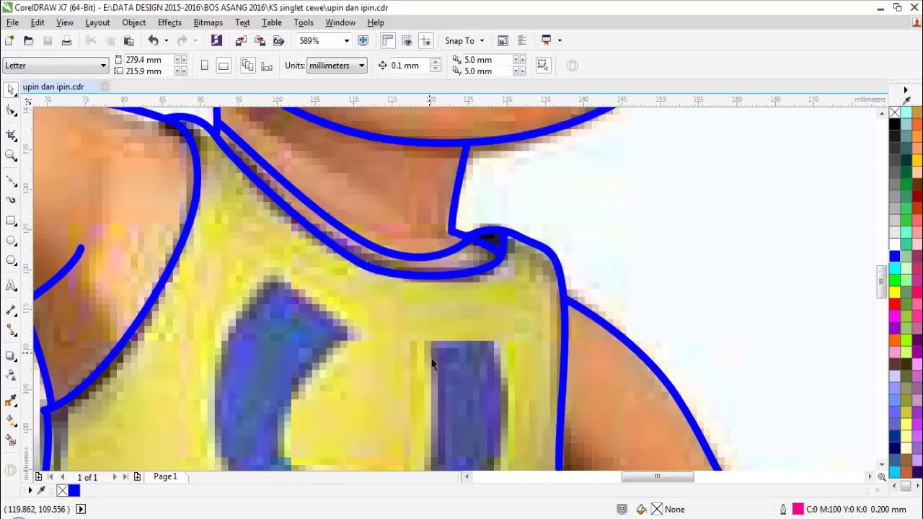
{"action": "scroll", "coordinate": [505, 324], "scroll_direction": "up", "scroll_amount": 4}
{"action": "key", "text": "F10"}
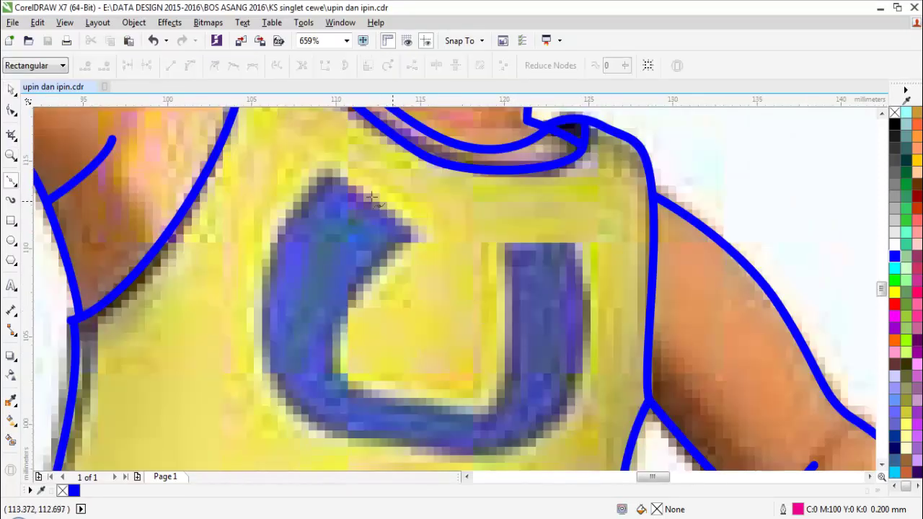
{"action": "left_click", "coordinate": [407, 234]}
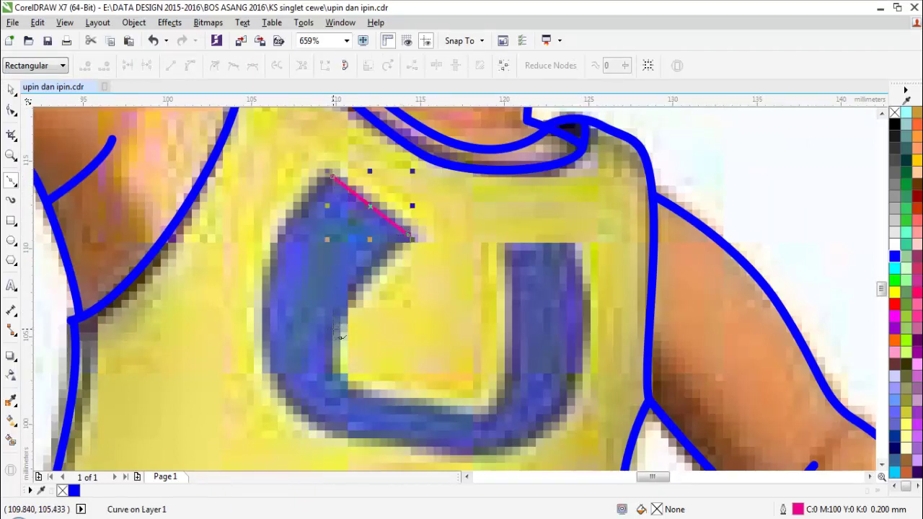
{"action": "left_click_drag", "start_coordinate": [327, 360], "coordinate": [338, 398]}
{"action": "left_click_drag", "start_coordinate": [471, 416], "coordinate": [497, 410]}
{"action": "left_click_drag", "start_coordinate": [510, 368], "coordinate": [510, 338]}
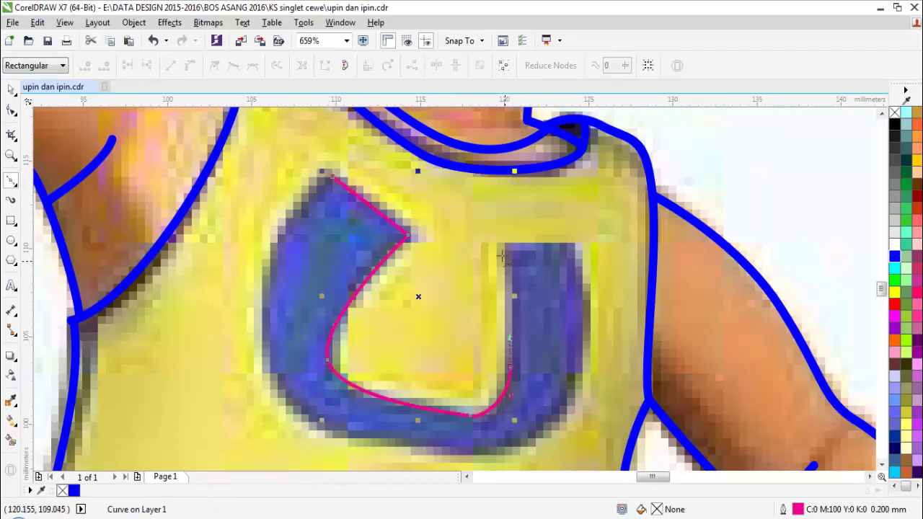
Step: Close the U logo curve along its straight end and outer edge, and fill it with blue
{"action": "left_click", "coordinate": [575, 249]}
{"action": "left_click", "coordinate": [565, 409]}
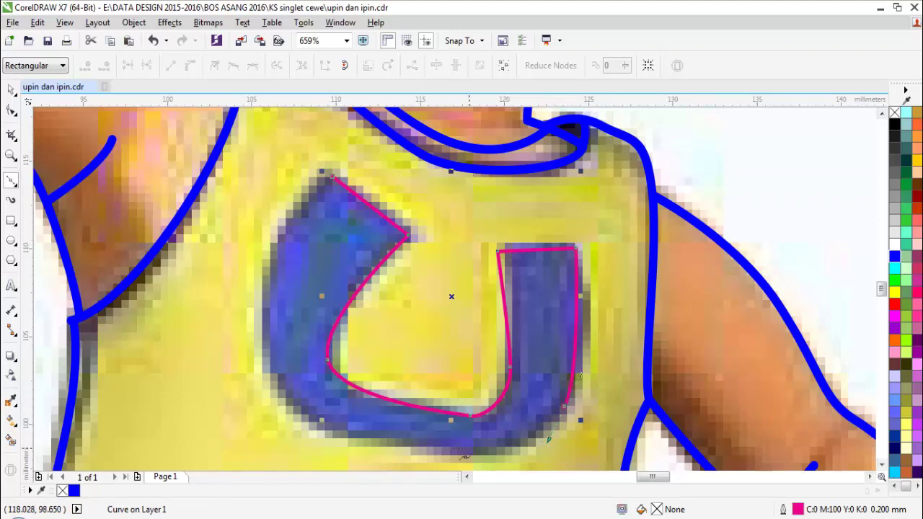
{"action": "left_click_drag", "start_coordinate": [440, 445], "coordinate": [363, 431]}
{"action": "left_click_drag", "start_coordinate": [269, 363], "coordinate": [244, 278]}
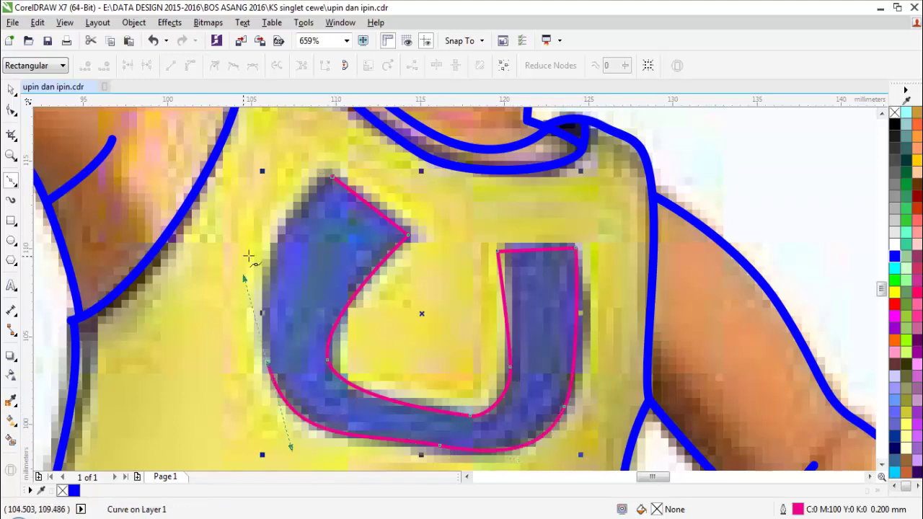
{"action": "left_click", "coordinate": [332, 177]}
{"action": "key", "text": "space"}
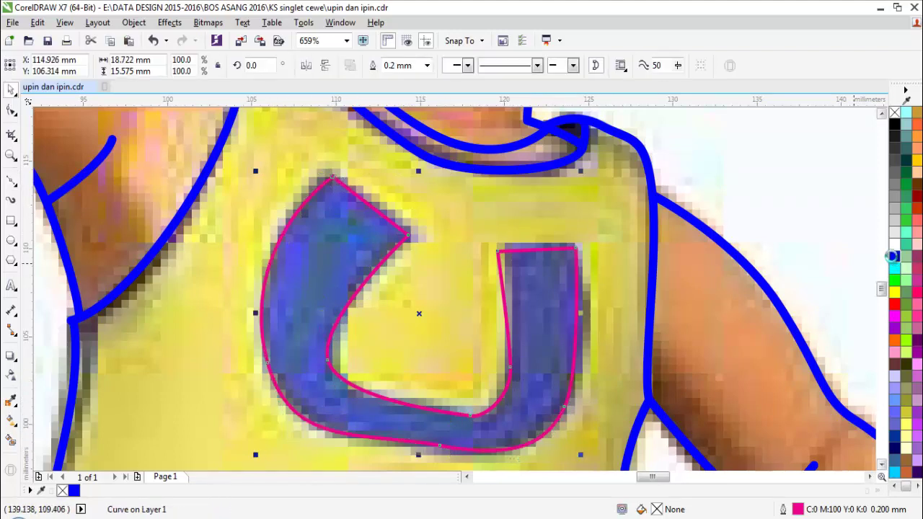
{"action": "left_click", "coordinate": [894, 256]}
Step: Review the filled U logo against the whole traced character
{"action": "key", "text": "F3"}
{"action": "key", "text": "Escape"}
{"action": "key", "text": "F3"}
{"action": "key", "text": "z"}
{"action": "left_click_drag", "start_coordinate": [301, 214], "coordinate": [433, 289]}
{"action": "key", "text": "F3"}
{"action": "key", "text": "F3"}
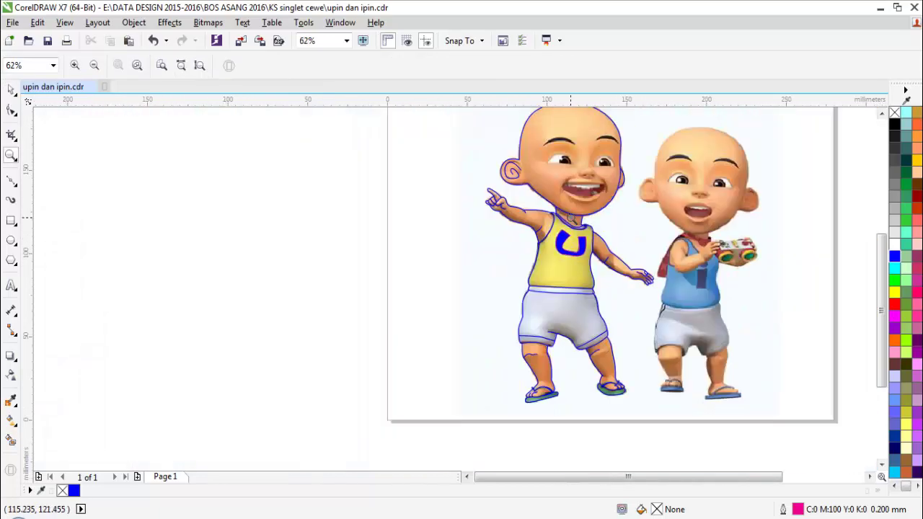
{"action": "left_click_drag", "start_coordinate": [767, 208], "coordinate": [770, 210]}
{"action": "key", "text": "space"}
{"action": "key", "text": "F2"}
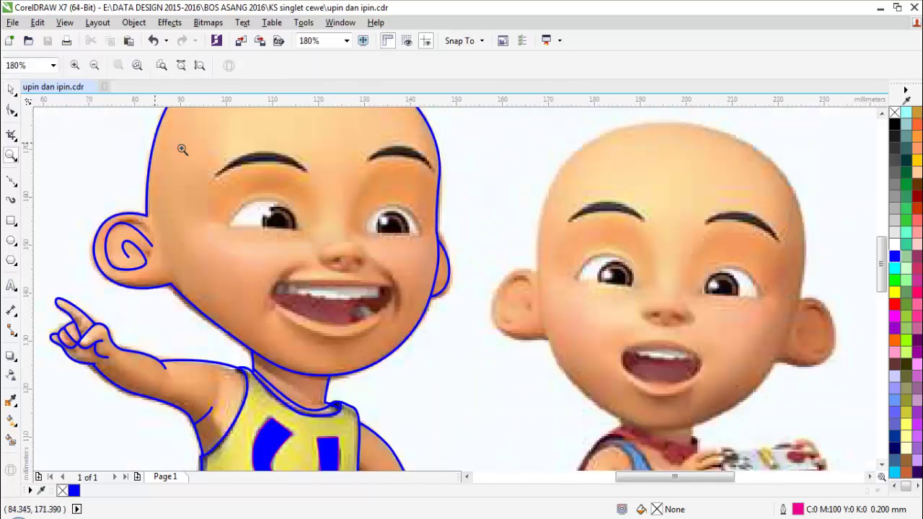
Step: Trace the left eyebrow of the character in the yellow shirt as a closed crescent curve
{"action": "left_click_drag", "start_coordinate": [179, 147], "coordinate": [562, 254]}
{"action": "scroll", "coordinate": [405, 295], "scroll_direction": "down", "scroll_amount": 1}
{"action": "key", "text": "F2"}
{"action": "left_click_drag", "start_coordinate": [219, 253], "coordinate": [506, 303]}
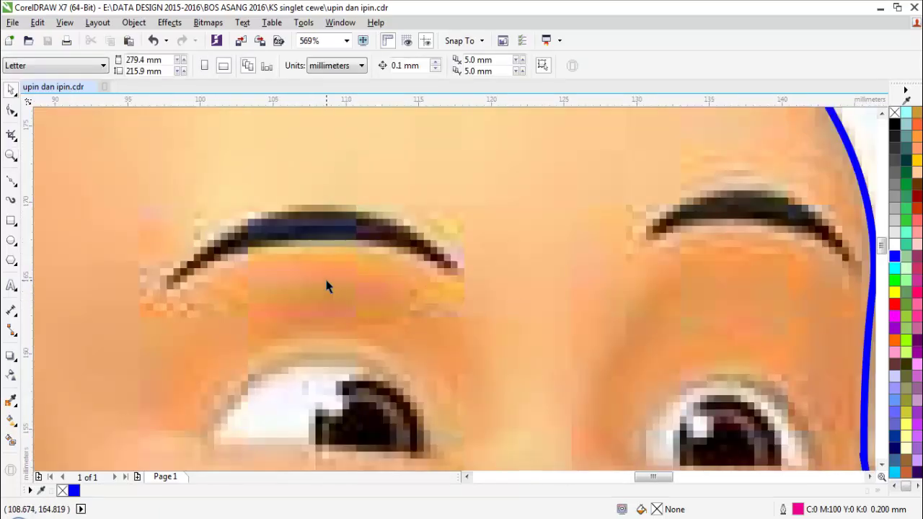
{"action": "key", "text": "F5"}
{"action": "scroll", "coordinate": [288, 274], "scroll_direction": "up", "scroll_amount": 1}
{"action": "key", "text": "F5"}
{"action": "scroll", "coordinate": [220, 303], "scroll_direction": "down", "scroll_amount": 2}
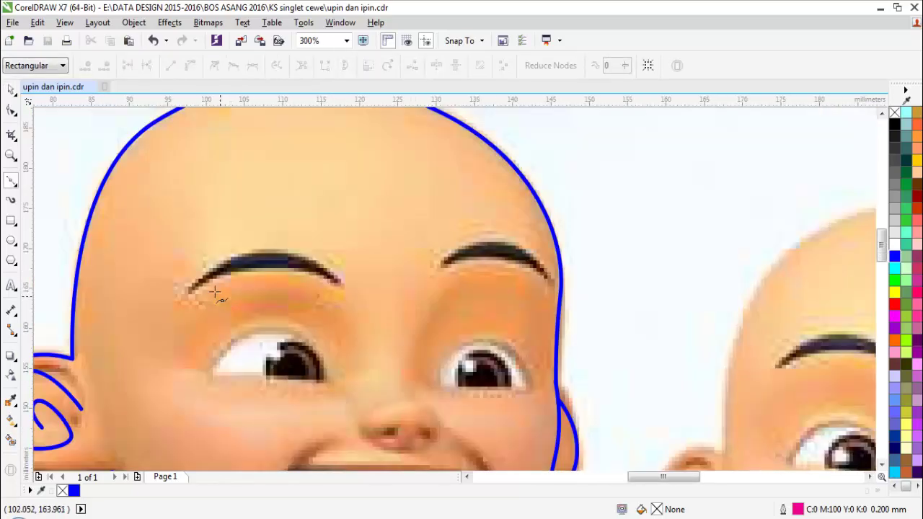
{"action": "scroll", "coordinate": [217, 291], "scroll_direction": "up", "scroll_amount": 1}
{"action": "left_click", "coordinate": [173, 302]}
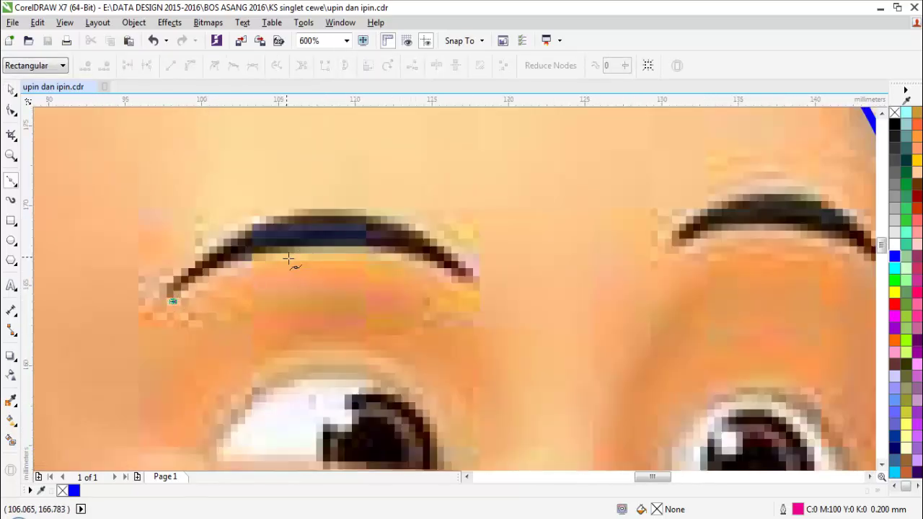
{"action": "left_click_drag", "start_coordinate": [312, 243], "coordinate": [424, 240]}
{"action": "left_click", "coordinate": [471, 277]}
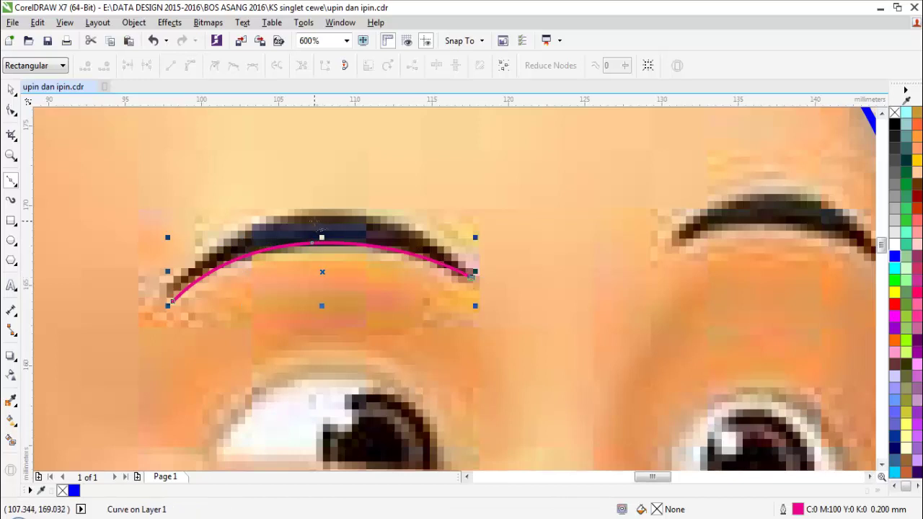
{"action": "left_click_drag", "start_coordinate": [304, 216], "coordinate": [214, 232]}
{"action": "left_click", "coordinate": [173, 302]}
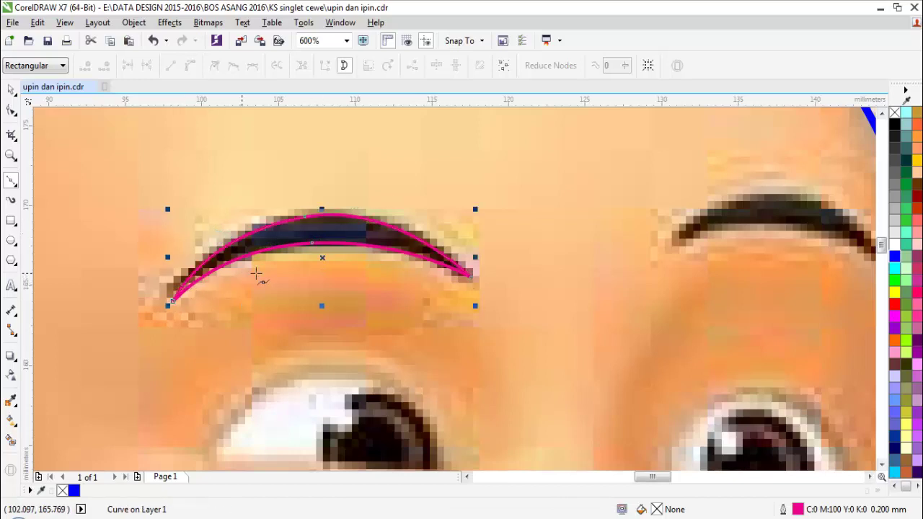
Step: Trace the same character's right eyebrow as a closed crescent curve
{"action": "scroll", "coordinate": [246, 273], "scroll_direction": "down", "scroll_amount": 1}
{"action": "scroll", "coordinate": [487, 240], "scroll_direction": "up", "scroll_amount": 1}
{"action": "left_click", "coordinate": [426, 287]}
{"action": "left_click_drag", "start_coordinate": [554, 258], "coordinate": [619, 262]}
{"action": "left_click", "coordinate": [653, 303]}
{"action": "left_click_drag", "start_coordinate": [539, 233], "coordinate": [479, 231]}
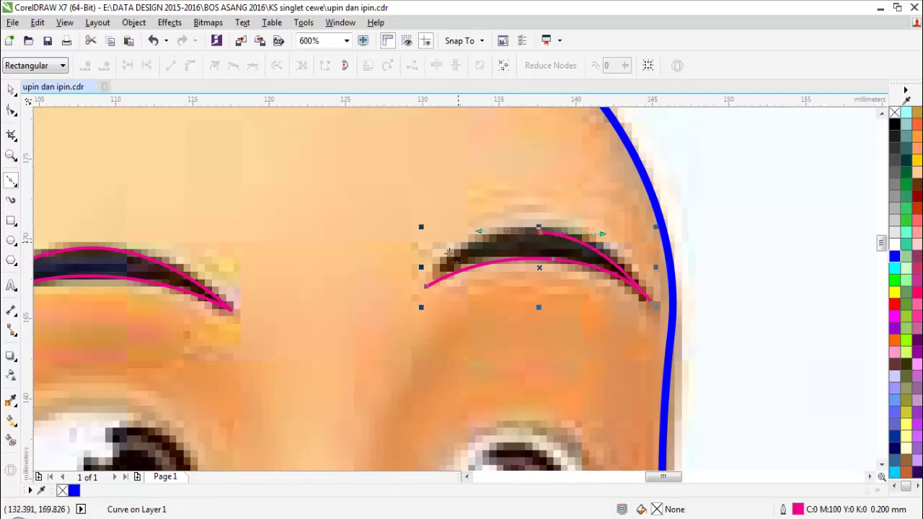
{"action": "left_click", "coordinate": [426, 287]}
Step: Select both traced eyebrows and fill them with magenta (#FF00FF)
{"action": "scroll", "coordinate": [415, 278], "scroll_direction": "down", "scroll_amount": 2}
{"action": "key", "text": "space"}
{"action": "left_click_drag", "start_coordinate": [545, 247], "coordinate": [270, 310]}
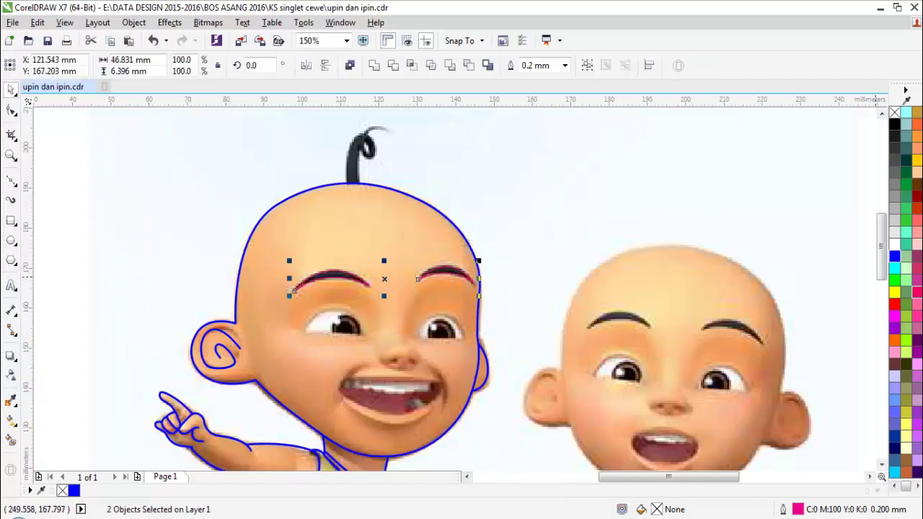
{"action": "left_click", "coordinate": [894, 319]}
{"action": "scroll", "coordinate": [382, 309], "scroll_direction": "up", "scroll_amount": 2}
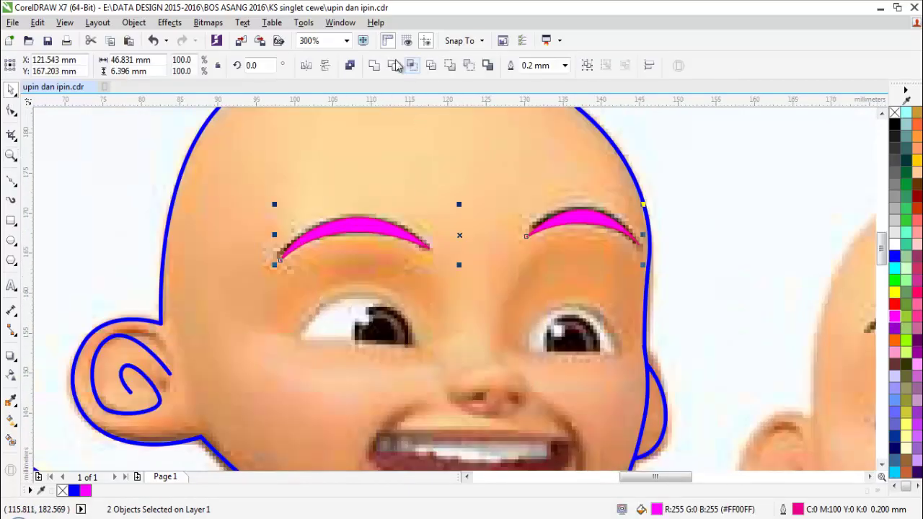
Step: Trace the left eye of the character in the yellow shirt as a closed dome-shaped curve about 15 mm wide and 6.3 mm high
{"action": "left_click", "coordinate": [505, 265]}
{"action": "scroll", "coordinate": [504, 264], "scroll_direction": "down", "scroll_amount": 3}
{"action": "scroll", "coordinate": [535, 309], "scroll_direction": "up", "scroll_amount": 4}
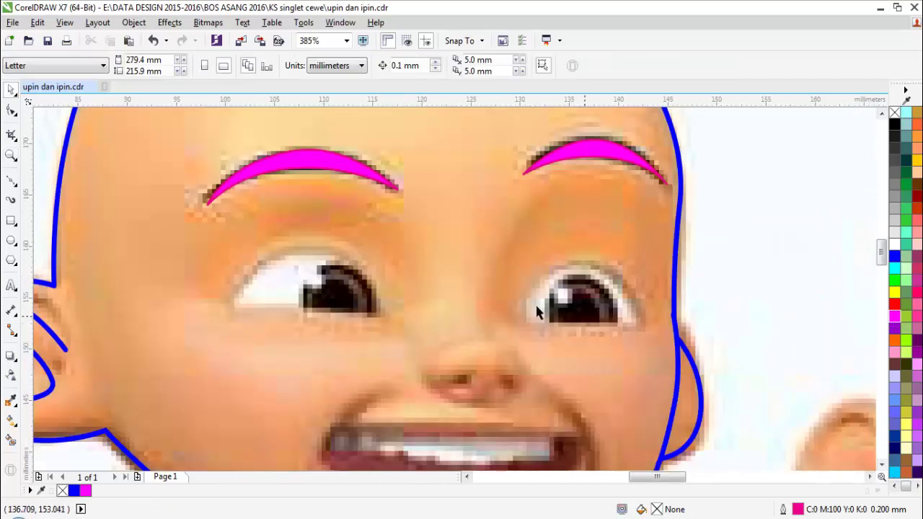
{"action": "key", "text": "z"}
{"action": "left_click_drag", "start_coordinate": [143, 222], "coordinate": [557, 366]}
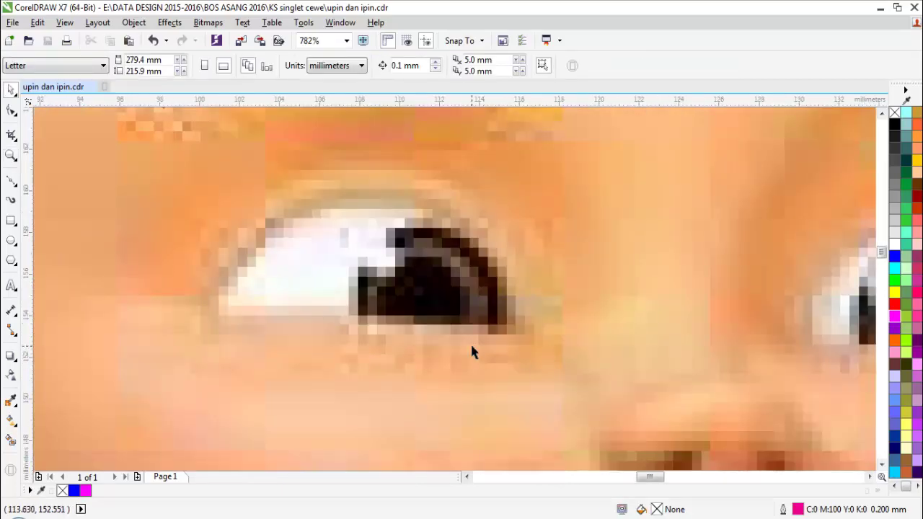
{"action": "scroll", "coordinate": [401, 278], "scroll_direction": "up", "scroll_amount": 2}
{"action": "scroll", "coordinate": [397, 295], "scroll_direction": "down", "scroll_amount": 2}
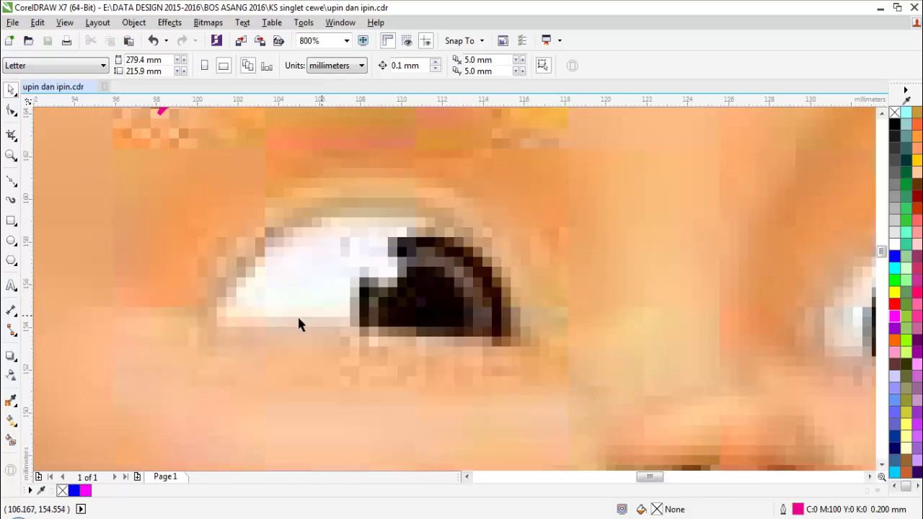
{"action": "key", "text": "F5"}
{"action": "left_click", "coordinate": [384, 336]}
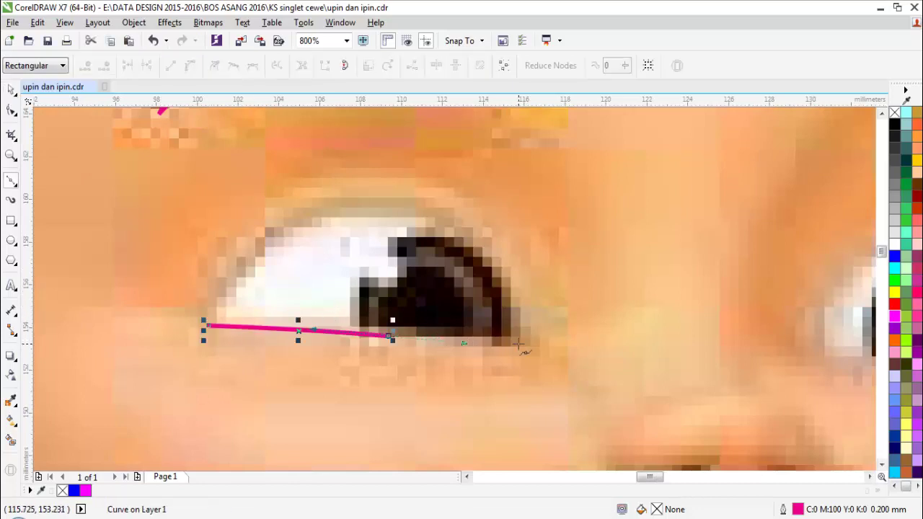
{"action": "left_click", "coordinate": [519, 344]}
{"action": "left_click_drag", "start_coordinate": [370, 209], "coordinate": [267, 207]}
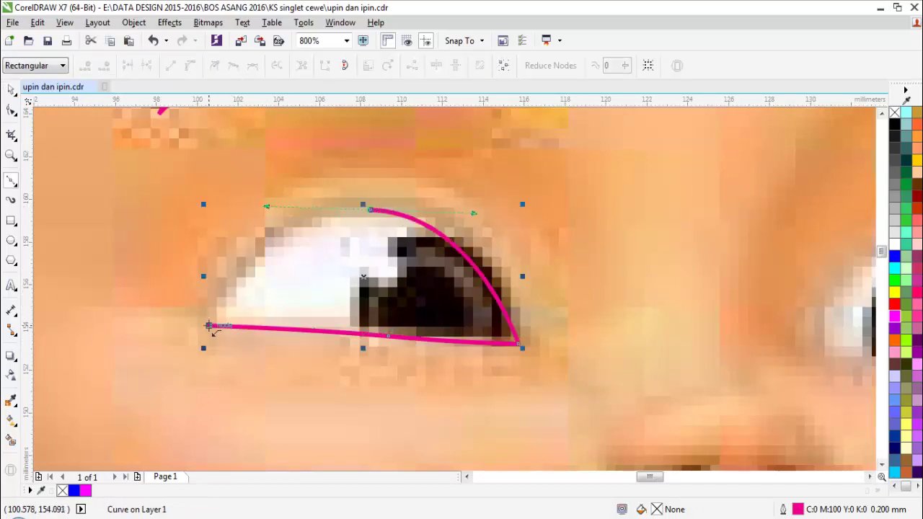
{"action": "left_click", "coordinate": [209, 326]}
{"action": "key", "text": "space"}
Step: Draw a highlight circle about 1.4 mm wide at the upper-left edge of the left eye's pupil and fill it white
{"action": "scroll", "coordinate": [417, 303], "scroll_direction": "up", "scroll_amount": 2}
{"action": "key", "text": "F7"}
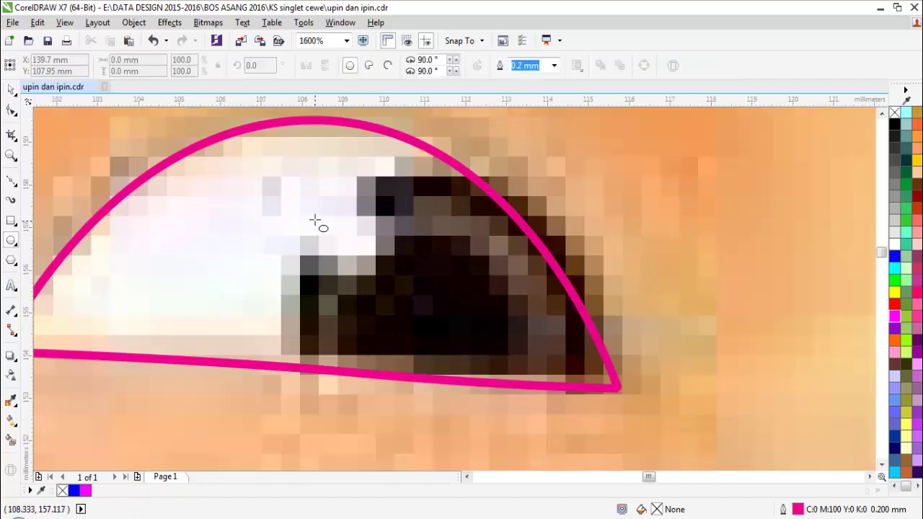
{"action": "left_click_drag", "start_coordinate": [315, 220], "coordinate": [369, 275]}
{"action": "left_click", "coordinate": [895, 243]}
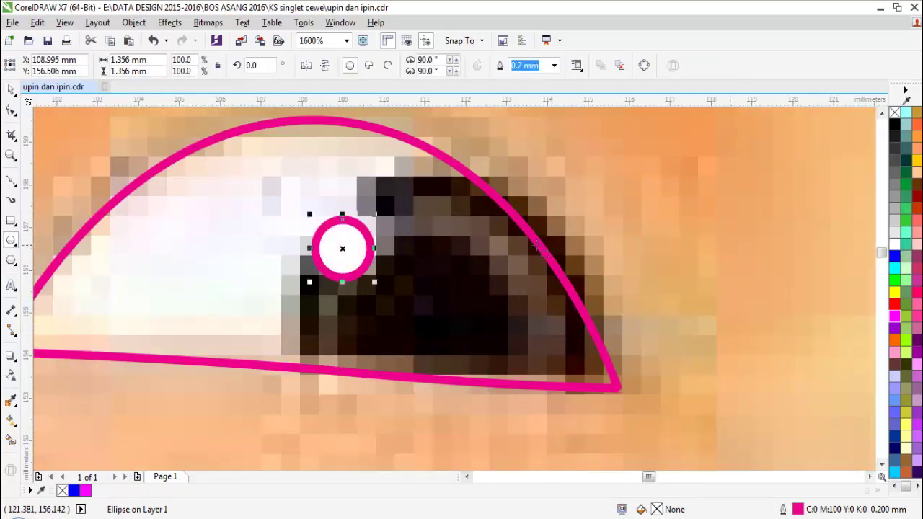
Step: Draw a pupil circle about 5 mm wide, fill it black, and bring the white highlight in front of it
{"action": "left_click_drag", "start_coordinate": [318, 226], "coordinate": [520, 451]}
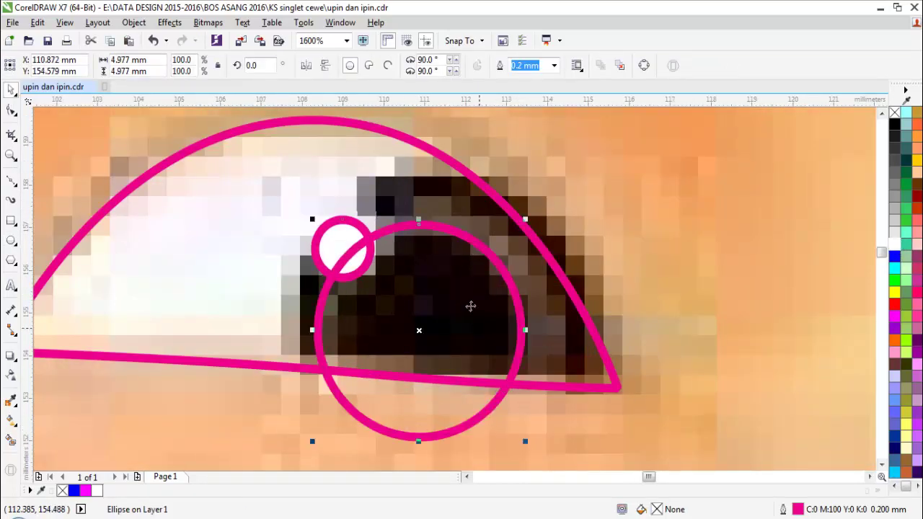
{"action": "key", "text": "space"}
{"action": "left_click", "coordinate": [895, 125]}
{"action": "left_click", "coordinate": [677, 164]}
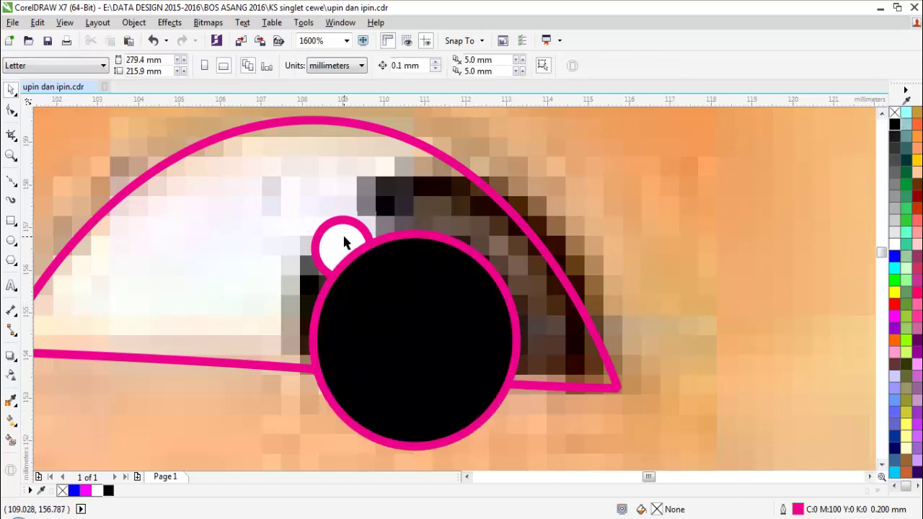
{"action": "left_click", "coordinate": [344, 239]}
{"action": "key", "text": "shift+Page_Up"}
{"action": "scroll", "coordinate": [421, 229], "scroll_direction": "down", "scroll_amount": 1}
{"action": "left_click", "coordinate": [565, 211]}
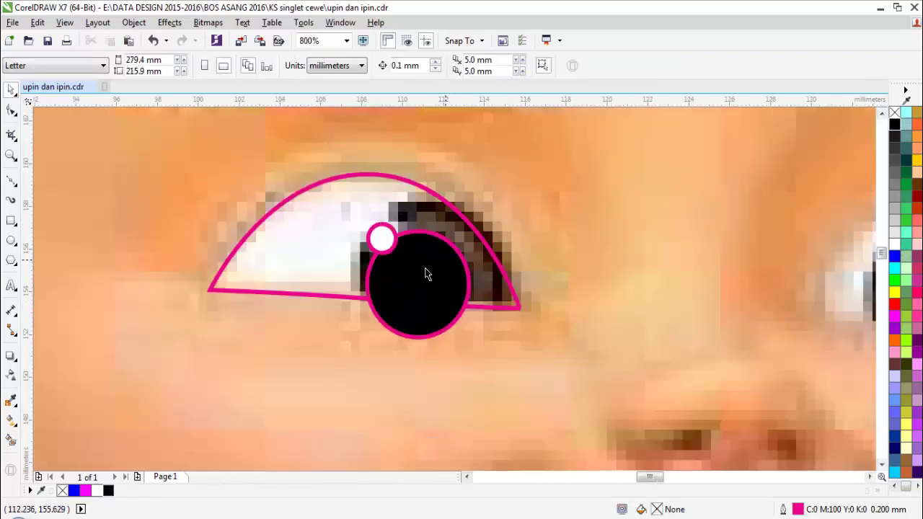
Step: Make an iris from an enlarged copy of the pupil about 7.4 mm wide, filled orange (#FF6600) with a 0.5 mm outline
{"action": "left_click", "coordinate": [426, 269]}
{"action": "left_click_drag", "start_coordinate": [472, 226], "coordinate": [505, 199]}
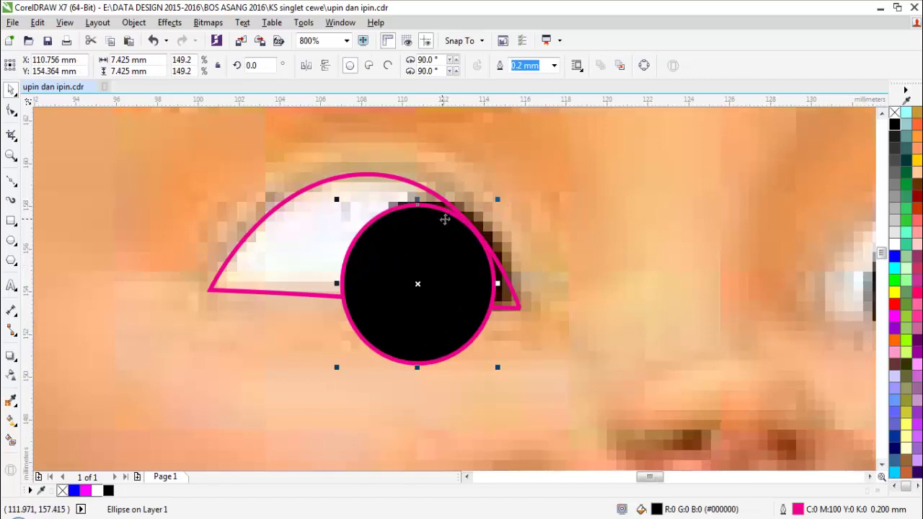
{"action": "left_click", "coordinate": [895, 341]}
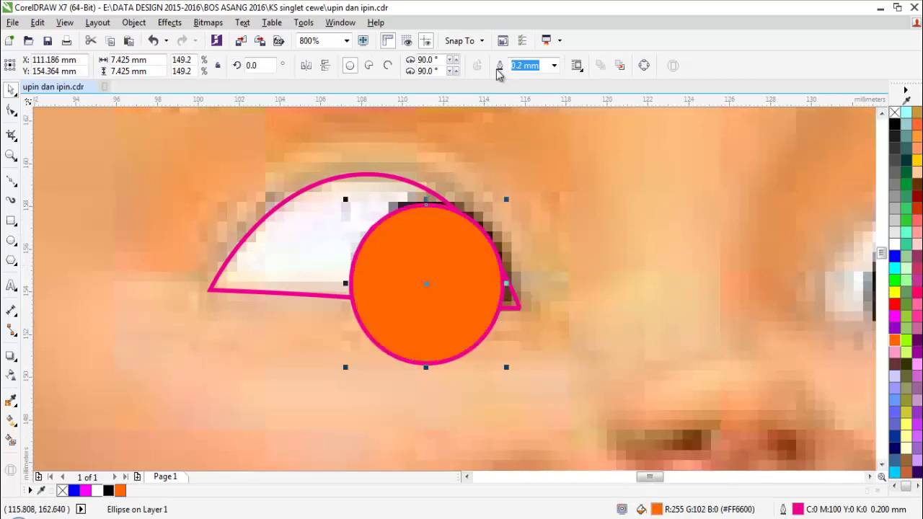
{"action": "left_click", "coordinate": [554, 65]}
{"action": "left_click", "coordinate": [536, 130]}
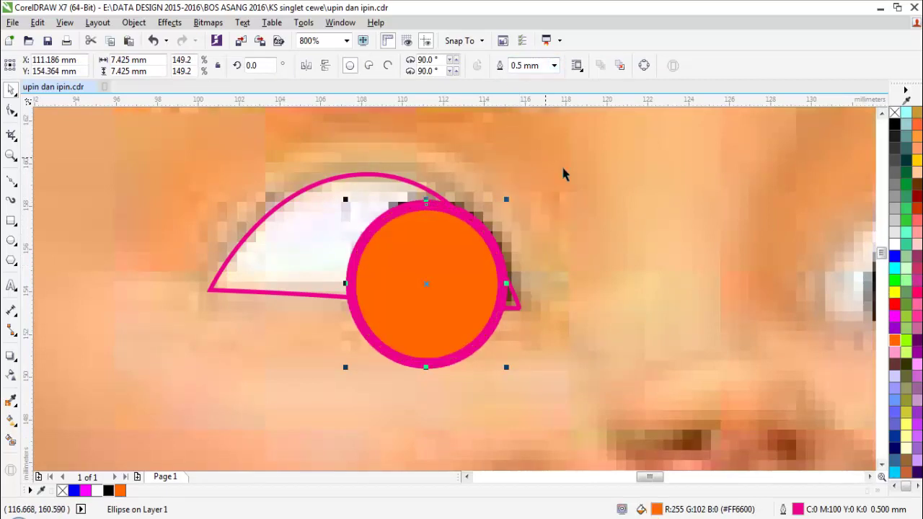
Step: Select the white highlight and the black pupil and bring them in front of the orange iris
{"action": "left_click_drag", "start_coordinate": [311, 293], "coordinate": [289, 308]}
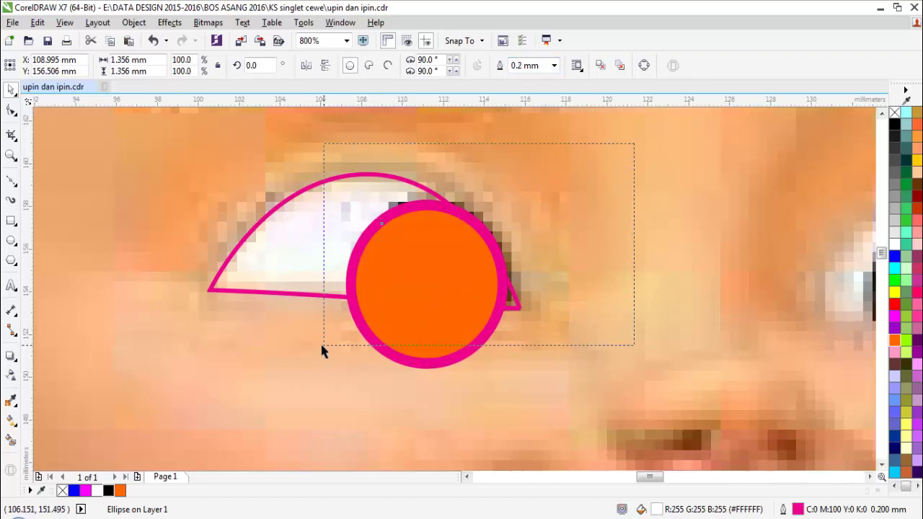
{"action": "left_click_drag", "start_coordinate": [321, 346], "coordinate": [318, 349]}
{"action": "key", "text": "shift+Page_Up"}
{"action": "scroll", "coordinate": [504, 240], "scroll_direction": "up", "scroll_amount": 1}
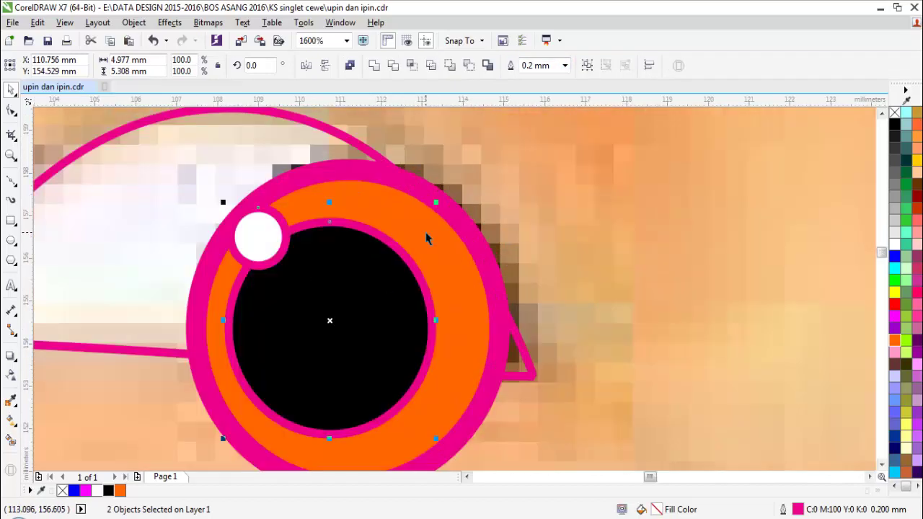
Step: Colour the orange iris's outline black and convert it to a separate object
{"action": "left_click", "coordinate": [427, 235]}
{"action": "right_click", "coordinate": [894, 124]}
{"action": "scroll", "coordinate": [545, 243], "scroll_direction": "down", "scroll_amount": 1}
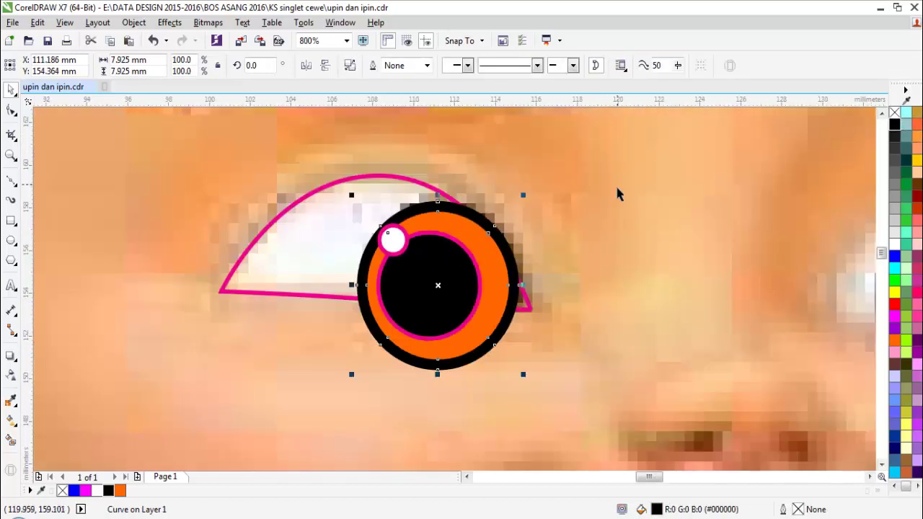
Step: Remove the outlines from the highlight, pupil, iris and black ring, and group these four objects
{"action": "left_click_drag", "start_coordinate": [418, 282], "coordinate": [689, 220]}
{"action": "key", "text": "ctrl+z"}
{"action": "right_click", "coordinate": [894, 112]}
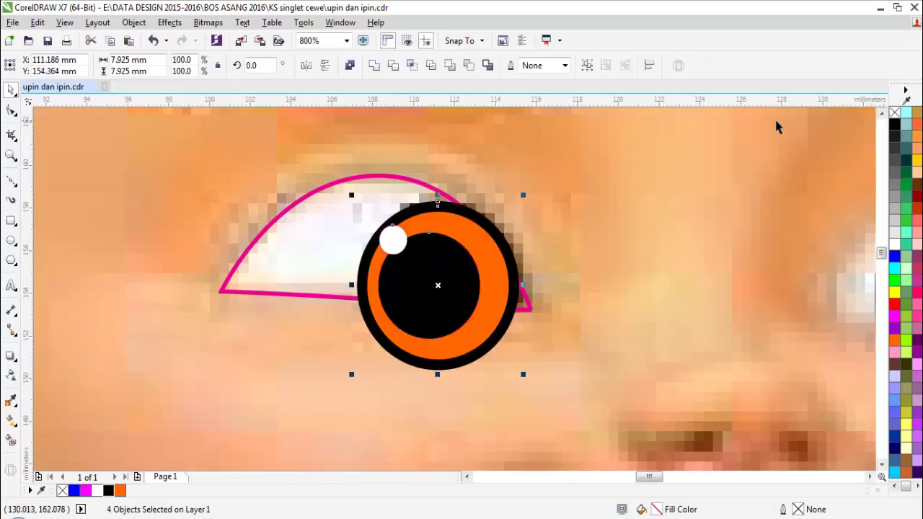
{"action": "left_click", "coordinate": [587, 65]}
{"action": "scroll", "coordinate": [555, 270], "scroll_direction": "down", "scroll_amount": 1}
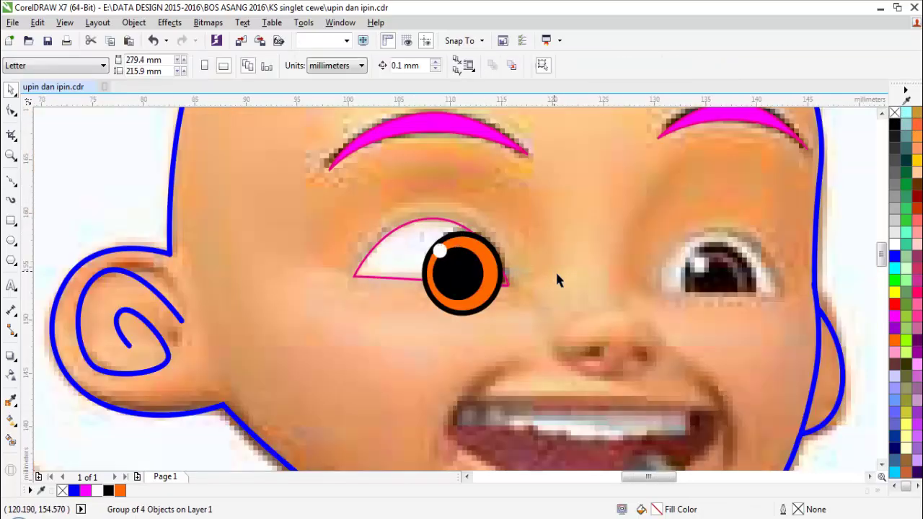
Step: Place a copy of the grouped eyeball beside the nose, below the right eye
{"action": "scroll", "coordinate": [546, 278], "scroll_direction": "up", "scroll_amount": 1}
{"action": "scroll", "coordinate": [545, 279], "scroll_direction": "down", "scroll_amount": 1}
{"action": "left_click_drag", "start_coordinate": [559, 352], "coordinate": [559, 353]}
{"action": "right_click", "coordinate": [559, 352]}
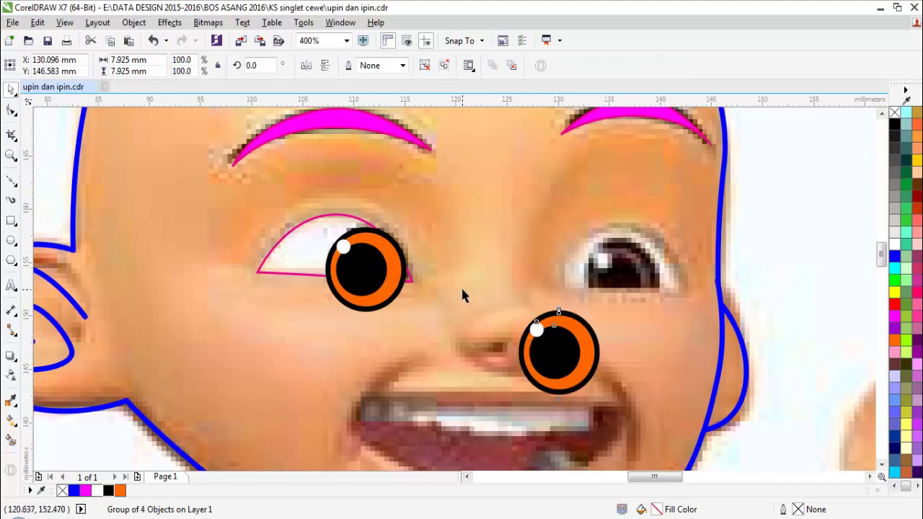
Step: PowerClip the original eyeball group inside the traced left eye outline
{"action": "left_click", "coordinate": [460, 287]}
{"action": "scroll", "coordinate": [375, 276], "scroll_direction": "up", "scroll_amount": 1}
{"action": "left_click", "coordinate": [409, 280]}
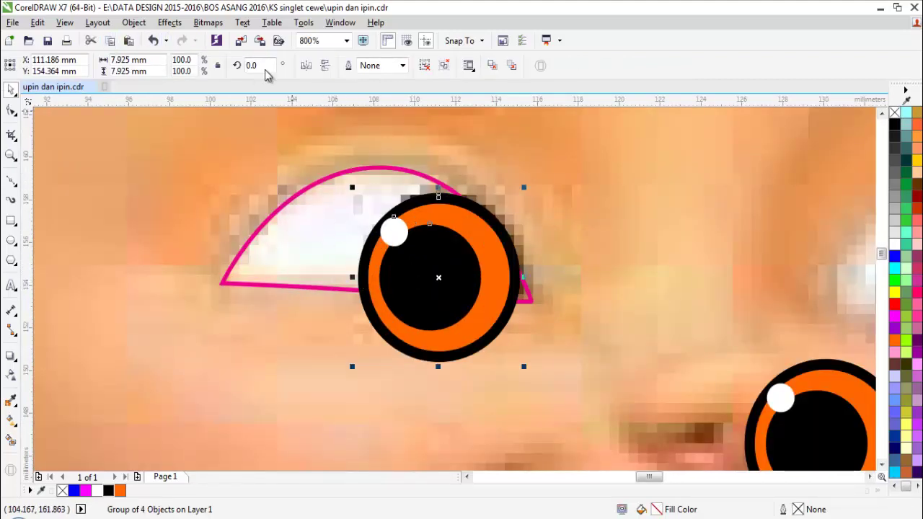
{"action": "left_click", "coordinate": [173, 23]}
{"action": "mouse_move", "coordinate": [133, 22]}
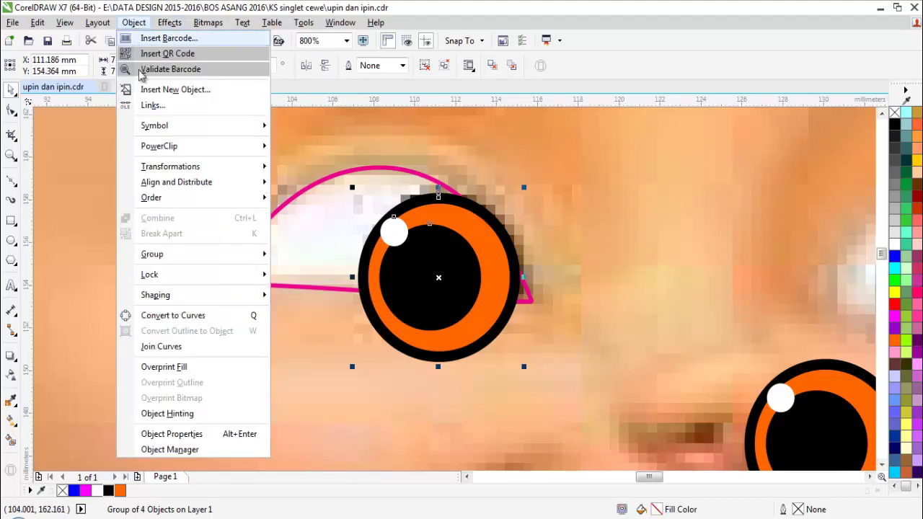
{"action": "mouse_move", "coordinate": [209, 146]}
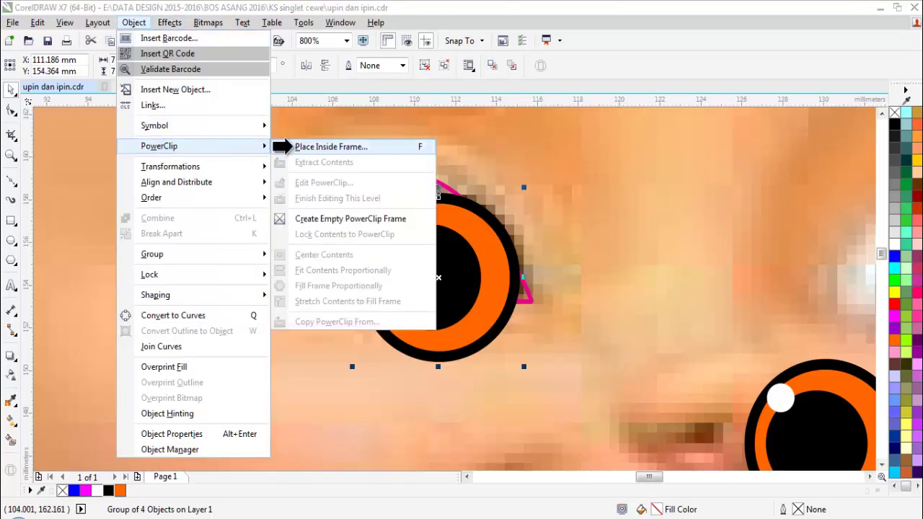
{"action": "left_click", "coordinate": [291, 146]}
{"action": "left_click", "coordinate": [322, 272]}
Step: Sample the white of the eyeball's highlight and fill the left eye shape with it
{"action": "key", "text": "i"}
{"action": "left_click", "coordinate": [398, 232]}
{"action": "left_click", "coordinate": [332, 222]}
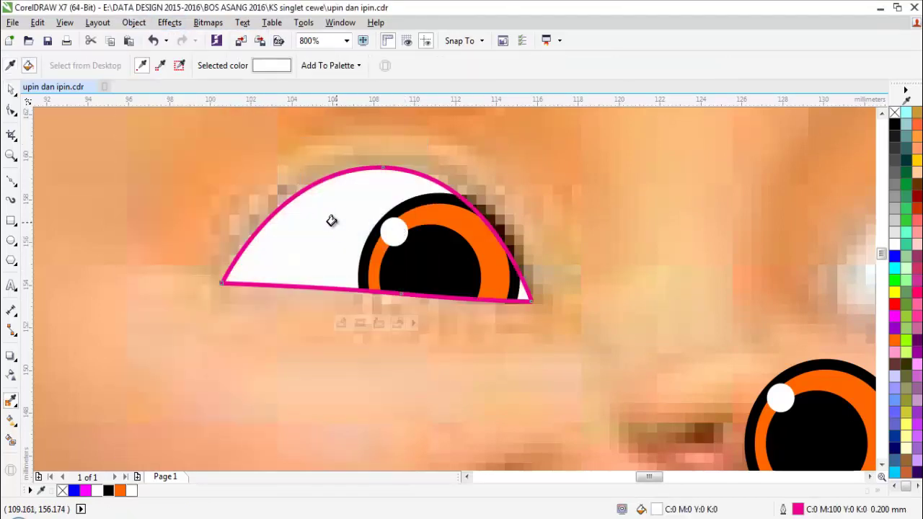
{"action": "key", "text": "space"}
Step: Set the left eye's outline width to 0.4 mm, convert the outline to an object and fill it black
{"action": "scroll", "coordinate": [332, 222], "scroll_direction": "down", "scroll_amount": 1}
{"action": "key", "text": "F2"}
{"action": "left_click_drag", "start_coordinate": [217, 204], "coordinate": [565, 276]}
{"action": "left_click", "coordinate": [419, 66]}
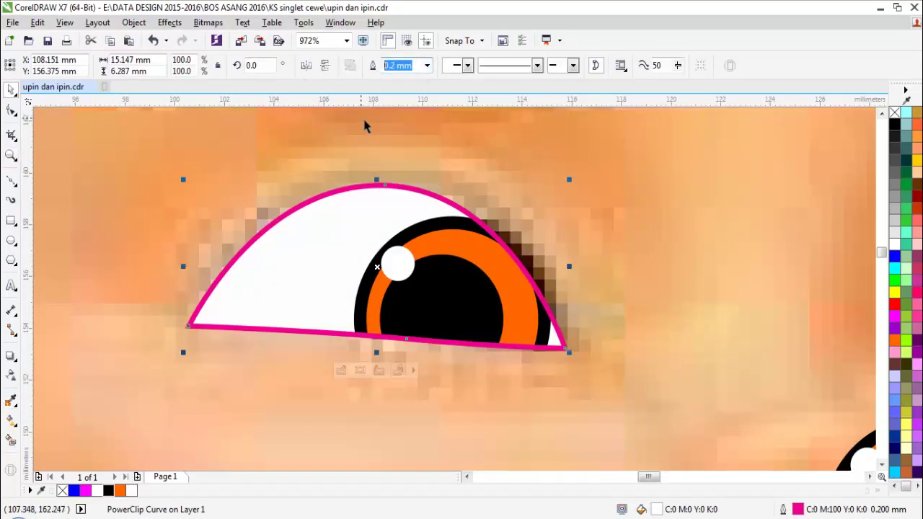
{"action": "type", "text": "0.4"}
{"action": "key", "text": "Return"}
{"action": "key", "text": "ctrl+shift+q"}
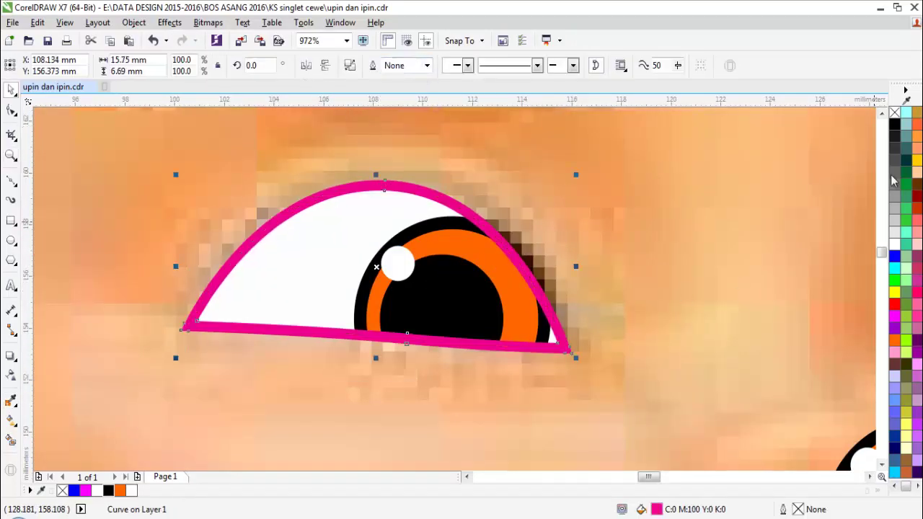
{"action": "left_click", "coordinate": [894, 126]}
Step: Select the clipped left eye together with its black outline object and group them
{"action": "scroll", "coordinate": [629, 210], "scroll_direction": "down", "scroll_amount": 2}
{"action": "left_click_drag", "start_coordinate": [650, 191], "coordinate": [490, 266]}
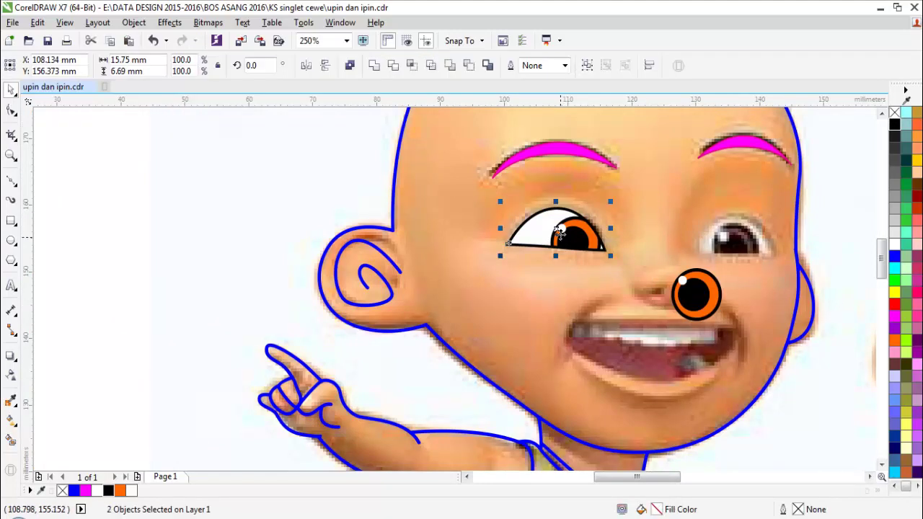
{"action": "left_click_drag", "start_coordinate": [563, 226], "coordinate": [610, 333]}
{"action": "key", "text": "ctrl+z"}
{"action": "left_click", "coordinate": [586, 65]}
{"action": "left_click", "coordinate": [620, 176]}
Step: Trace the right eye as a closed dome-shaped curve about 11.9 mm wide and 6.6 mm high
{"action": "left_click_drag", "start_coordinate": [751, 210], "coordinate": [733, 210]}
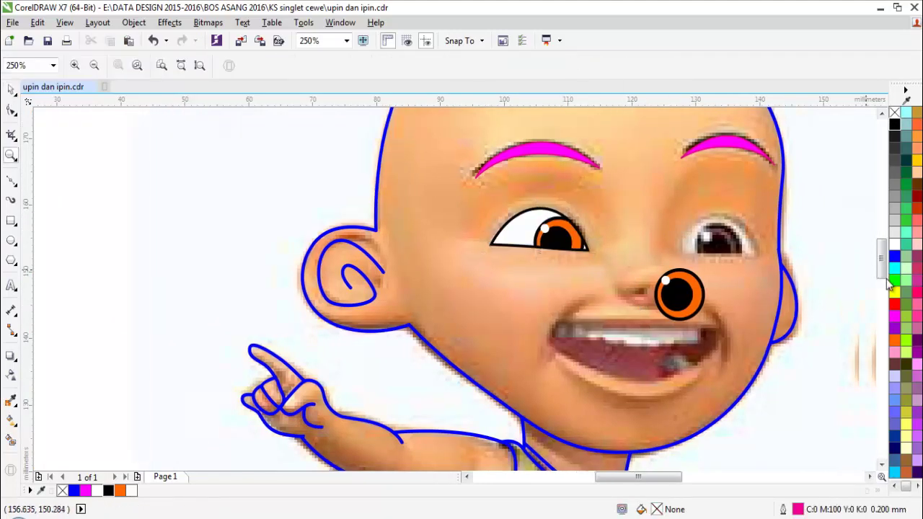
{"action": "scroll", "coordinate": [724, 238], "scroll_direction": "up", "scroll_amount": 2}
{"action": "key", "text": "F5"}
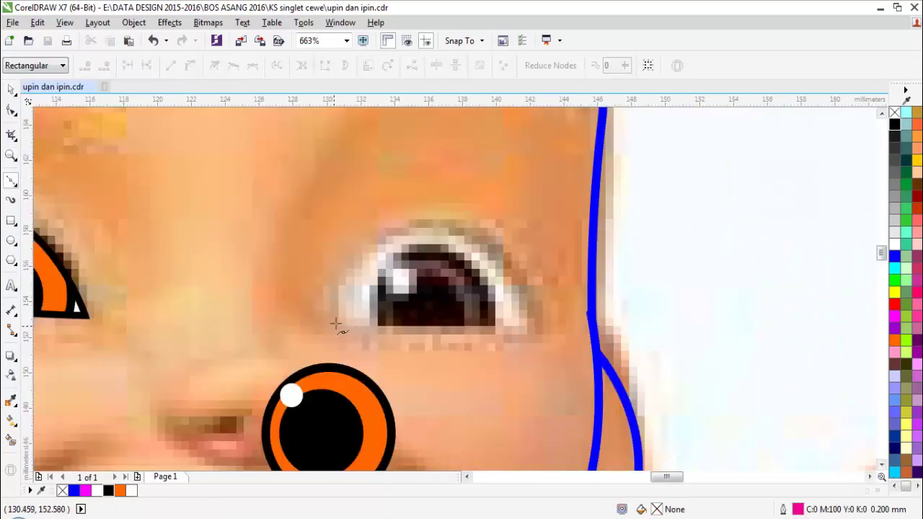
{"action": "left_click", "coordinate": [335, 325]}
{"action": "left_click", "coordinate": [541, 330]}
{"action": "left_click_drag", "start_coordinate": [429, 214], "coordinate": [335, 208]}
{"action": "left_click", "coordinate": [334, 324]}
{"action": "key", "text": "space"}
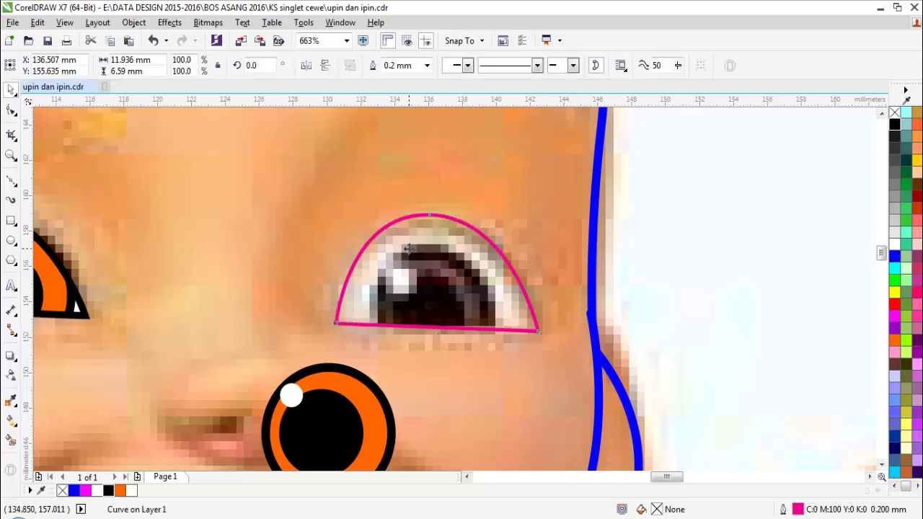
Step: Lower the top node of the right eye curve so the shape is about 6.2 mm high
{"action": "key", "text": "F10"}
{"action": "left_click", "coordinate": [431, 215]}
{"action": "key", "text": "space"}
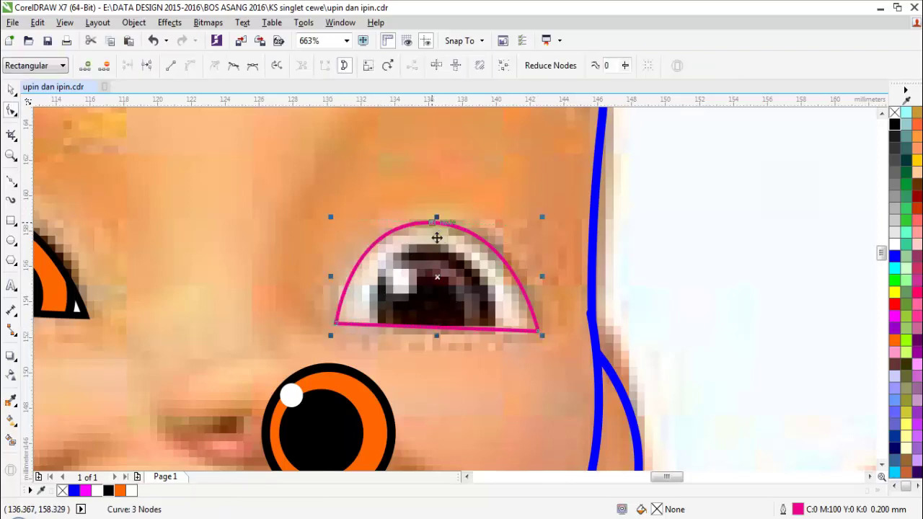
Step: Move the copied eyeball group over the right eye's pupil and PowerClip it inside the right eye outline
{"action": "left_click_drag", "start_coordinate": [375, 404], "coordinate": [484, 289]}
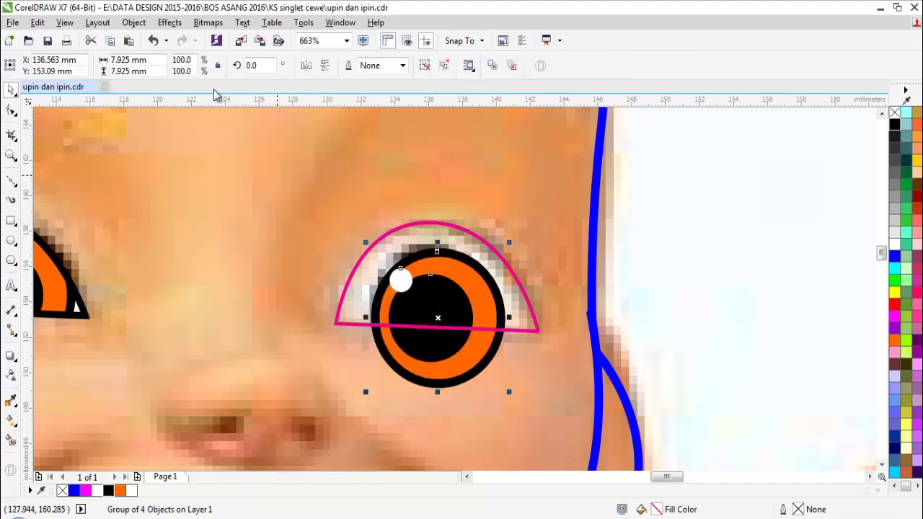
{"action": "left_click", "coordinate": [171, 23]}
{"action": "mouse_move", "coordinate": [132, 30]}
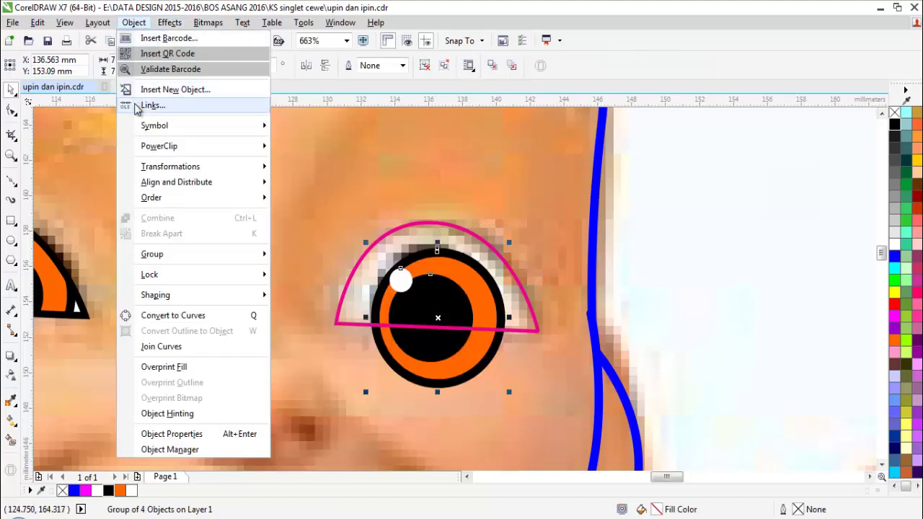
{"action": "mouse_move", "coordinate": [157, 147]}
{"action": "left_click", "coordinate": [332, 146]}
{"action": "left_click", "coordinate": [418, 236]}
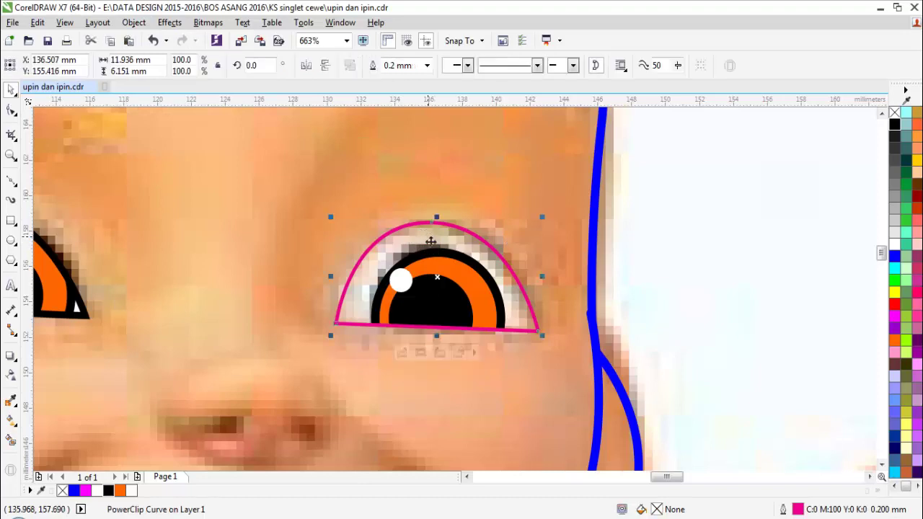
Step: Fill the right eye shape with white (#FFFFFF) and set its outline width to 0.4 mm
{"action": "left_click", "coordinate": [895, 247]}
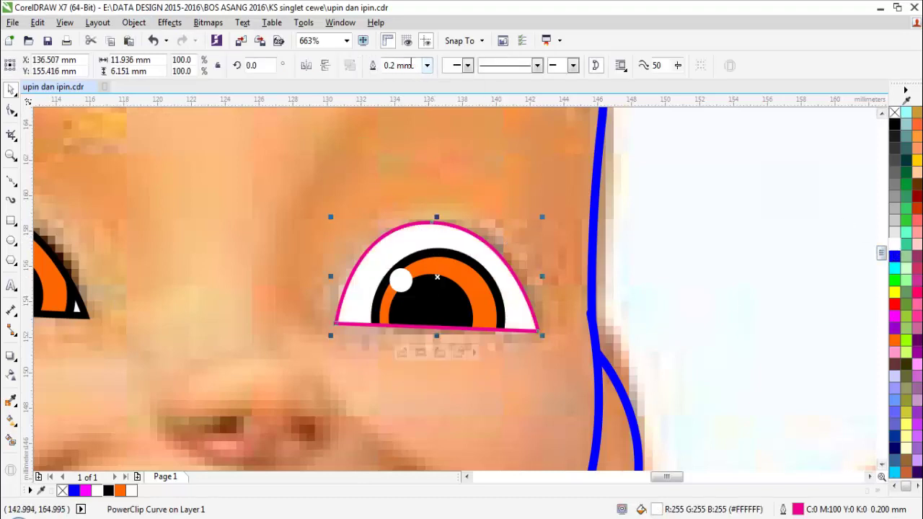
{"action": "left_click", "coordinate": [411, 65]}
{"action": "key", "text": "Return"}
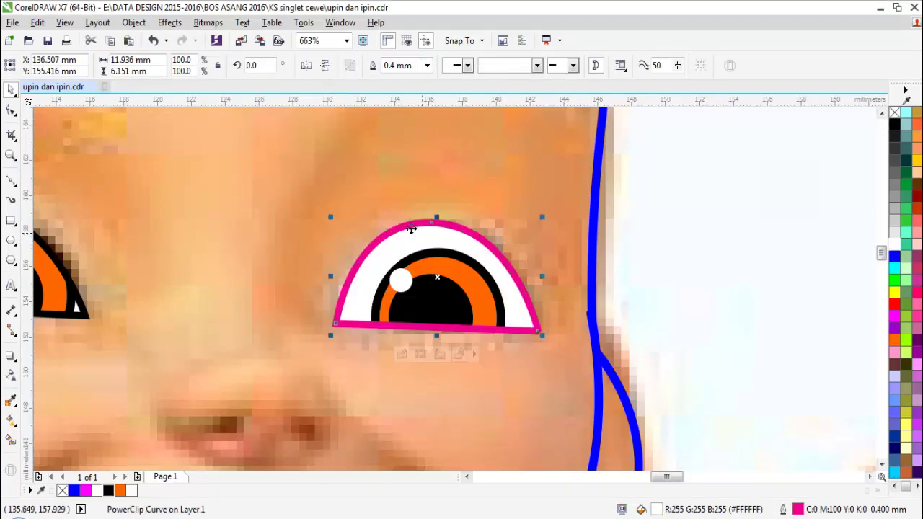
Step: Convert the right eye's outline to an object and fill it with black (#000000)
{"action": "key", "text": "ctrl+shift+q"}
{"action": "left_click", "coordinate": [894, 125]}
{"action": "key", "text": "F3"}
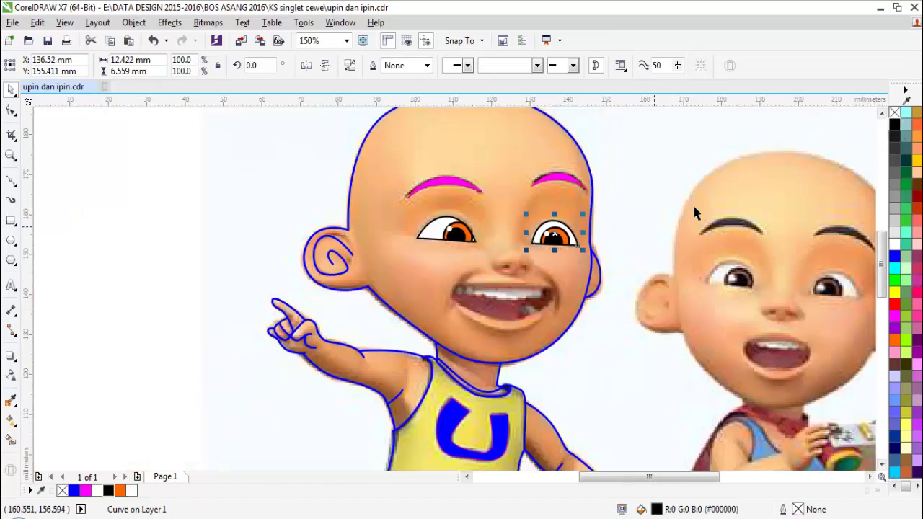
Step: Group the right eye's black outline object with the clipped eye shape
{"action": "left_click", "coordinate": [537, 239], "text": "shift"}
{"action": "key", "text": "F2"}
{"action": "left_click", "coordinate": [521, 253]}
{"action": "left_click_drag", "start_coordinate": [521, 226], "coordinate": [641, 178]}
{"action": "key", "text": "ctrl+z"}
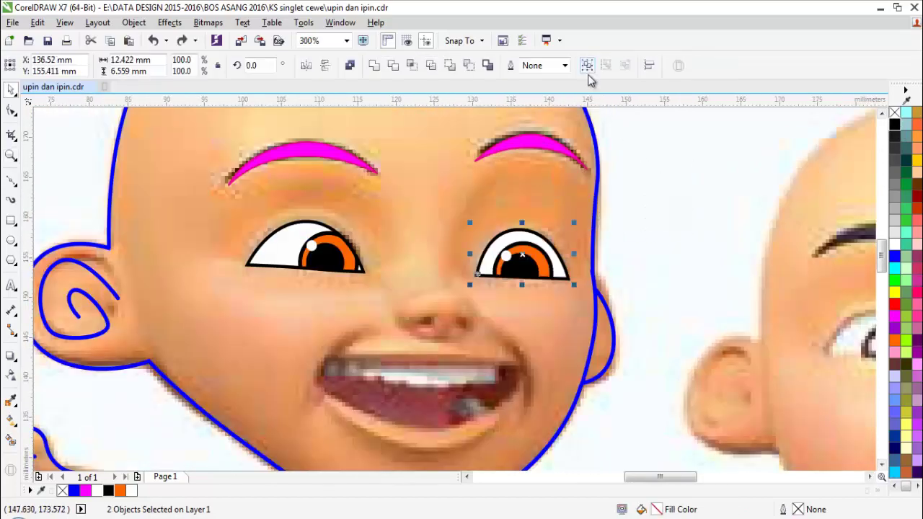
{"action": "left_click", "coordinate": [589, 66]}
Step: Trace the smile crease beside the mouth's right corner as an open curved line
{"action": "scroll", "coordinate": [503, 253], "scroll_direction": "down", "scroll_amount": 1}
{"action": "key", "text": "z"}
{"action": "left_click_drag", "start_coordinate": [309, 258], "coordinate": [689, 355]}
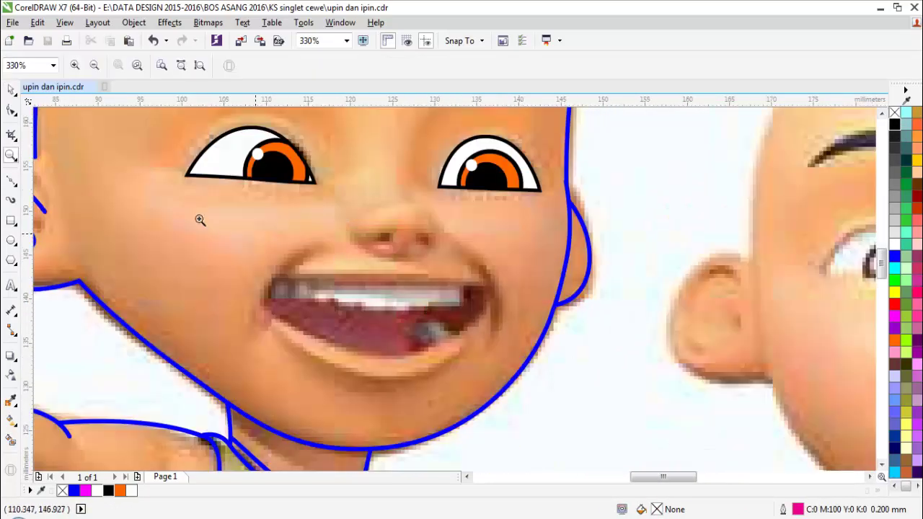
{"action": "left_click_drag", "start_coordinate": [185, 216], "coordinate": [675, 422]}
{"action": "key", "text": "F5"}
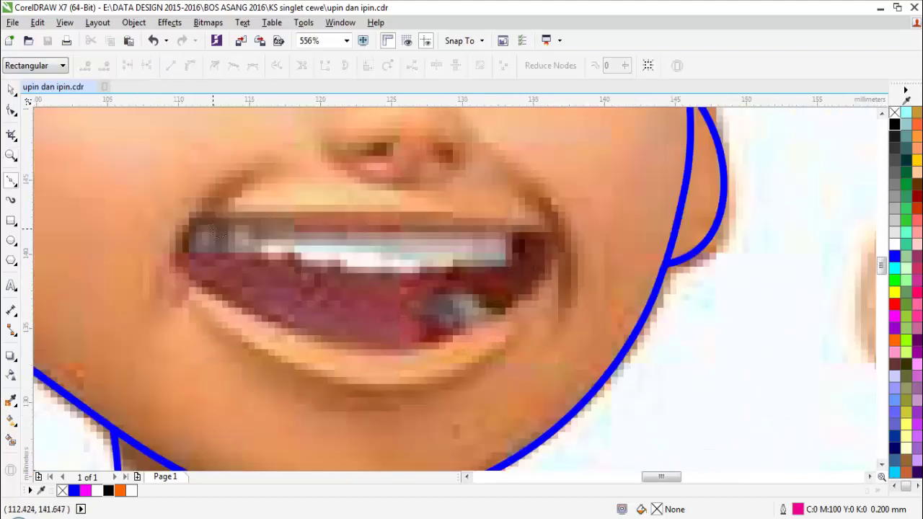
{"action": "left_click", "coordinate": [518, 182]}
{"action": "left_click_drag", "start_coordinate": [568, 306], "coordinate": [567, 390]}
{"action": "key", "text": "space"}
{"action": "key", "text": "Escape"}
{"action": "key", "text": "space"}
Step: Trace the smile crease beside the mouth's left corner as an open curved line
{"action": "left_click", "coordinate": [244, 174]}
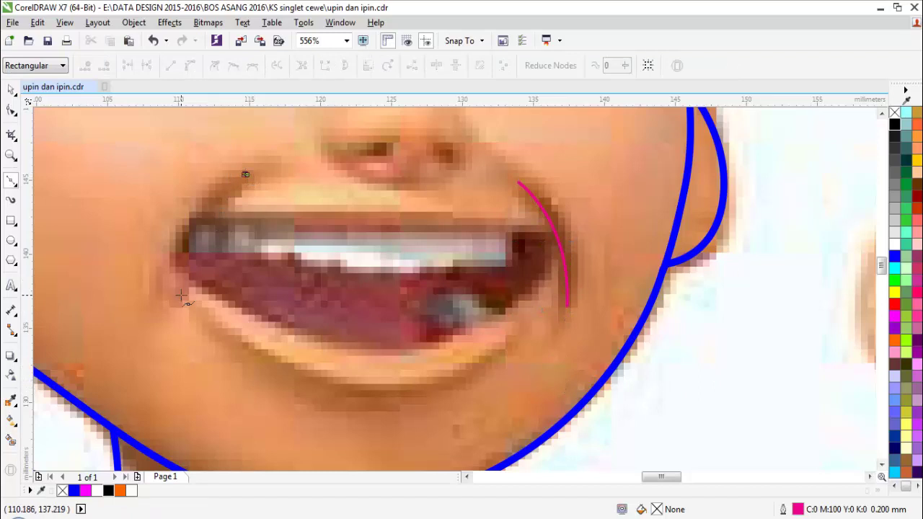
{"action": "left_click_drag", "start_coordinate": [173, 302], "coordinate": [184, 378]}
{"action": "key", "text": "space"}
{"action": "key", "text": "Escape"}
Step: Draw the mouth's lower edge as a smooth curve joining the left crease to the right crease
{"action": "key", "text": "F10"}
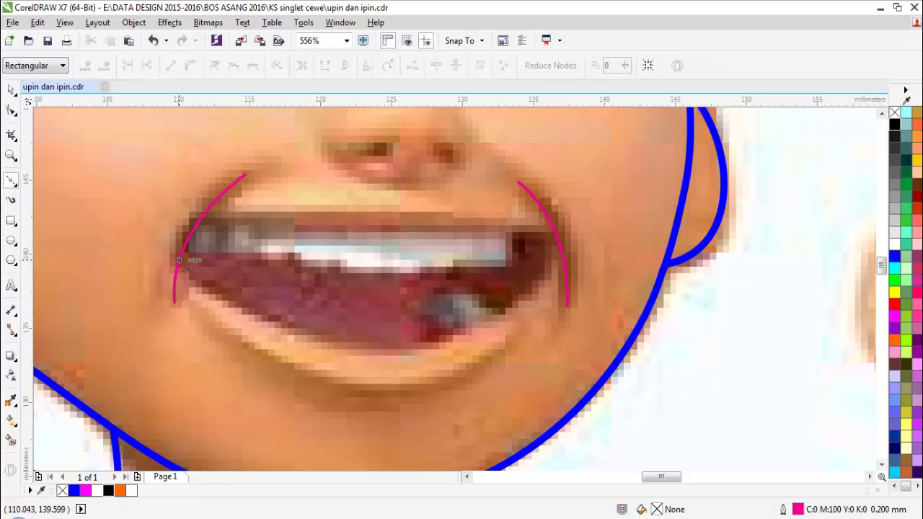
{"action": "left_click_drag", "start_coordinate": [355, 351], "coordinate": [444, 355]}
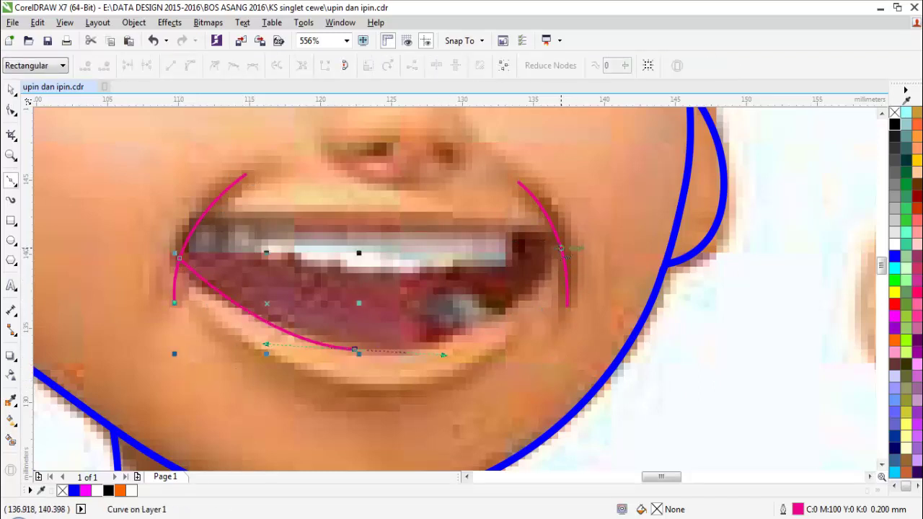
{"action": "left_click", "coordinate": [561, 249]}
{"action": "key", "text": "Escape"}
Step: Draw the mouth's upper edge as a nearly straight curve between the two smile creases
{"action": "key", "text": "F10"}
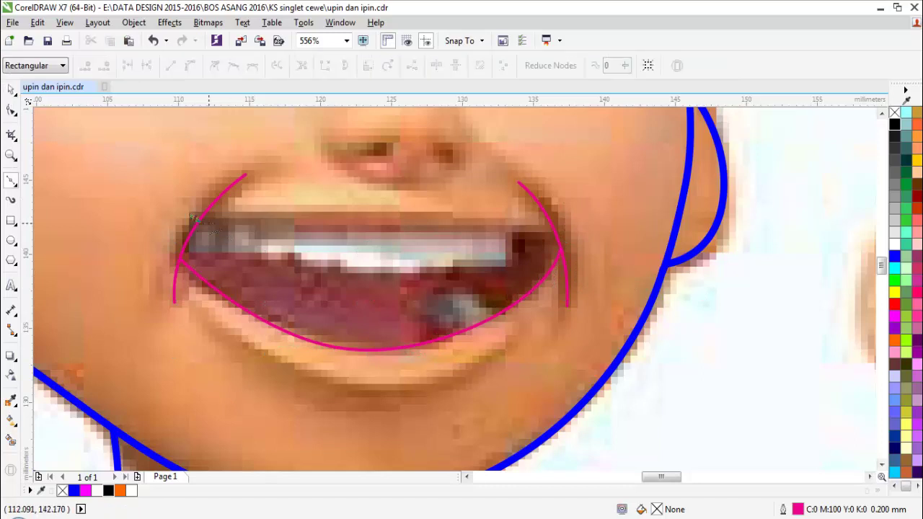
{"action": "left_click_drag", "start_coordinate": [357, 220], "coordinate": [422, 227]}
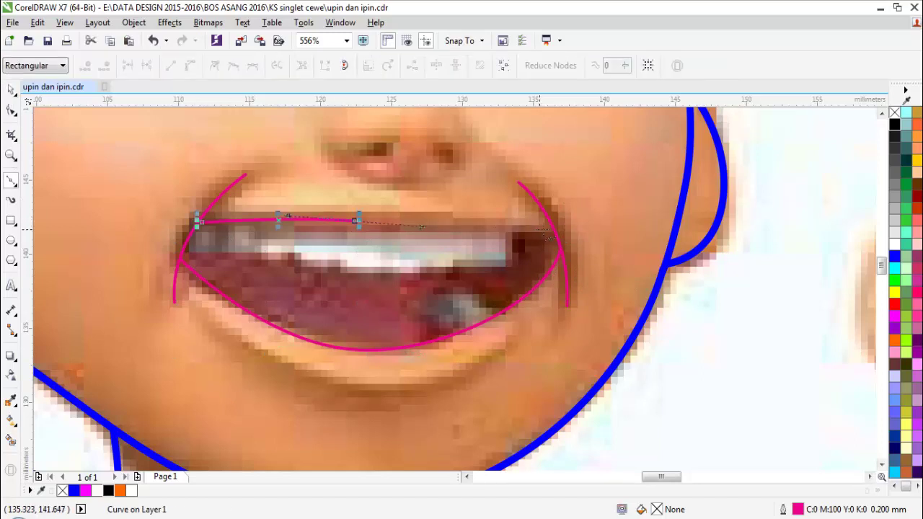
{"action": "left_click", "coordinate": [555, 233]}
{"action": "key", "text": "space"}
{"action": "key", "text": "Escape"}
Step: Set the outline width of all four mouth curves to 0.4 mm
{"action": "scroll", "coordinate": [389, 302], "scroll_direction": "down", "scroll_amount": 2}
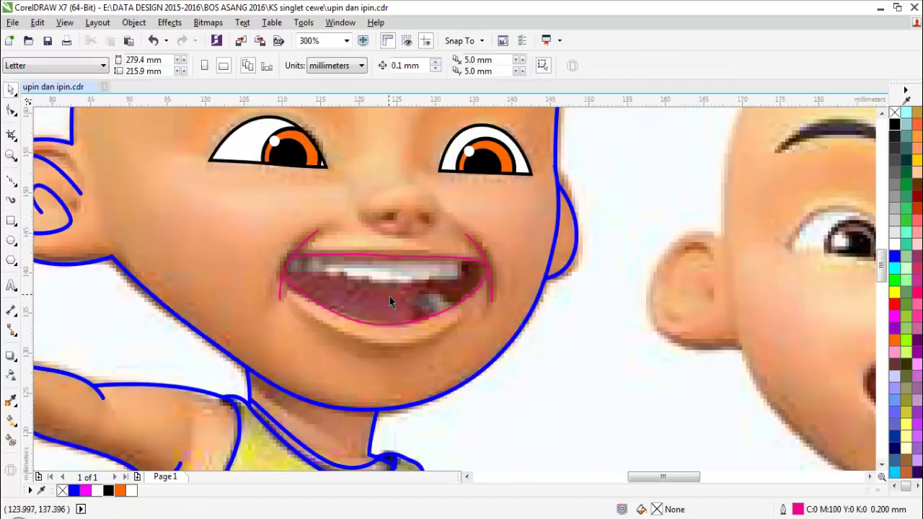
{"action": "scroll", "coordinate": [358, 267], "scroll_direction": "up", "scroll_amount": 1}
{"action": "scroll", "coordinate": [401, 250], "scroll_direction": "down", "scroll_amount": 1}
{"action": "key", "text": "space"}
{"action": "key", "text": "space"}
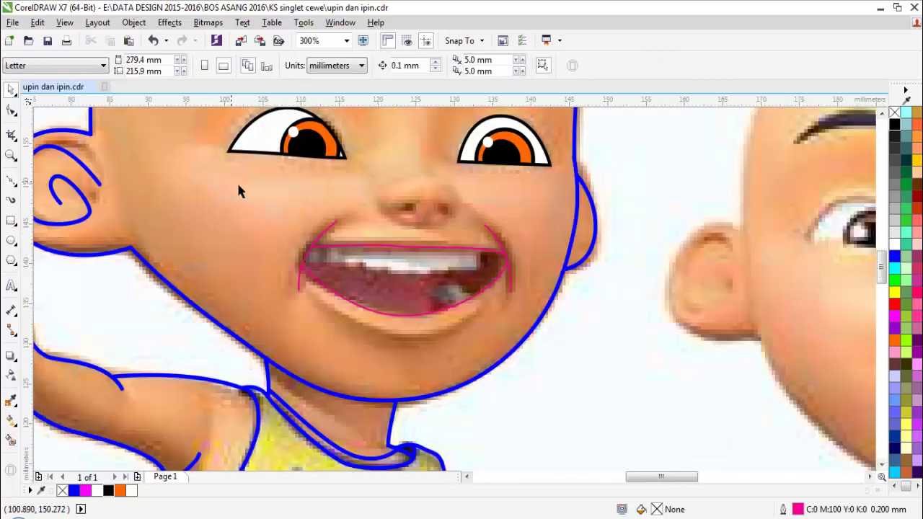
{"action": "left_click_drag", "start_coordinate": [236, 182], "coordinate": [575, 350]}
{"action": "left_click", "coordinate": [539, 67]}
{"action": "type", "text": "0"}
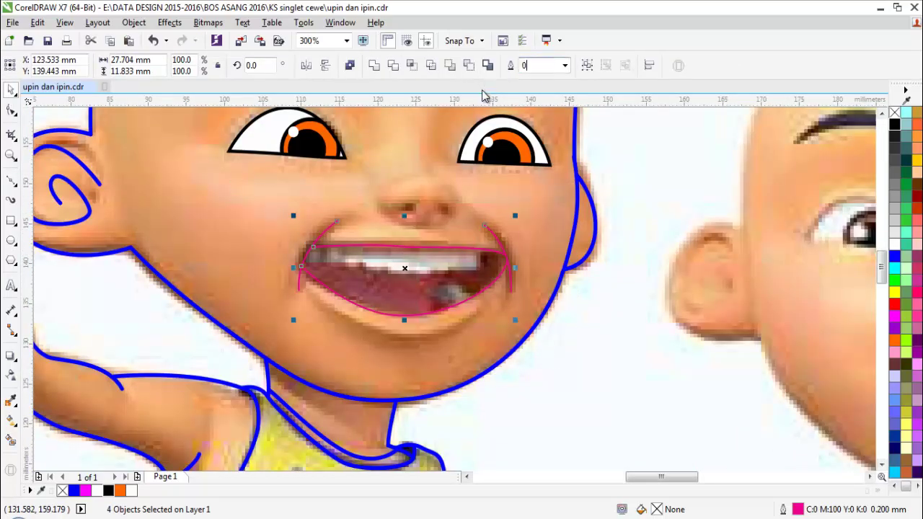
{"action": "type", "text": ".4"}
{"action": "key", "text": "Return"}
Step: Convert the four mouth outlines to objects and weld them into one curve
{"action": "scroll", "coordinate": [425, 282], "scroll_direction": "up", "scroll_amount": 2}
{"action": "key", "text": "ctrl+shift+q"}
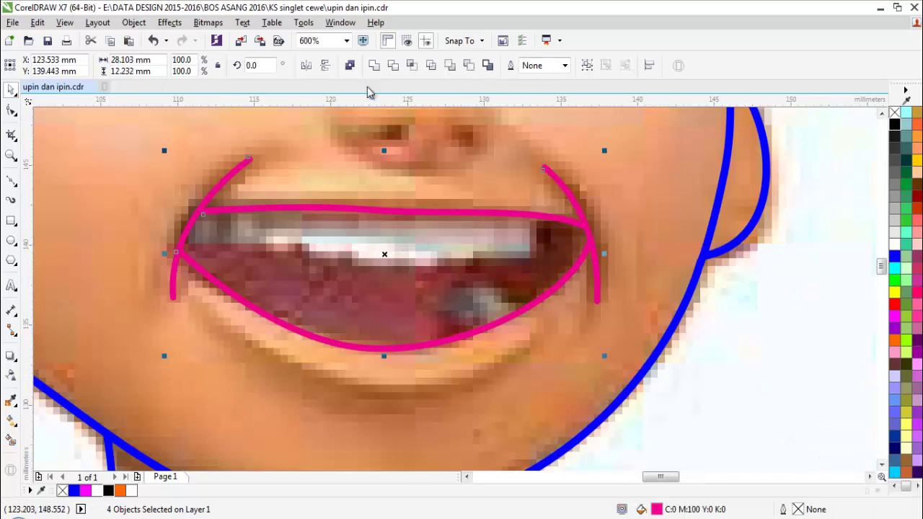
{"action": "left_click", "coordinate": [374, 67]}
Step: Taper the upper end of the right smile crease to a point by removing its extra end nodes
{"action": "scroll", "coordinate": [476, 231], "scroll_direction": "up", "scroll_amount": 2}
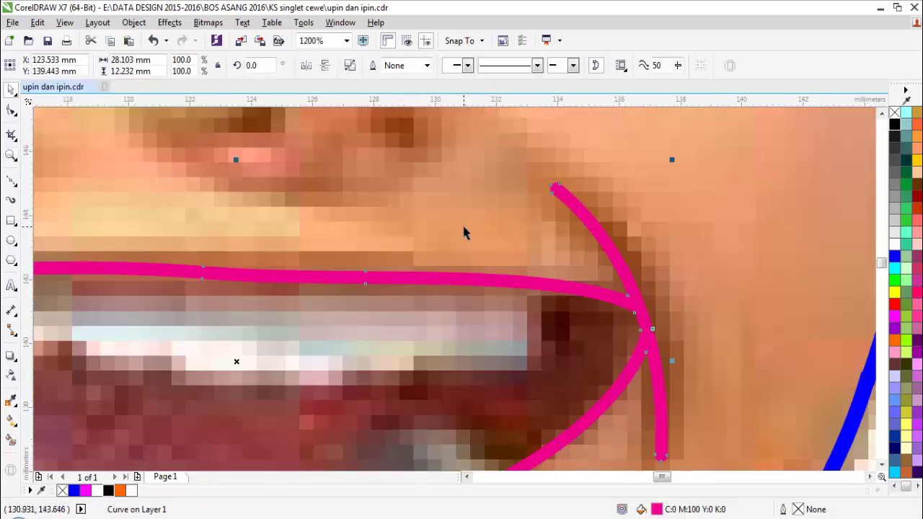
{"action": "key", "text": "F10"}
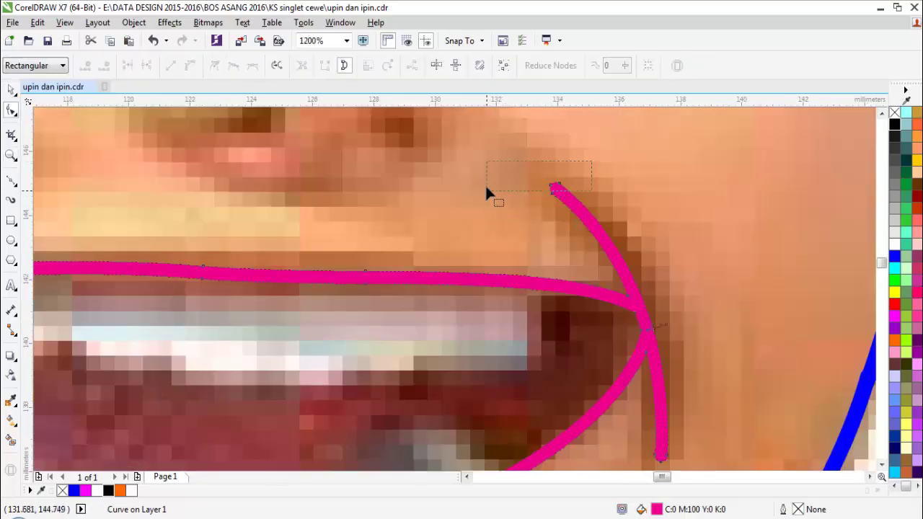
{"action": "left_click_drag", "start_coordinate": [486, 187], "coordinate": [486, 187]}
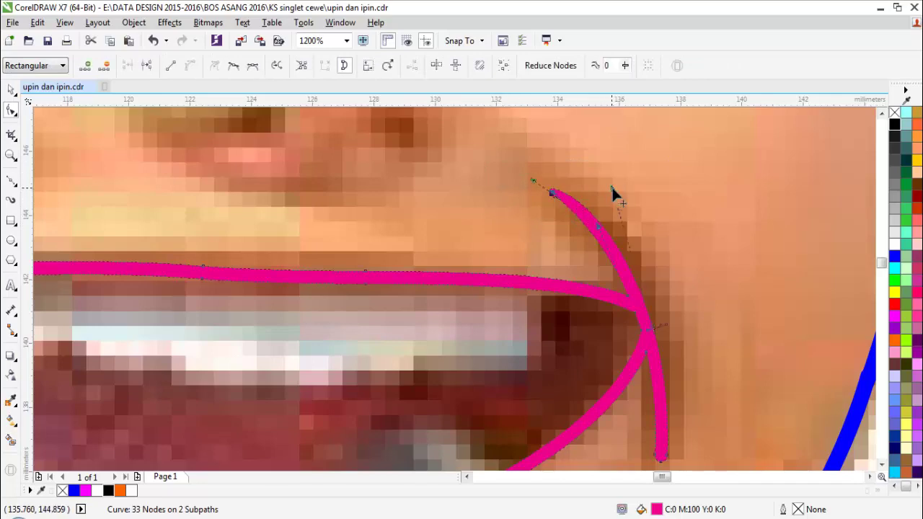
Step: Taper the lower end of the left smile crease to a point by deleting its extra end nodes
{"action": "scroll", "coordinate": [573, 206], "scroll_direction": "down", "scroll_amount": 4}
{"action": "scroll", "coordinate": [278, 299], "scroll_direction": "up", "scroll_amount": 4}
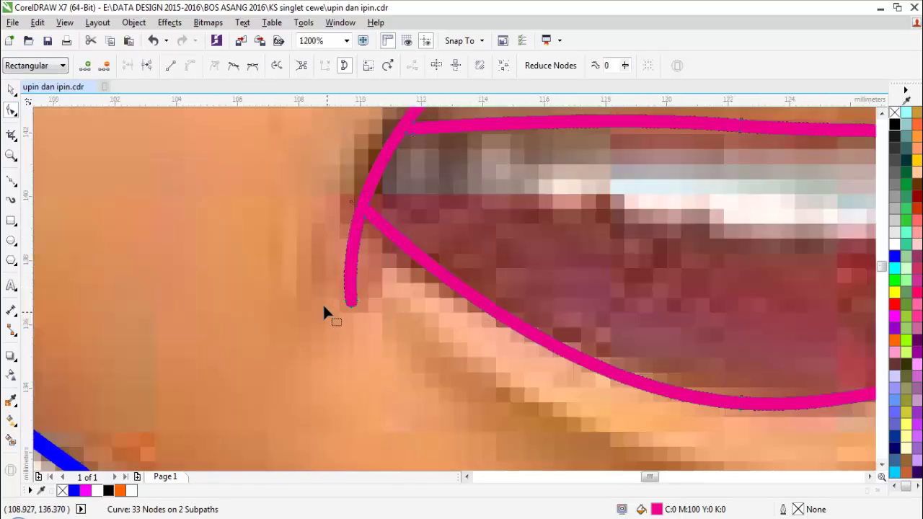
{"action": "left_click_drag", "start_coordinate": [359, 343], "coordinate": [353, 348]}
{"action": "key", "text": "Delete"}
{"action": "left_click_drag", "start_coordinate": [310, 325], "coordinate": [337, 273]}
Step: Delete the extra end nodes at the right smile crease's lower end and reshape it into a tapered tip
{"action": "scroll", "coordinate": [359, 258], "scroll_direction": "down", "scroll_amount": 2}
{"action": "scroll", "coordinate": [566, 257], "scroll_direction": "up", "scroll_amount": 1}
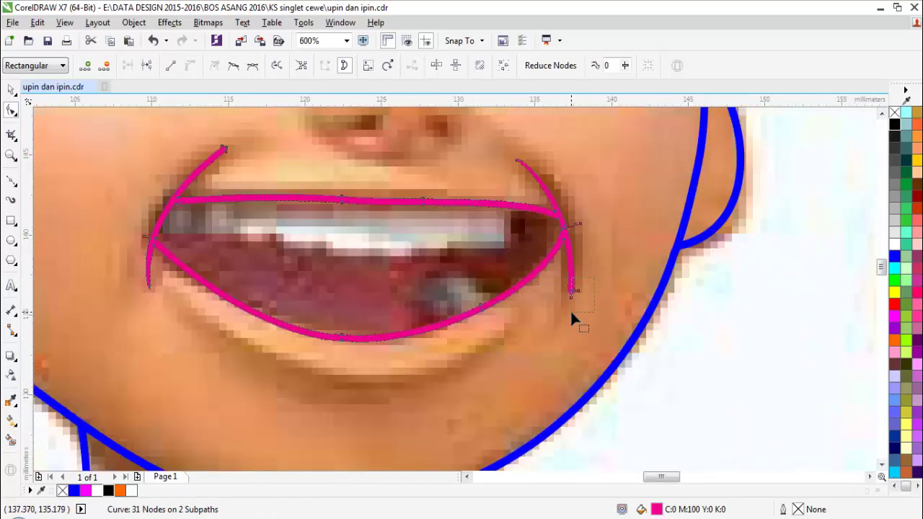
{"action": "key", "text": "Delete"}
{"action": "scroll", "coordinate": [569, 310], "scroll_direction": "up", "scroll_amount": 2}
{"action": "key", "text": "ctrl+z"}
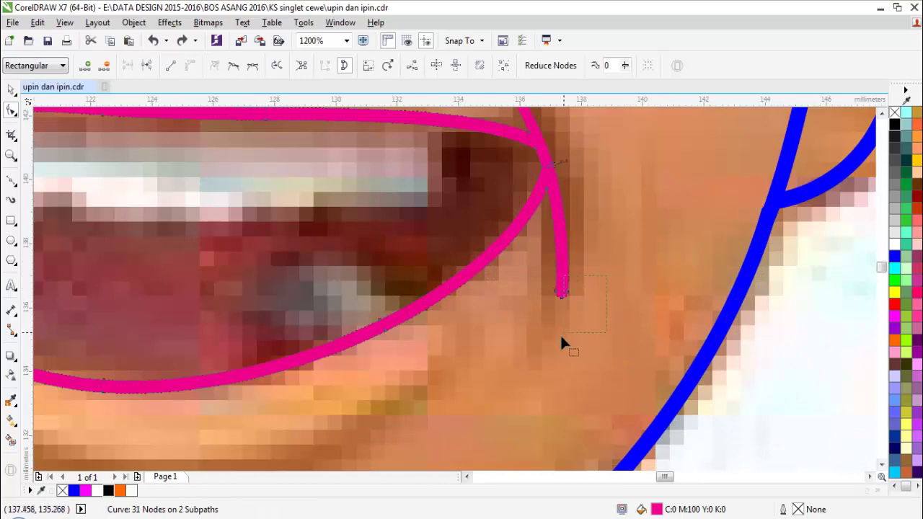
{"action": "key", "text": "Delete"}
{"action": "left_click_drag", "start_coordinate": [525, 337], "coordinate": [526, 339]}
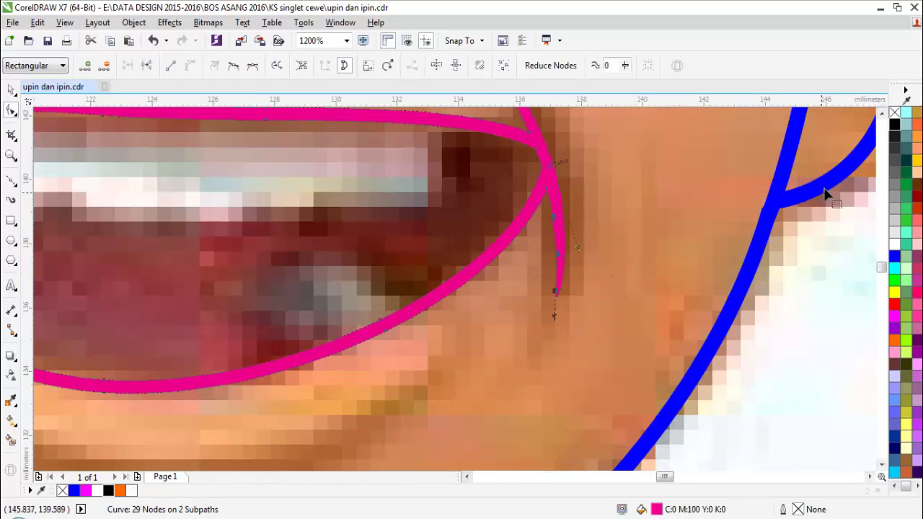
Step: Fill the welded mouth line shape with black and deselect it
{"action": "left_click", "coordinate": [894, 125]}
{"action": "scroll", "coordinate": [634, 202], "scroll_direction": "down", "scroll_amount": 1}
{"action": "key", "text": "space"}
{"action": "left_click", "coordinate": [688, 260]}
Step: Trace the wavy lower edge of the upper teeth with a Bezier curve from the mouth's left corner rightward
{"action": "scroll", "coordinate": [377, 231], "scroll_direction": "down", "scroll_amount": 1}
{"action": "key", "text": "F2"}
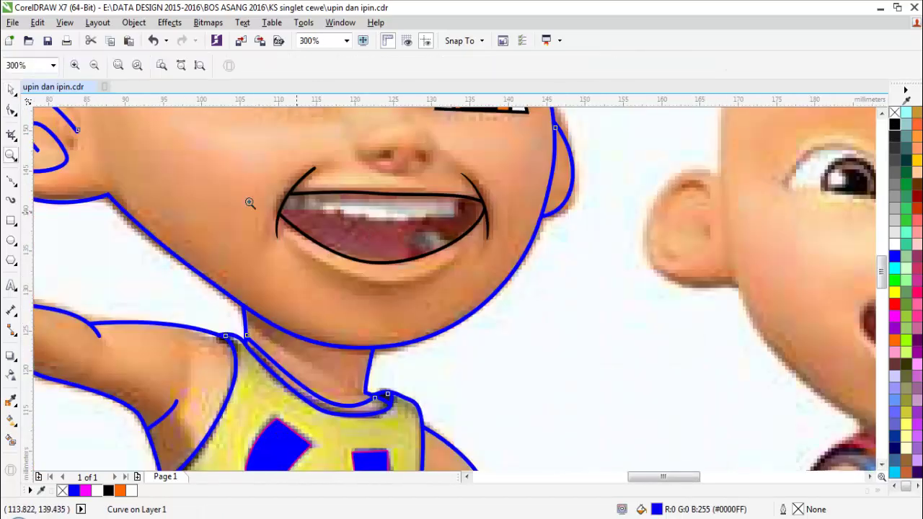
{"action": "left_click_drag", "start_coordinate": [250, 202], "coordinate": [644, 254]}
{"action": "key", "text": "F10"}
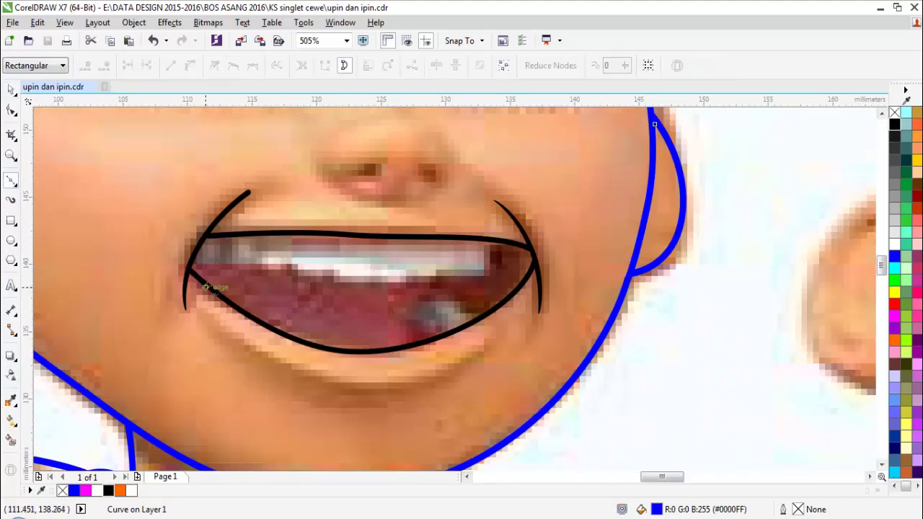
{"action": "scroll", "coordinate": [205, 267], "scroll_direction": "up", "scroll_amount": 2}
{"action": "left_click", "coordinate": [173, 222]}
{"action": "left_click_drag", "start_coordinate": [209, 275], "coordinate": [253, 267]}
{"action": "left_click_drag", "start_coordinate": [272, 279], "coordinate": [290, 278]}
{"action": "left_click_drag", "start_coordinate": [304, 253], "coordinate": [314, 267]}
{"action": "left_click_drag", "start_coordinate": [326, 280], "coordinate": [372, 275]}
{"action": "left_click_drag", "start_coordinate": [389, 285], "coordinate": [401, 287]}
{"action": "left_click_drag", "start_coordinate": [433, 279], "coordinate": [439, 285]}
{"action": "left_click", "coordinate": [465, 290]}
{"action": "left_click", "coordinate": [485, 296]}
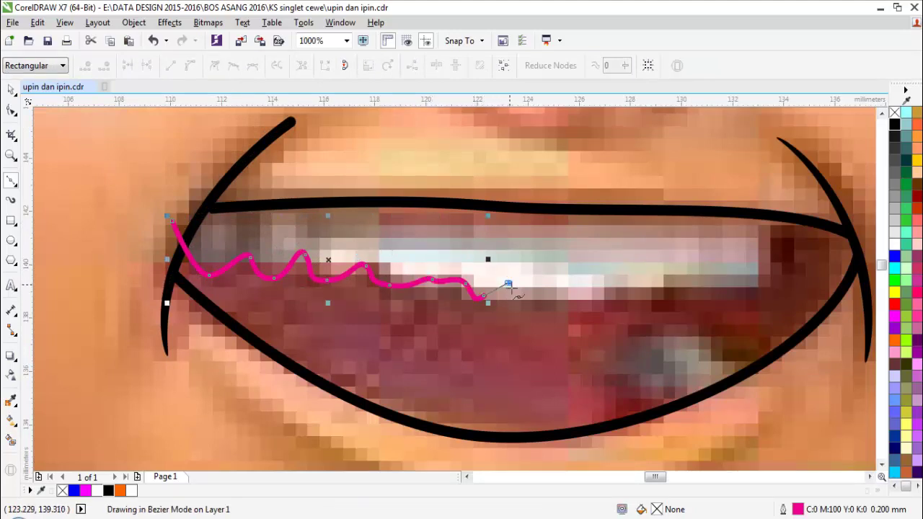
{"action": "left_click", "coordinate": [507, 282]}
{"action": "left_click", "coordinate": [529, 296]}
{"action": "left_click", "coordinate": [553, 290]}
{"action": "left_click", "coordinate": [592, 298]}
{"action": "left_click", "coordinate": [615, 290]}
{"action": "left_click", "coordinate": [644, 299]}
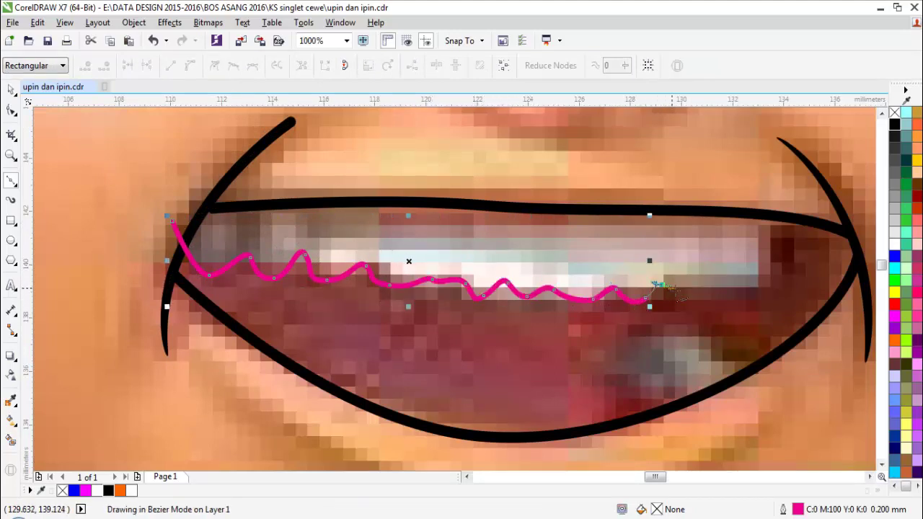
{"action": "left_click", "coordinate": [663, 287]}
{"action": "left_click", "coordinate": [695, 287]}
{"action": "left_click", "coordinate": [728, 286]}
{"action": "double_click", "coordinate": [757, 291]}
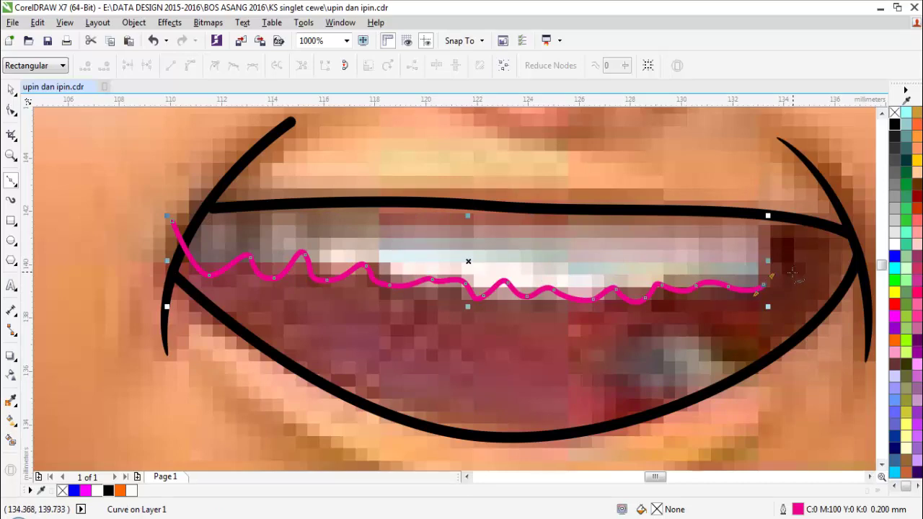
Step: Close the teeth curve with a smooth arc passing above the mouth's upper edge back to its starting node
{"action": "left_click_drag", "start_coordinate": [779, 211], "coordinate": [767, 166]}
{"action": "left_click_drag", "start_coordinate": [605, 158], "coordinate": [556, 157]}
{"action": "left_click_drag", "start_coordinate": [435, 153], "coordinate": [390, 152]}
{"action": "left_click_drag", "start_coordinate": [319, 153], "coordinate": [251, 161]}
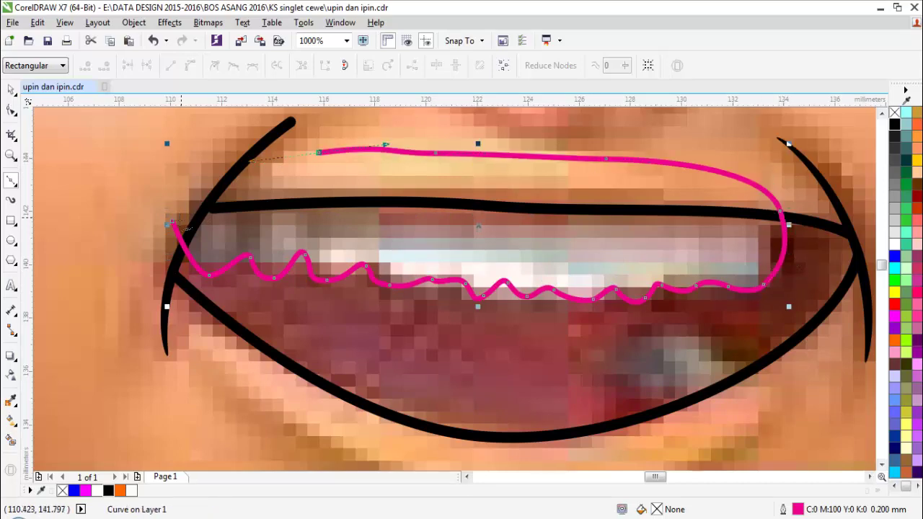
{"action": "left_click", "coordinate": [171, 222]}
{"action": "scroll", "coordinate": [264, 237], "scroll_direction": "down", "scroll_amount": 1}
{"action": "key", "text": "space"}
{"action": "left_click", "coordinate": [460, 320]}
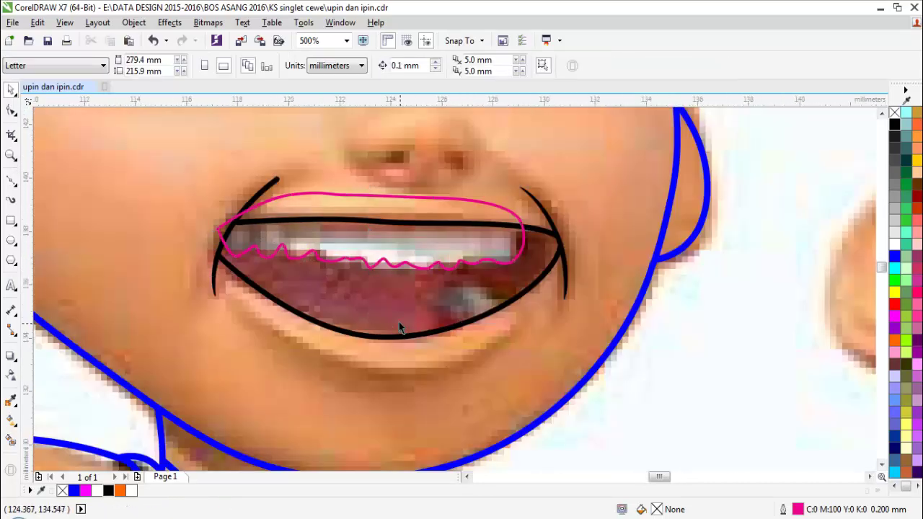
Step: Trace the tongue as a closed dome-shaped curve from the teeth's lower edge to below the mouth's lower edge
{"action": "scroll", "coordinate": [400, 323], "scroll_direction": "up", "scroll_amount": 1}
{"action": "key", "text": "space"}
{"action": "key", "text": "F10"}
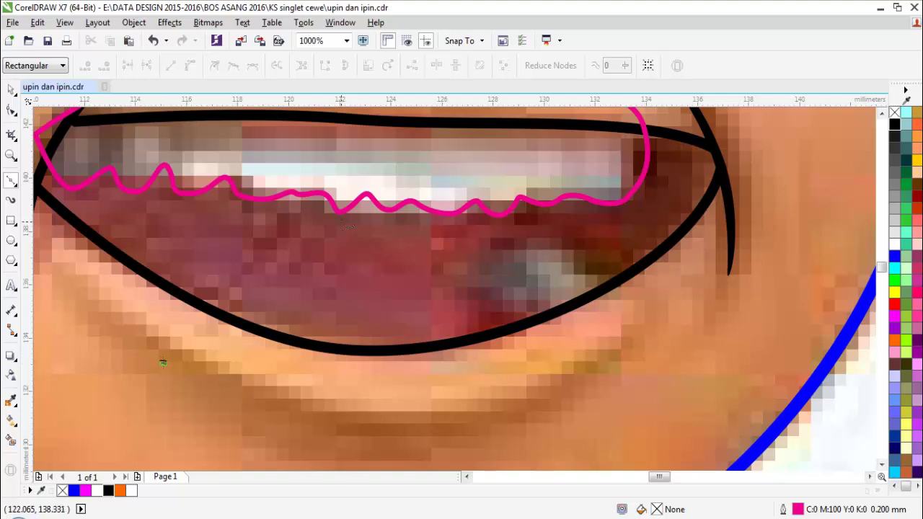
{"action": "left_click_drag", "start_coordinate": [346, 209], "coordinate": [468, 208]}
{"action": "left_click_drag", "start_coordinate": [549, 359], "coordinate": [549, 409]}
{"action": "left_click_drag", "start_coordinate": [357, 410], "coordinate": [271, 413]}
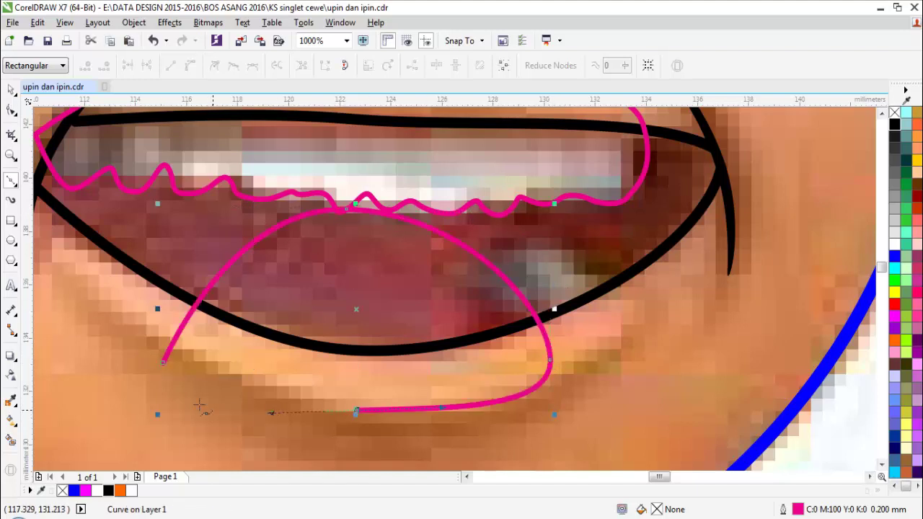
{"action": "left_click", "coordinate": [163, 363]}
{"action": "scroll", "coordinate": [211, 361], "scroll_direction": "down", "scroll_amount": 1}
{"action": "key", "text": "space"}
{"action": "left_click", "coordinate": [439, 311]}
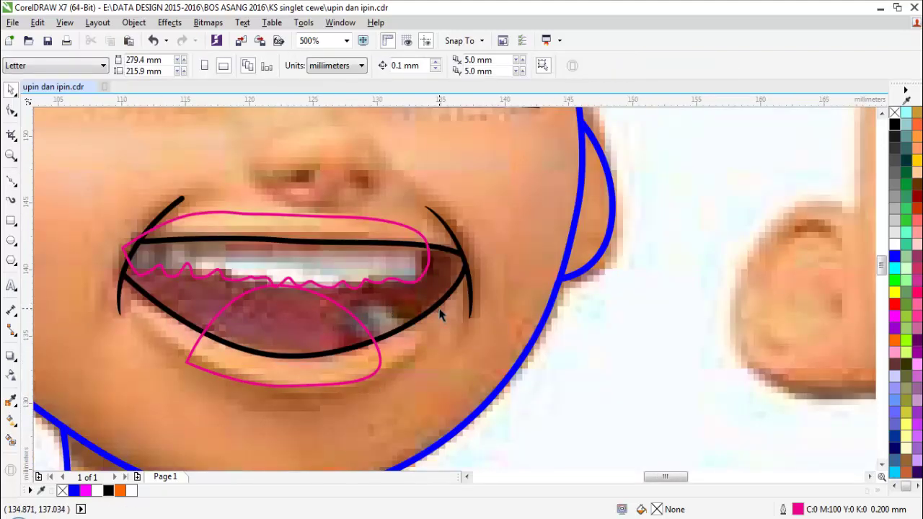
Step: Break the welded mouth shape apart and give the pieces no fill and a black hairline outline
{"action": "left_click", "coordinate": [439, 307]}
{"action": "left_click", "coordinate": [440, 312]}
{"action": "left_click", "coordinate": [351, 66]}
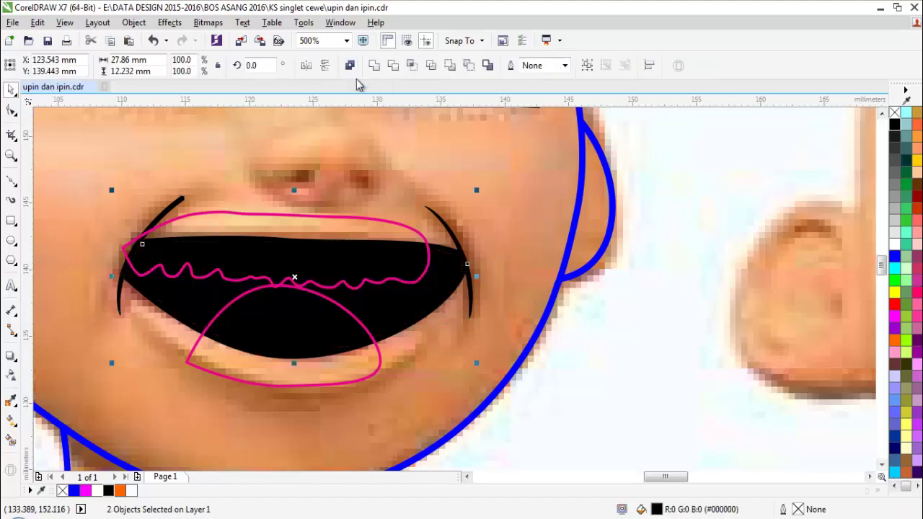
{"action": "left_click", "coordinate": [895, 114]}
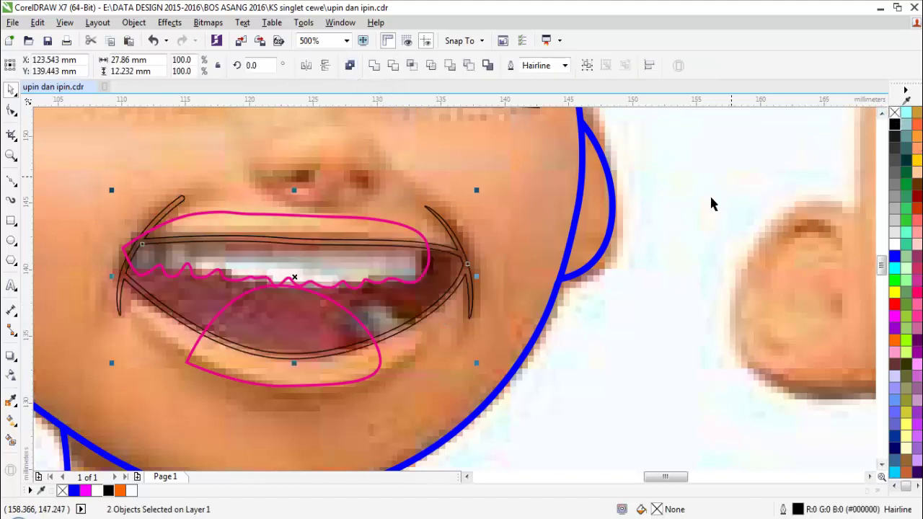
Step: Delete the outer mouth piece that includes the smile creases, keeping the inner mouth shape
{"action": "key", "text": "Escape"}
{"action": "left_click", "coordinate": [466, 253]}
{"action": "key", "text": "Delete"}
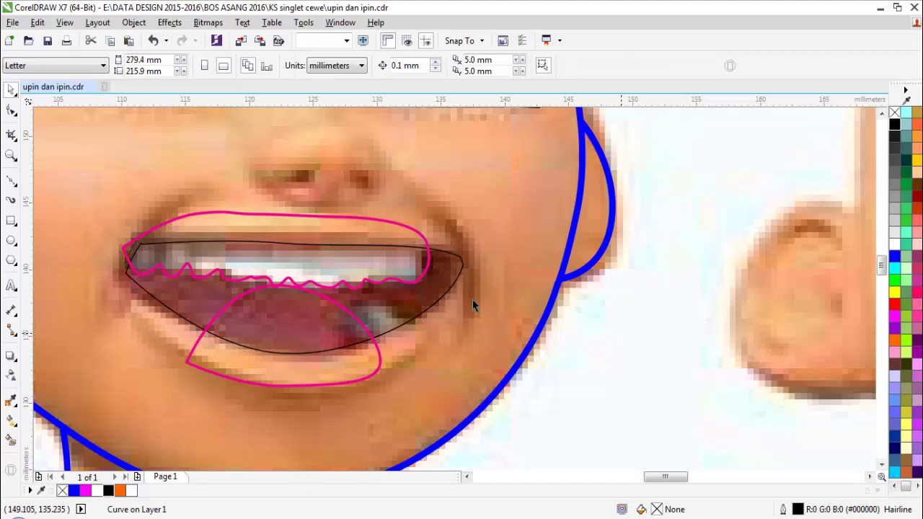
Step: Intersect the teeth curve with the inner mouth shape to create a trimmed teeth piece
{"action": "left_click_drag", "start_coordinate": [398, 269], "coordinate": [408, 217]}
{"action": "key", "text": "ctrl+z"}
{"action": "left_click", "coordinate": [424, 287]}
{"action": "left_click", "coordinate": [382, 274], "text": "shift"}
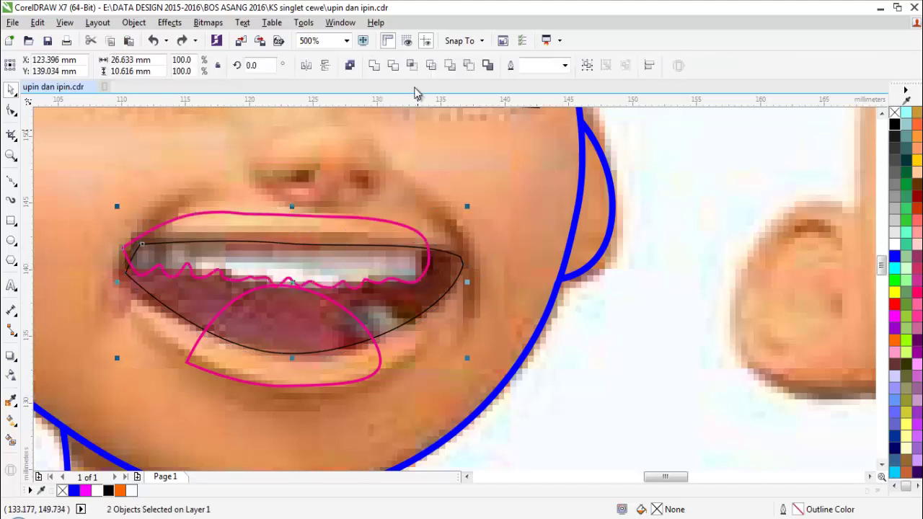
{"action": "left_click", "coordinate": [410, 66]}
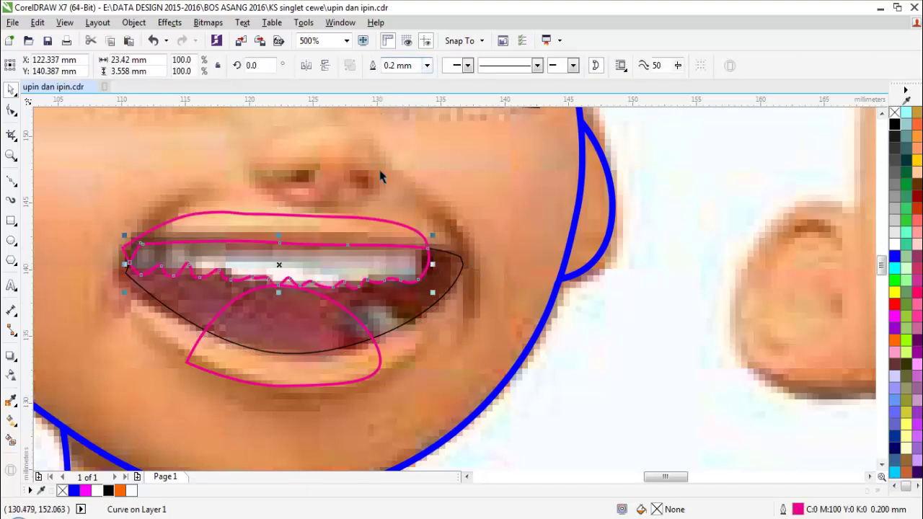
Step: Delete the original untrimmed teeth curve and fill the trimmed teeth piece white
{"action": "left_click", "coordinate": [439, 260]}
{"action": "left_click_drag", "start_coordinate": [410, 221], "coordinate": [441, 177]}
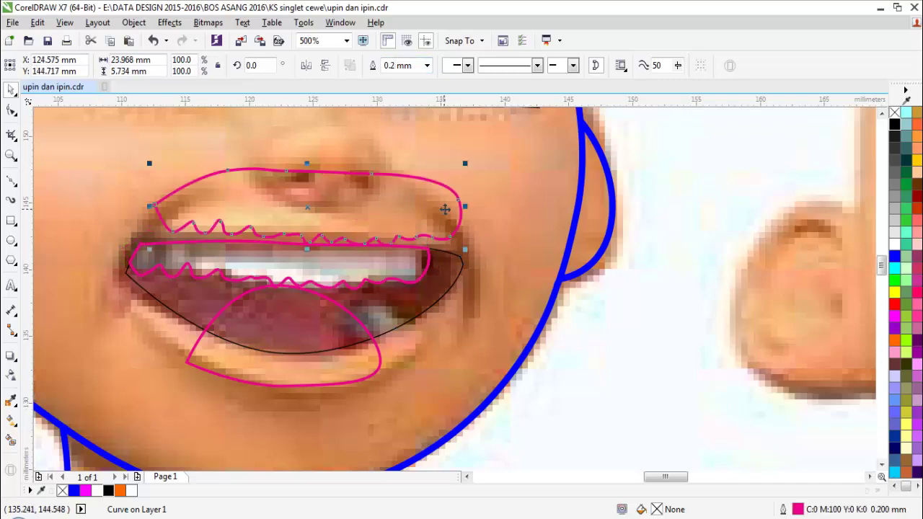
{"action": "key", "text": "Delete"}
{"action": "left_click", "coordinate": [393, 243]}
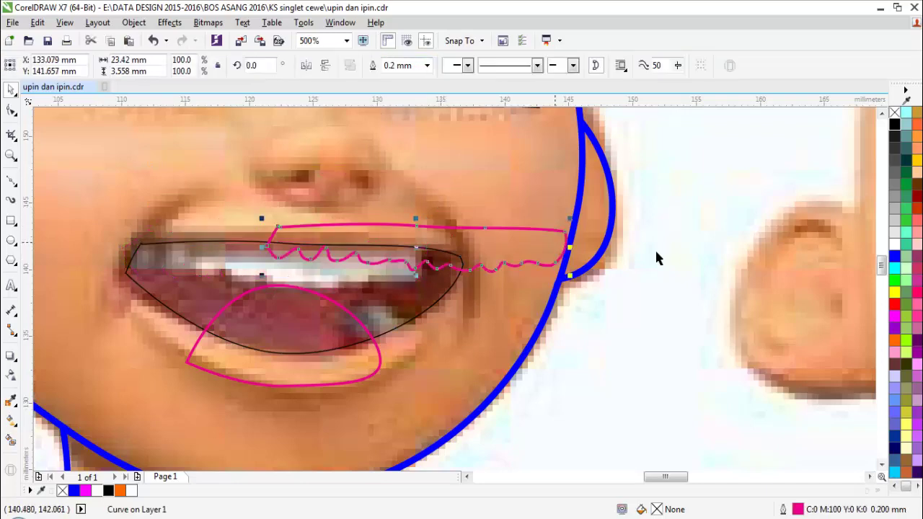
{"action": "left_click", "coordinate": [894, 244]}
Step: Intersect the tongue curve with the inner mouth shape to create a trimmed tongue piece
{"action": "left_click", "coordinate": [237, 348]}
{"action": "scroll", "coordinate": [274, 328], "scroll_direction": "up", "scroll_amount": 1}
{"action": "left_click", "coordinate": [562, 300]}
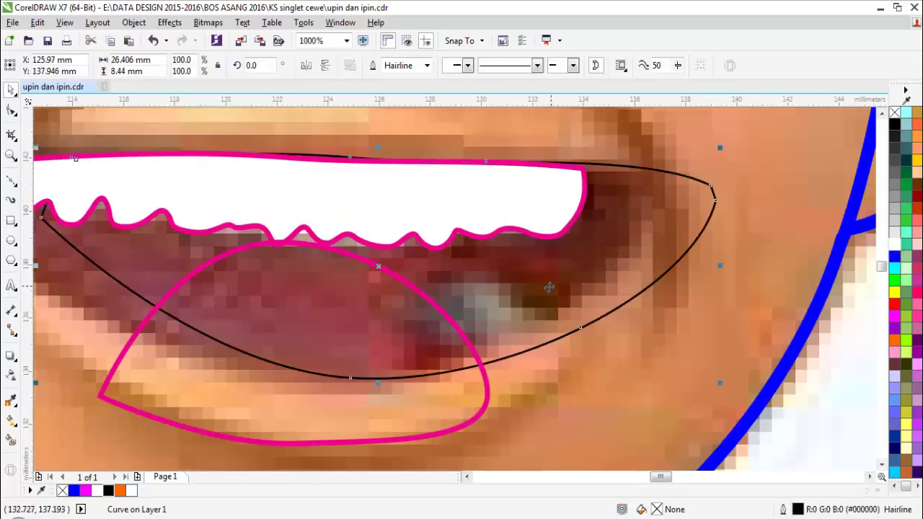
{"action": "left_click", "coordinate": [398, 330], "text": "shift"}
{"action": "left_click", "coordinate": [411, 65]}
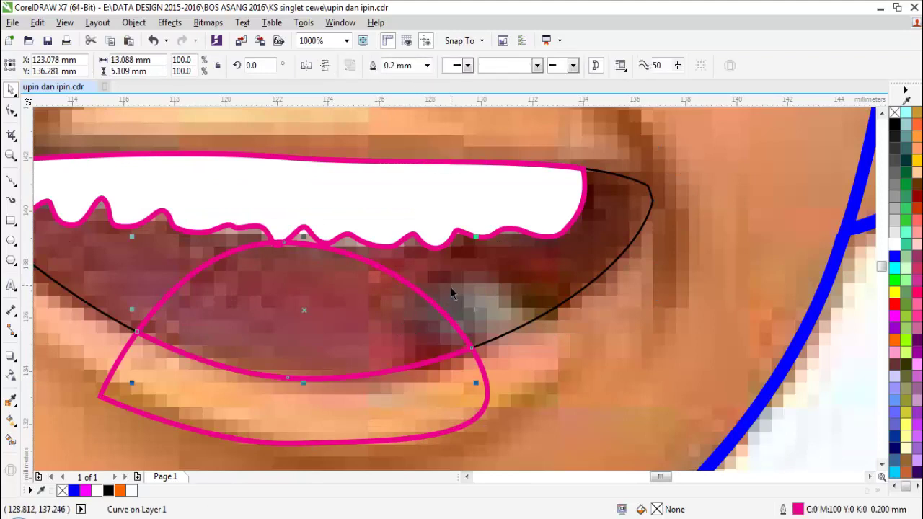
Step: Fill the trimmed tongue piece red and delete the original tongue curve
{"action": "left_click", "coordinate": [894, 305]}
{"action": "left_click_drag", "start_coordinate": [469, 380], "coordinate": [569, 367]}
{"action": "key", "text": "Delete"}
{"action": "scroll", "coordinate": [512, 326], "scroll_direction": "down", "scroll_amount": 1}
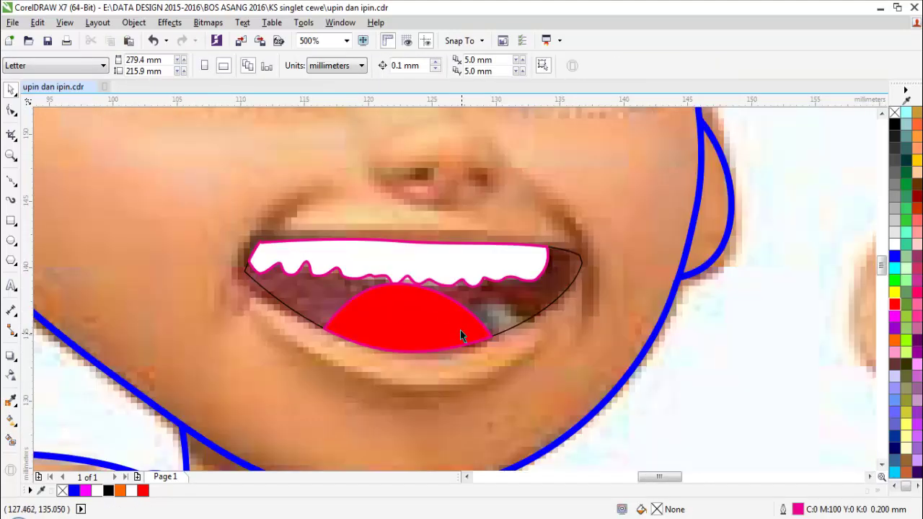
Step: Fill the inner mouth shape black and bring back the outer mouth outline with its smile creases
{"action": "left_click_drag", "start_coordinate": [509, 329], "coordinate": [581, 314]}
{"action": "key", "text": "ctrl+z"}
{"action": "left_click", "coordinate": [894, 125]}
{"action": "left_click_drag", "start_coordinate": [772, 166], "coordinate": [242, 351]}
{"action": "left_click", "coordinate": [610, 247]}
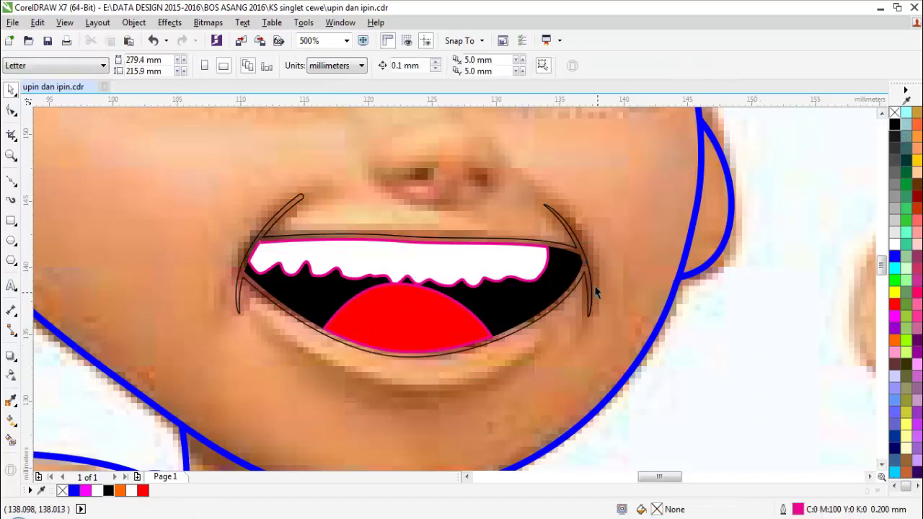
Step: Sample the black of the inner mouth and apply it to the outer mouth shape with the smile creases
{"action": "scroll", "coordinate": [598, 290], "scroll_direction": "up", "scroll_amount": 1}
{"action": "key", "text": "i"}
{"action": "left_click", "coordinate": [543, 264]}
{"action": "left_click", "coordinate": [559, 215]}
Step: Remove the outlines from the four mouth pieces and group them
{"action": "scroll", "coordinate": [553, 228], "scroll_direction": "down", "scroll_amount": 2}
{"action": "key", "text": "space"}
{"action": "left_click_drag", "start_coordinate": [621, 343], "coordinate": [367, 182]}
{"action": "left_click_drag", "start_coordinate": [457, 237], "coordinate": [689, 265]}
{"action": "key", "text": "ctrl+z"}
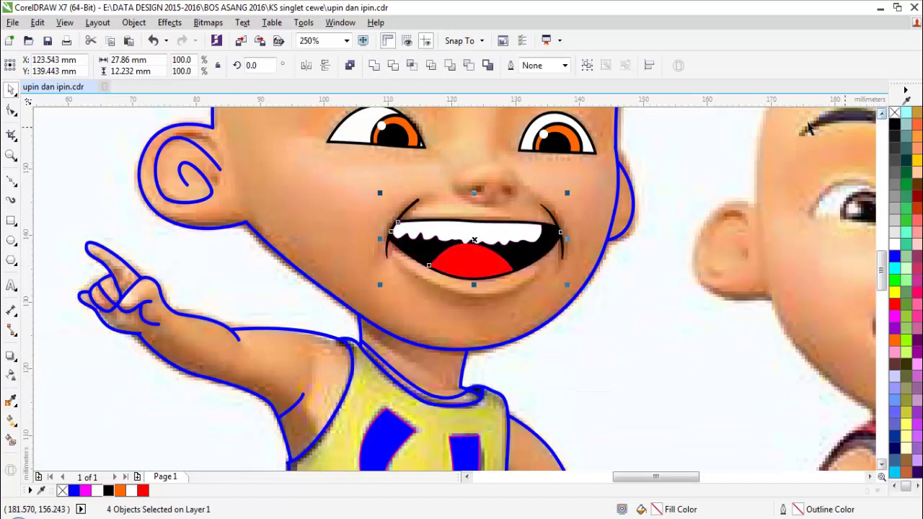
{"action": "left_click", "coordinate": [588, 66]}
{"action": "left_click", "coordinate": [686, 286]}
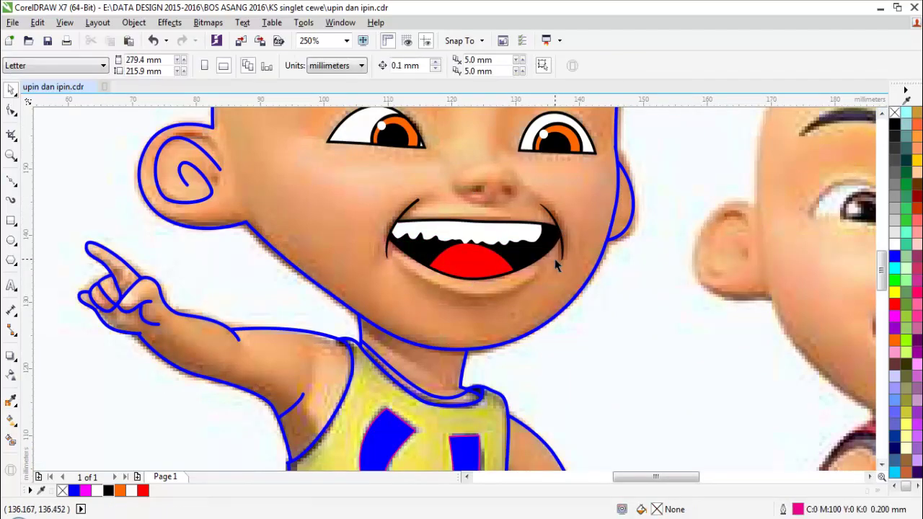
Step: Trace an open curve about 16.5 mm wide and 3.1 mm tall along the crease beneath the lower lip
{"action": "scroll", "coordinate": [554, 259], "scroll_direction": "down", "scroll_amount": 1}
{"action": "key", "text": "F2"}
{"action": "left_click_drag", "start_coordinate": [406, 211], "coordinate": [661, 303]}
{"action": "key", "text": "F2"}
{"action": "left_click_drag", "start_coordinate": [166, 225], "coordinate": [681, 374]}
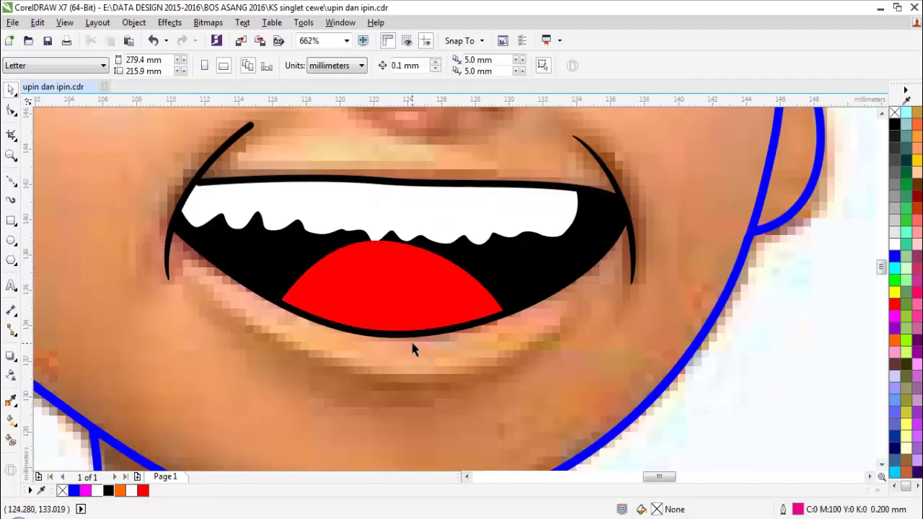
{"action": "key", "text": "F5"}
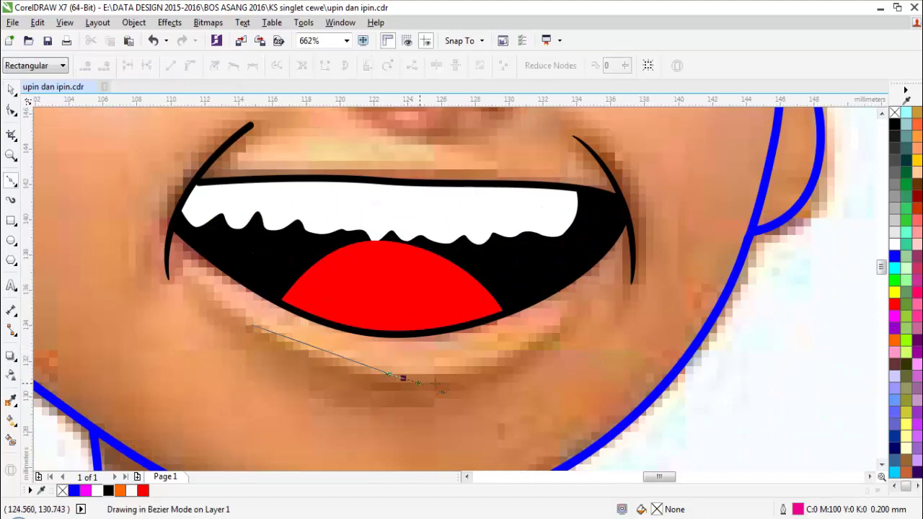
{"action": "left_click", "coordinate": [401, 377]}
{"action": "left_click", "coordinate": [531, 349]}
{"action": "key", "text": "space"}
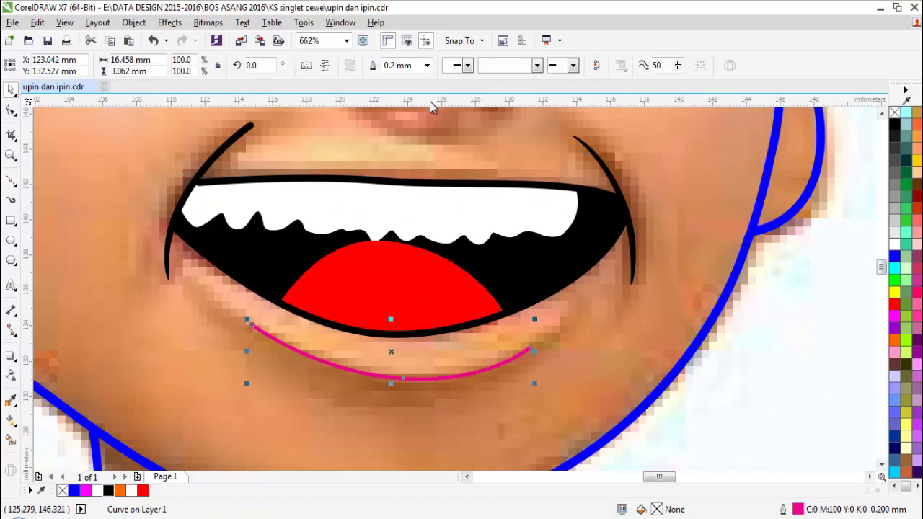
Step: Give the lower-lip curve a 0.3 mm outline, then convert that outline to an object filled black
{"action": "type", "text": "3"}
{"action": "key", "text": "Return"}
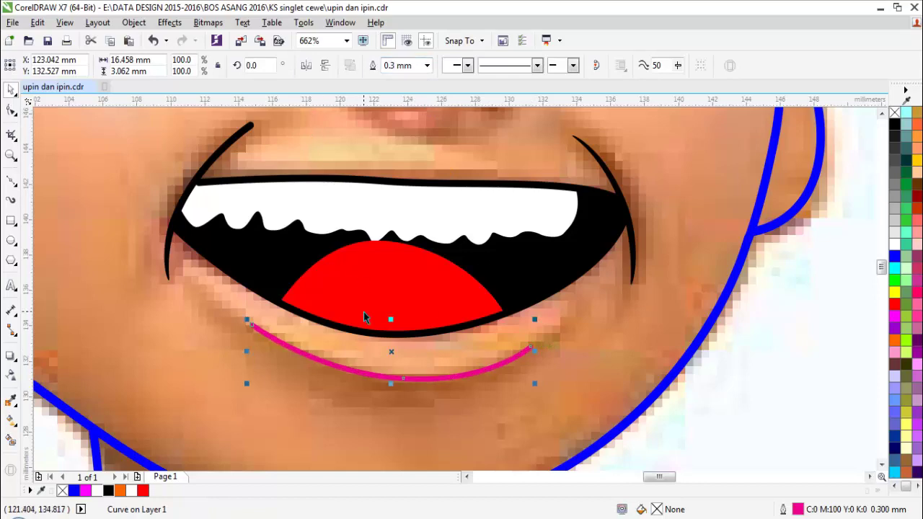
{"action": "key", "text": "ctrl+shift+q"}
{"action": "left_click", "coordinate": [895, 127]}
{"action": "key", "text": "F3"}
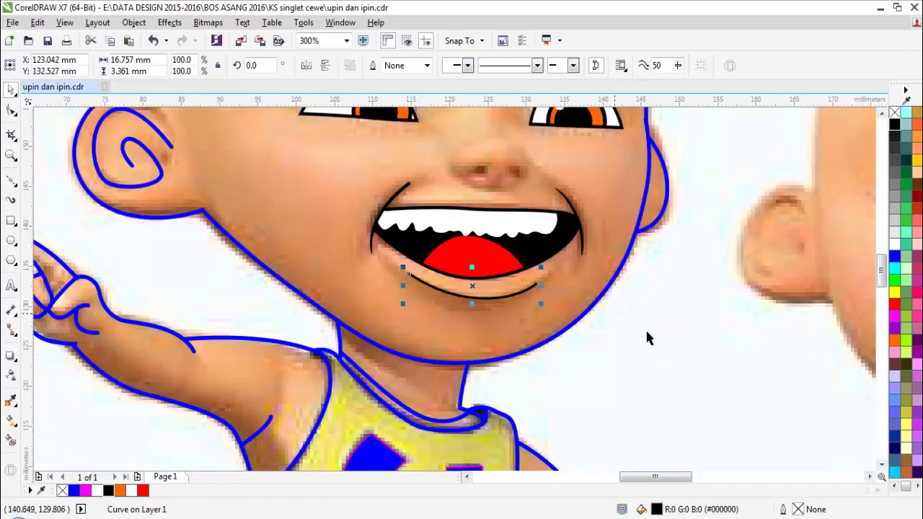
{"action": "left_click", "coordinate": [649, 332]}
Step: Trace an open curve about 4.2 mm wide and 13.7 mm tall down the nose bridge and around the nose tip's right side
{"action": "key", "text": "F3"}
{"action": "key", "text": "F2"}
{"action": "left_click_drag", "start_coordinate": [411, 212], "coordinate": [641, 274]}
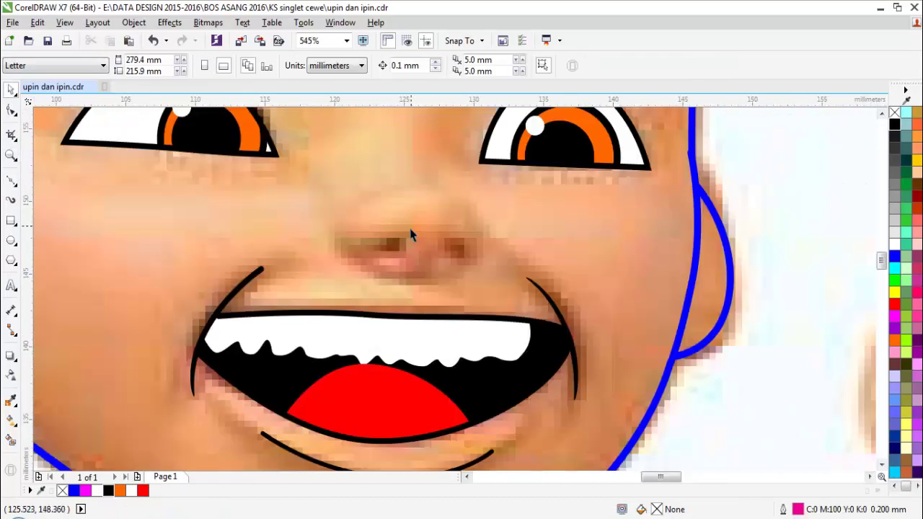
{"action": "scroll", "coordinate": [421, 227], "scroll_direction": "up", "scroll_amount": 3}
{"action": "key", "text": "F5"}
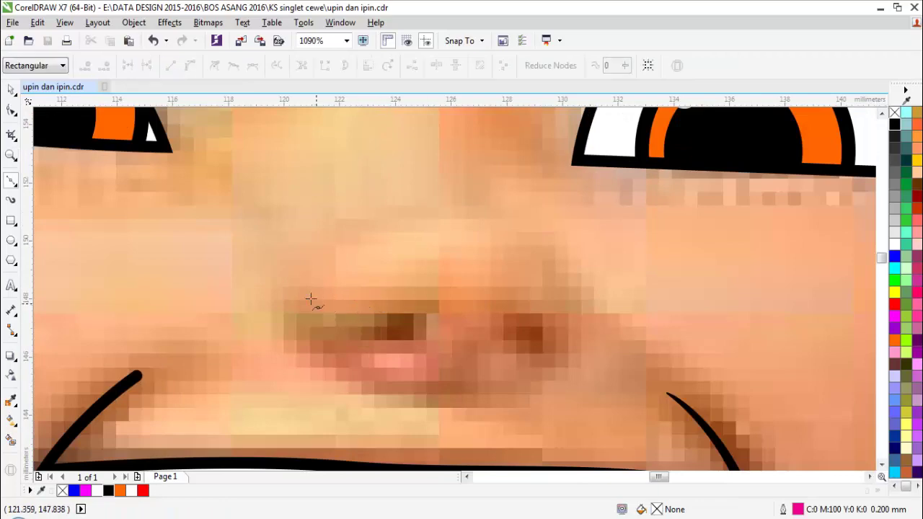
{"action": "scroll", "coordinate": [410, 299], "scroll_direction": "down", "scroll_amount": 4}
{"action": "scroll", "coordinate": [361, 282], "scroll_direction": "up", "scroll_amount": 2}
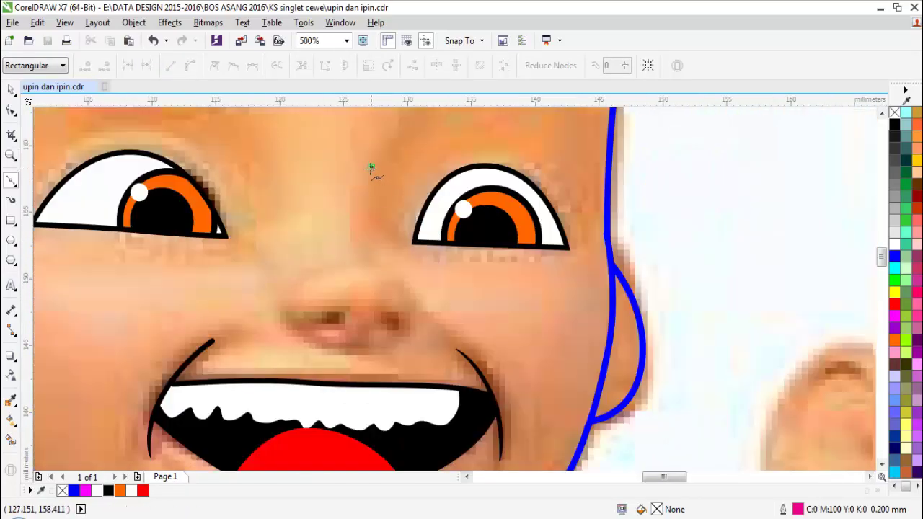
{"action": "left_click", "coordinate": [371, 168]}
{"action": "left_click_drag", "start_coordinate": [367, 243], "coordinate": [382, 271]}
{"action": "left_click", "coordinate": [412, 320]}
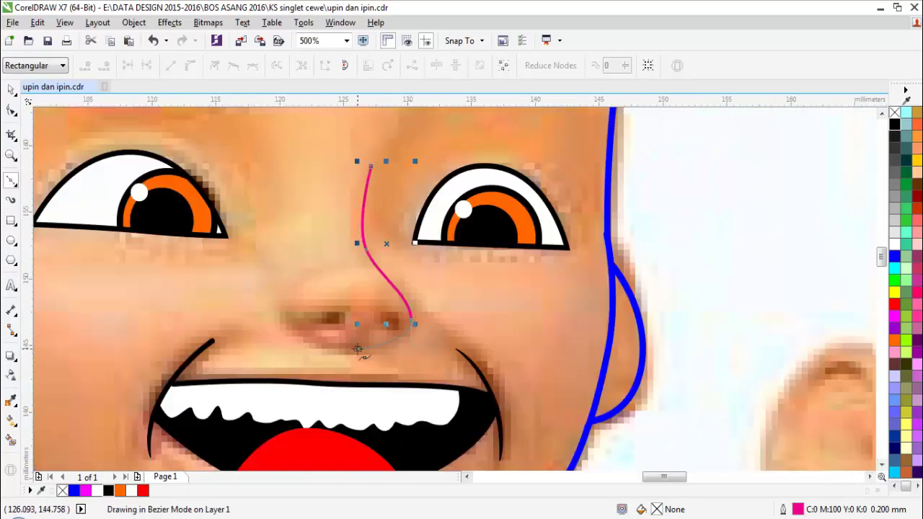
{"action": "key", "text": "space"}
Step: Set the nose curve's outline width to 0.4 mm and convert the outline to an object
{"action": "scroll", "coordinate": [331, 311], "scroll_direction": "up", "scroll_amount": 2}
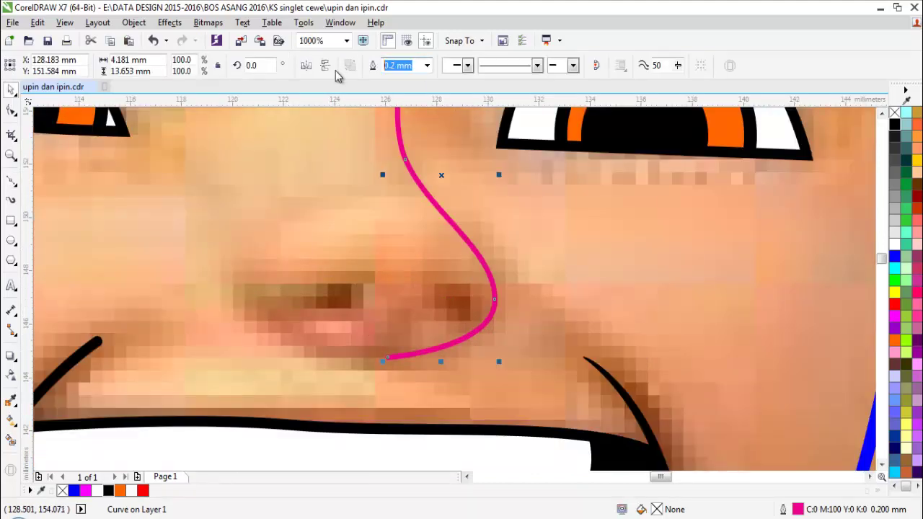
{"action": "type", "text": "0.4"}
{"action": "key", "text": "Return"}
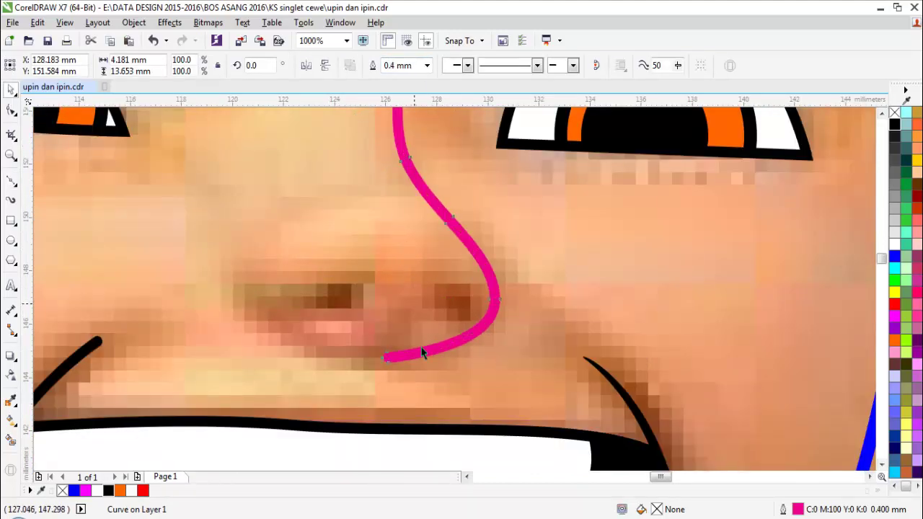
{"action": "scroll", "coordinate": [421, 346], "scroll_direction": "up", "scroll_amount": 1}
Step: Taper the lower end of the nose line to a point by deleting its extra end nodes
{"action": "key", "text": "F10"}
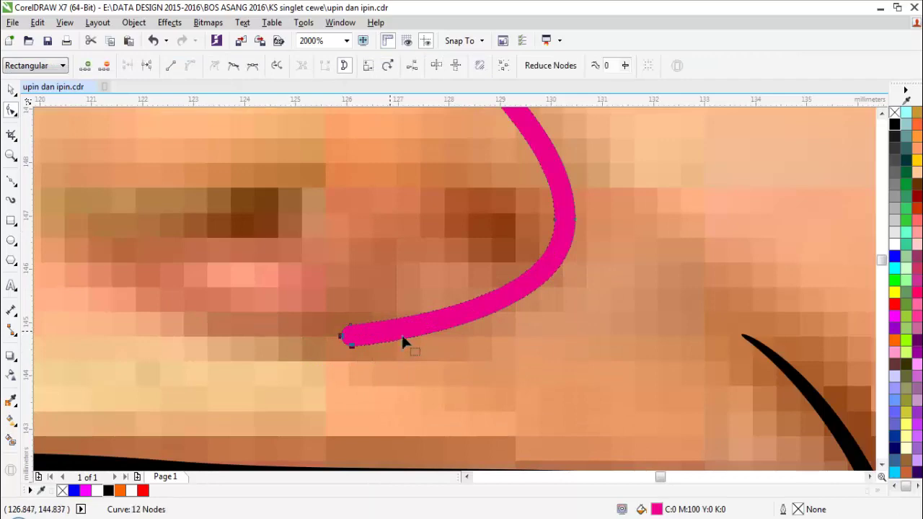
{"action": "key", "text": "Delete"}
{"action": "left_click_drag", "start_coordinate": [307, 347], "coordinate": [397, 315]}
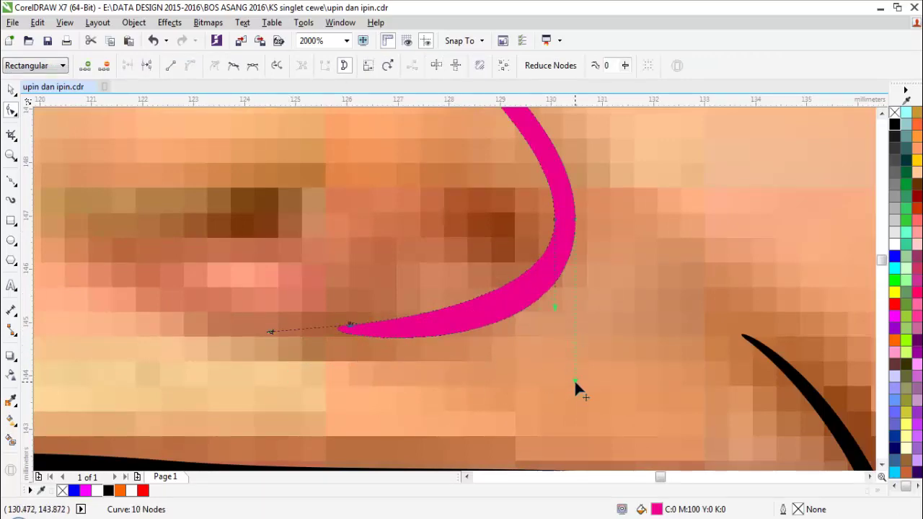
Step: Taper the upper end of the nose line between the eyes by deleting its extra end nodes
{"action": "scroll", "coordinate": [563, 351], "scroll_direction": "down", "scroll_amount": 2}
{"action": "scroll", "coordinate": [523, 229], "scroll_direction": "up", "scroll_amount": 1}
{"action": "scroll", "coordinate": [441, 168], "scroll_direction": "up", "scroll_amount": 1}
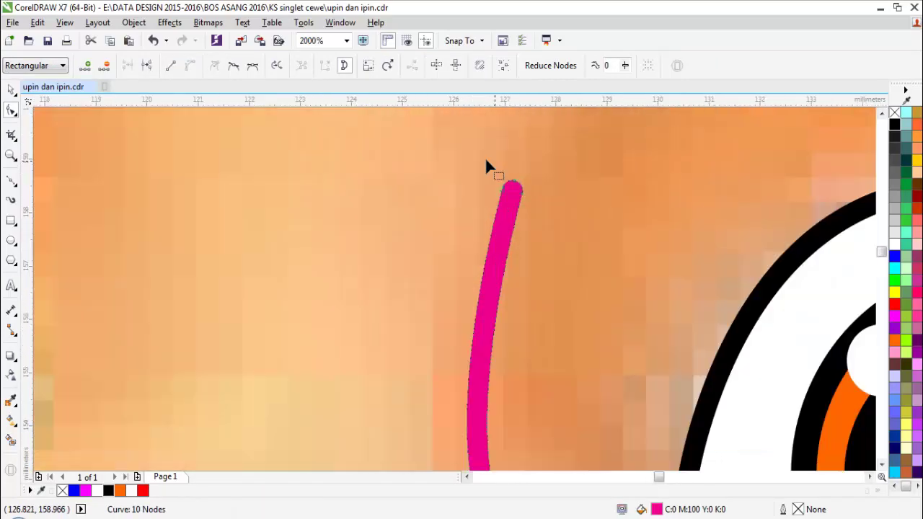
{"action": "left_click_drag", "start_coordinate": [519, 224], "coordinate": [519, 224]}
{"action": "key", "text": "Delete"}
{"action": "left_click_drag", "start_coordinate": [472, 158], "coordinate": [561, 264]}
{"action": "scroll", "coordinate": [479, 279], "scroll_direction": "down", "scroll_amount": 2}
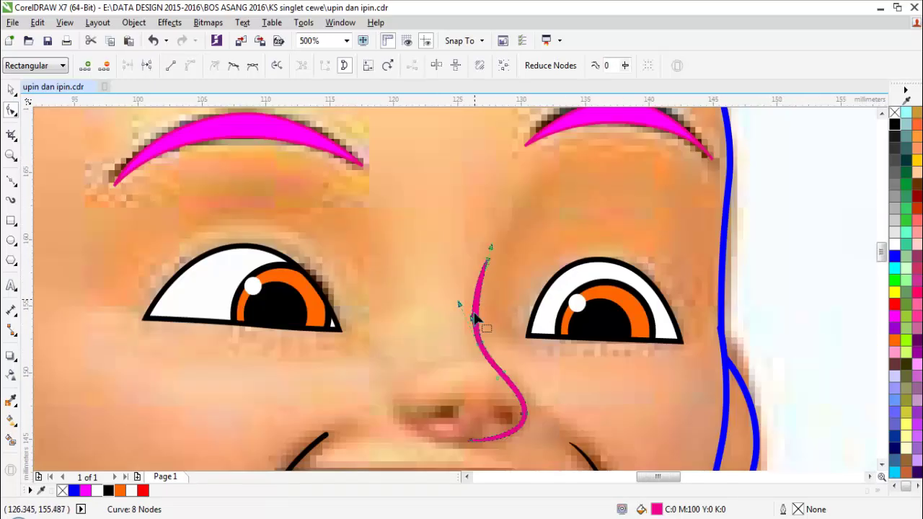
Step: Refine the upper bend of the nose line and fill the line black
{"action": "scroll", "coordinate": [465, 310], "scroll_direction": "up", "scroll_amount": 1}
{"action": "left_click_drag", "start_coordinate": [459, 283], "coordinate": [468, 297]}
{"action": "scroll", "coordinate": [468, 298], "scroll_direction": "down", "scroll_amount": 1}
{"action": "key", "text": "space"}
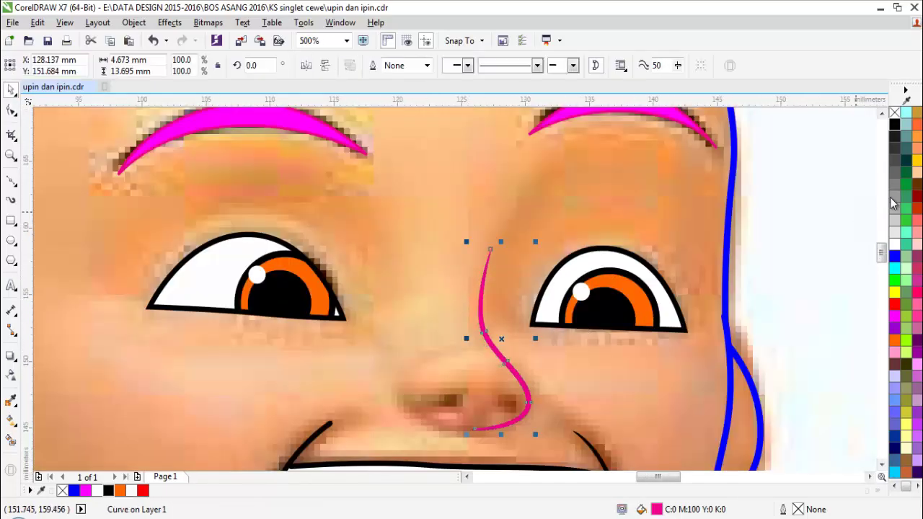
{"action": "left_click", "coordinate": [895, 126]}
{"action": "left_click", "coordinate": [810, 163]}
Step: Trace an open curve about 1.7 mm wide and 4.2 mm tall around the left side of the nose
{"action": "scroll", "coordinate": [691, 210], "scroll_direction": "down", "scroll_amount": 1}
{"action": "key", "text": "F2"}
{"action": "left_click_drag", "start_coordinate": [499, 255], "coordinate": [716, 325]}
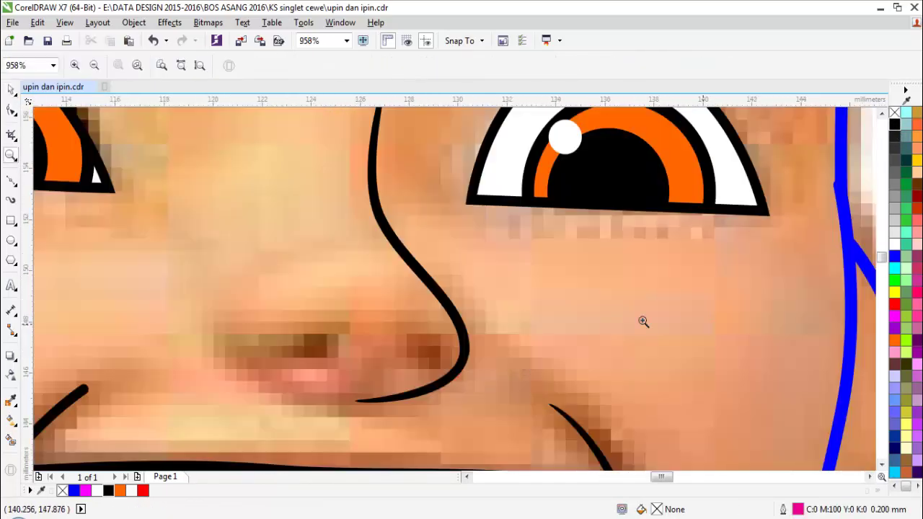
{"action": "key", "text": "space"}
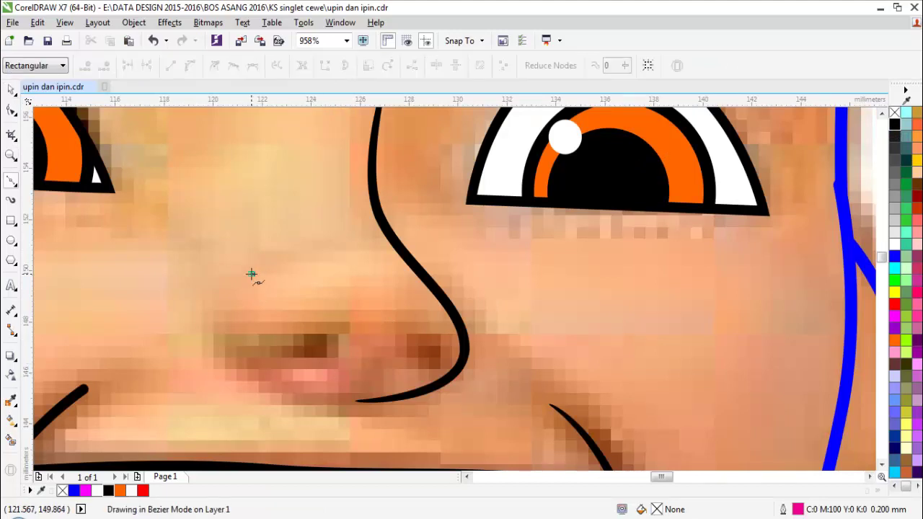
{"action": "left_click_drag", "start_coordinate": [214, 336], "coordinate": [223, 370]}
{"action": "left_click", "coordinate": [254, 381]}
{"action": "key", "text": "space"}
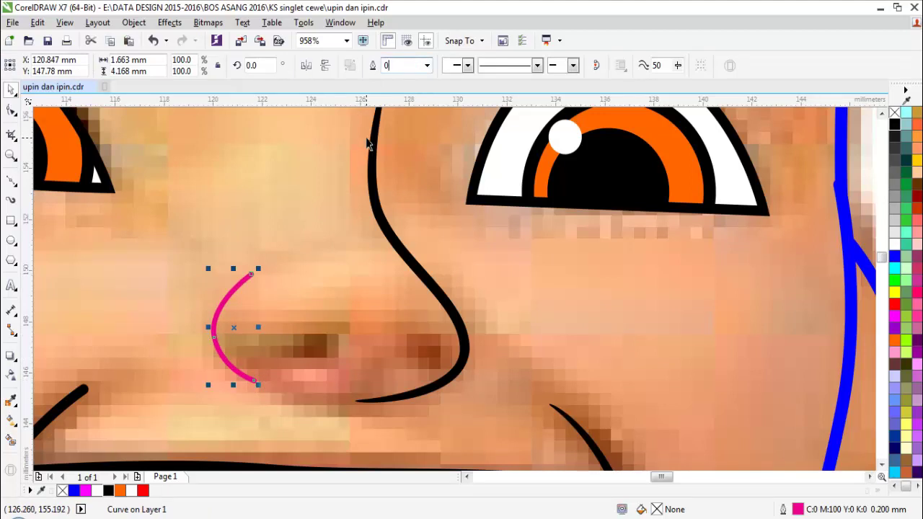
Step: Thicken the outline of the nose's left-side curve and convert it to an object
{"action": "key", "text": "Return"}
{"action": "key", "text": "ctrl+shift+q"}
{"action": "scroll", "coordinate": [248, 338], "scroll_direction": "up", "scroll_amount": 1}
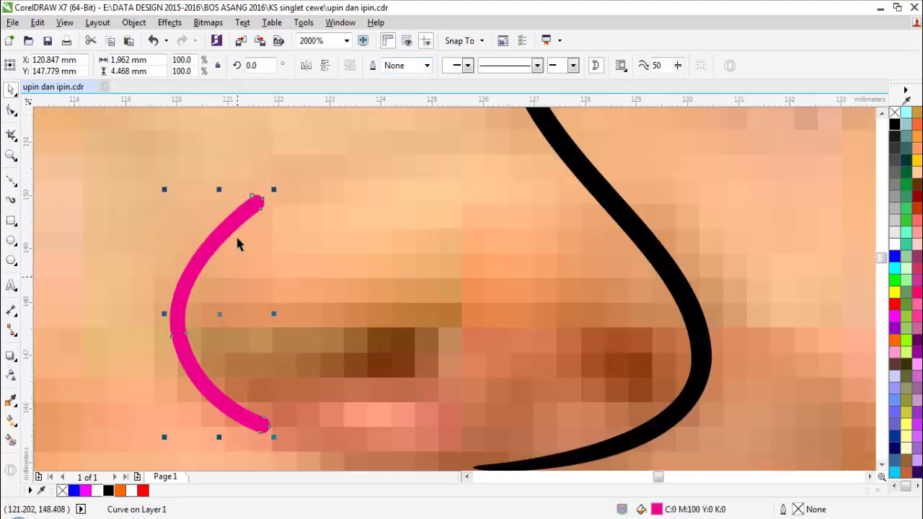
Step: Taper the upper end of the nose's left-side line by deleting end nodes and adjusting its curve handles
{"action": "key", "text": "F10"}
{"action": "left_click_drag", "start_coordinate": [288, 194], "coordinate": [294, 201]}
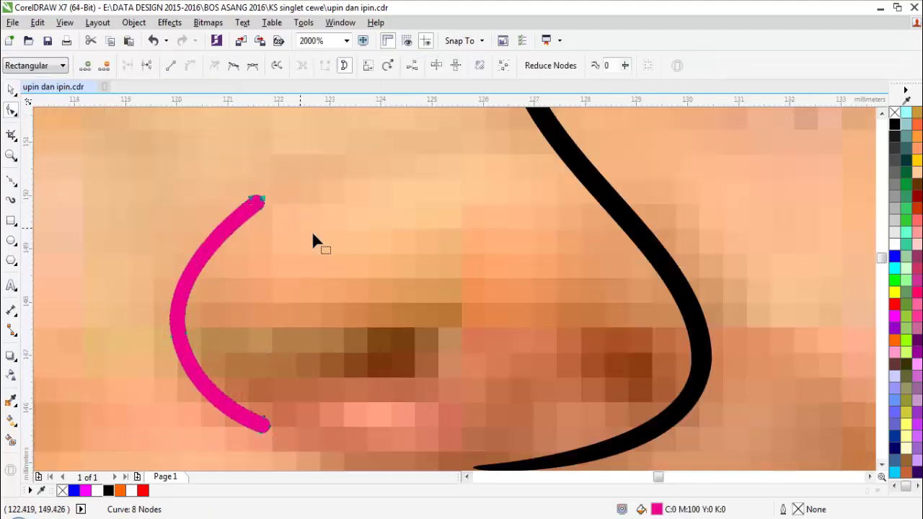
{"action": "key", "text": "Delete"}
{"action": "left_click_drag", "start_coordinate": [207, 363], "coordinate": [206, 363]}
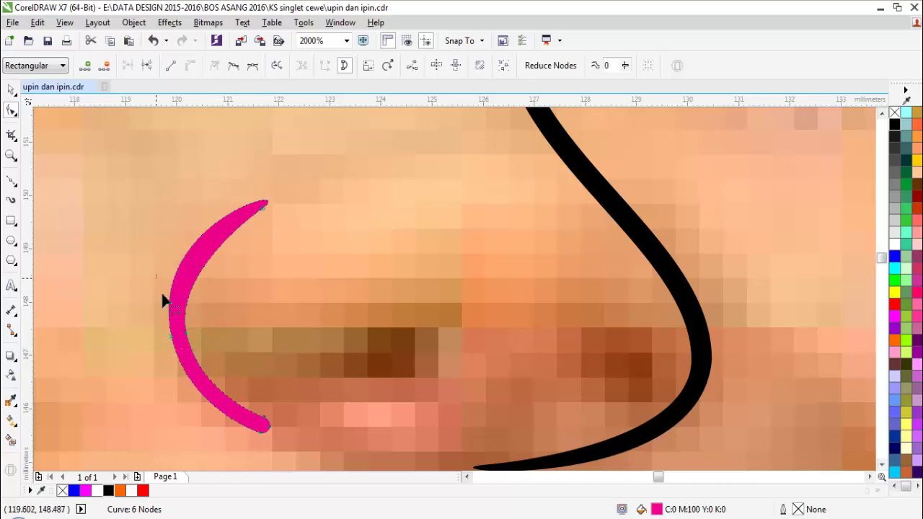
{"action": "left_click_drag", "start_coordinate": [146, 222], "coordinate": [150, 250]}
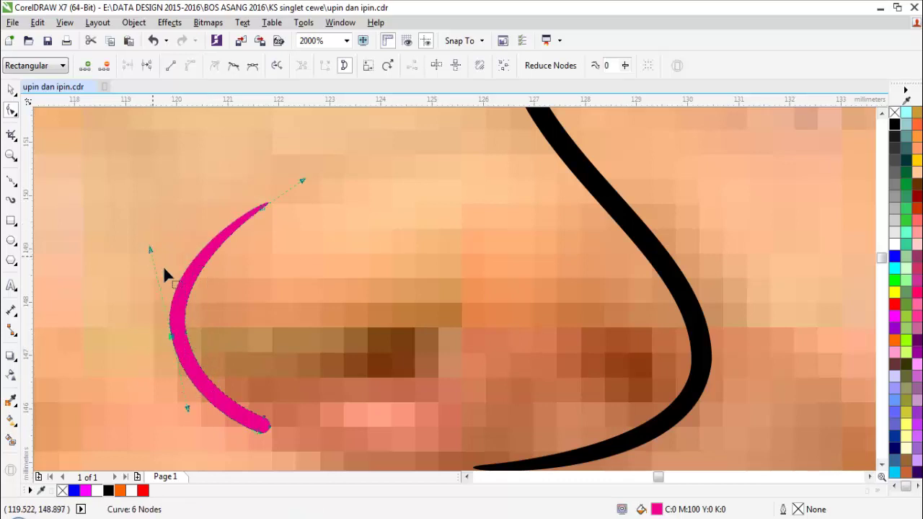
Step: Sample black from the longer nose line and apply it to the nose's left-side line
{"action": "scroll", "coordinate": [161, 265], "scroll_direction": "down", "scroll_amount": 1}
{"action": "key", "text": "space"}
{"action": "key", "text": "i"}
{"action": "left_click", "coordinate": [416, 279]}
{"action": "left_click", "coordinate": [188, 338]}
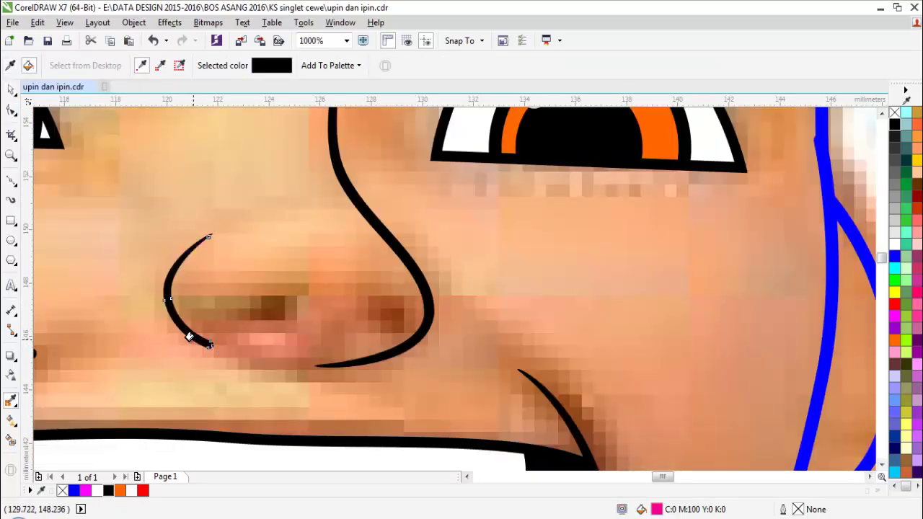
{"action": "key", "text": "space"}
{"action": "scroll", "coordinate": [303, 343], "scroll_direction": "down", "scroll_amount": 2}
{"action": "key", "text": "Escape"}
Step: Trace the left nostril opening as a small closed teardrop-shaped curve
{"action": "key", "text": "F2"}
{"action": "left_click_drag", "start_coordinate": [197, 315], "coordinate": [388, 350]}
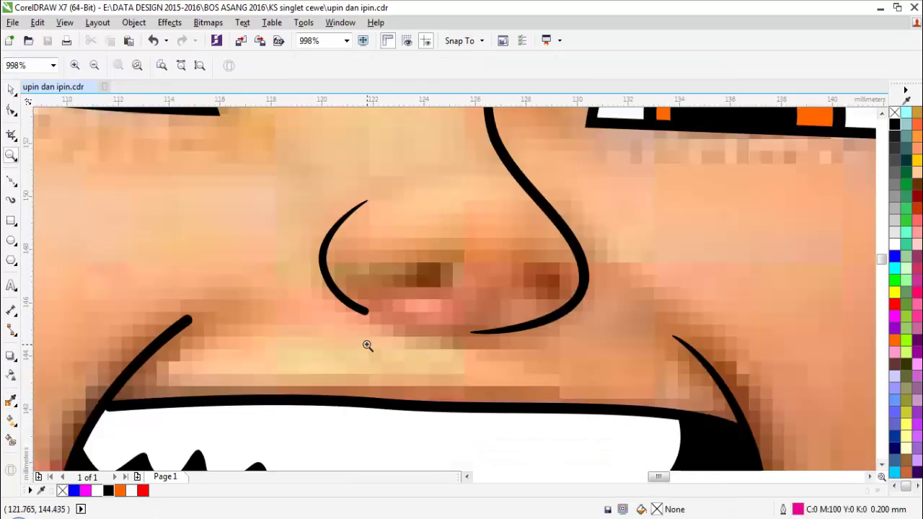
{"action": "key", "text": "F10"}
{"action": "scroll", "coordinate": [421, 234], "scroll_direction": "up", "scroll_amount": 1}
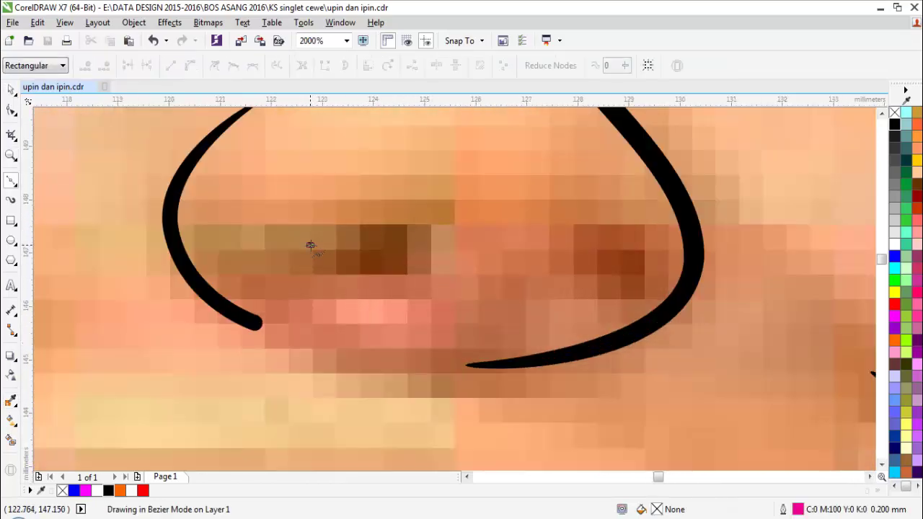
{"action": "left_click_drag", "start_coordinate": [407, 248], "coordinate": [409, 282]}
{"action": "left_click", "coordinate": [291, 269]}
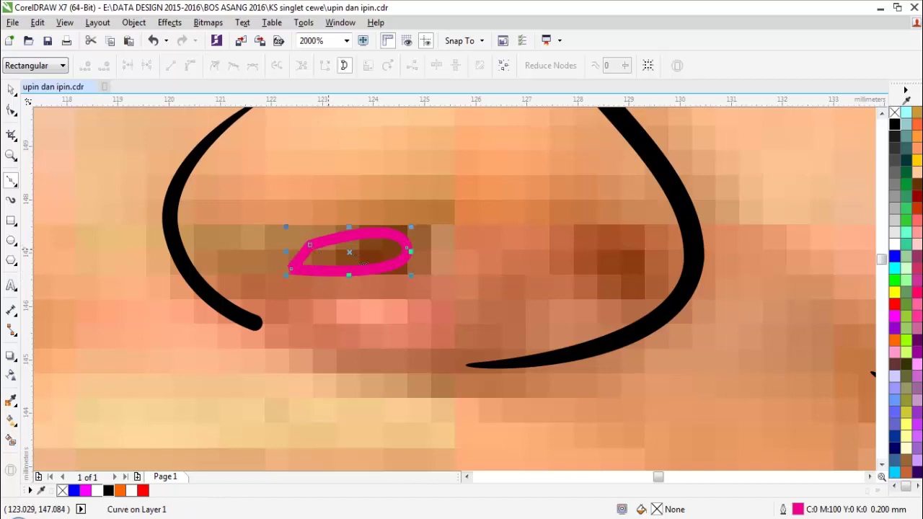
Step: Smooth the left nostril's upper edge by removing its extra corner node, and place a duplicate over the right nostril
{"action": "key", "text": "space"}
{"action": "key", "text": "F10"}
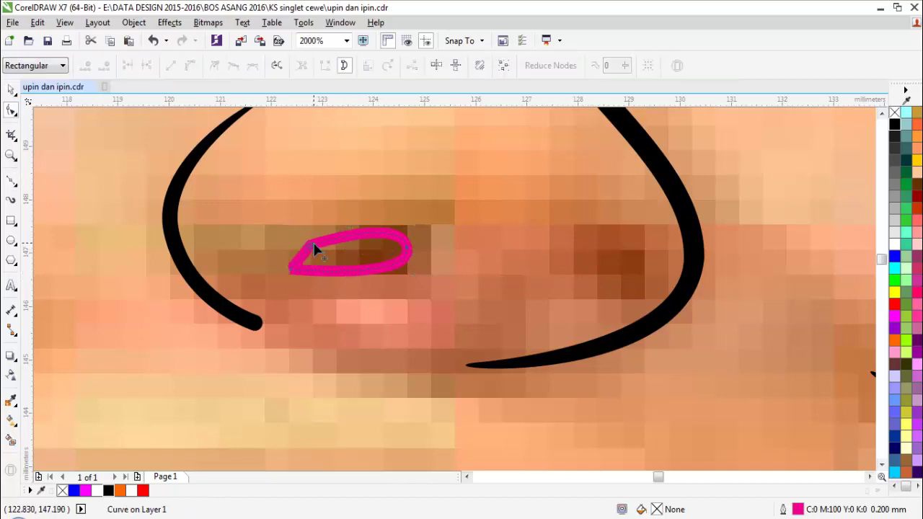
{"action": "key", "text": "space"}
{"action": "left_click_drag", "start_coordinate": [351, 269], "coordinate": [598, 264]}
{"action": "left_click", "coordinate": [371, 258], "text": "shift"}
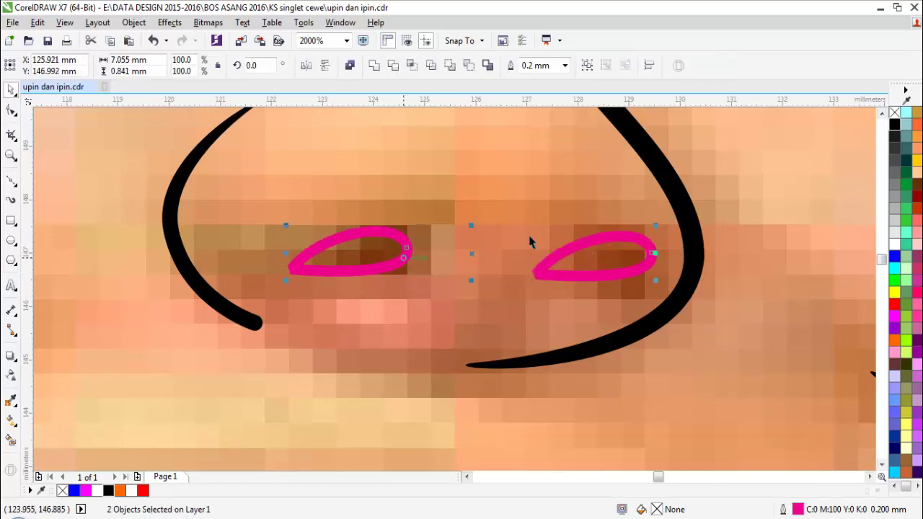
Step: Fill both nostrils with black and remove their outlines
{"action": "left_click", "coordinate": [895, 124]}
{"action": "right_click", "coordinate": [895, 114]}
{"action": "scroll", "coordinate": [577, 195], "scroll_direction": "down", "scroll_amount": 2}
{"action": "left_click", "coordinate": [595, 218]}
{"action": "scroll", "coordinate": [595, 218], "scroll_direction": "down", "scroll_amount": 1}
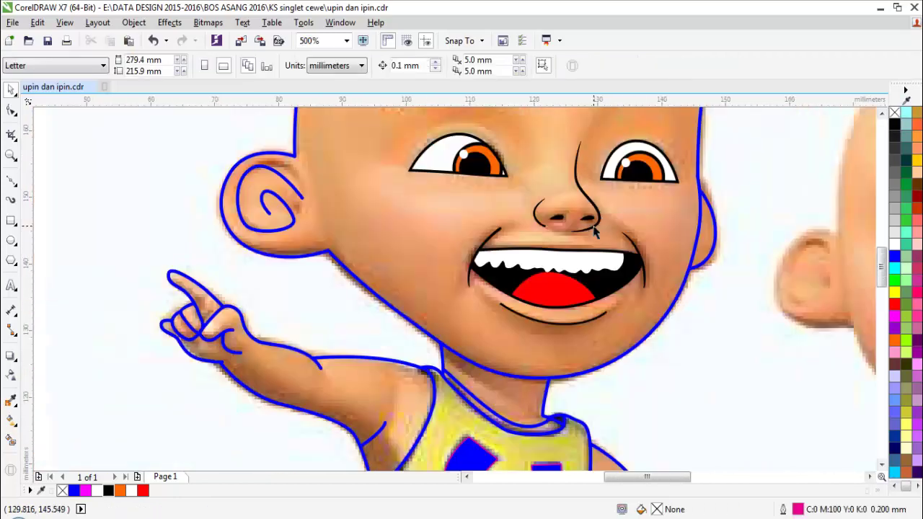
Step: Sample black from the left eye's pupil and apply it to the magenta eyebrows
{"action": "key", "text": "z"}
{"action": "left_click", "coordinate": [566, 212]}
{"action": "scroll", "coordinate": [473, 203], "scroll_direction": "down", "scroll_amount": 1}
{"action": "scroll", "coordinate": [592, 278], "scroll_direction": "down", "scroll_amount": 1}
{"action": "key", "text": "F2"}
{"action": "left_click", "coordinate": [536, 235]}
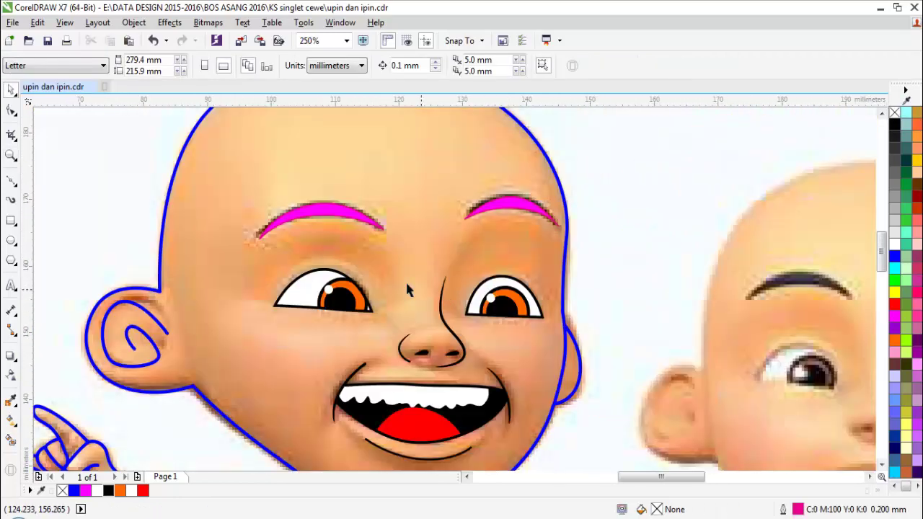
{"action": "key", "text": "i"}
{"action": "left_click", "coordinate": [336, 304]}
{"action": "left_click", "coordinate": [343, 211]}
{"action": "scroll", "coordinate": [525, 215], "scroll_direction": "down", "scroll_amount": 1}
Step: Select the eyebrows, eyes, nose and mouth objects and group them in their original position
{"action": "key", "text": "space"}
{"action": "left_click_drag", "start_coordinate": [608, 175], "coordinate": [325, 380]}
{"action": "left_click_drag", "start_coordinate": [490, 315], "coordinate": [177, 259]}
{"action": "key", "text": "ctrl+z"}
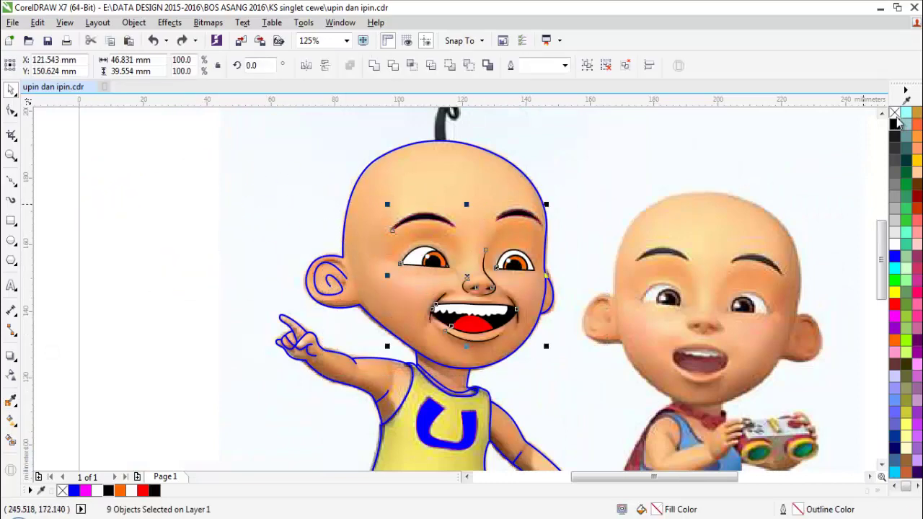
{"action": "key", "text": "ctrl+g"}
{"action": "key", "text": "Escape"}
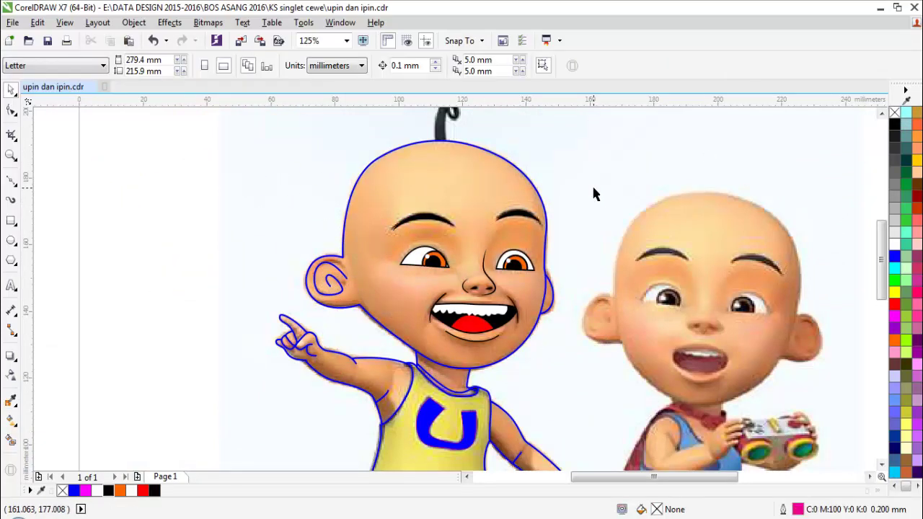
Step: Trace the hair tuft on top of the head as a closed curve with its base just inside the head outline
{"action": "scroll", "coordinate": [484, 218], "scroll_direction": "down", "scroll_amount": 6}
{"action": "key", "text": "z"}
{"action": "left_click_drag", "start_coordinate": [435, 178], "coordinate": [547, 246]}
{"action": "key", "text": "F2"}
{"action": "left_click_drag", "start_coordinate": [330, 129], "coordinate": [506, 237]}
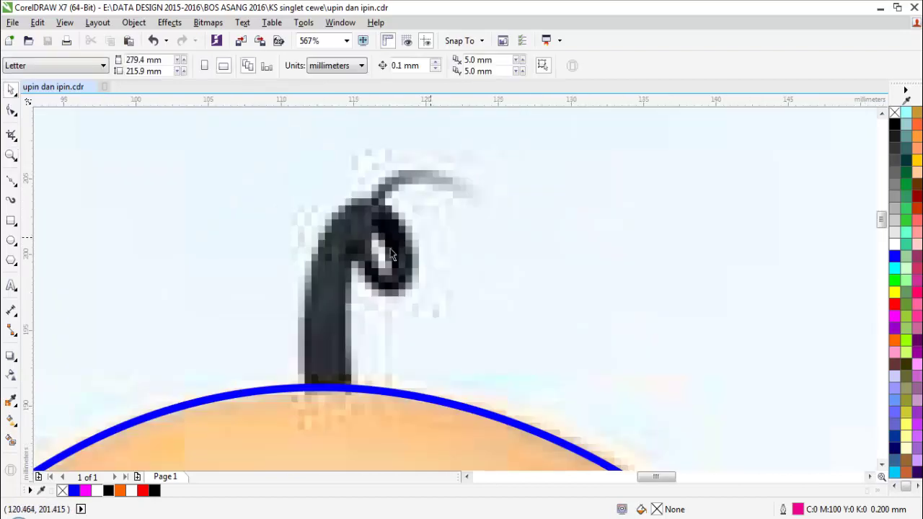
{"action": "key", "text": "F10"}
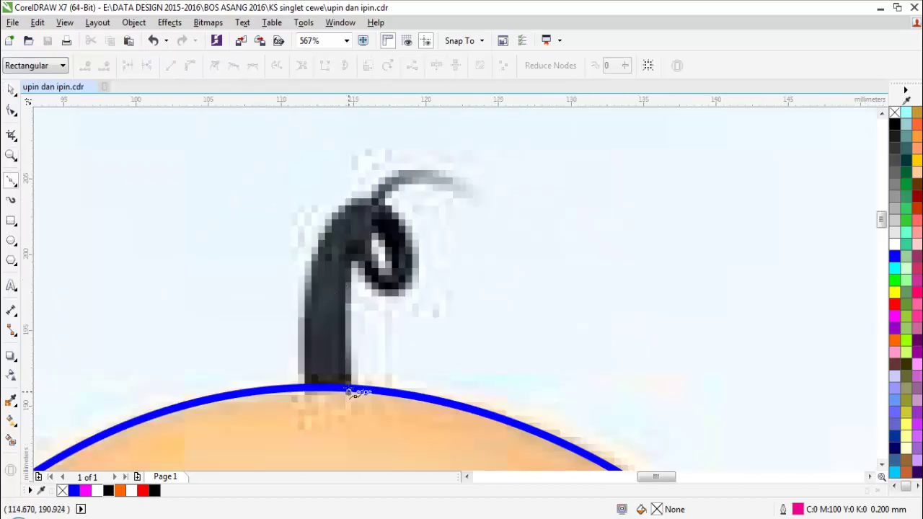
{"action": "left_click", "coordinate": [351, 239]}
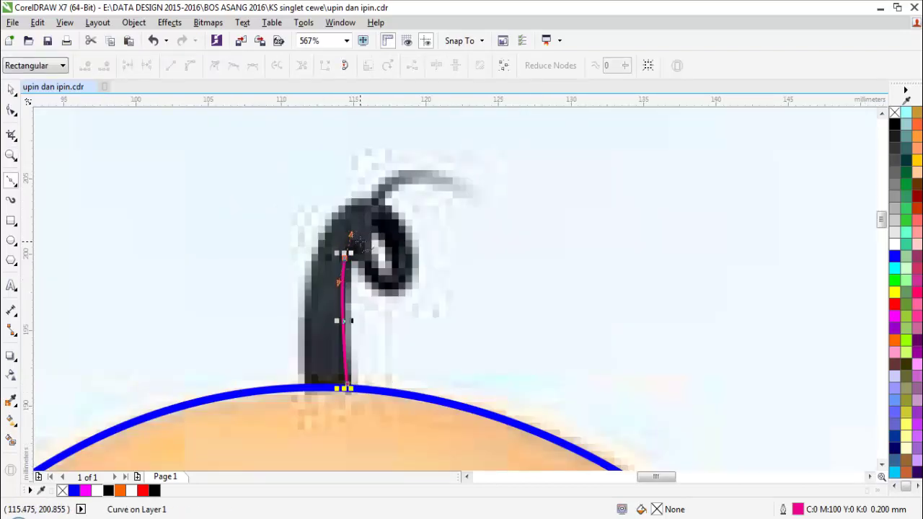
{"action": "left_click_drag", "start_coordinate": [399, 295], "coordinate": [426, 281]}
{"action": "left_click_drag", "start_coordinate": [359, 195], "coordinate": [315, 200]}
{"action": "left_click_drag", "start_coordinate": [305, 306], "coordinate": [303, 336]}
{"action": "scroll", "coordinate": [309, 395], "scroll_direction": "up", "scroll_amount": 1}
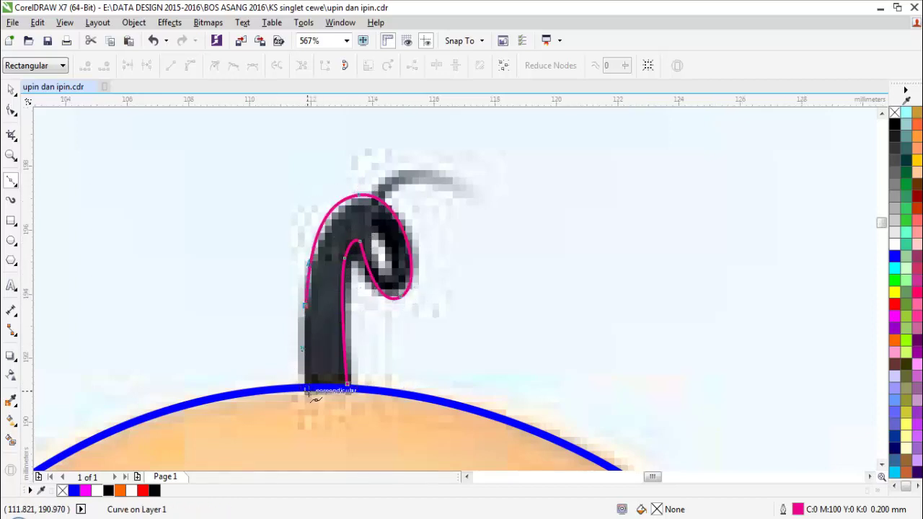
{"action": "left_click", "coordinate": [310, 403]}
{"action": "left_click", "coordinate": [368, 430]}
{"action": "left_click", "coordinate": [390, 378]}
Step: Trace the small opening inside the hair tuft's curl and combine it with the tuft outline
{"action": "scroll", "coordinate": [385, 328], "scroll_direction": "down", "scroll_amount": 1}
{"action": "scroll", "coordinate": [413, 194], "scroll_direction": "up", "scroll_amount": 1}
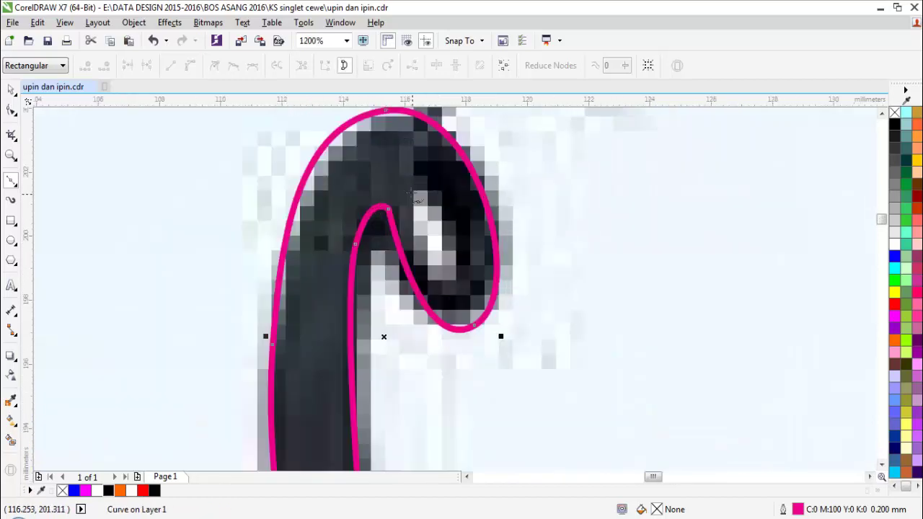
{"action": "left_click", "coordinate": [409, 176]}
{"action": "left_click_drag", "start_coordinate": [448, 285], "coordinate": [478, 286]}
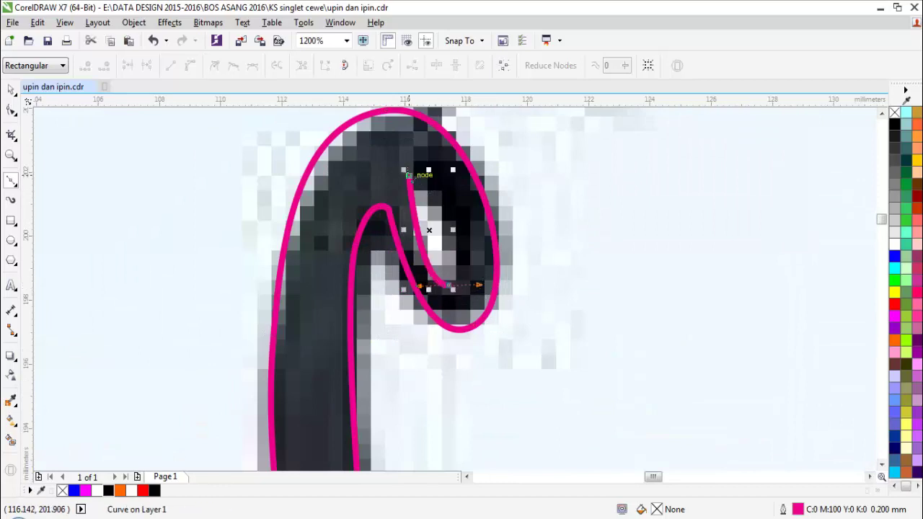
{"action": "left_click_drag", "start_coordinate": [409, 176], "coordinate": [447, 171]}
{"action": "scroll", "coordinate": [445, 171], "scroll_direction": "down", "scroll_amount": 1}
{"action": "key", "text": "space"}
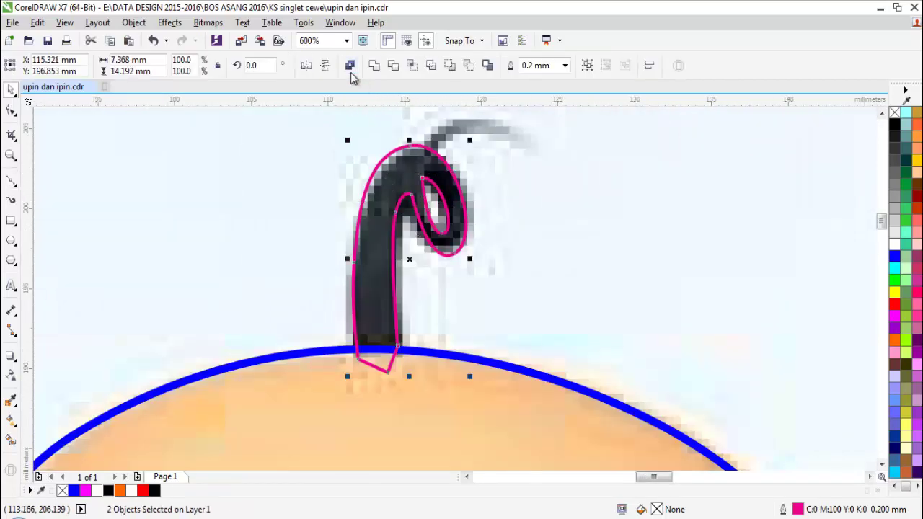
{"action": "left_click", "coordinate": [350, 69]}
Step: Trace the thin curved strand at the tuft's tip as a closed pointed shape and weld it to the hair tuft
{"action": "key", "text": "F2"}
{"action": "left_click", "coordinate": [432, 131]}
{"action": "key", "text": "Escape"}
{"action": "key", "text": "space"}
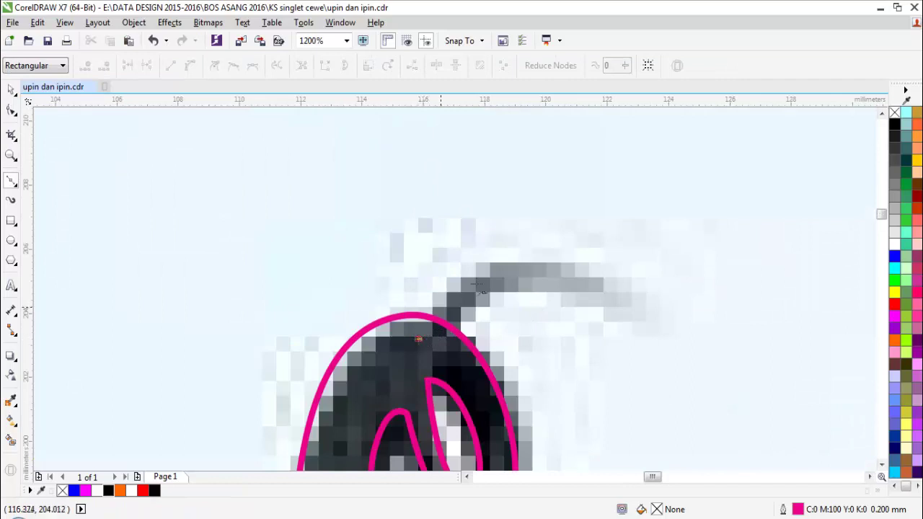
{"action": "left_click_drag", "start_coordinate": [497, 261], "coordinate": [552, 241]}
{"action": "left_click", "coordinate": [618, 290]}
{"action": "left_click_drag", "start_coordinate": [477, 294], "coordinate": [453, 331]}
{"action": "left_click", "coordinate": [448, 356]}
{"action": "left_click", "coordinate": [418, 339]}
{"action": "key", "text": "space"}
{"action": "left_click", "coordinate": [380, 351], "text": "shift"}
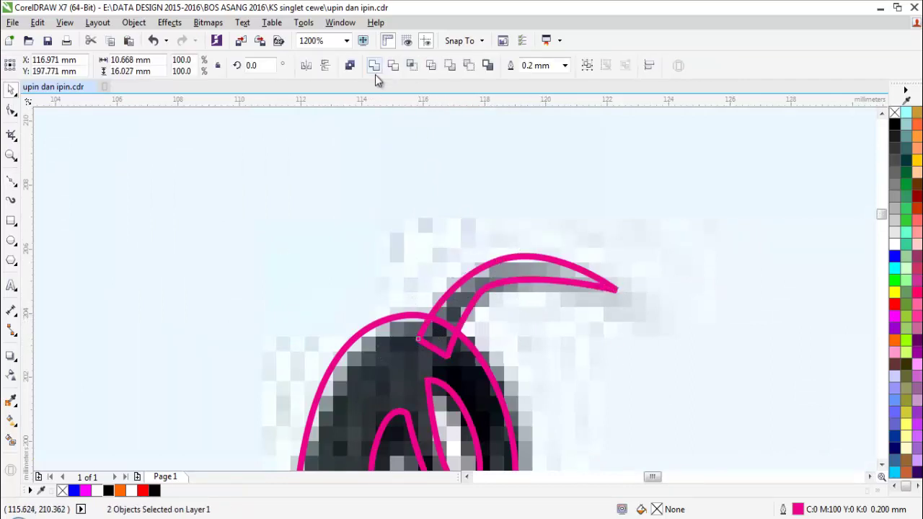
{"action": "left_click", "coordinate": [375, 74]}
Step: Fill the complete hair tuft with black and remove its outline
{"action": "scroll", "coordinate": [593, 262], "scroll_direction": "down", "scroll_amount": 5}
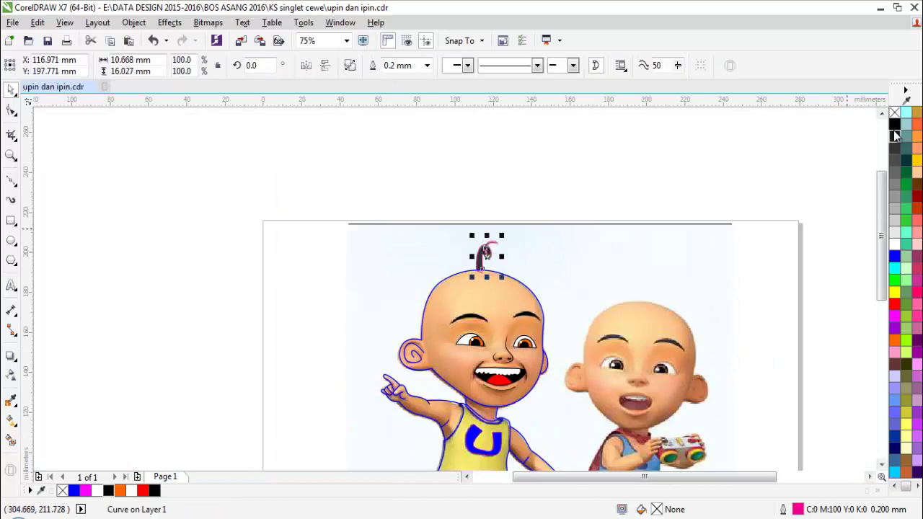
{"action": "left_click", "coordinate": [895, 126]}
{"action": "right_click", "coordinate": [894, 114]}
{"action": "key", "text": "Escape"}
Step: Move the blue figure outline away from the reference image and undo the move
{"action": "scroll", "coordinate": [465, 274], "scroll_direction": "down", "scroll_amount": 1}
{"action": "key", "text": "z"}
{"action": "left_click_drag", "start_coordinate": [364, 280], "coordinate": [579, 429]}
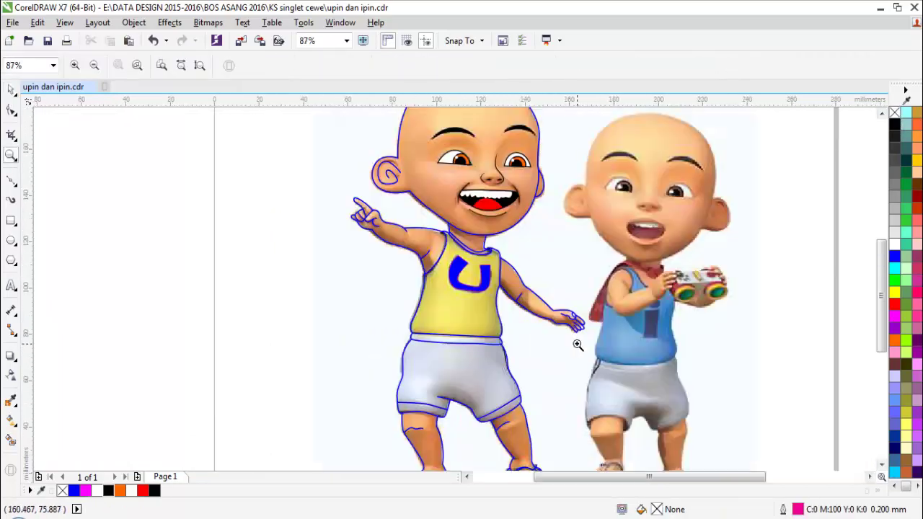
{"action": "key", "text": "space"}
{"action": "key", "text": "z"}
{"action": "scroll", "coordinate": [455, 235], "scroll_direction": "down", "scroll_amount": 3}
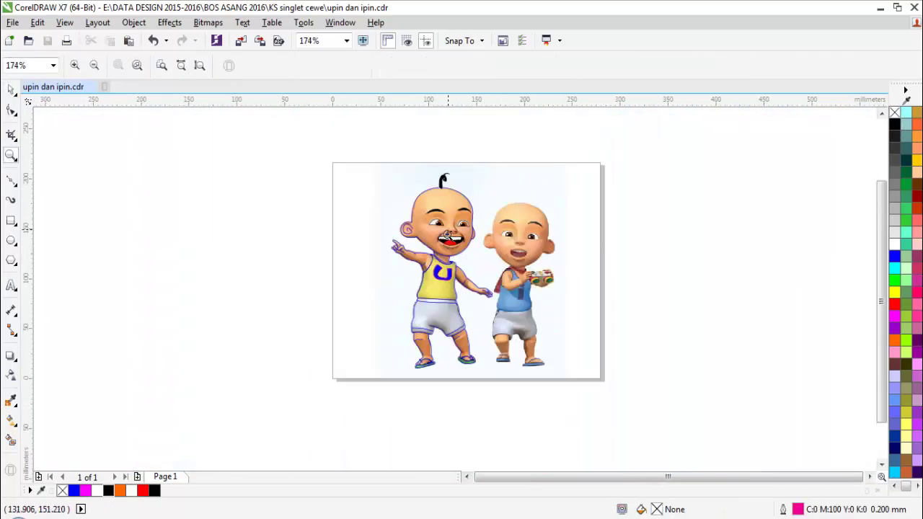
{"action": "left_click", "coordinate": [451, 245]}
{"action": "key", "text": "space"}
{"action": "scroll", "coordinate": [489, 264], "scroll_direction": "up", "scroll_amount": 4}
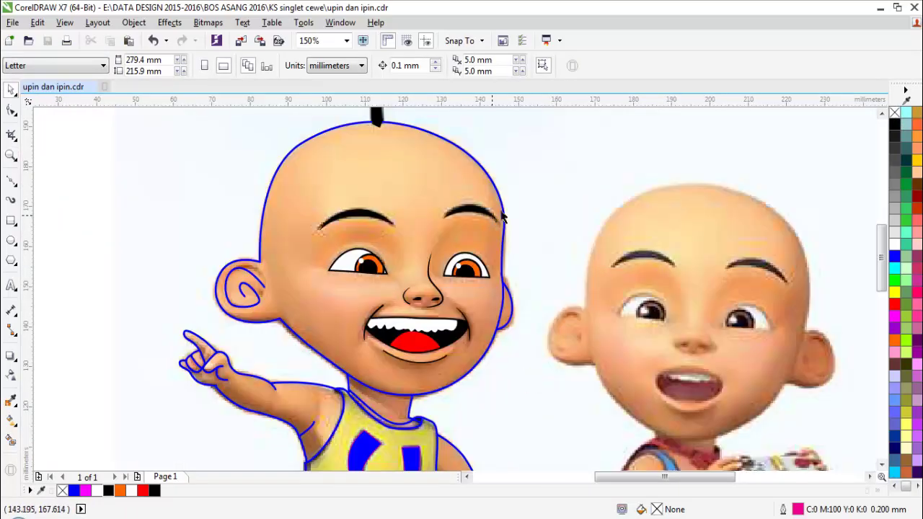
{"action": "left_click_drag", "start_coordinate": [506, 216], "coordinate": [242, 148]}
{"action": "scroll", "coordinate": [312, 236], "scroll_direction": "down", "scroll_amount": 5}
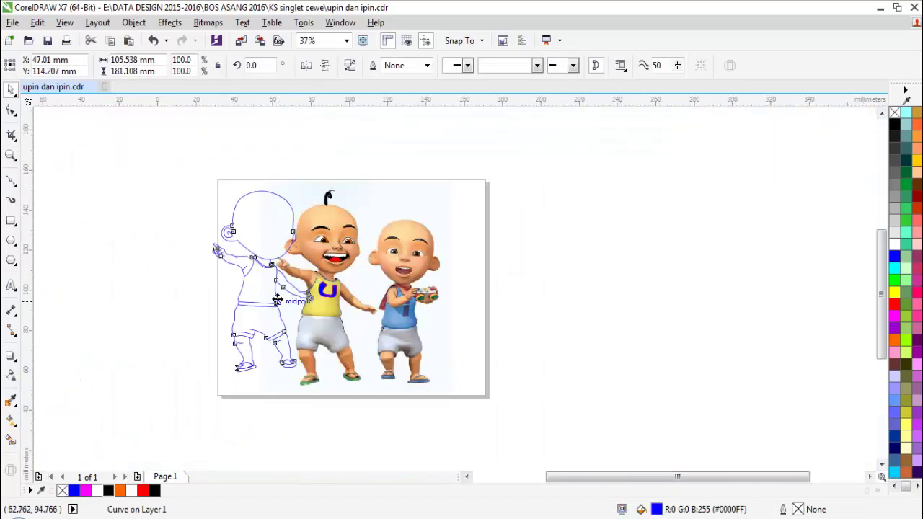
{"action": "scroll", "coordinate": [282, 296], "scroll_direction": "up", "scroll_amount": 5}
{"action": "key", "text": "ctrl+z"}
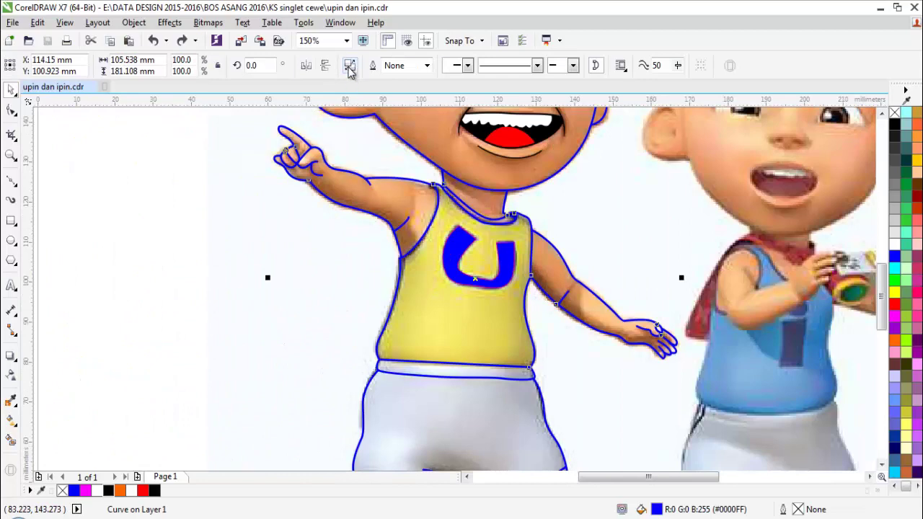
Step: Break the blue figure outline apart, remove the fill from the resulting curves and give them a black outline
{"action": "left_click", "coordinate": [349, 66]}
{"action": "scroll", "coordinate": [299, 219], "scroll_direction": "down", "scroll_amount": 2}
{"action": "key", "text": "F2"}
{"action": "left_click_drag", "start_coordinate": [290, 168], "coordinate": [515, 235]}
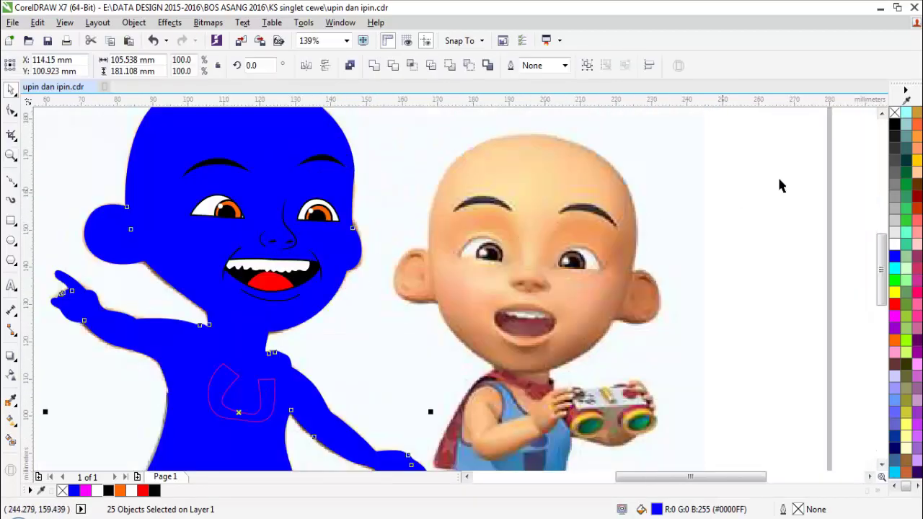
{"action": "left_click", "coordinate": [894, 114]}
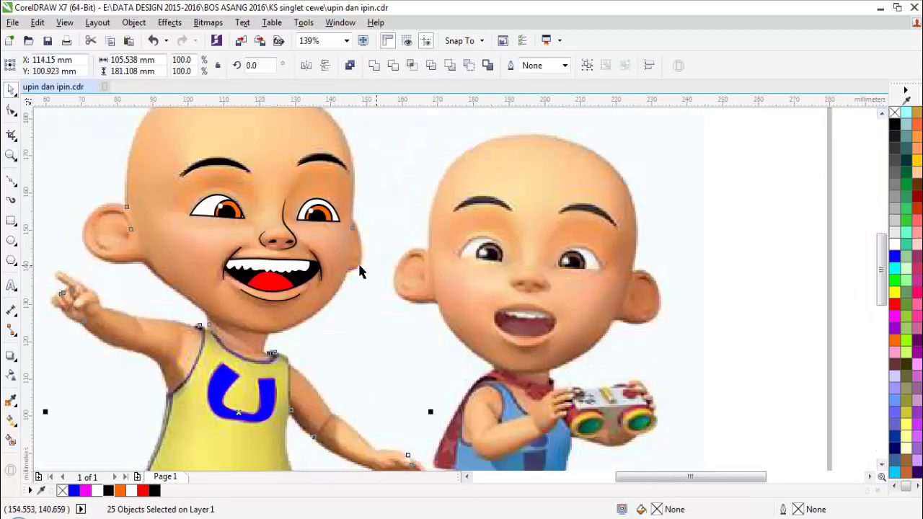
{"action": "scroll", "coordinate": [361, 267], "scroll_direction": "up", "scroll_amount": 5}
{"action": "right_click", "coordinate": [895, 126]}
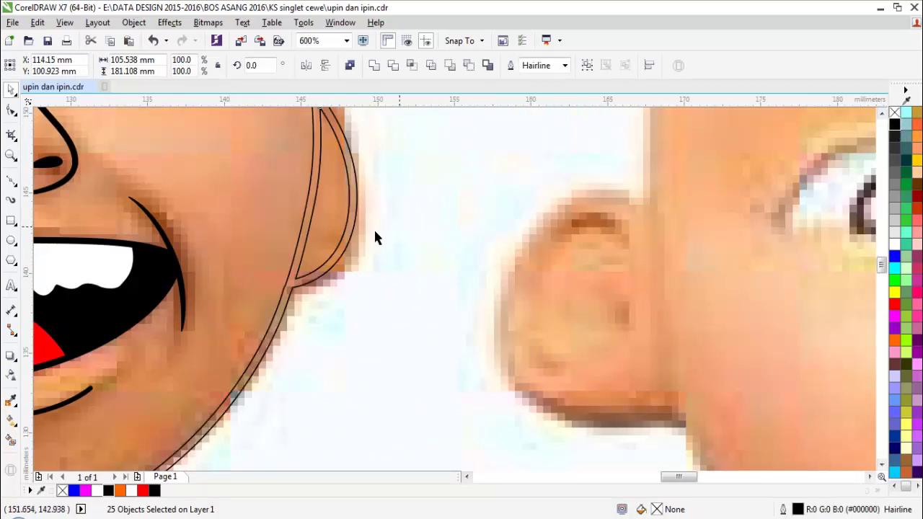
Step: Shift the figure's outer contour slightly near the right ear and undo the move
{"action": "left_click", "coordinate": [351, 254]}
{"action": "scroll", "coordinate": [304, 285], "scroll_direction": "up", "scroll_amount": 3}
{"action": "left_click", "coordinate": [356, 313]}
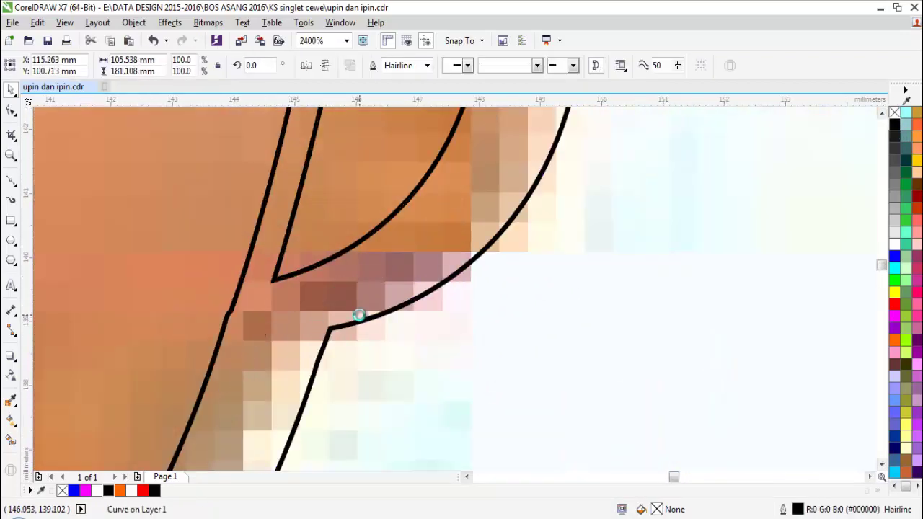
{"action": "scroll", "coordinate": [379, 312], "scroll_direction": "up", "scroll_amount": 2}
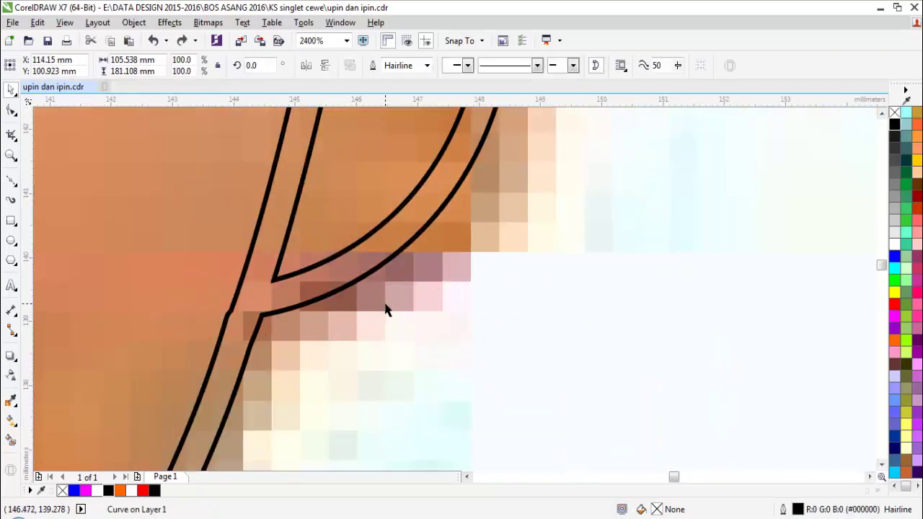
{"action": "scroll", "coordinate": [386, 310], "scroll_direction": "down", "scroll_amount": 8}
{"action": "key", "text": "Escape"}
Step: Select the head contour together with the adjoining face and ear curve and combine them into one object
{"action": "key", "text": "i"}
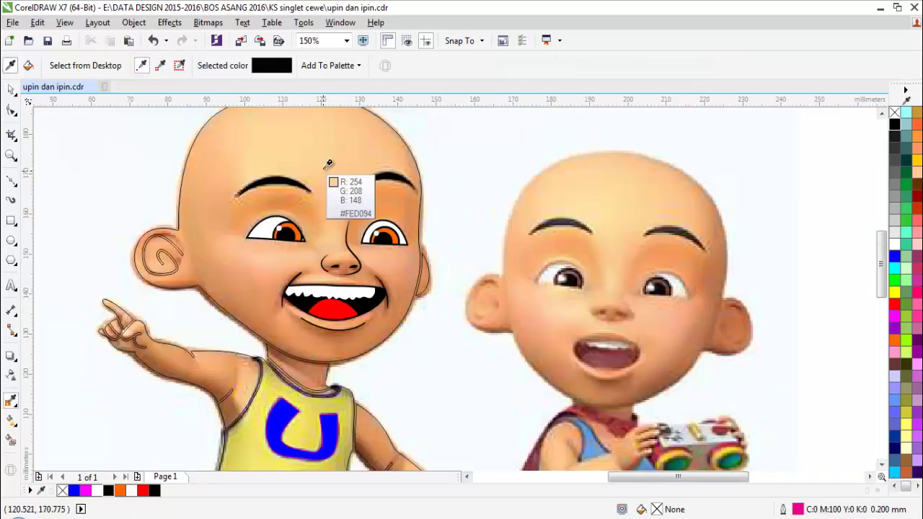
{"action": "scroll", "coordinate": [222, 218], "scroll_direction": "up", "scroll_amount": 1}
{"action": "key", "text": "space"}
{"action": "left_click_drag", "start_coordinate": [202, 450], "coordinate": [202, 453]}
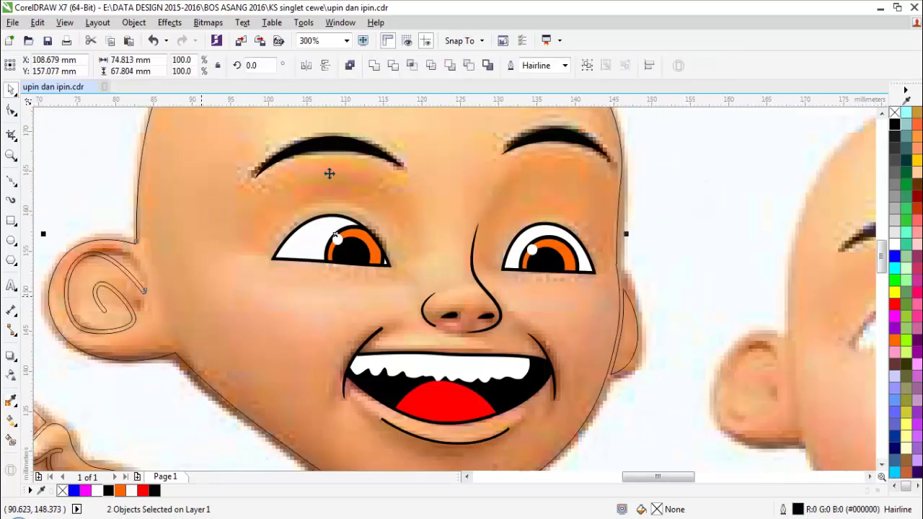
{"action": "left_click", "coordinate": [349, 65]}
Step: Sample the skin colour beside the left eyebrow and fill the head shape with it
{"action": "key", "text": "i"}
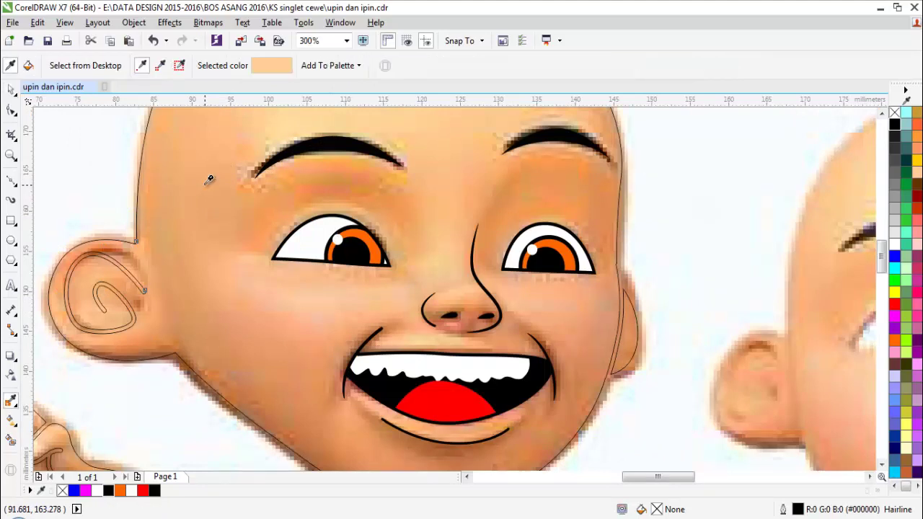
{"action": "left_click", "coordinate": [204, 185]}
{"action": "left_click", "coordinate": [204, 185]}
{"action": "scroll", "coordinate": [206, 188], "scroll_direction": "down", "scroll_amount": 1}
{"action": "key", "text": "space"}
{"action": "left_click", "coordinate": [497, 192]}
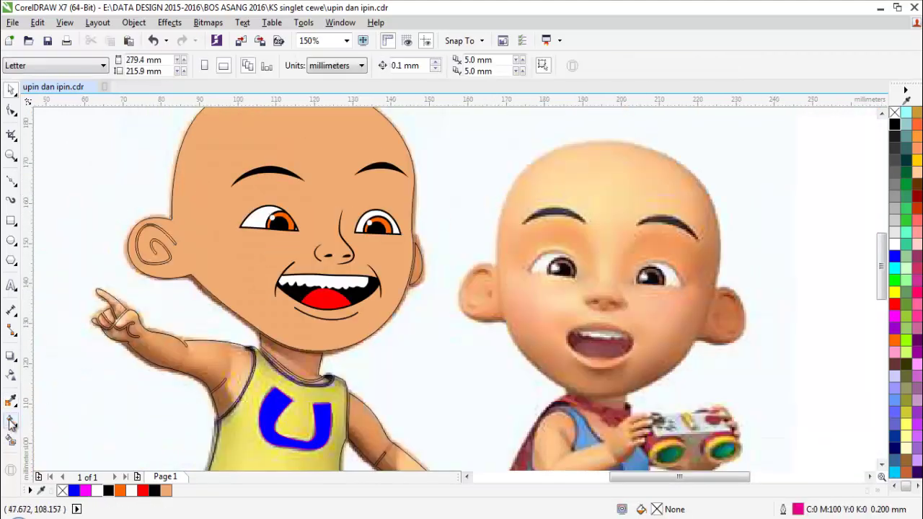
Step: Sample the skin colour from the boy's cheek and fill both arms and the neck with it
{"action": "left_click", "coordinate": [13, 406]}
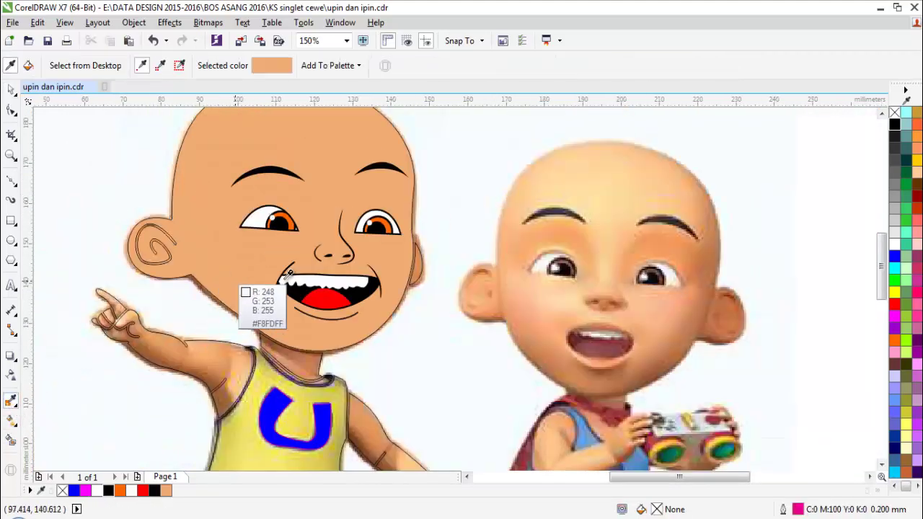
{"action": "left_click", "coordinate": [235, 274]}
{"action": "left_click", "coordinate": [205, 368]}
{"action": "scroll", "coordinate": [189, 369], "scroll_direction": "down", "scroll_amount": 1}
{"action": "scroll", "coordinate": [209, 380], "scroll_direction": "up", "scroll_amount": 1}
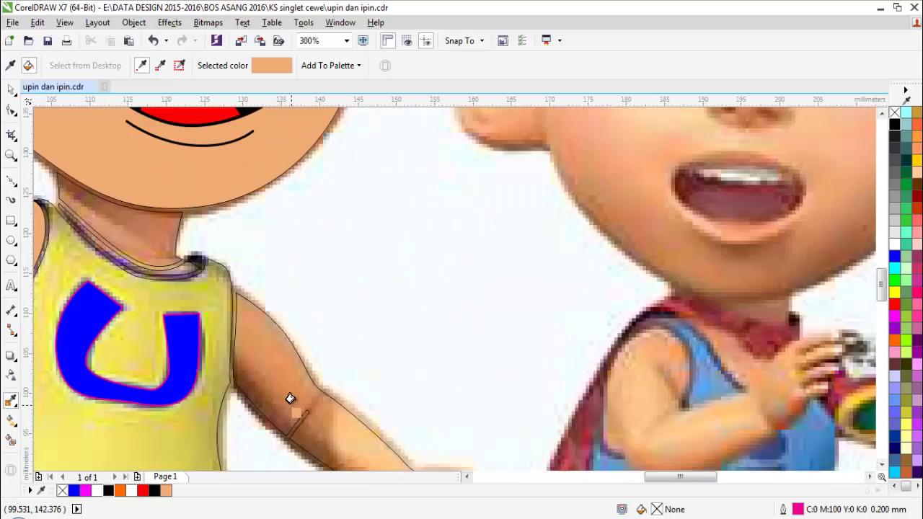
{"action": "scroll", "coordinate": [268, 362], "scroll_direction": "down", "scroll_amount": 1}
{"action": "scroll", "coordinate": [175, 295], "scroll_direction": "up", "scroll_amount": 2}
{"action": "scroll", "coordinate": [155, 298], "scroll_direction": "down", "scroll_amount": 1}
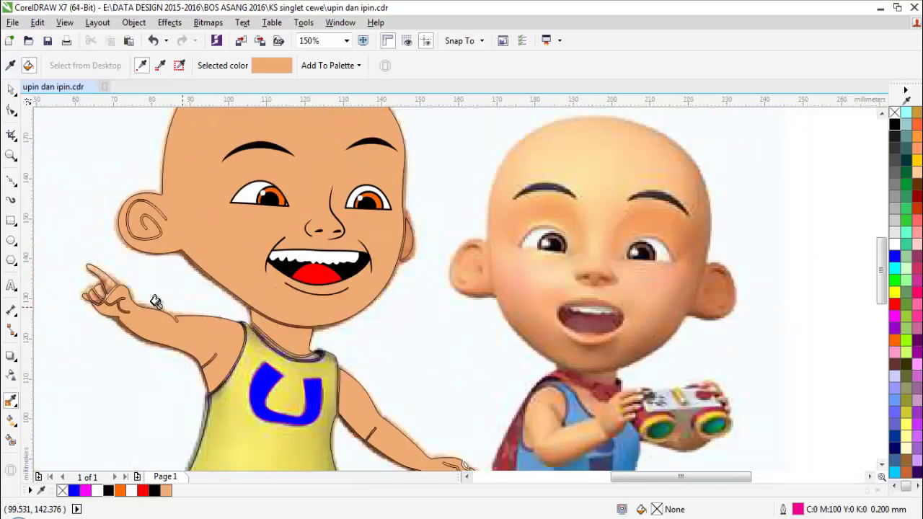
Step: Fill the finger shapes of the boy's pointing hand with the sampled skin colour
{"action": "scroll", "coordinate": [123, 305], "scroll_direction": "up", "scroll_amount": 1}
{"action": "scroll", "coordinate": [114, 296], "scroll_direction": "up", "scroll_amount": 1}
{"action": "left_click", "coordinate": [184, 308]}
{"action": "left_click", "coordinate": [145, 320]}
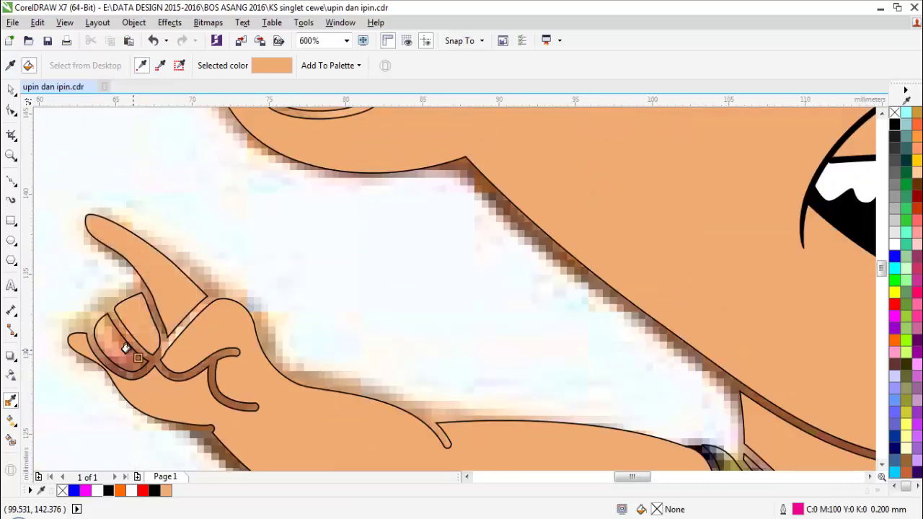
{"action": "left_click", "coordinate": [126, 349]}
{"action": "scroll", "coordinate": [332, 343], "scroll_direction": "down", "scroll_amount": 2}
{"action": "key", "text": "z"}
{"action": "left_click", "coordinate": [493, 421]}
{"action": "scroll", "coordinate": [474, 351], "scroll_direction": "down", "scroll_amount": 2}
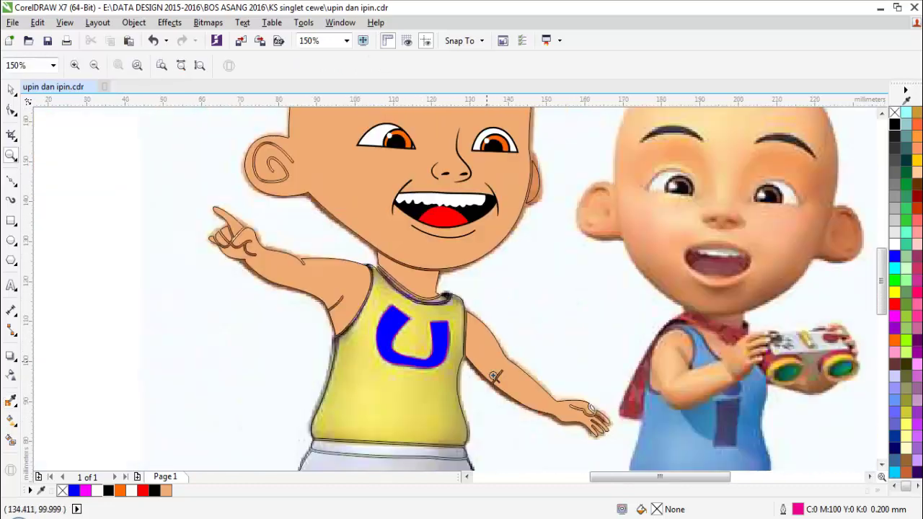
Step: Sample the skin colour (#F0AB72) and fill the boy's leg and foot beneath the pointing arm with it
{"action": "scroll", "coordinate": [566, 415], "scroll_direction": "up", "scroll_amount": 3}
{"action": "key", "text": "i"}
{"action": "scroll", "coordinate": [491, 382], "scroll_direction": "down", "scroll_amount": 3}
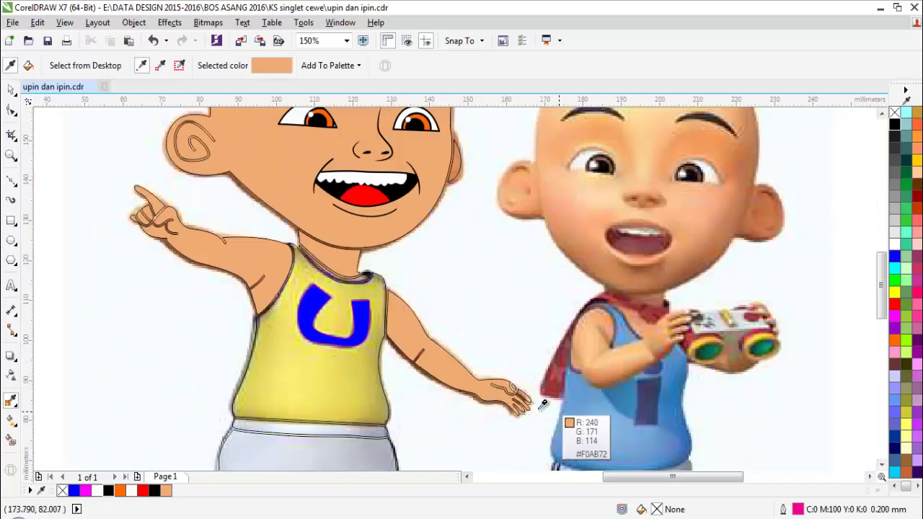
{"action": "scroll", "coordinate": [525, 401], "scroll_direction": "up", "scroll_amount": 2}
{"action": "scroll", "coordinate": [379, 423], "scroll_direction": "down", "scroll_amount": 3}
{"action": "key", "text": "z"}
{"action": "scroll", "coordinate": [378, 424], "scroll_direction": "down", "scroll_amount": 1}
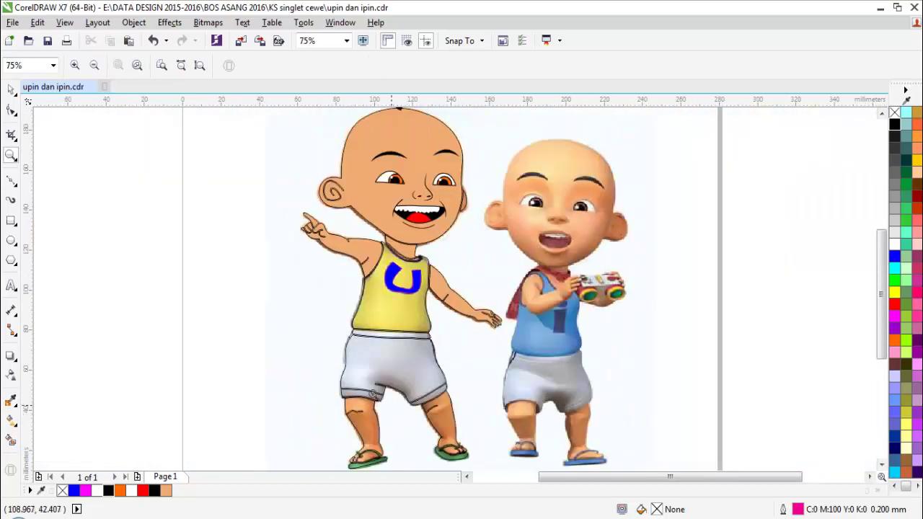
{"action": "scroll", "coordinate": [383, 371], "scroll_direction": "up", "scroll_amount": 3}
{"action": "key", "text": "i"}
{"action": "scroll", "coordinate": [536, 379], "scroll_direction": "down", "scroll_amount": 1}
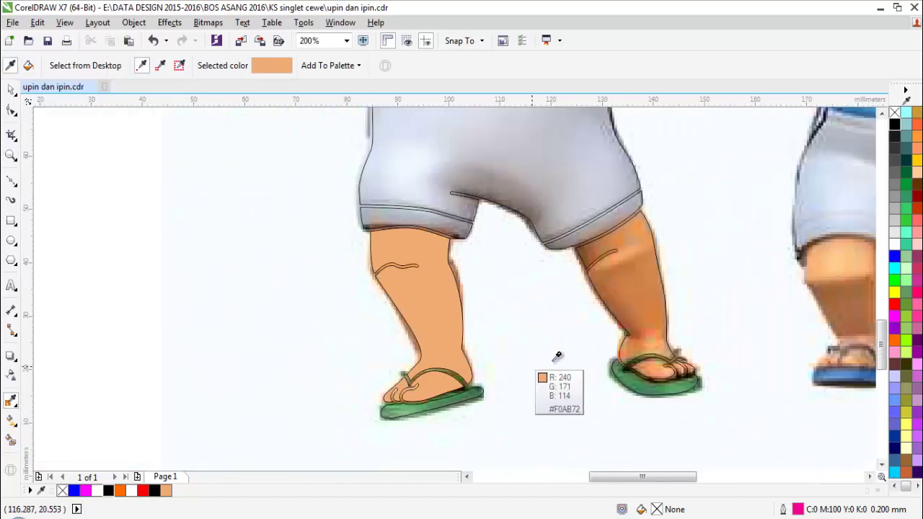
Step: Fill the boy's other leg and the toes of its foot with the same skin colour
{"action": "left_click", "coordinate": [625, 308], "text": "shift"}
{"action": "scroll", "coordinate": [657, 370], "scroll_direction": "up", "scroll_amount": 1}
{"action": "left_click", "coordinate": [675, 380], "text": "shift"}
{"action": "scroll", "coordinate": [587, 299], "scroll_direction": "down", "scroll_amount": 3}
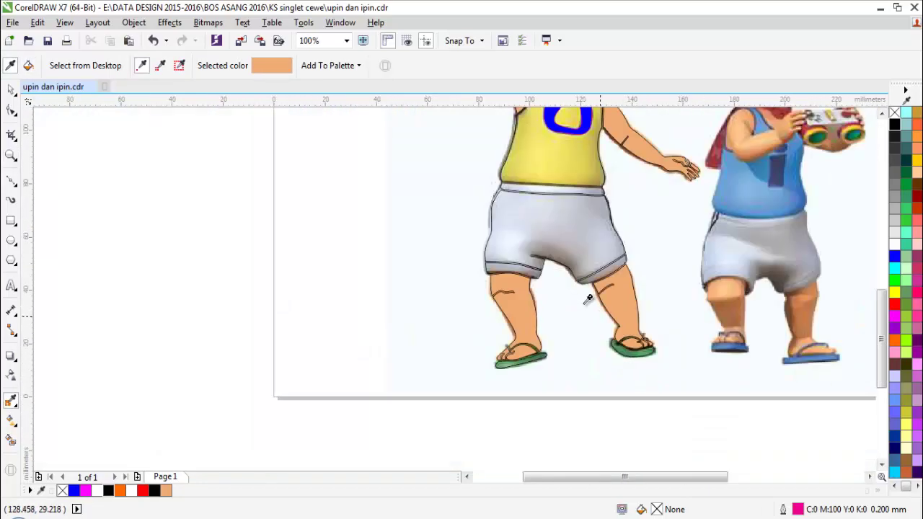
Step: Select the main shape of the shorts and fill it with light grey (#E6E6E6)
{"action": "scroll", "coordinate": [597, 299], "scroll_direction": "down", "scroll_amount": 1}
{"action": "key", "text": "space"}
{"action": "scroll", "coordinate": [514, 278], "scroll_direction": "up", "scroll_amount": 1}
{"action": "key", "text": "z"}
{"action": "left_click", "coordinate": [425, 282]}
{"action": "key", "text": "space"}
{"action": "left_click_drag", "start_coordinate": [463, 308], "coordinate": [327, 309]}
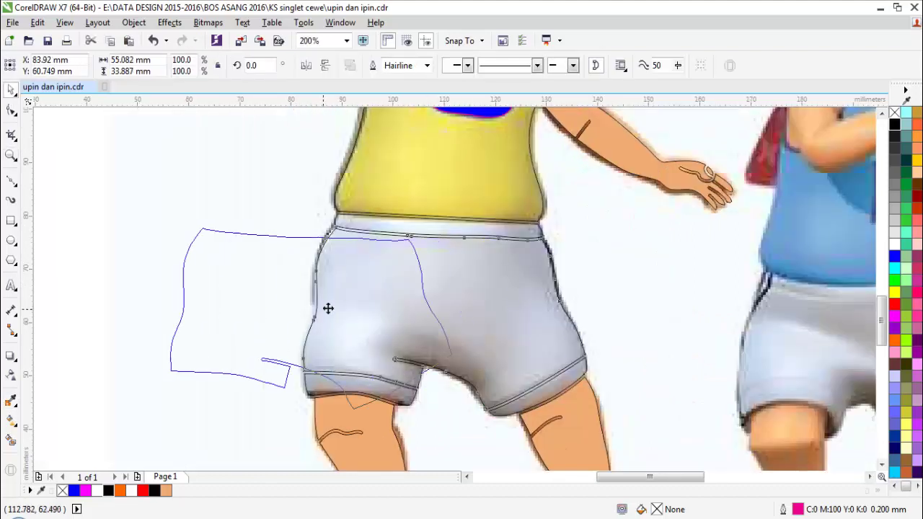
{"action": "key", "text": "ctrl+z"}
{"action": "left_click", "coordinate": [894, 243]}
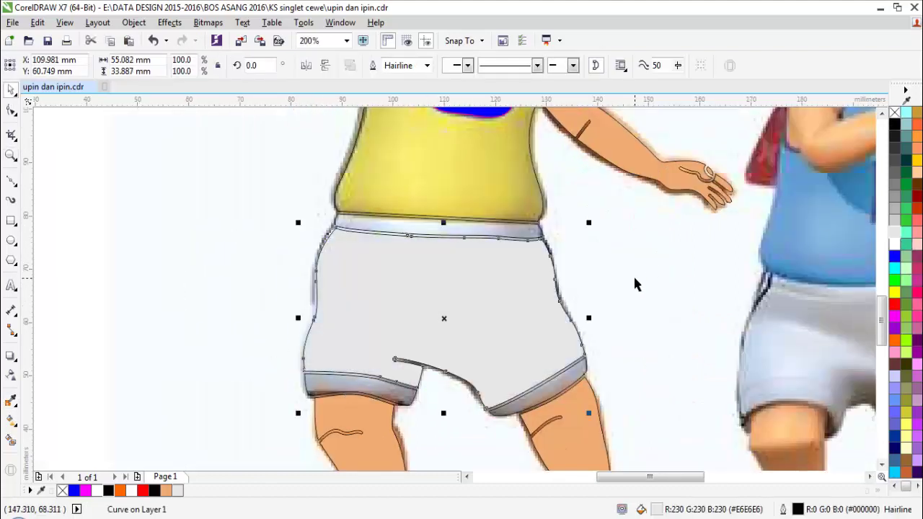
{"action": "key", "text": "Escape"}
Step: Sample the light grey of the shorts and fill both leg cuffs and the waistband with it
{"action": "scroll", "coordinate": [422, 375], "scroll_direction": "up", "scroll_amount": 1}
{"action": "key", "text": "i"}
{"action": "left_click", "coordinate": [341, 328]}
{"action": "left_click", "coordinate": [316, 390]}
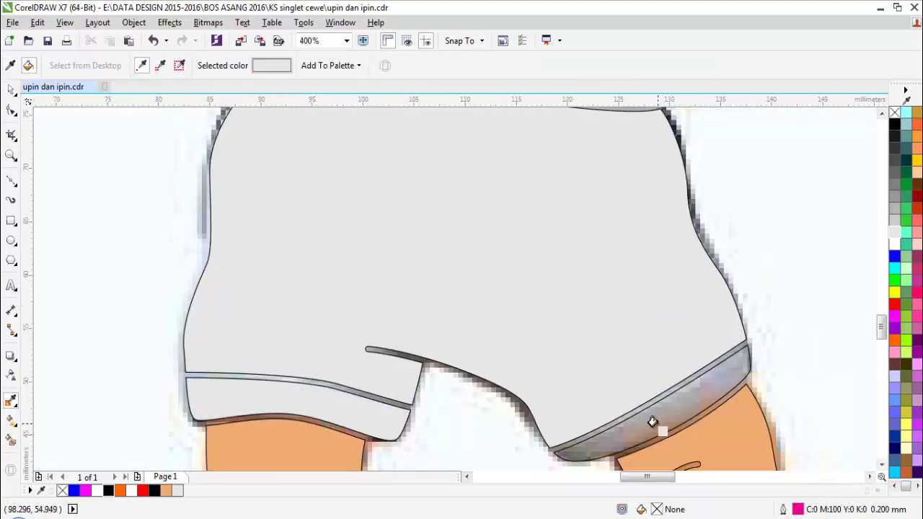
{"action": "left_click", "coordinate": [652, 422]}
{"action": "scroll", "coordinate": [644, 348], "scroll_direction": "down", "scroll_amount": 2}
{"action": "scroll", "coordinate": [611, 252], "scroll_direction": "up", "scroll_amount": 2}
{"action": "left_click", "coordinate": [577, 384]}
{"action": "scroll", "coordinate": [594, 383], "scroll_direction": "down", "scroll_amount": 2}
Step: Select the singlet shape and fill it with yellow
{"action": "key", "text": "space"}
{"action": "scroll", "coordinate": [654, 339], "scroll_direction": "up", "scroll_amount": 1}
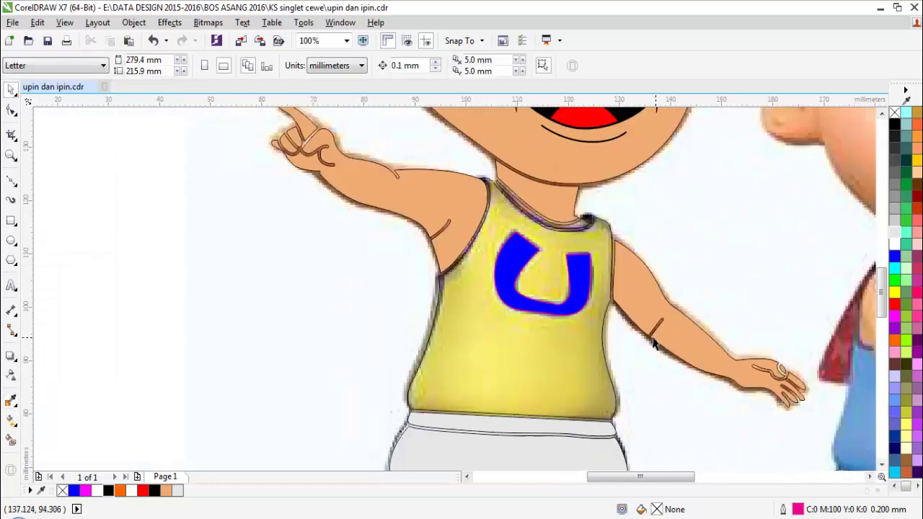
{"action": "left_click_drag", "start_coordinate": [553, 366], "coordinate": [436, 377]}
{"action": "key", "text": "ctrl+z"}
{"action": "left_click", "coordinate": [895, 292]}
{"action": "key", "text": "Escape"}
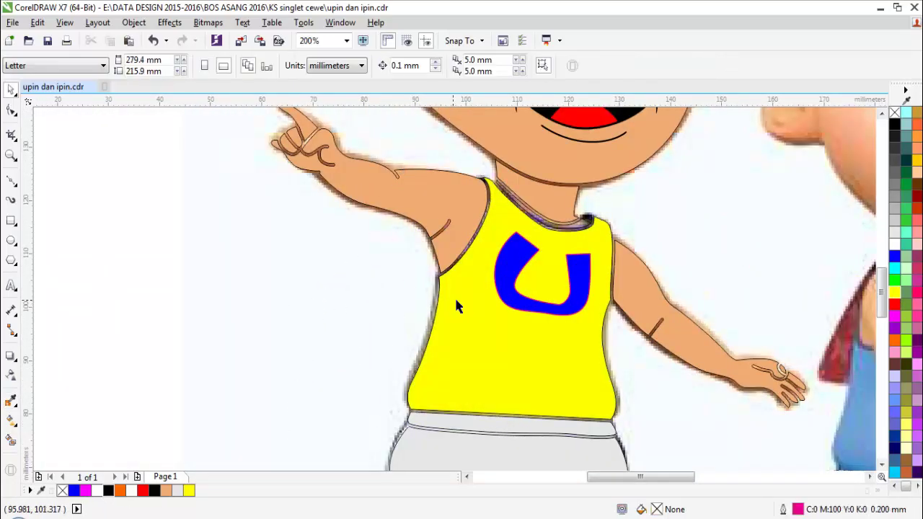
Step: Sample the blue of the letter U on the singlet and fill the collar band with it
{"action": "scroll", "coordinate": [456, 300], "scroll_direction": "down", "scroll_amount": 2}
{"action": "scroll", "coordinate": [479, 284], "scroll_direction": "up", "scroll_amount": 3}
{"action": "key", "text": "space"}
{"action": "left_click", "coordinate": [431, 307]}
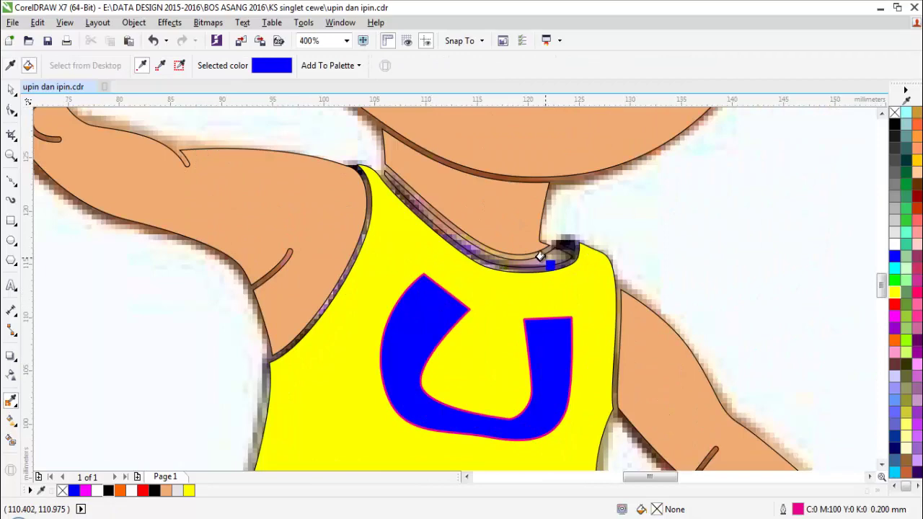
{"action": "left_click", "coordinate": [540, 256]}
{"action": "scroll", "coordinate": [541, 256], "scroll_direction": "down", "scroll_amount": 3}
{"action": "key", "text": "space"}
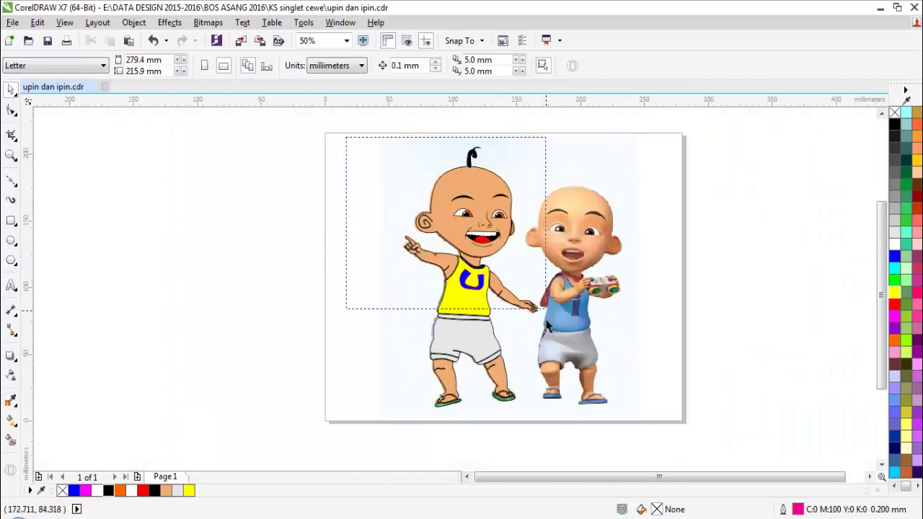
{"action": "left_click_drag", "start_coordinate": [547, 326], "coordinate": [579, 437]}
{"action": "key", "text": "Escape"}
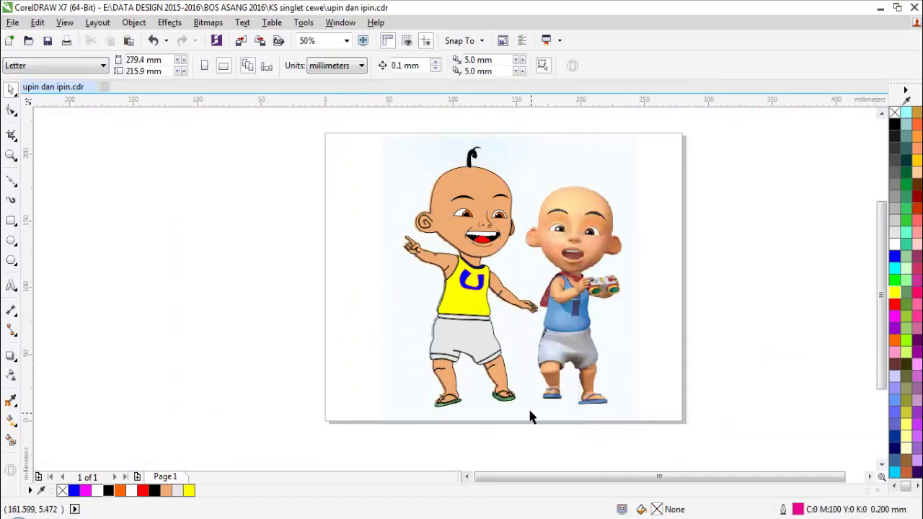
Step: Fill the sandal beneath the foot nearest the second boy with bright green
{"action": "scroll", "coordinate": [530, 410], "scroll_direction": "up", "scroll_amount": 2}
{"action": "left_click_drag", "start_coordinate": [449, 372], "coordinate": [533, 369]}
{"action": "key", "text": "ctrl+z"}
{"action": "left_click", "coordinate": [895, 280]}
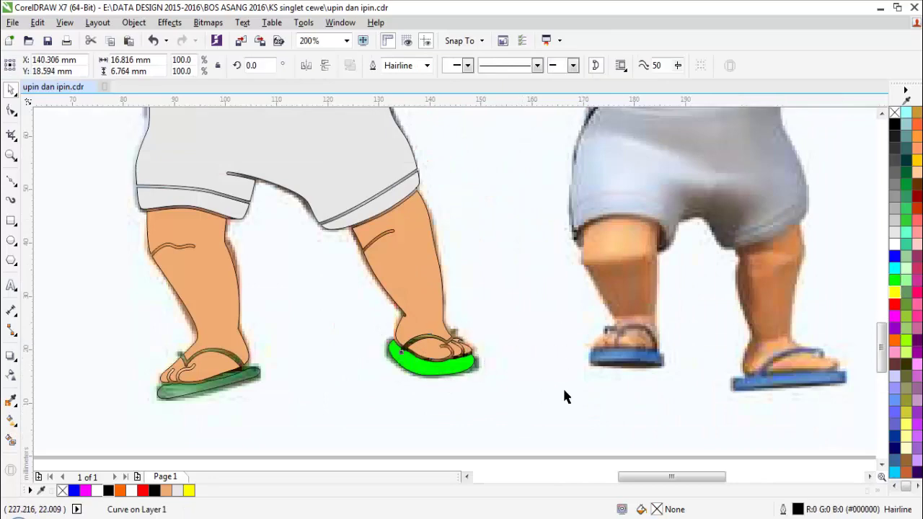
{"action": "left_click", "coordinate": [564, 393]}
Step: Sample the sandal's bright green and fill the sole of the other sandal with it
{"action": "scroll", "coordinate": [442, 368], "scroll_direction": "up", "scroll_amount": 1}
{"action": "key", "text": "space"}
{"action": "left_click", "coordinate": [440, 366]}
{"action": "scroll", "coordinate": [317, 364], "scroll_direction": "down", "scroll_amount": 1}
{"action": "scroll", "coordinate": [170, 370], "scroll_direction": "up", "scroll_amount": 1}
{"action": "left_click", "coordinate": [172, 377]}
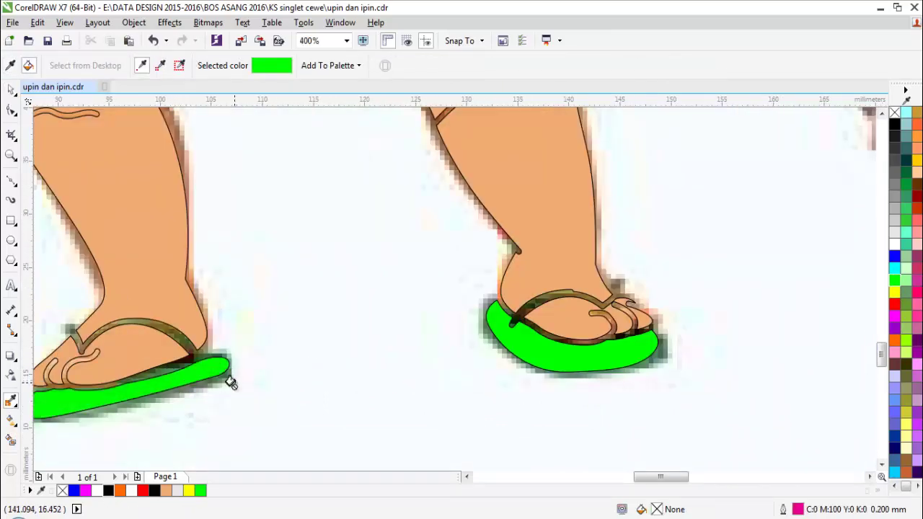
{"action": "key", "text": "space"}
{"action": "scroll", "coordinate": [216, 386], "scroll_direction": "down", "scroll_amount": 4}
{"action": "left_click_drag", "start_coordinate": [339, 263], "coordinate": [326, 195]}
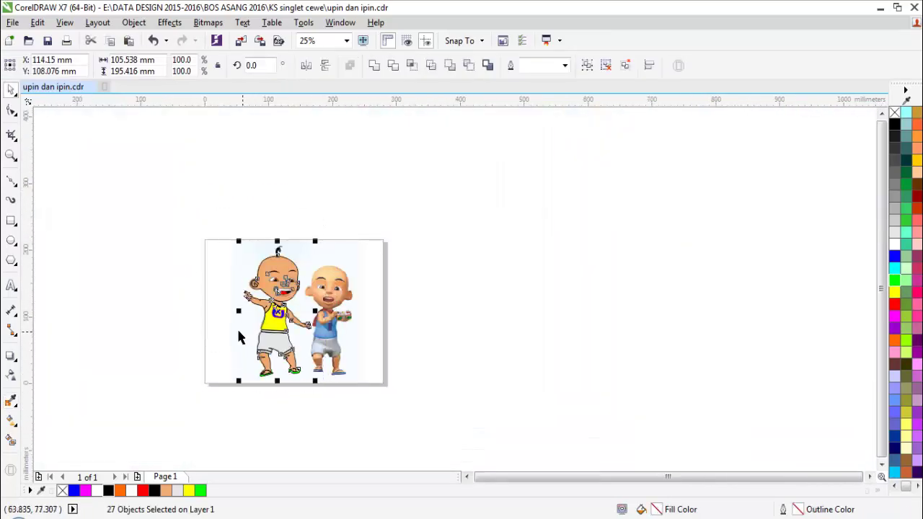
{"action": "scroll", "coordinate": [236, 327], "scroll_direction": "up", "scroll_amount": 1}
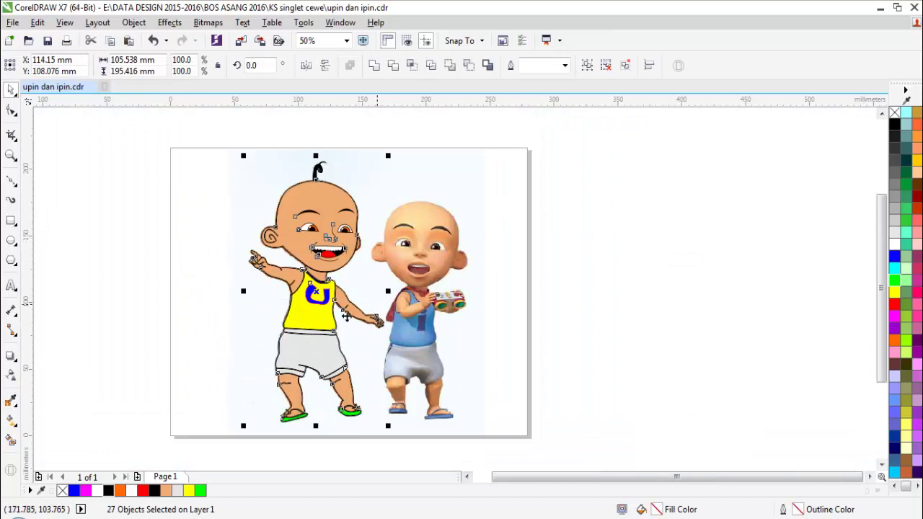
{"action": "scroll", "coordinate": [313, 310], "scroll_direction": "up", "scroll_amount": 2}
{"action": "scroll", "coordinate": [398, 250], "scroll_direction": "up", "scroll_amount": 1}
{"action": "left_click", "coordinate": [520, 199]}
Step: Select the contour shape around the traced boy and fill it with black
{"action": "scroll", "coordinate": [479, 199], "scroll_direction": "up", "scroll_amount": 2}
{"action": "left_click", "coordinate": [435, 220]}
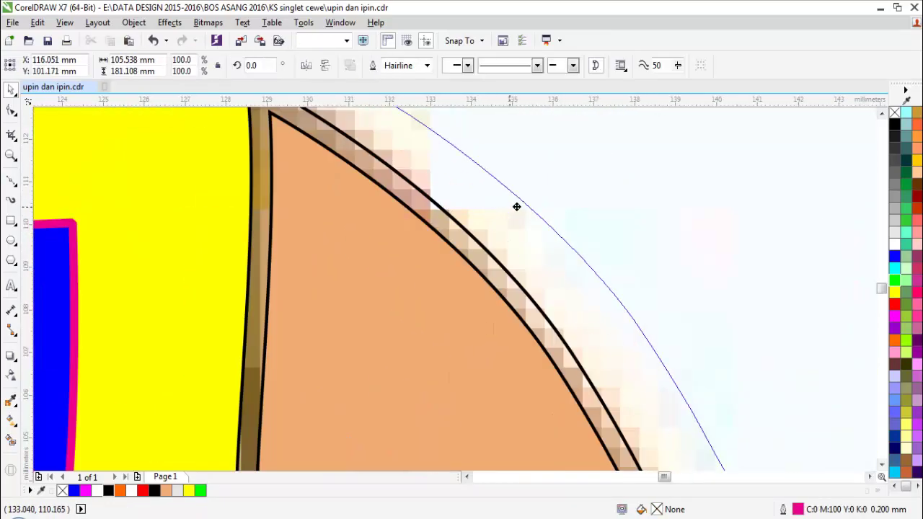
{"action": "left_click", "coordinate": [895, 124]}
{"action": "scroll", "coordinate": [466, 207], "scroll_direction": "down", "scroll_amount": 4}
{"action": "scroll", "coordinate": [400, 216], "scroll_direction": "up", "scroll_amount": 3}
Step: Fill the corner of the collar opening with blue and the ear nearest the second boy with the skin colour
{"action": "key", "text": "i"}
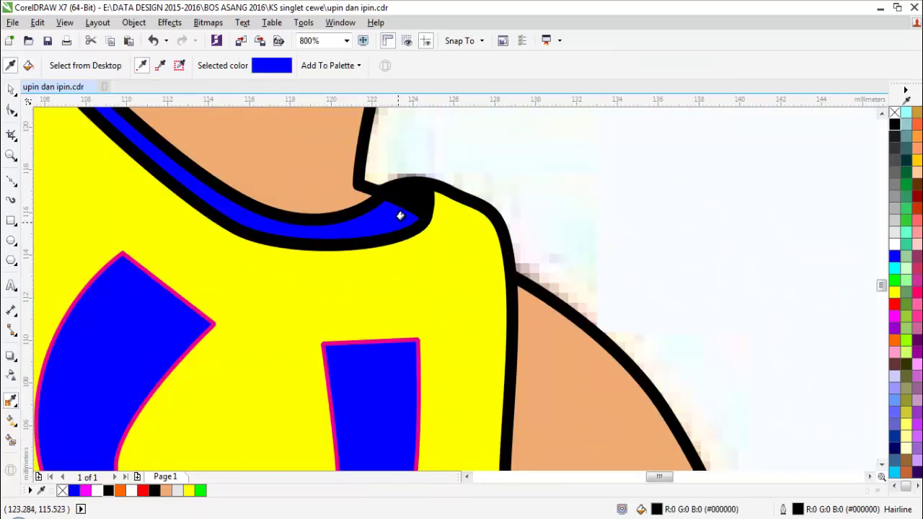
{"action": "scroll", "coordinate": [413, 208], "scroll_direction": "down", "scroll_amount": 5}
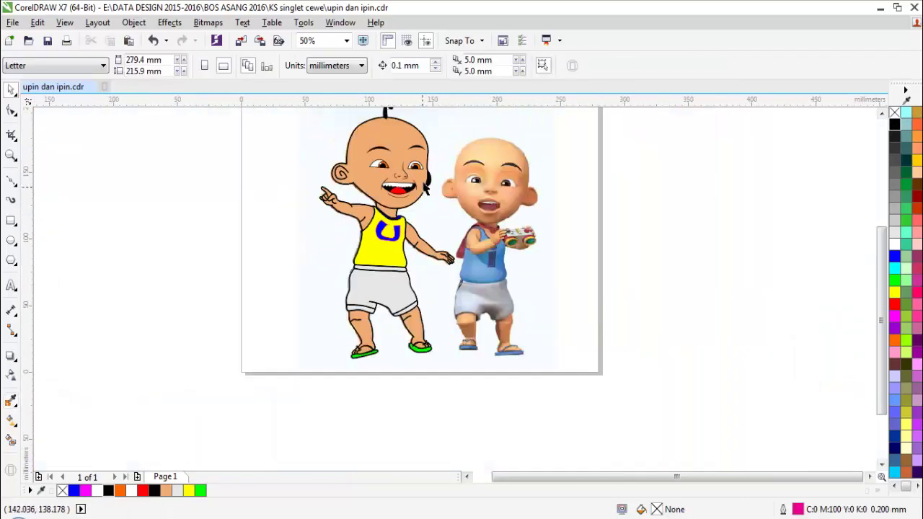
{"action": "scroll", "coordinate": [422, 161], "scroll_direction": "up", "scroll_amount": 3}
{"action": "left_click", "coordinate": [460, 182]}
{"action": "scroll", "coordinate": [460, 182], "scroll_direction": "down", "scroll_amount": 6}
{"action": "key", "text": "space"}
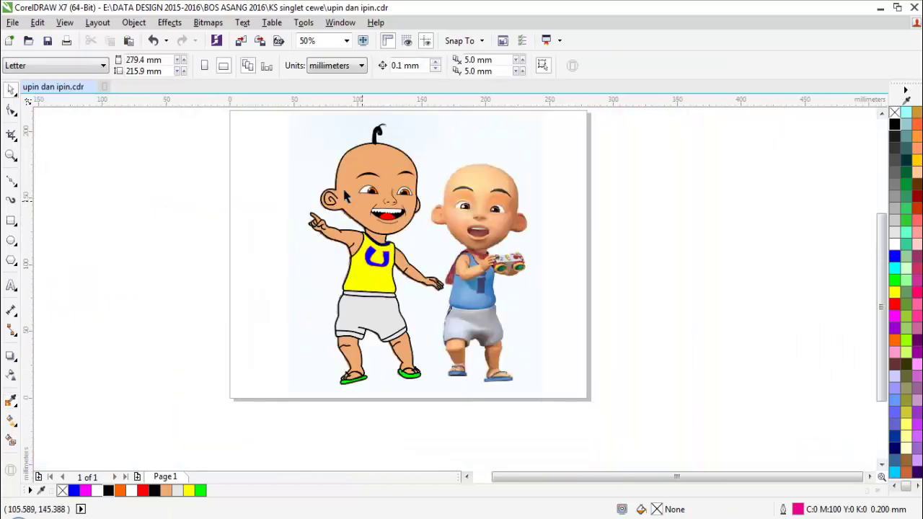
Step: Select all objects of the traced boy and remove their outlines
{"action": "left_click_drag", "start_coordinate": [273, 144], "coordinate": [437, 296]}
{"action": "scroll", "coordinate": [469, 250], "scroll_direction": "up", "scroll_amount": 2}
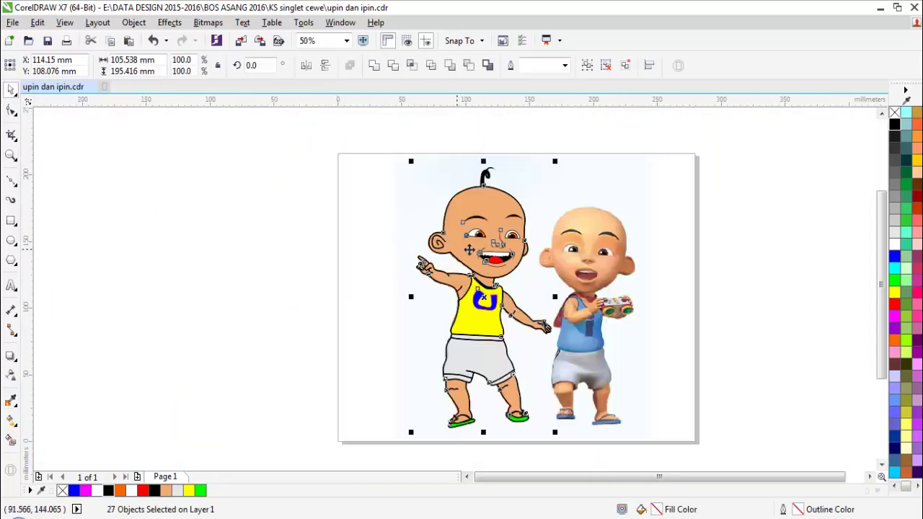
{"action": "scroll", "coordinate": [433, 287], "scroll_direction": "up", "scroll_amount": 2}
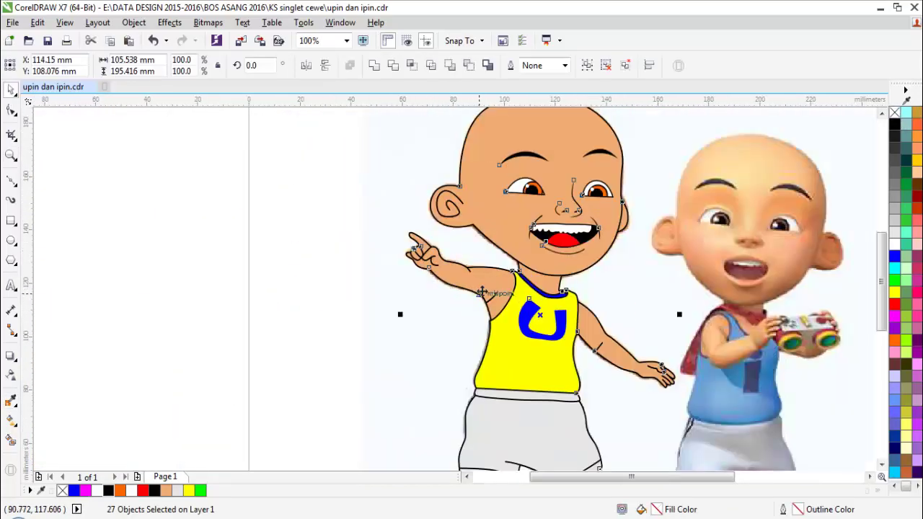
{"action": "left_click", "coordinate": [292, 333]}
Step: Group all objects of the traced boy and move the group to the left of the original figure in the reference picture
{"action": "scroll", "coordinate": [303, 321], "scroll_direction": "down", "scroll_amount": 1}
{"action": "key", "text": "z"}
{"action": "left_click_drag", "start_coordinate": [249, 300], "coordinate": [582, 444]}
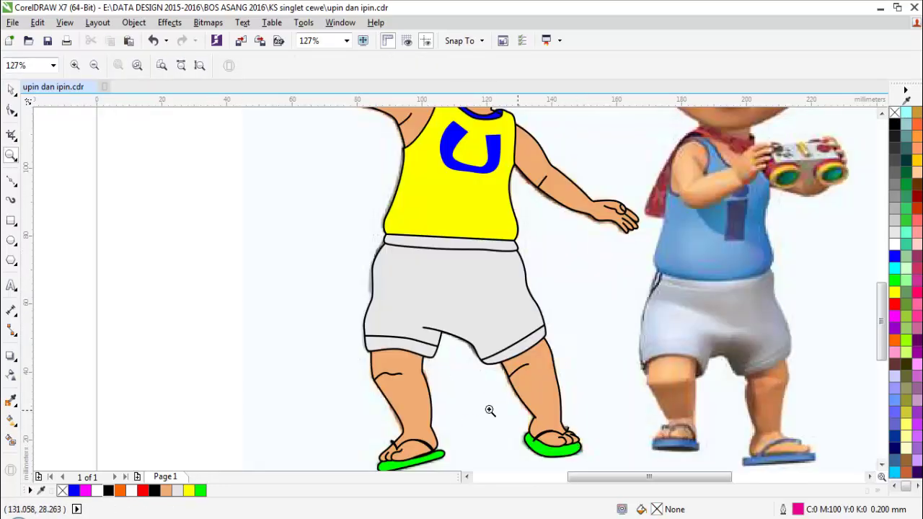
{"action": "scroll", "coordinate": [441, 404], "scroll_direction": "down", "scroll_amount": 2}
{"action": "key", "text": "space"}
{"action": "scroll", "coordinate": [376, 201], "scroll_direction": "down", "scroll_amount": 2}
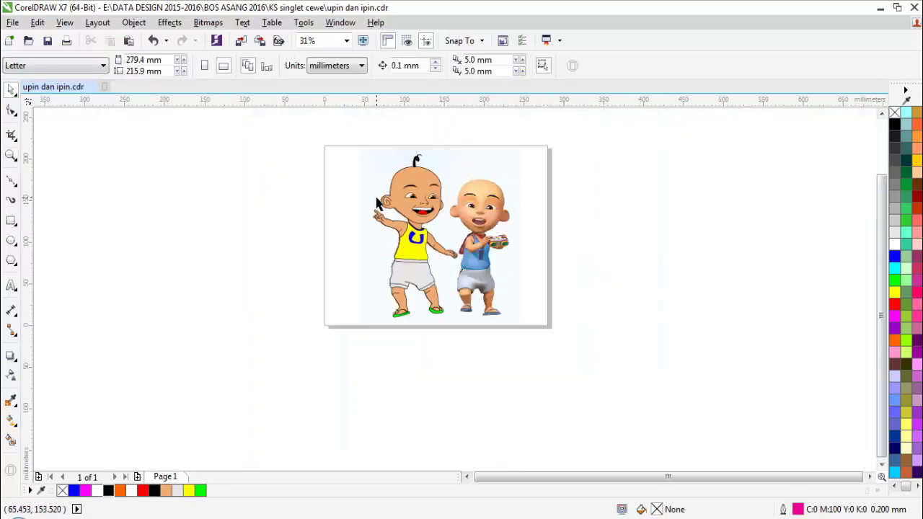
{"action": "left_click_drag", "start_coordinate": [472, 341], "coordinate": [324, 134]}
{"action": "scroll", "coordinate": [415, 202], "scroll_direction": "up", "scroll_amount": 2}
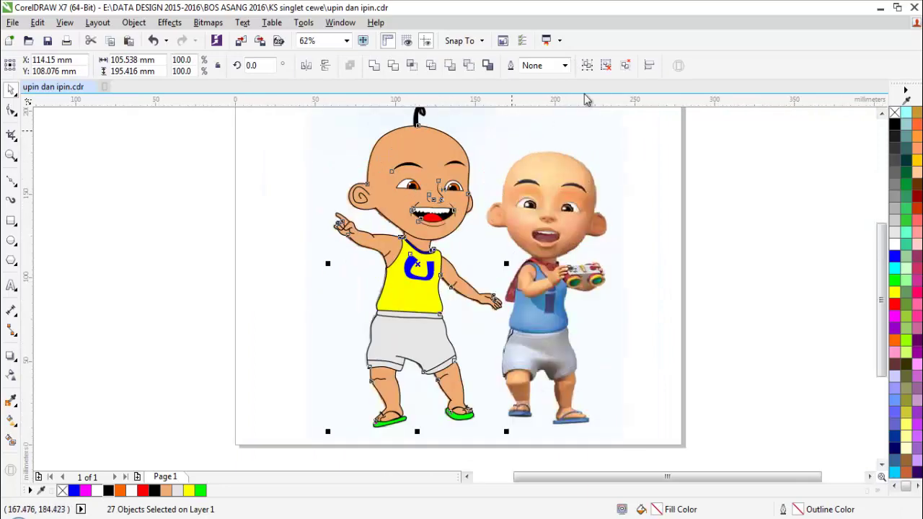
{"action": "left_click", "coordinate": [587, 65]}
{"action": "mouse_move", "coordinate": [437, 198]}
{"action": "left_mouse_down"}
{"action": "mouse_move", "coordinate": [266, 198]}
{"action": "mouse_move", "coordinate": [302, 202]}
{"action": "left_mouse_up"}
{"action": "left_click", "coordinate": [590, 272]}
Step: Sample the light forehead colour (#FBD799) from the reference boy and try it as the fill of the traced head
{"action": "scroll", "coordinate": [387, 235], "scroll_direction": "down", "scroll_amount": 1}
{"action": "key", "text": "space"}
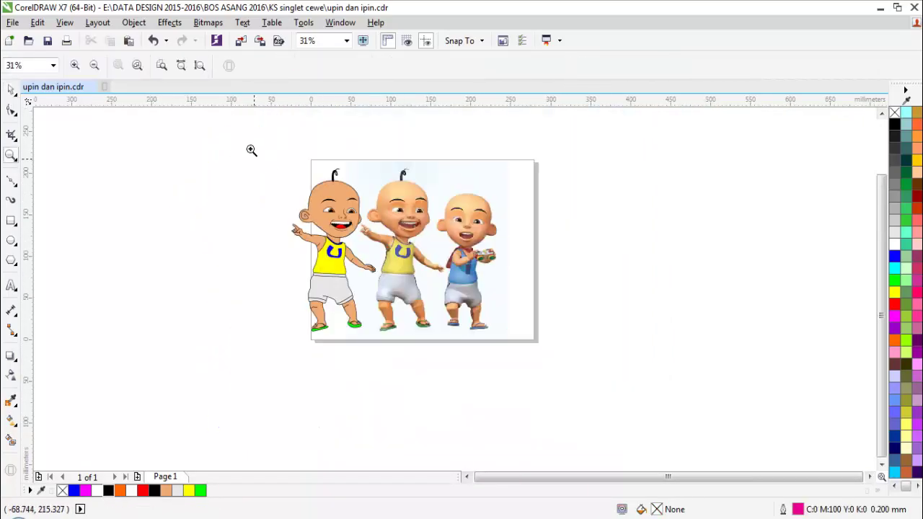
{"action": "left_click_drag", "start_coordinate": [514, 359], "coordinate": [514, 357]}
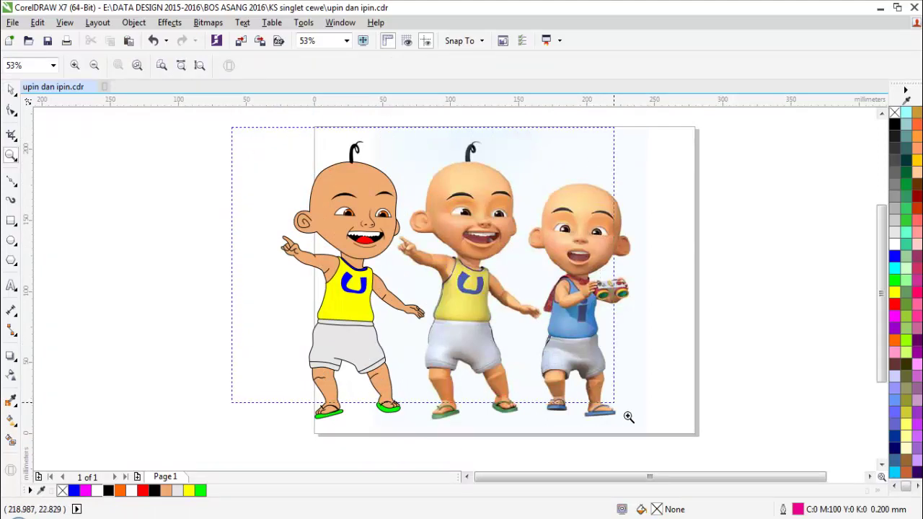
{"action": "left_click_drag", "start_coordinate": [628, 416], "coordinate": [647, 431]}
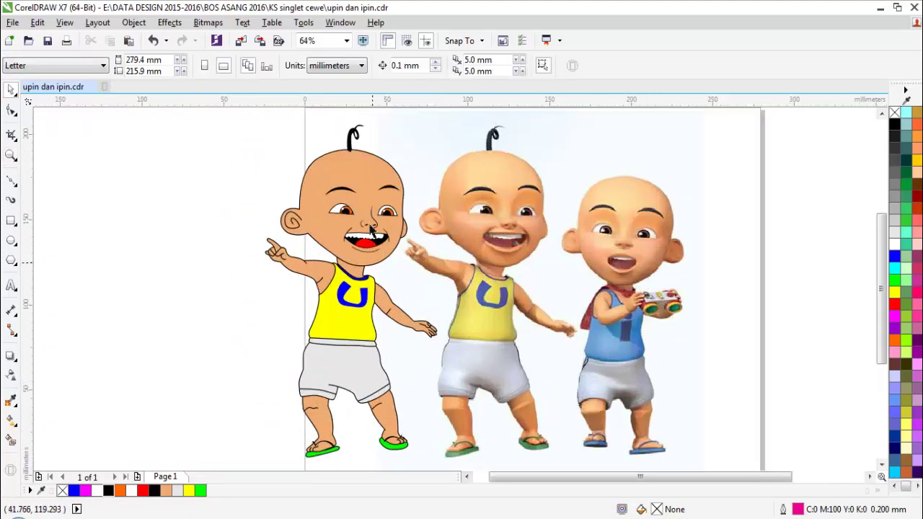
{"action": "key", "text": "F2"}
{"action": "mouse_move", "coordinate": [231, 179]}
{"action": "left_mouse_down"}
{"action": "mouse_move", "coordinate": [385, 272]}
{"action": "mouse_move", "coordinate": [586, 314]}
{"action": "left_mouse_up"}
{"action": "key", "text": "i"}
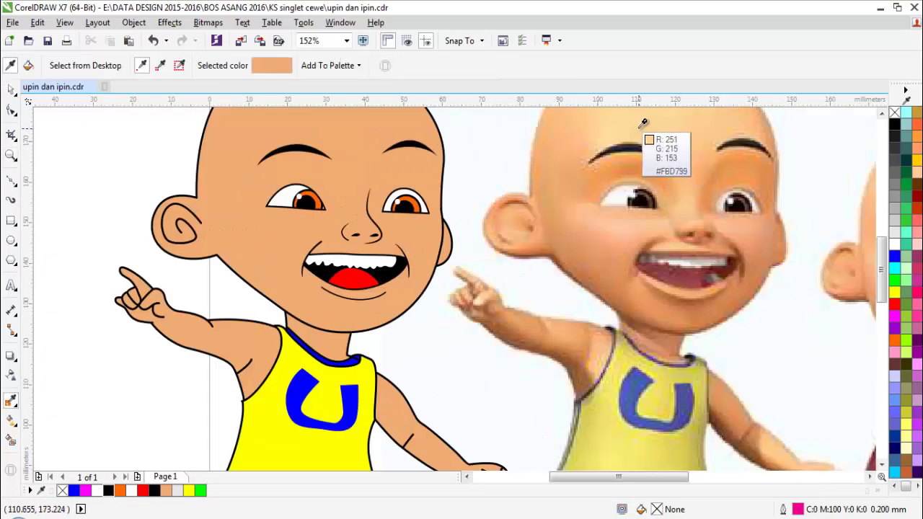
{"action": "left_click", "coordinate": [644, 123]}
{"action": "left_click", "coordinate": [358, 183]}
{"action": "scroll", "coordinate": [352, 216], "scroll_direction": "down", "scroll_amount": 3}
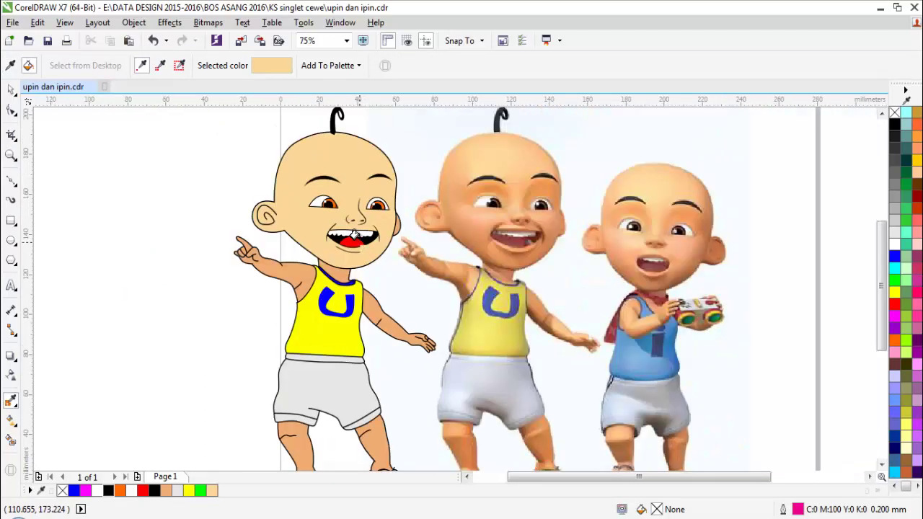
Step: Sample the pinkish cheek colour from the reference boy and fill the traced head and both arms with it
{"action": "scroll", "coordinate": [361, 228], "scroll_direction": "up", "scroll_amount": 3}
{"action": "key", "text": "space"}
{"action": "key", "text": "i"}
{"action": "left_click", "coordinate": [594, 212]}
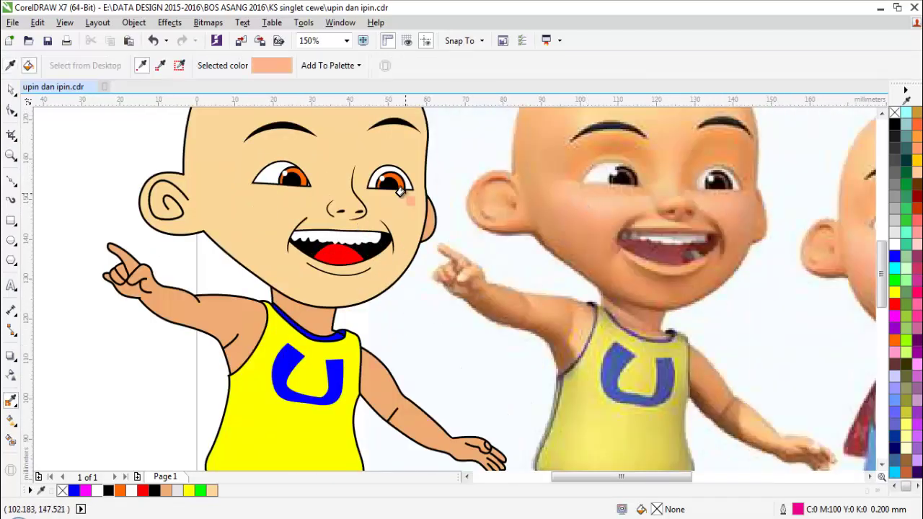
{"action": "left_click", "coordinate": [409, 252]}
{"action": "left_click", "coordinate": [377, 375]}
{"action": "left_click", "coordinate": [214, 300]}
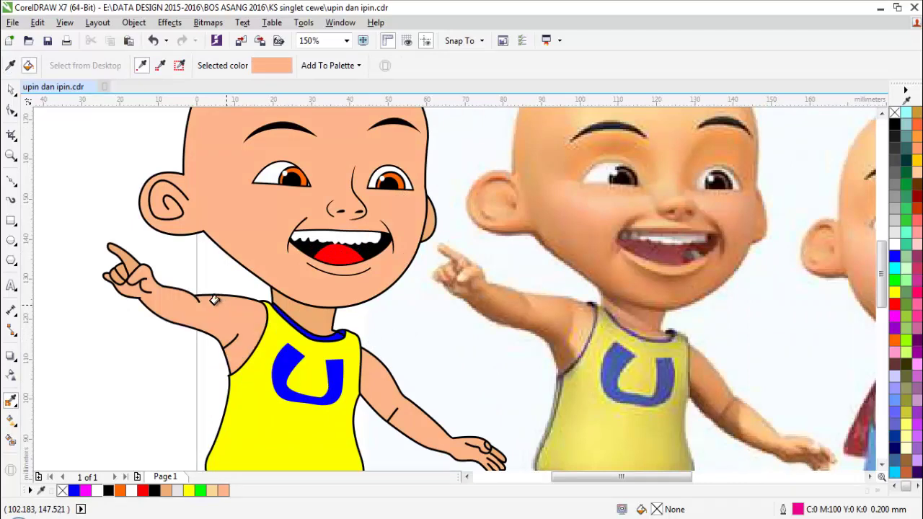
Step: Fill both legs of the traced boy with the sampled pinkish cheek colour
{"action": "scroll", "coordinate": [289, 245], "scroll_direction": "down", "scroll_amount": 5}
{"action": "scroll", "coordinate": [317, 303], "scroll_direction": "up", "scroll_amount": 3}
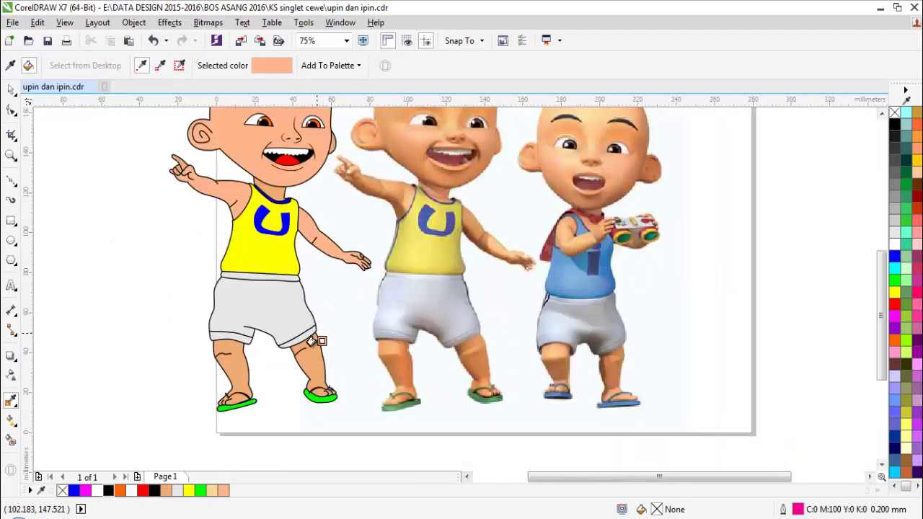
{"action": "scroll", "coordinate": [277, 314], "scroll_direction": "down", "scroll_amount": 2}
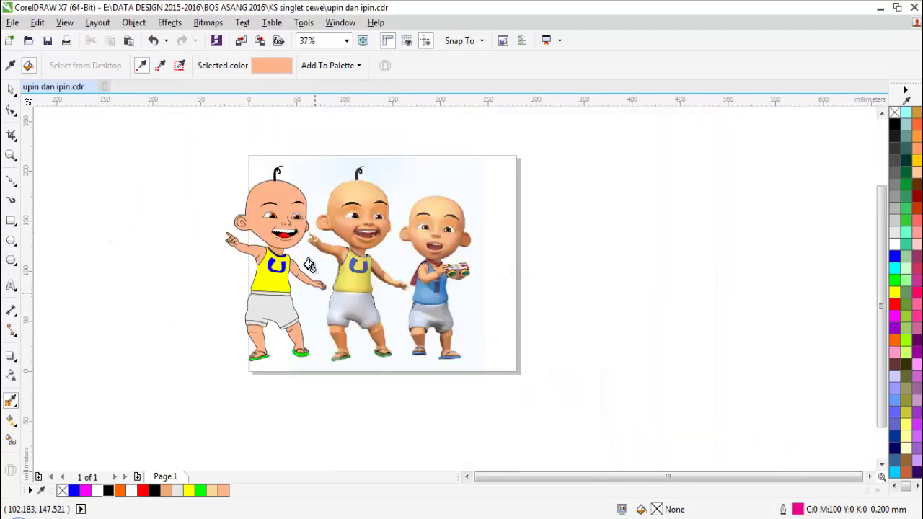
Step: Examine the coloured tracing beside the reference picture, comparing its shapes and colours with the original boy
{"action": "key", "text": "z"}
{"action": "left_click_drag", "start_coordinate": [169, 158], "coordinate": [583, 395]}
{"action": "left_click_drag", "start_coordinate": [196, 128], "coordinate": [659, 402]}
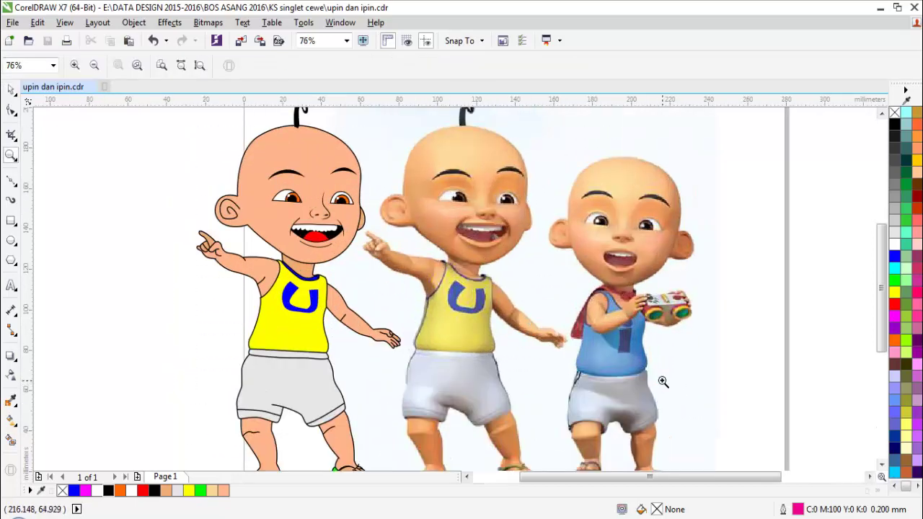
{"action": "scroll", "coordinate": [609, 337], "scroll_direction": "down", "scroll_amount": 1}
{"action": "left_click_drag", "start_coordinate": [356, 178], "coordinate": [713, 401]}
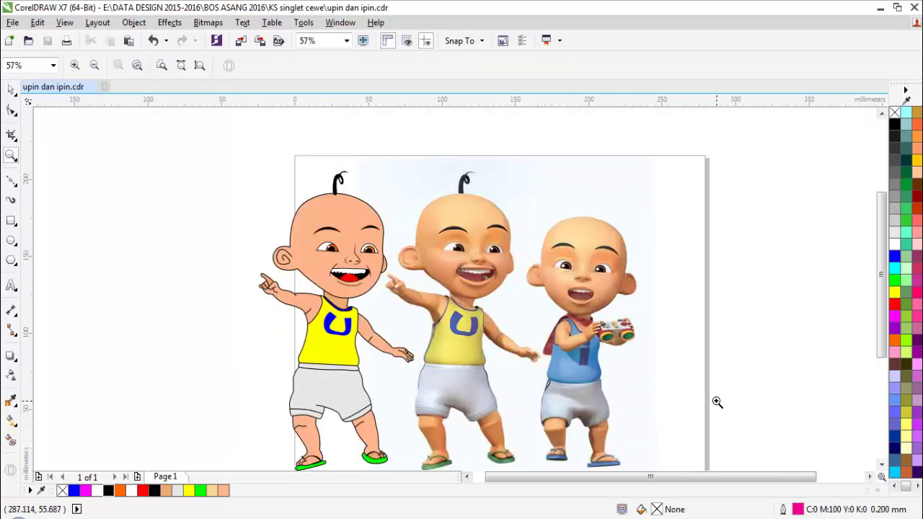
{"action": "mouse_move", "coordinate": [203, 160]}
{"action": "left_mouse_down"}
{"action": "mouse_move", "coordinate": [538, 402]}
{"action": "mouse_move", "coordinate": [663, 456]}
{"action": "left_mouse_up"}
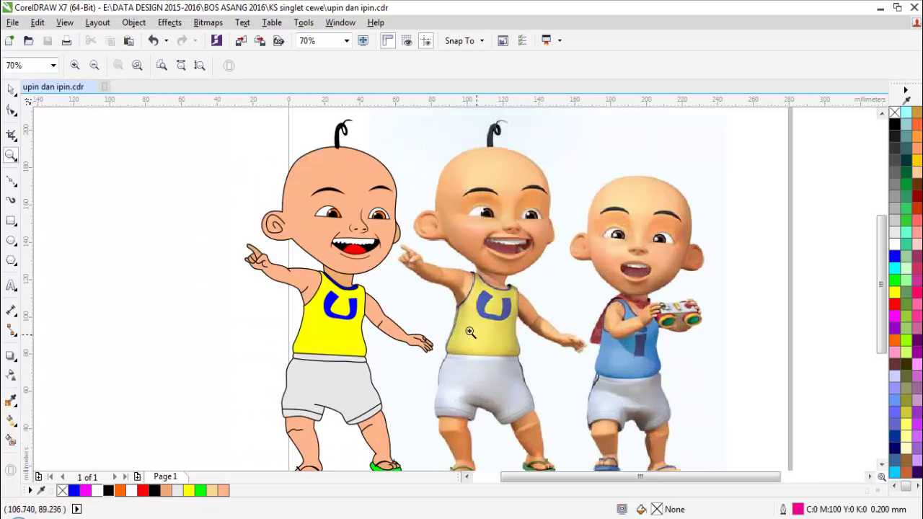
{"action": "right_click", "coordinate": [469, 331]}
{"action": "left_click_drag", "start_coordinate": [291, 206], "coordinate": [612, 434]}
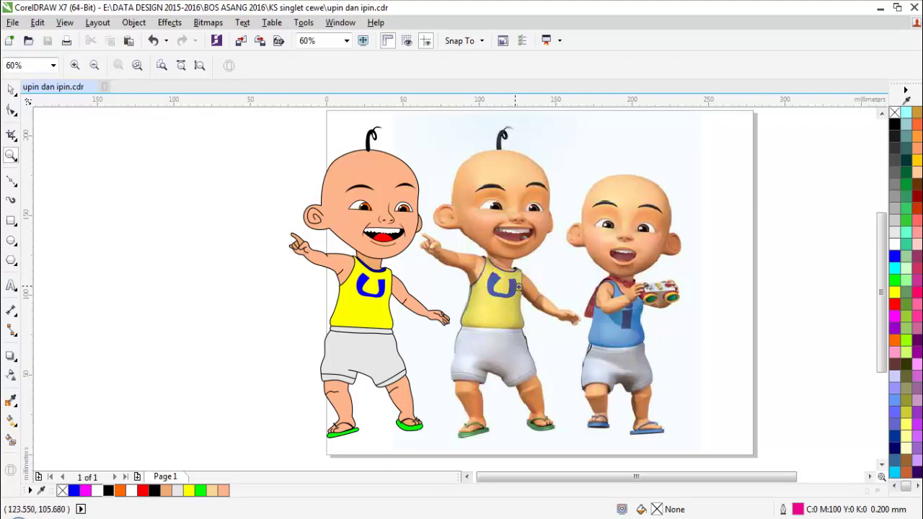
{"action": "scroll", "coordinate": [451, 278], "scroll_direction": "down", "scroll_amount": 2}
{"action": "left_click_drag", "start_coordinate": [315, 175], "coordinate": [577, 375]}
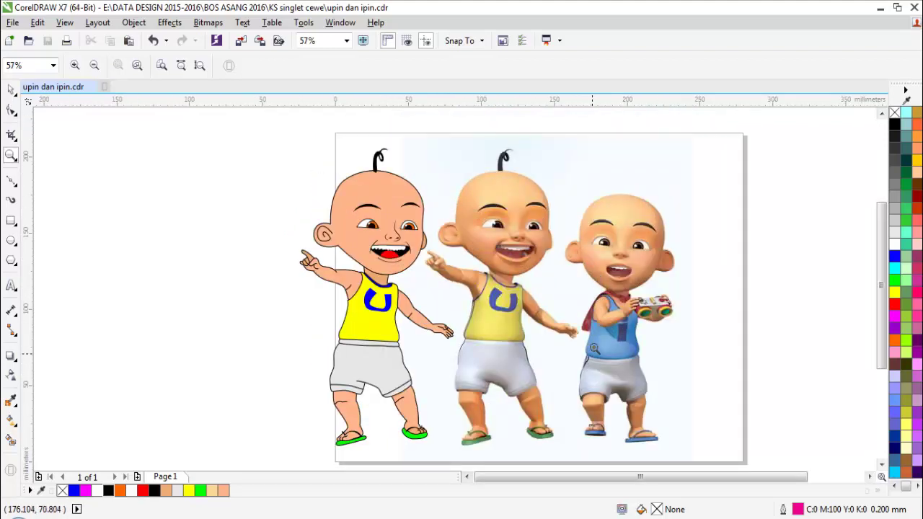